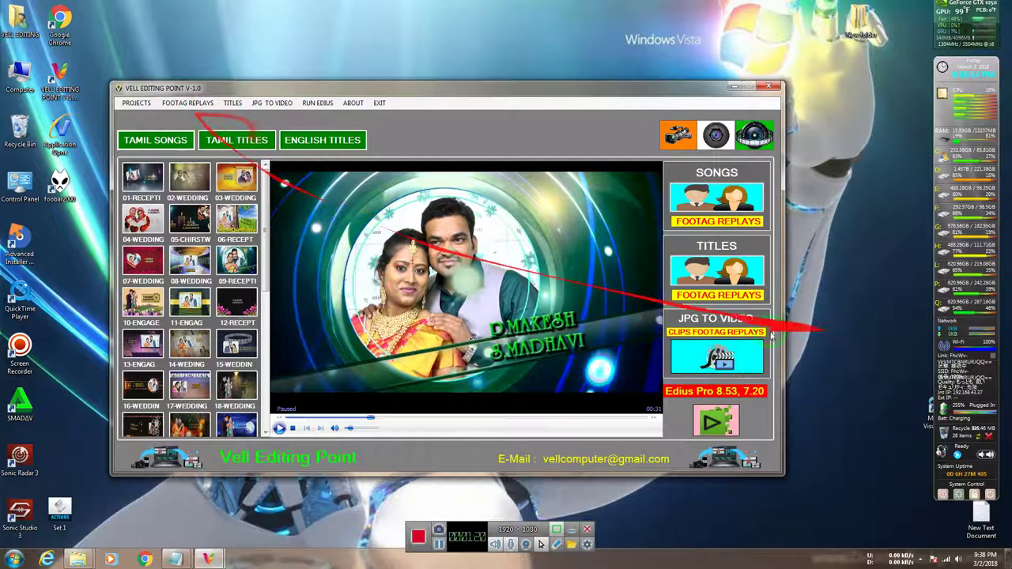
Step: Launch MediaCoder through the launcher's JPG to Video option, and minimize the Vell Editing Point window
left_click_drag(670, 98, 625, 87)
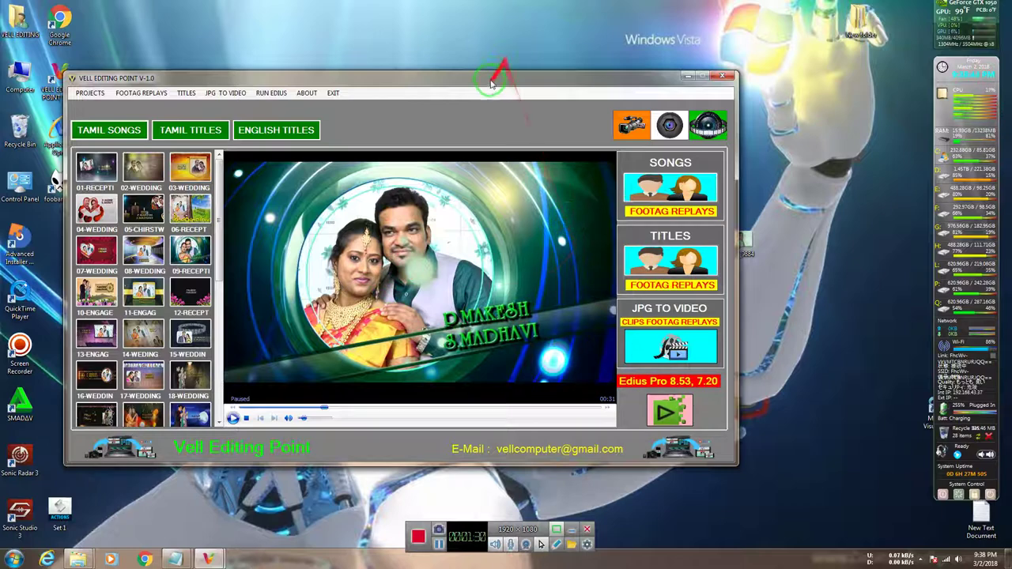
left_click_drag(489, 83, 487, 79)
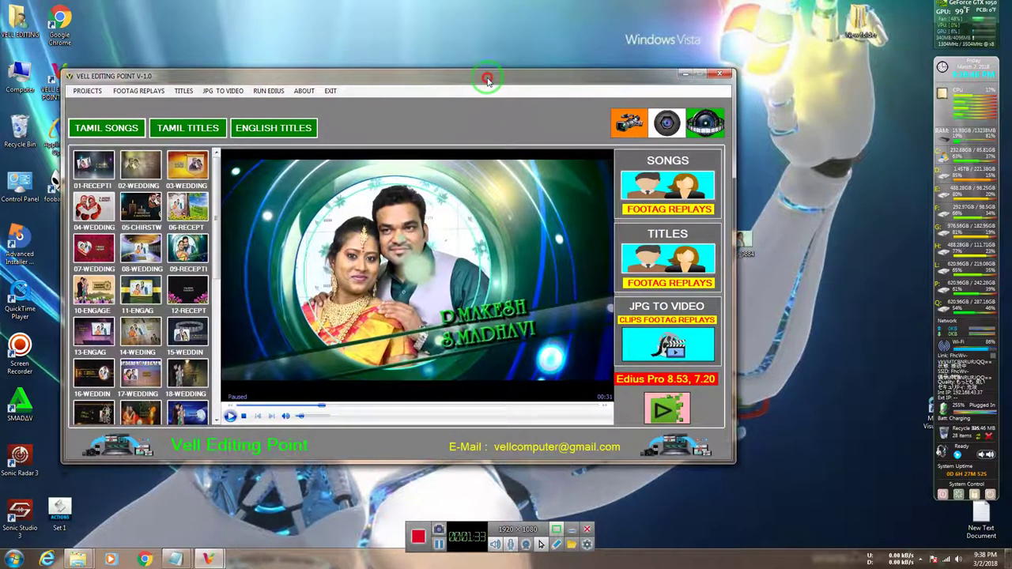
left_click(674, 348)
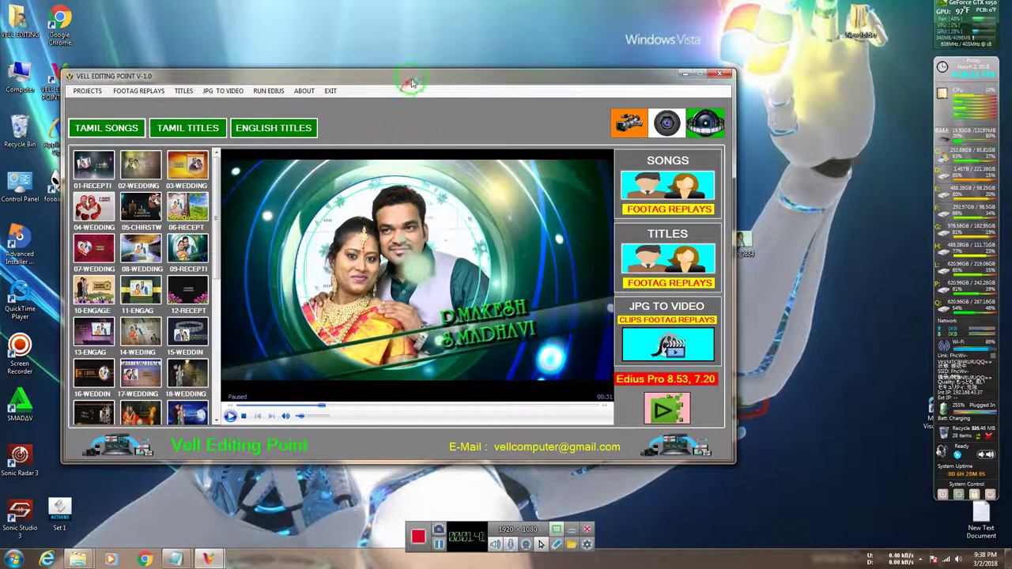
left_click_drag(411, 82, 477, 83)
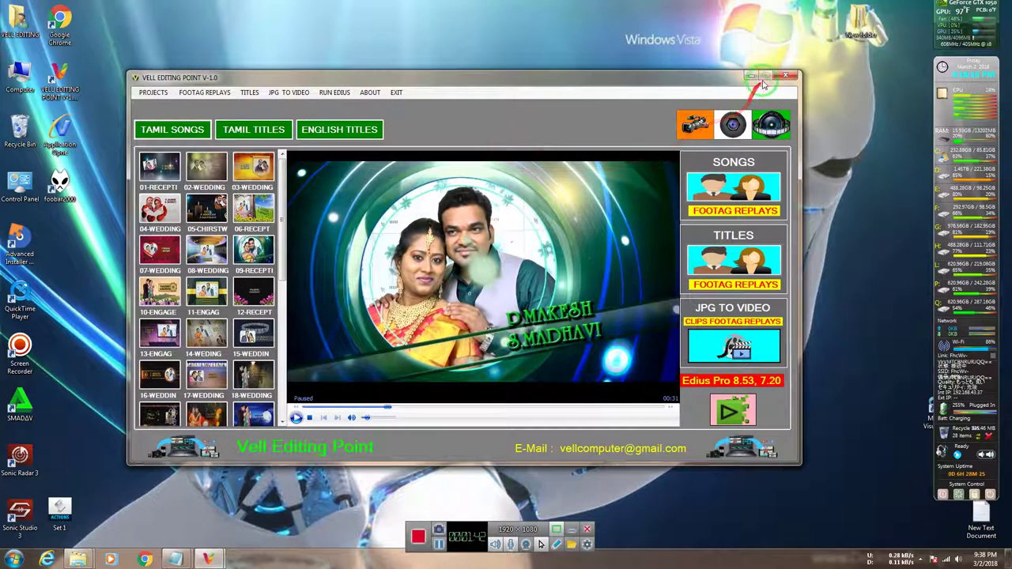
left_click(752, 77)
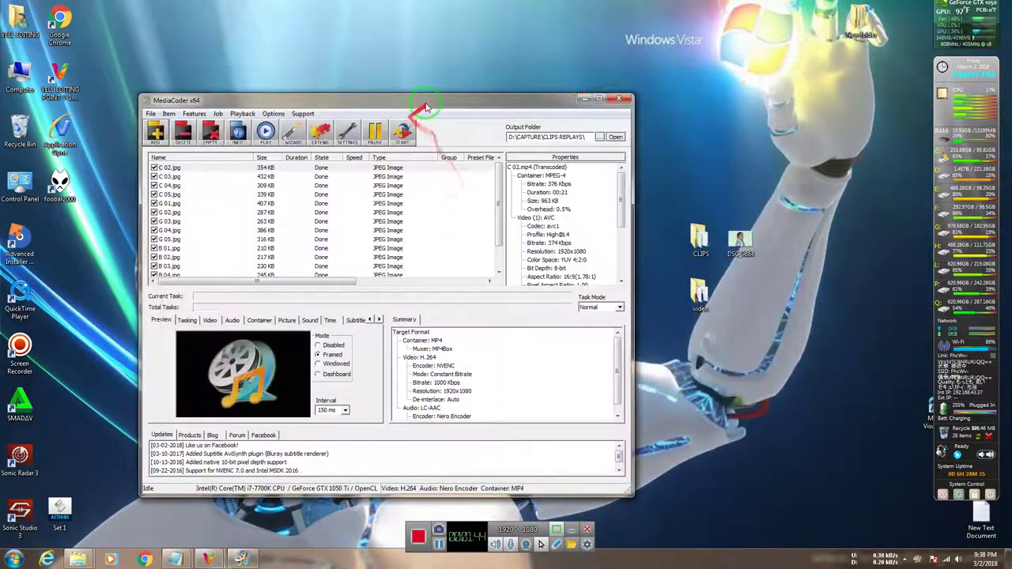
left_click_drag(425, 107, 467, 93)
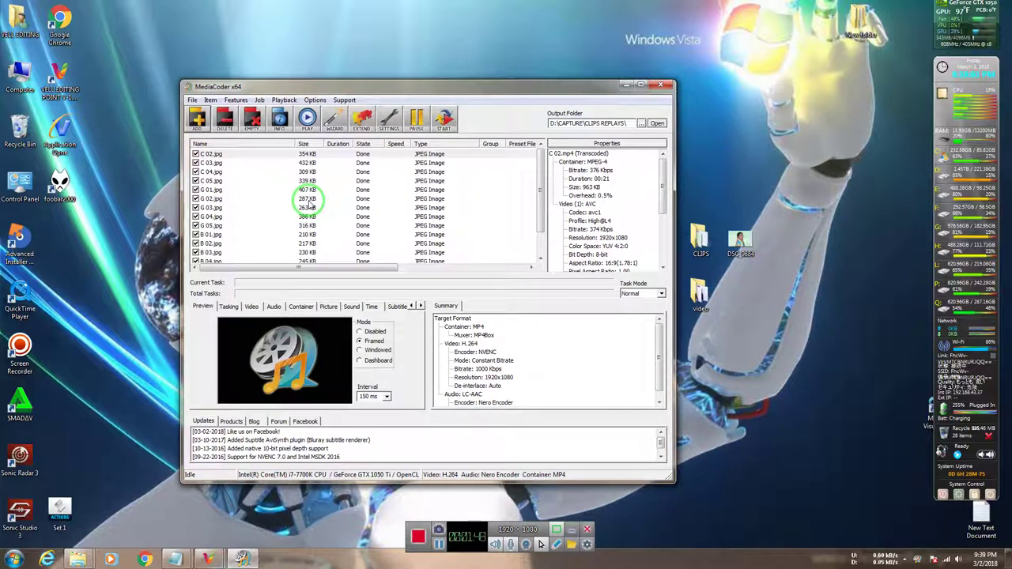
Step: Remove all items from the MediaCoder file list and move the window clear of the desktop files
key("ctrl+a")
right_click(269, 198)
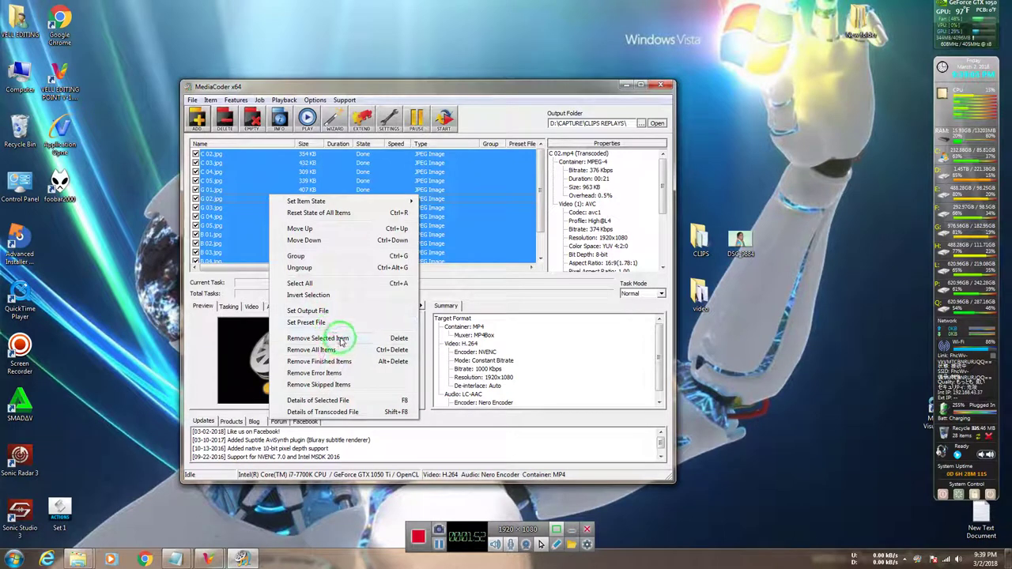
left_click(347, 351)
left_click_drag(592, 85, 447, 117)
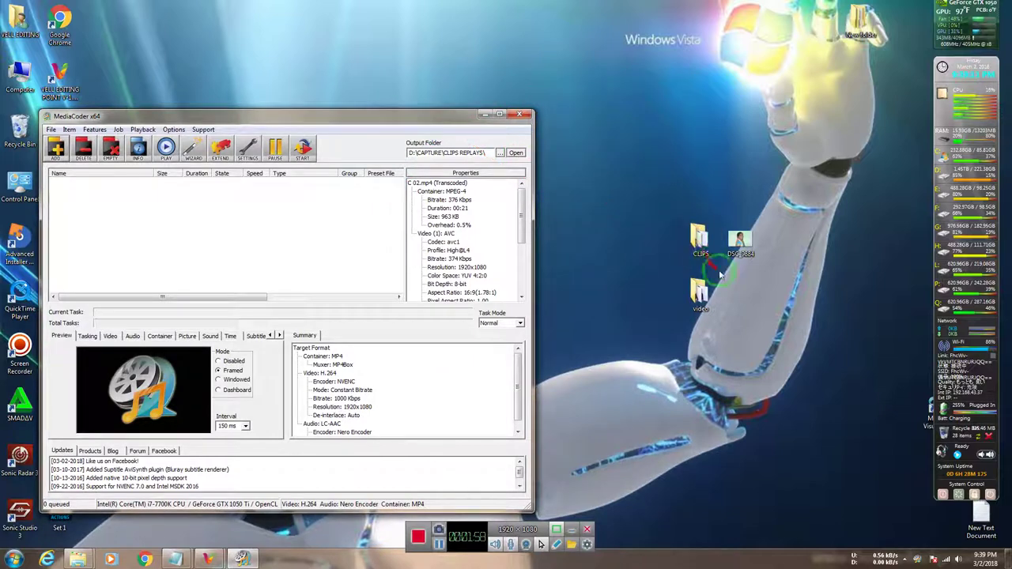
Step: Launch Photoshop CC 2017 from the Multimedia Application launcher and open the DSC_9884 photo from the desktop in it
left_click(740, 241)
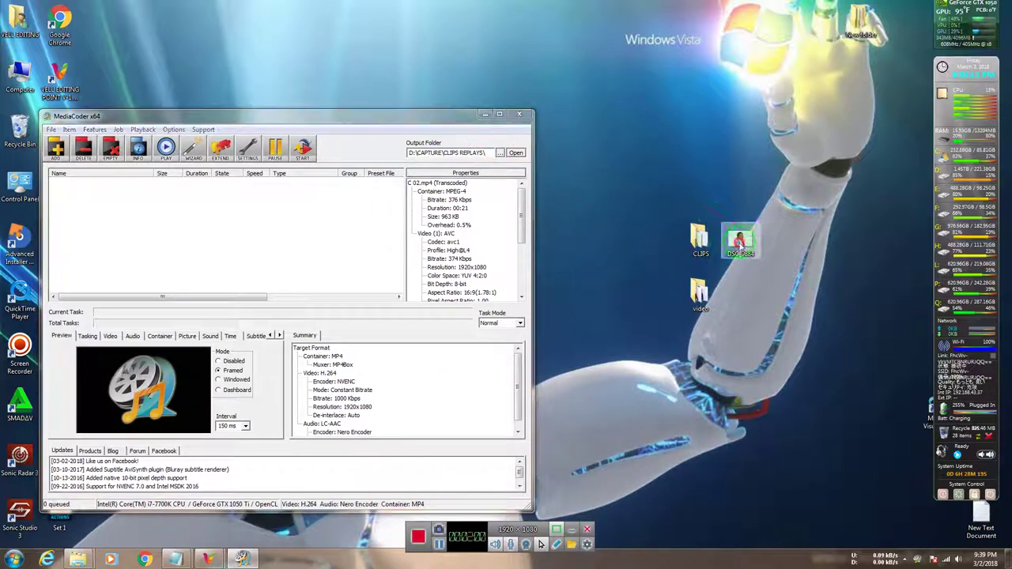
left_click_drag(740, 241, 185, 161)
right_click(316, 248)
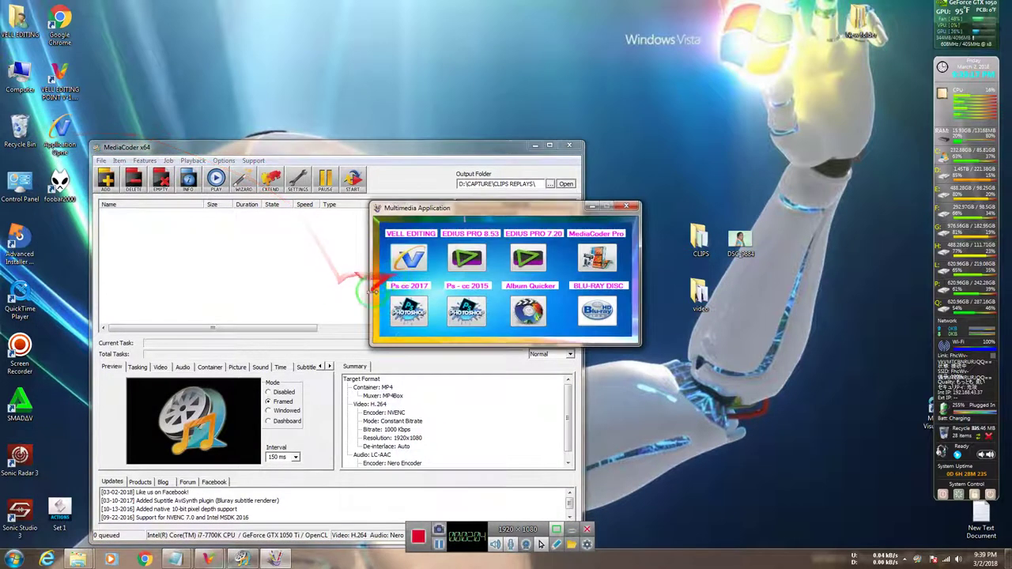
left_click(405, 307)
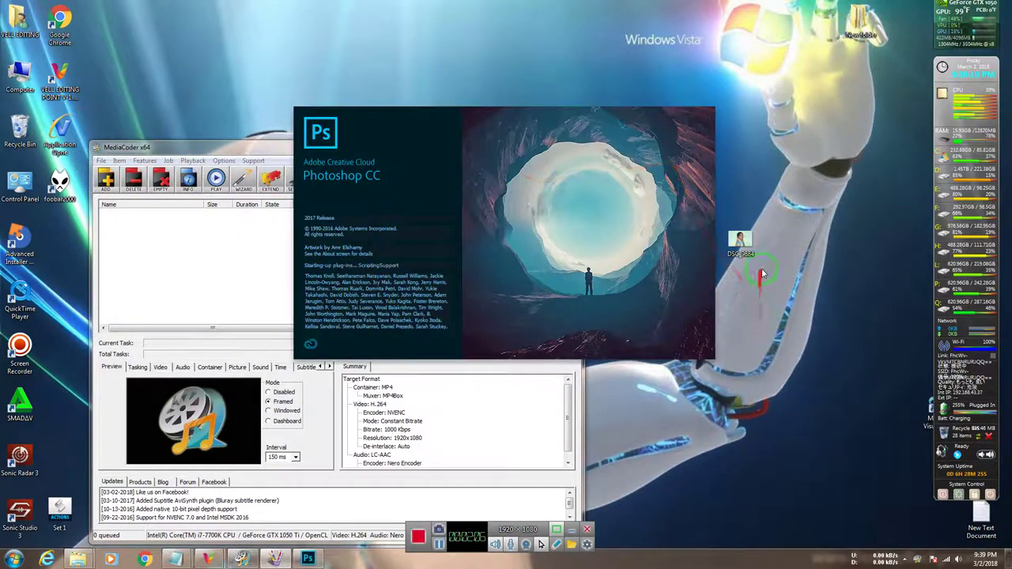
left_click(753, 246)
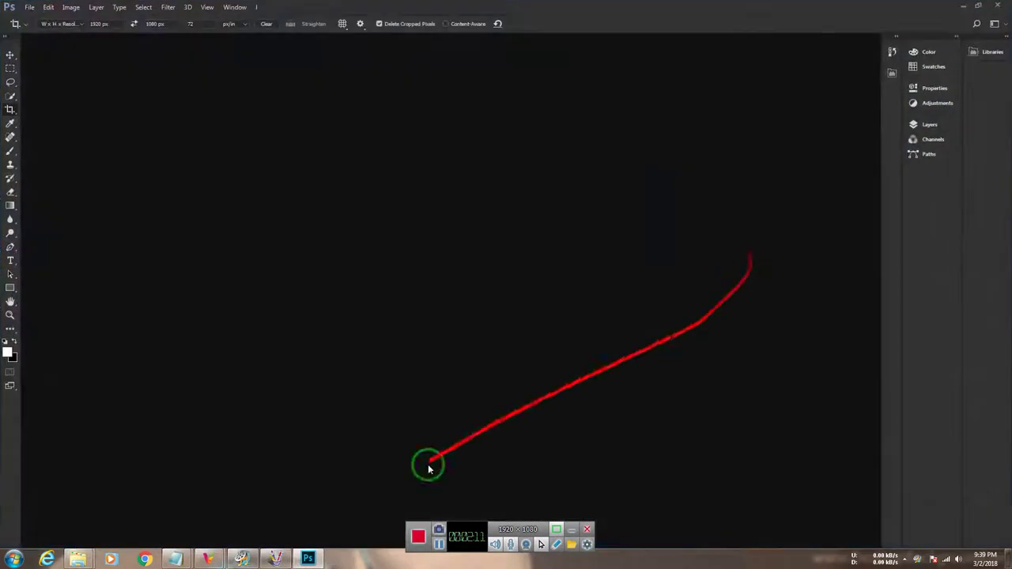
left_click(965, 7)
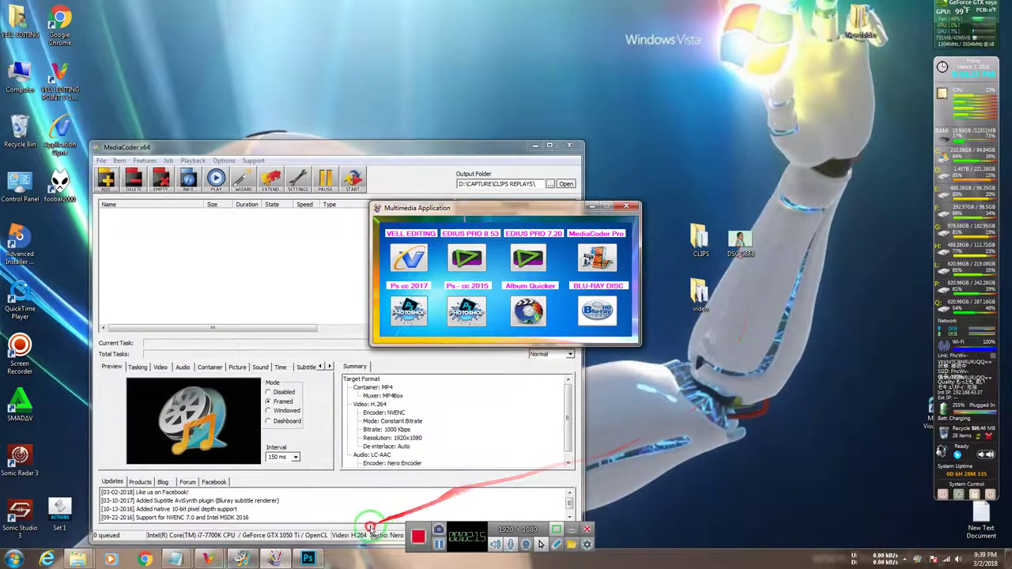
left_click(307, 559)
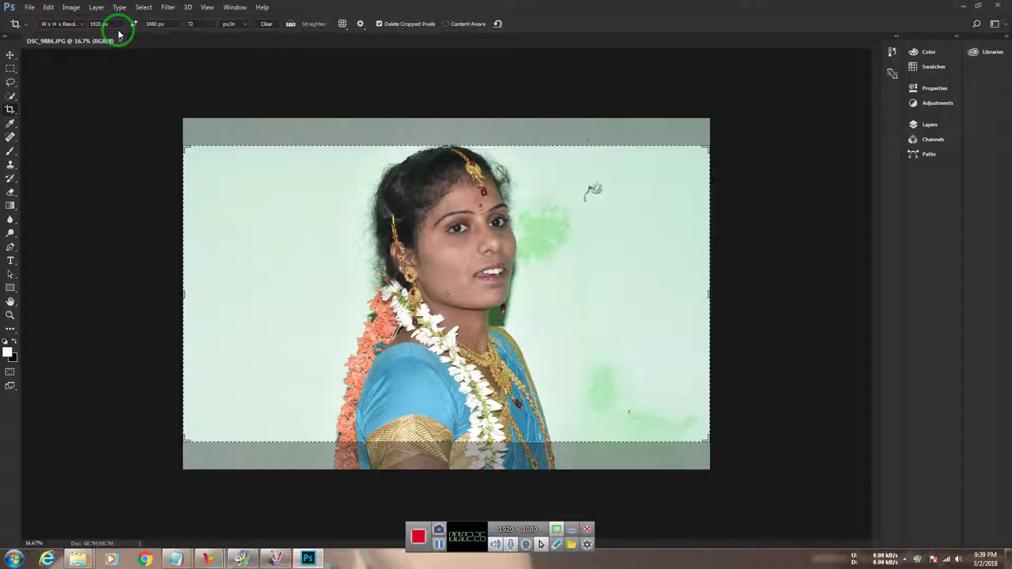
Step: Crop the DSC_9884 photo to 1920 x 1080 px at 72 px/in, shifting the photo down slightly within the crop frame
left_click(502, 291)
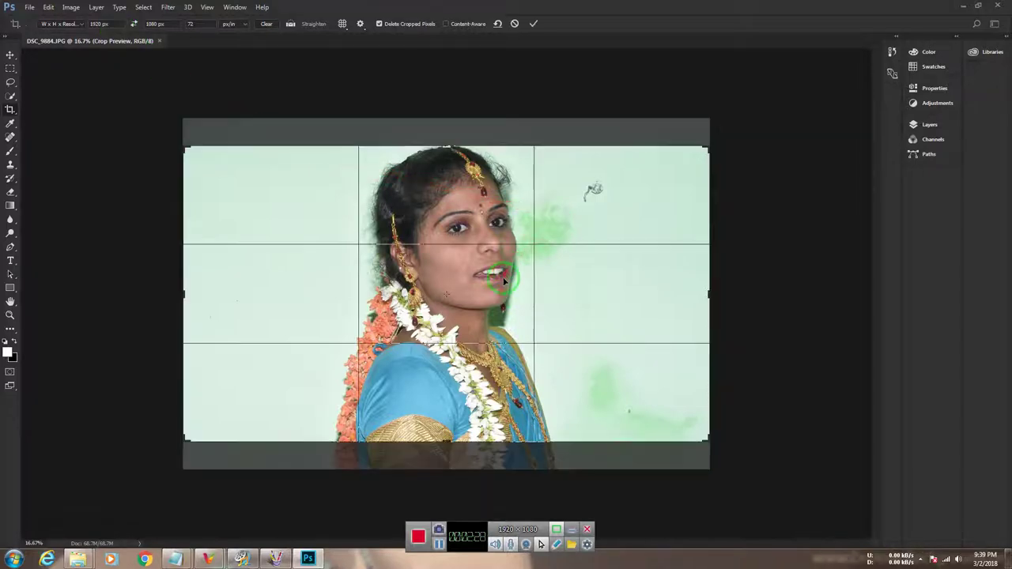
left_click_drag(504, 281, 496, 302)
key("Return")
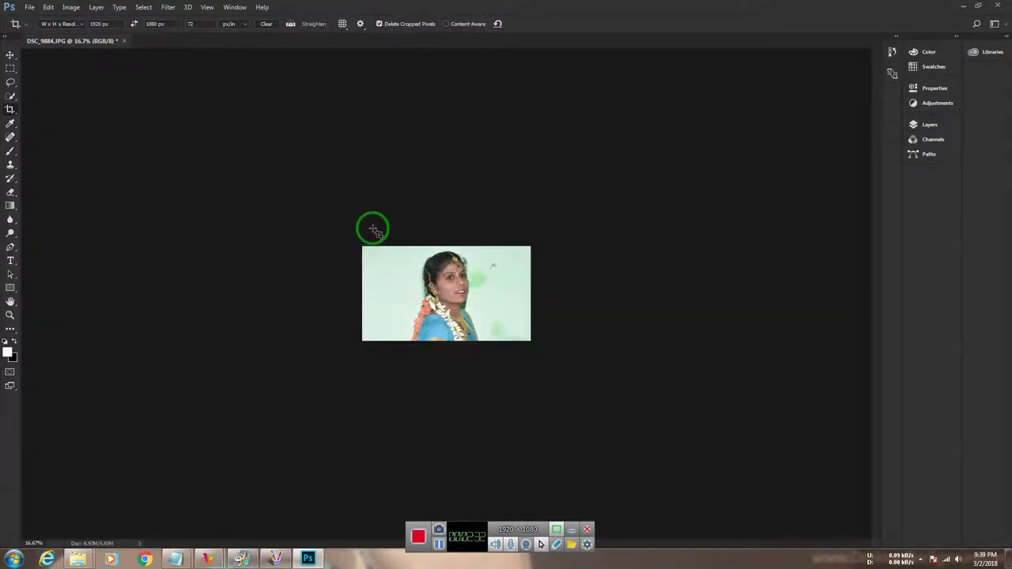
Step: Create a new blank document from the Film & Video preset HDTV 1080p, 1920 x 1080 px at 72 ppi
left_click(10, 55)
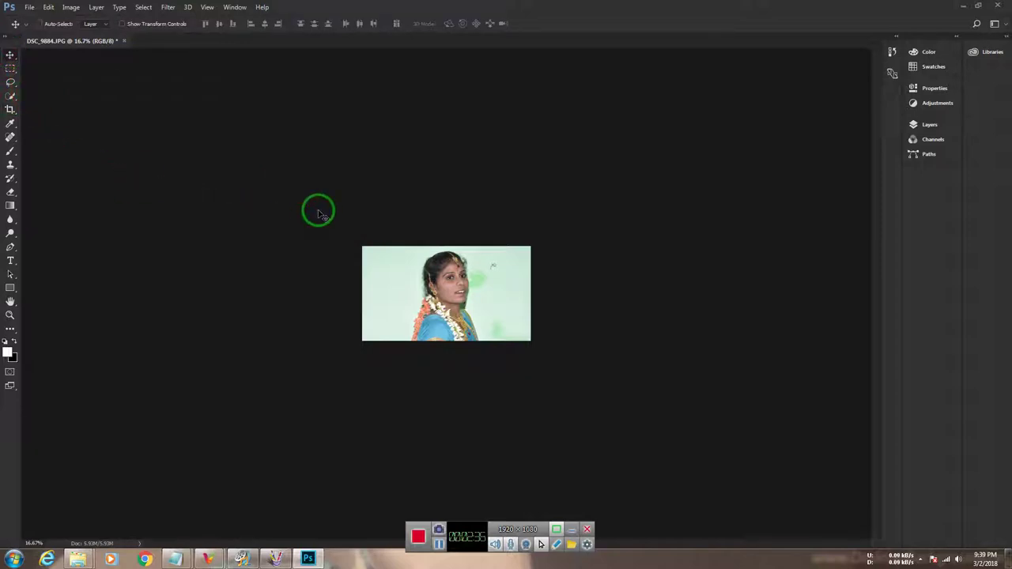
key("ctrl+n")
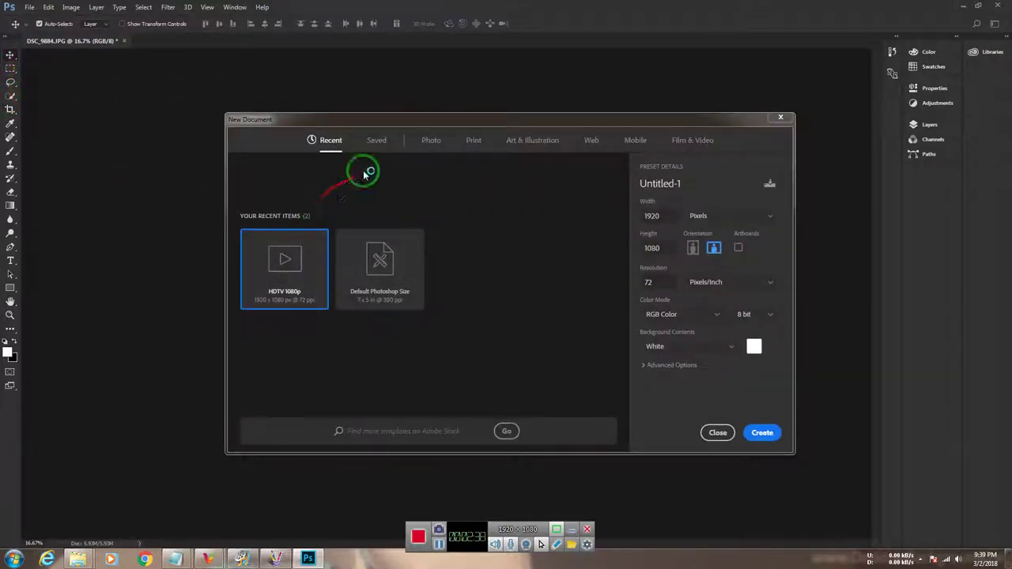
left_click(722, 140)
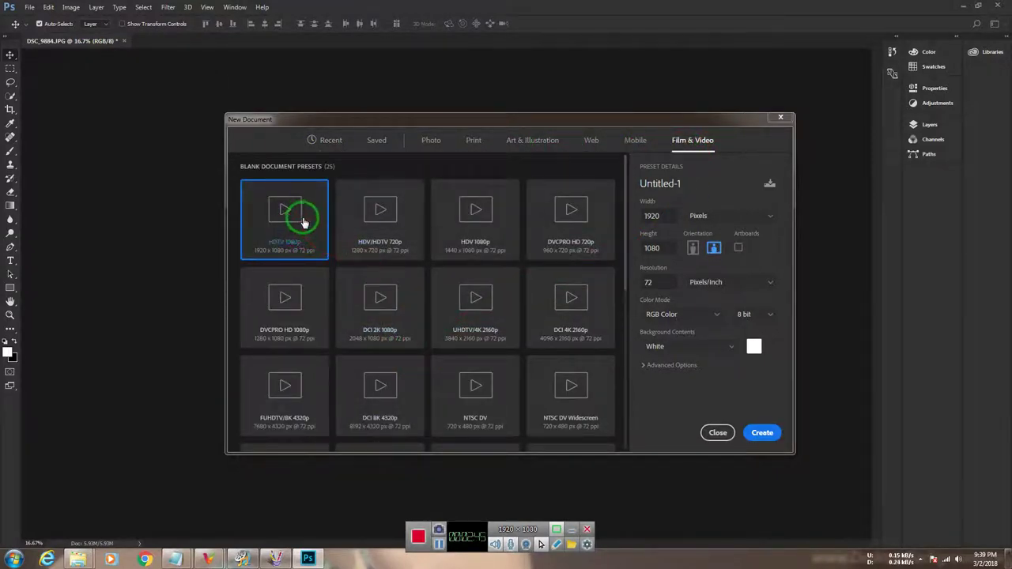
left_click(755, 433)
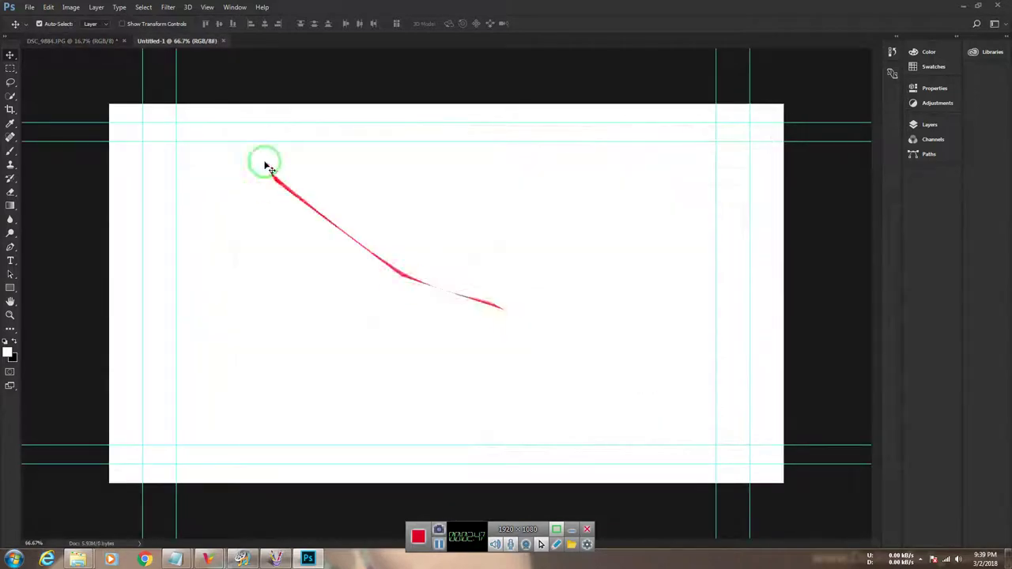
Step: Copy the cropped photo into the new document so it fills the canvas, and close DSC_9884.JPG without saving
left_click_drag(75, 41, 103, 152)
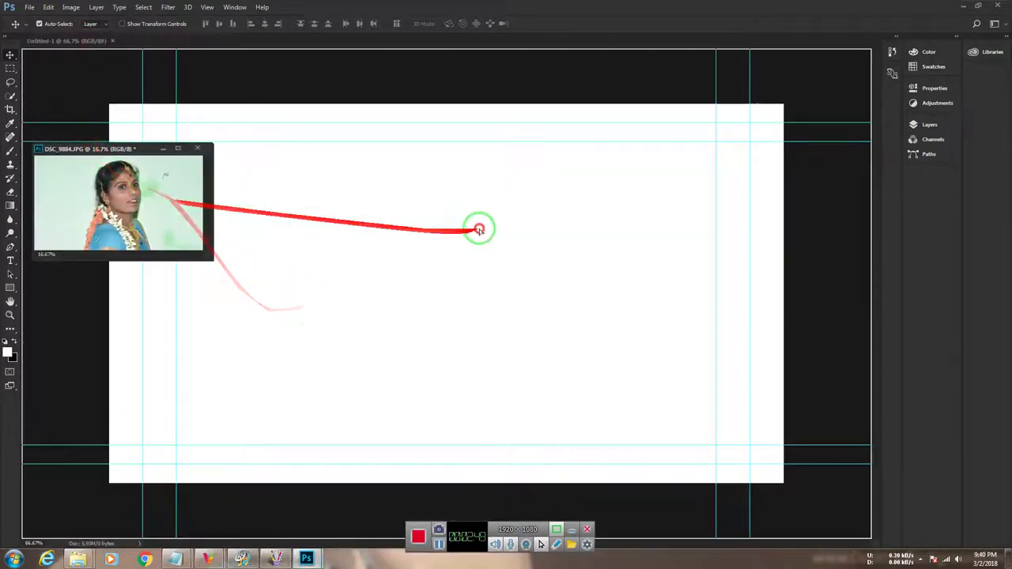
left_click_drag(479, 230, 547, 274)
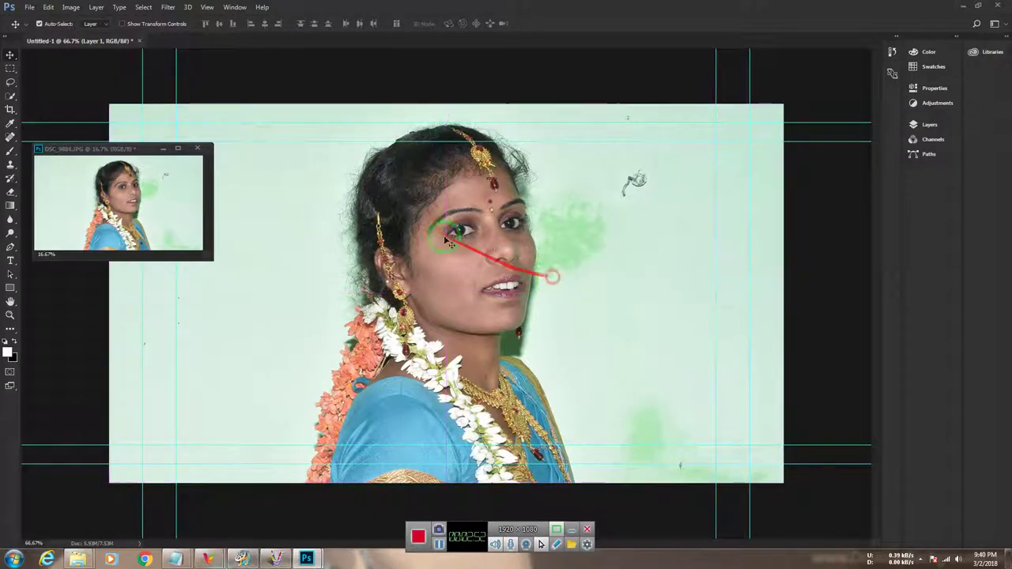
left_click(196, 151)
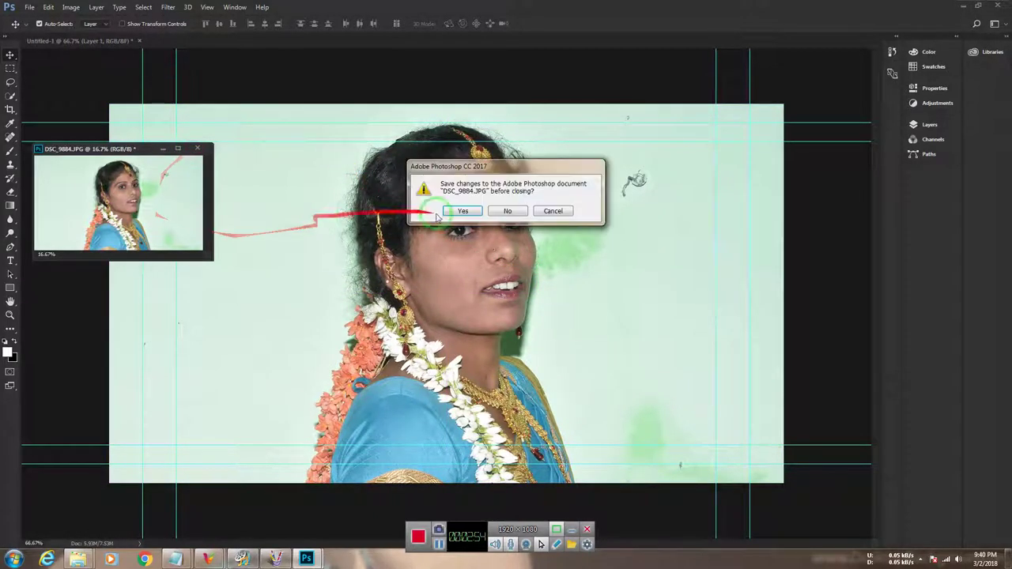
left_click(517, 214)
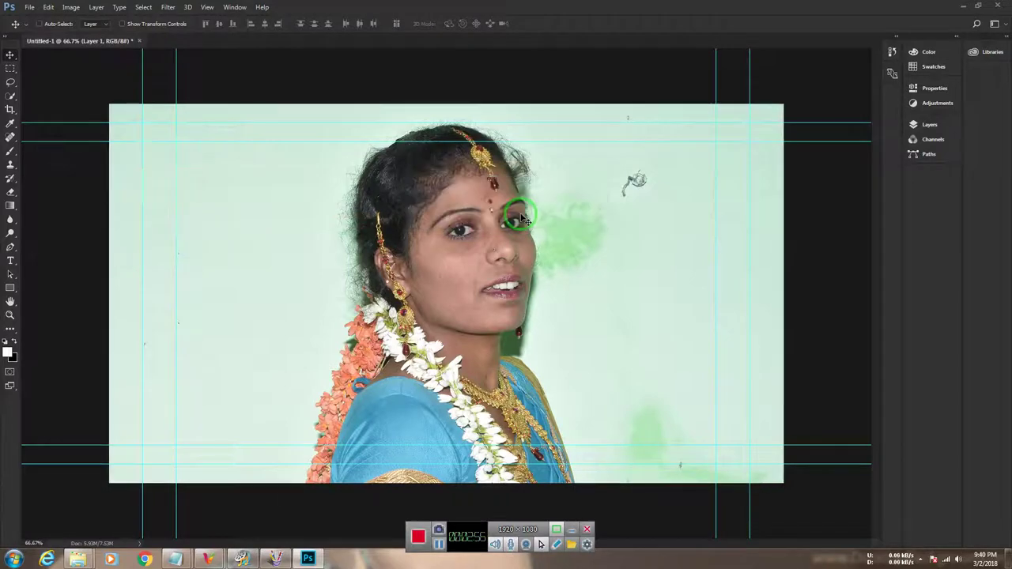
Step: Examine the names of the existing JPEG images in the CLIPS folder through Save As, without saving the document
key("ctrl+s")
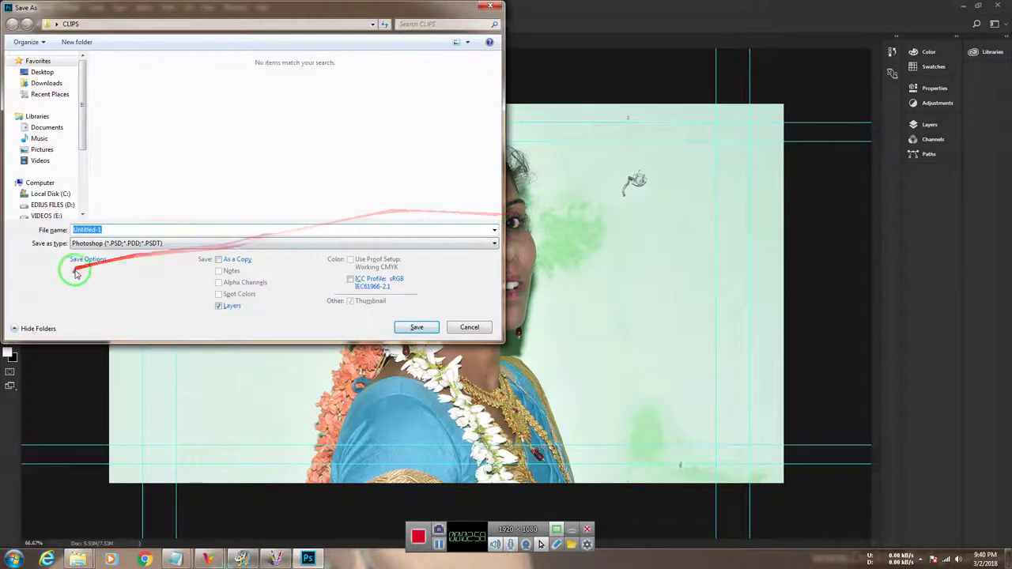
left_click(142, 243)
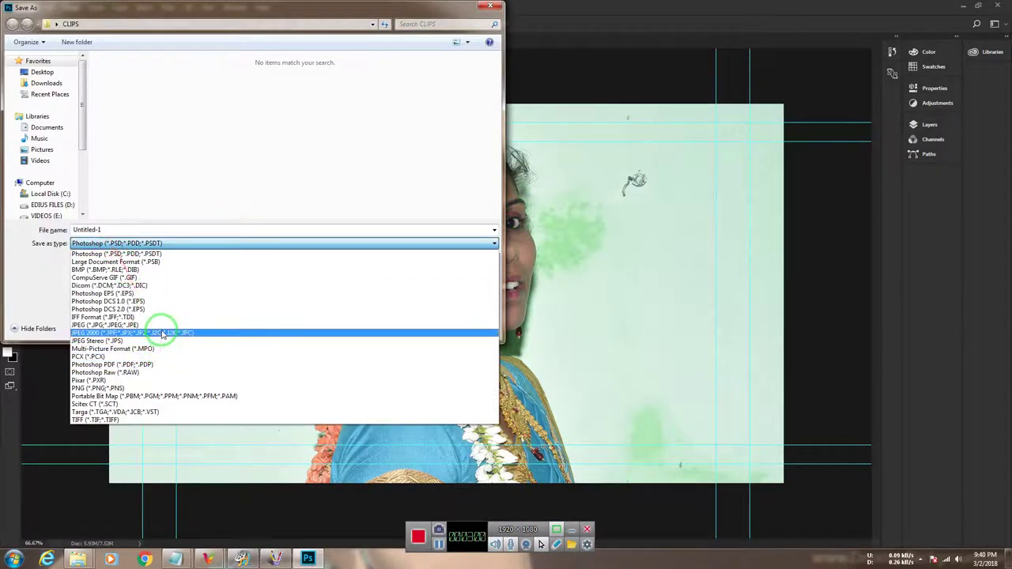
left_click(158, 325)
left_click(138, 230)
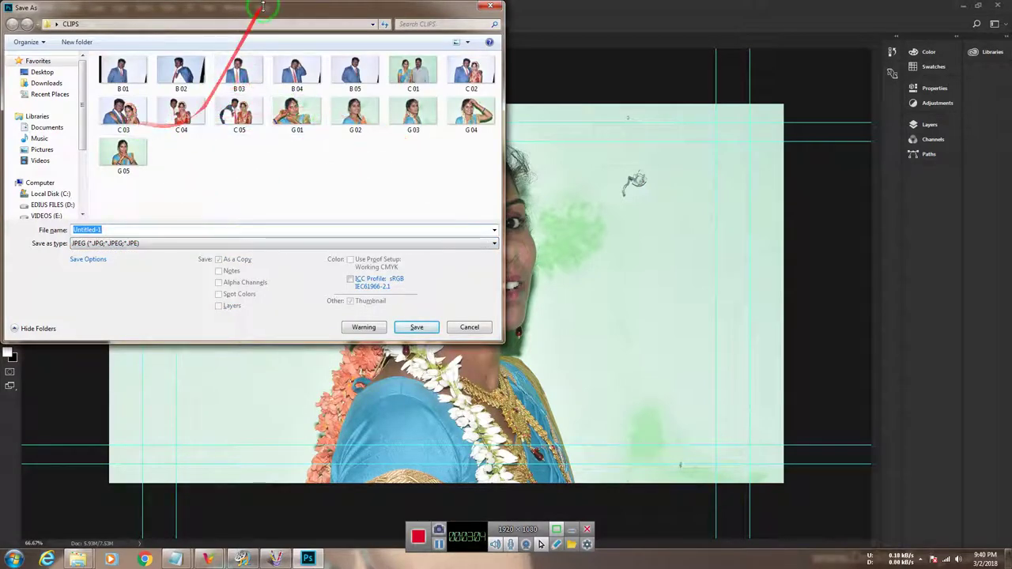
left_click_drag(263, 7, 325, 68)
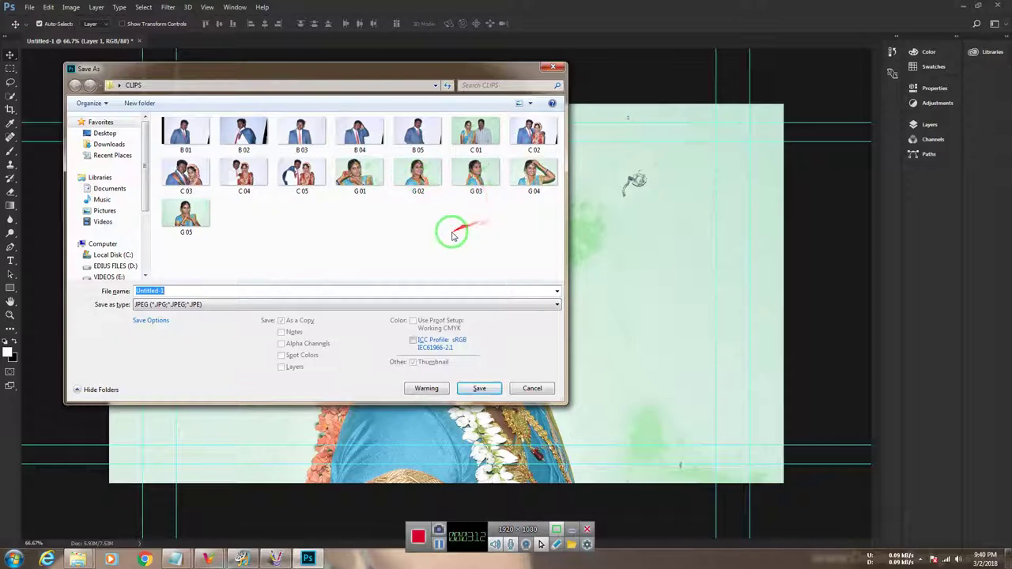
left_click(528, 388)
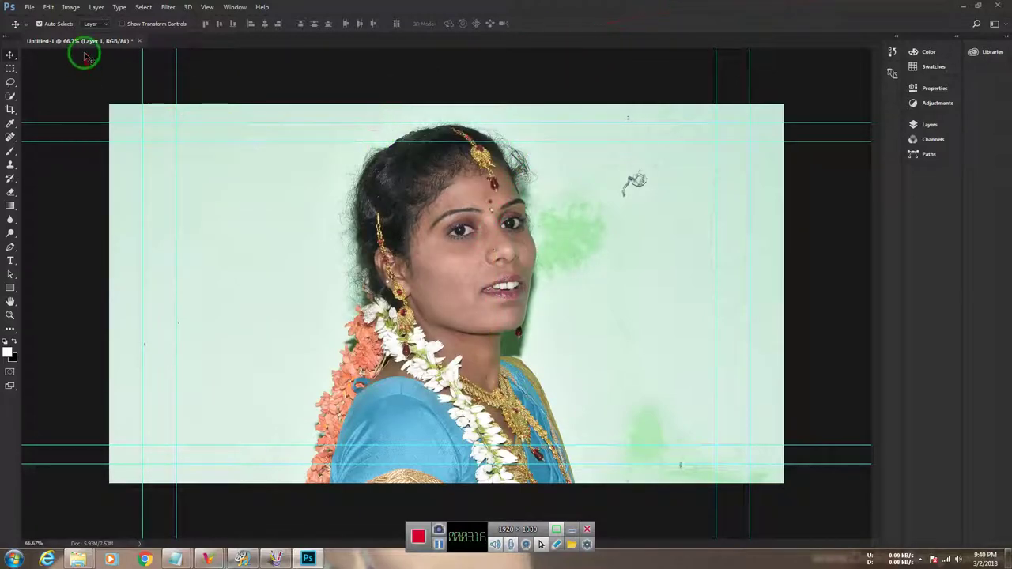
key("ctrl+s")
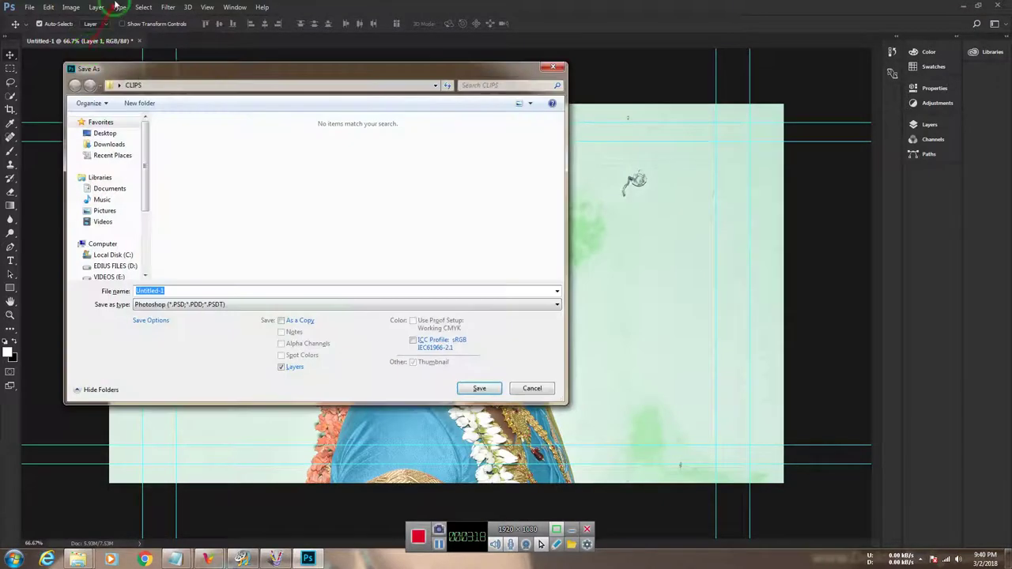
left_click(222, 302)
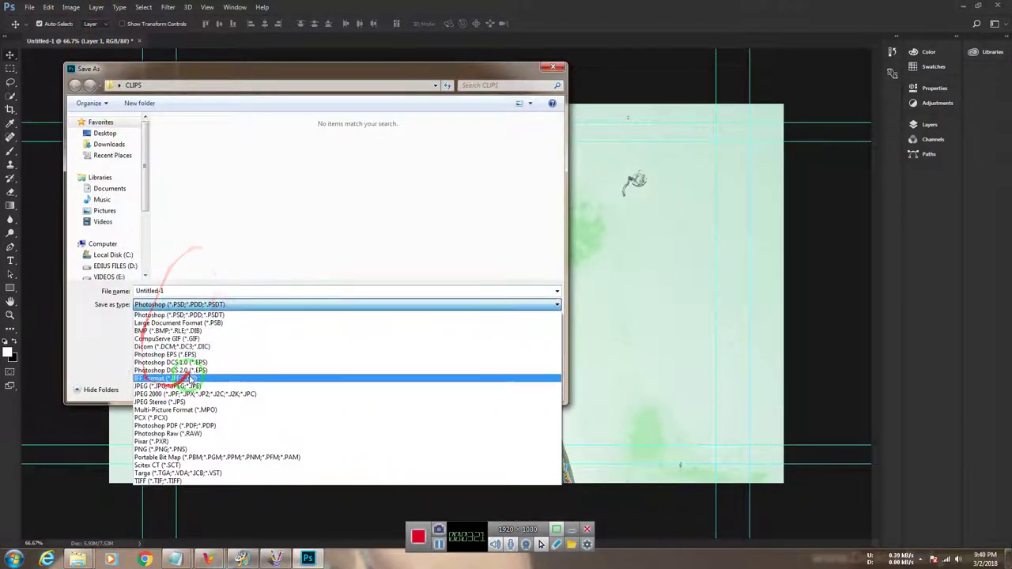
left_click(196, 385)
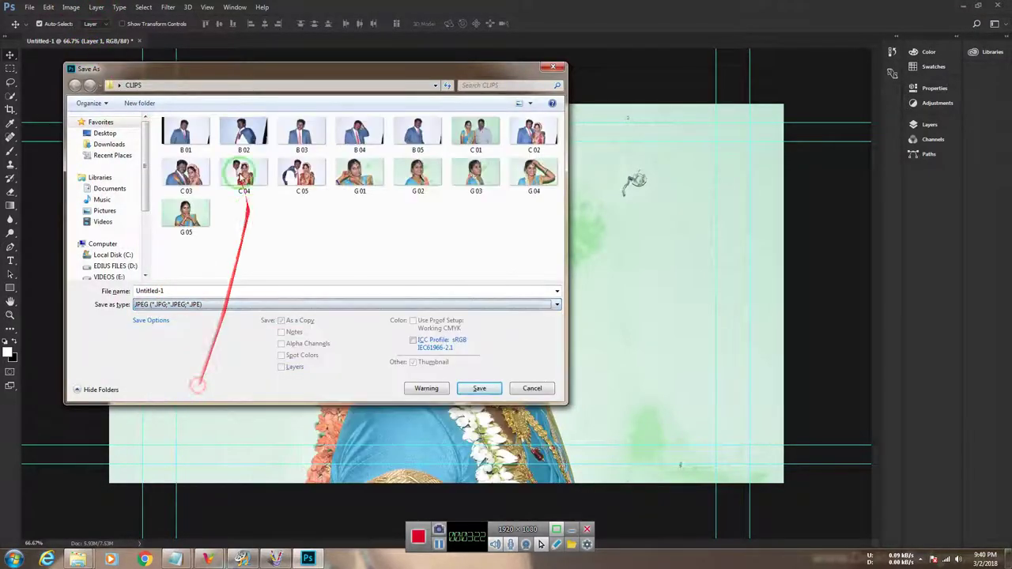
left_click(531, 388)
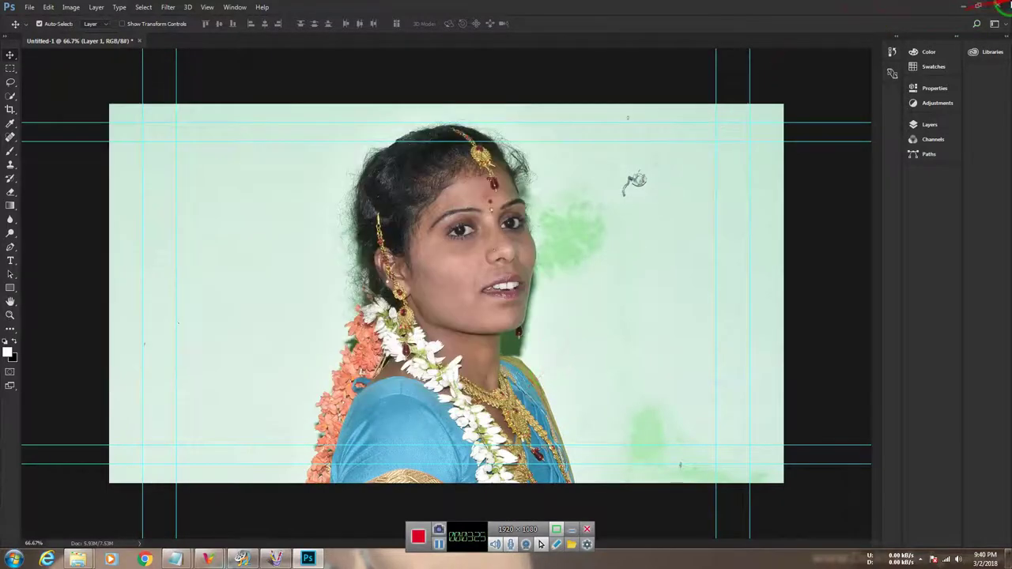
Step: Minimize Photoshop and the Multimedia Application launcher to return to MediaCoder
left_click(961, 11)
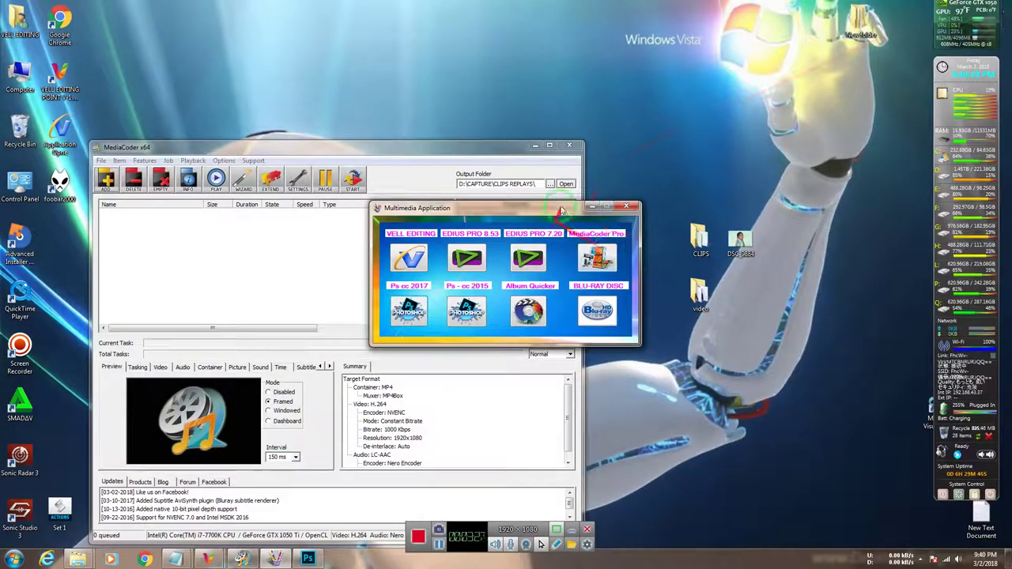
left_click(588, 208)
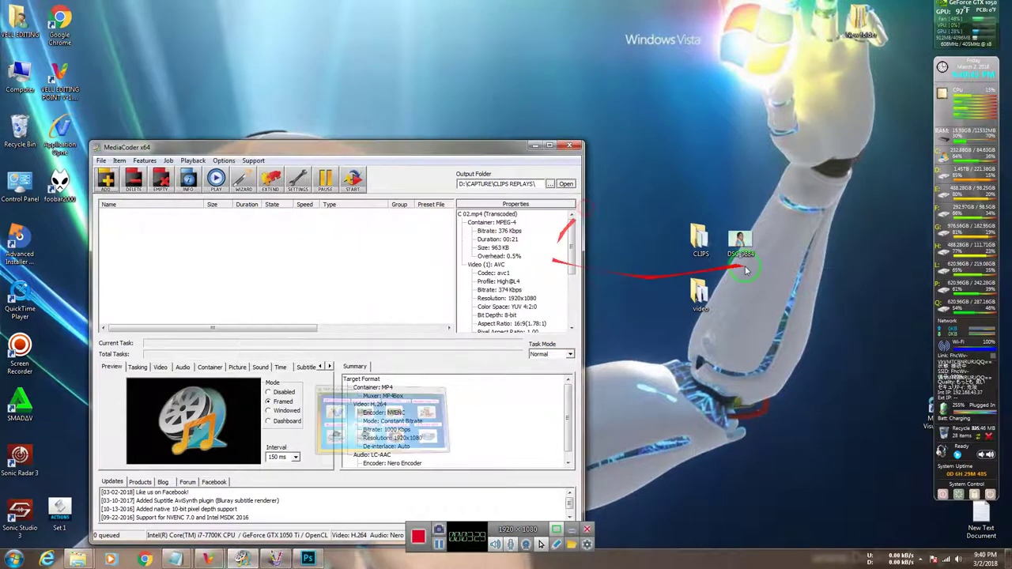
Step: Add all the JPEG images from the desktop's CLIPS folder to the MediaCoder queue and minimize the folder
double_click(701, 241)
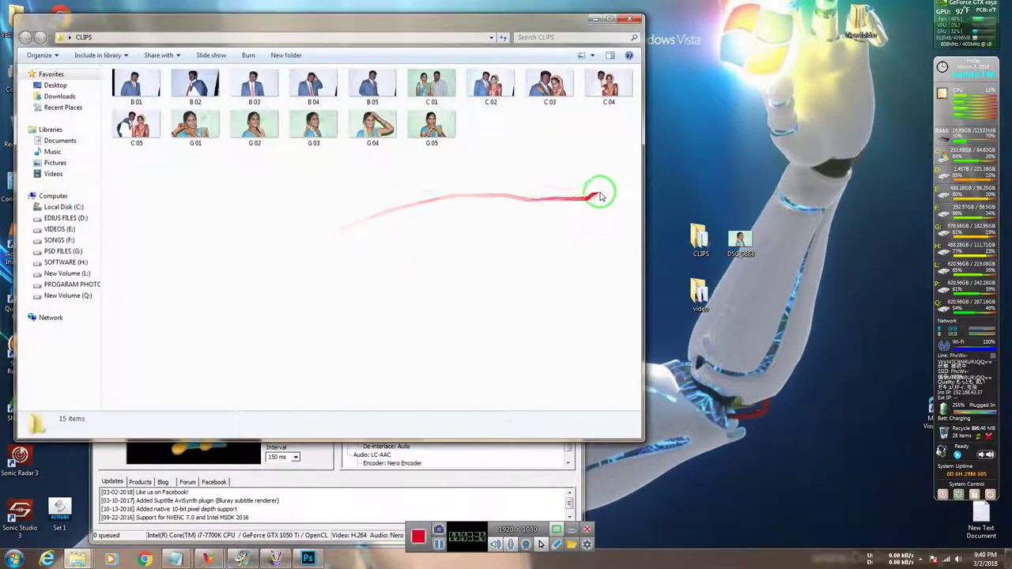
left_click_drag(599, 192, 95, 23)
left_click_drag(267, 23, 769, 173)
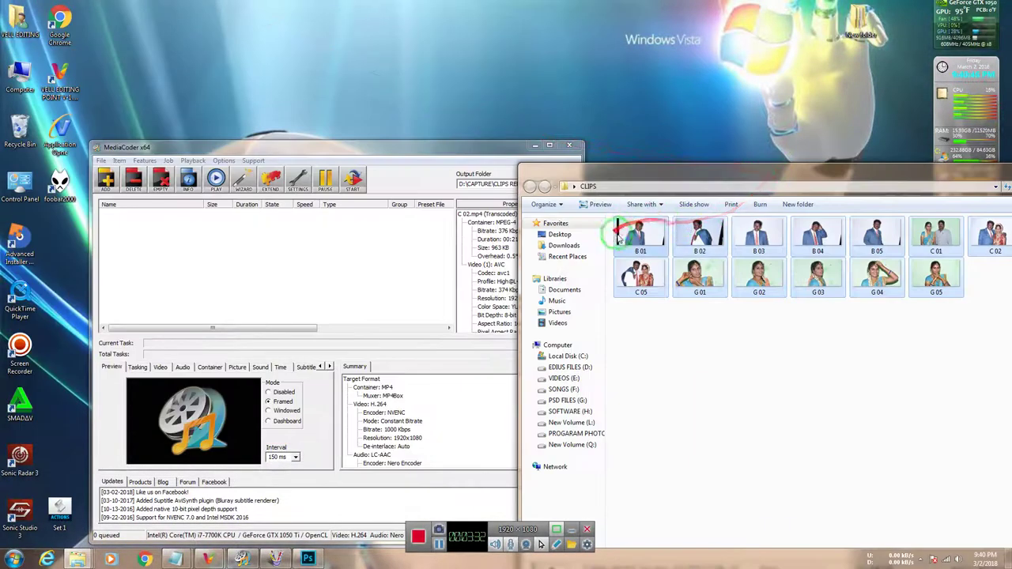
left_click_drag(613, 228, 181, 274)
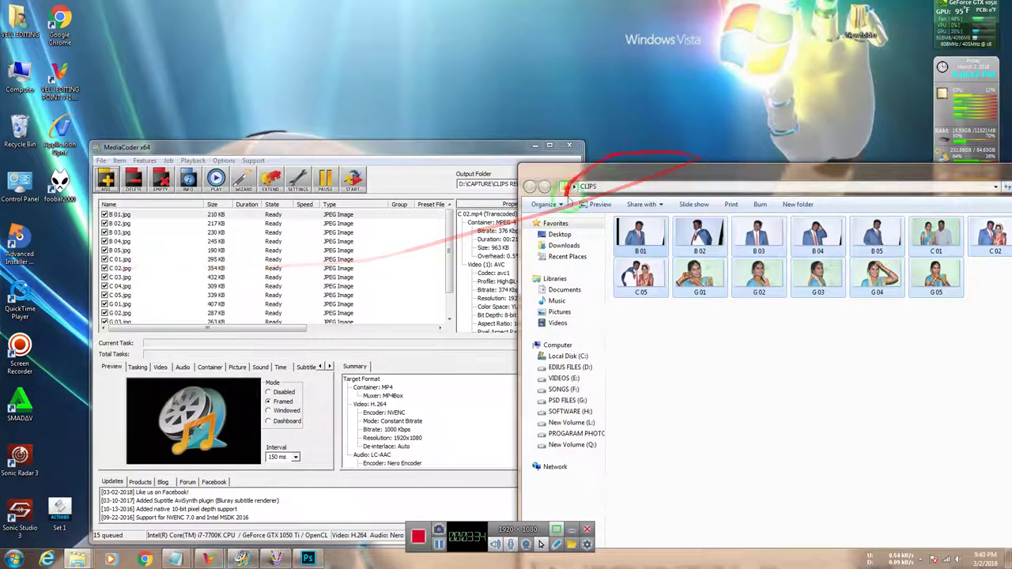
left_click_drag(779, 174, 468, 205)
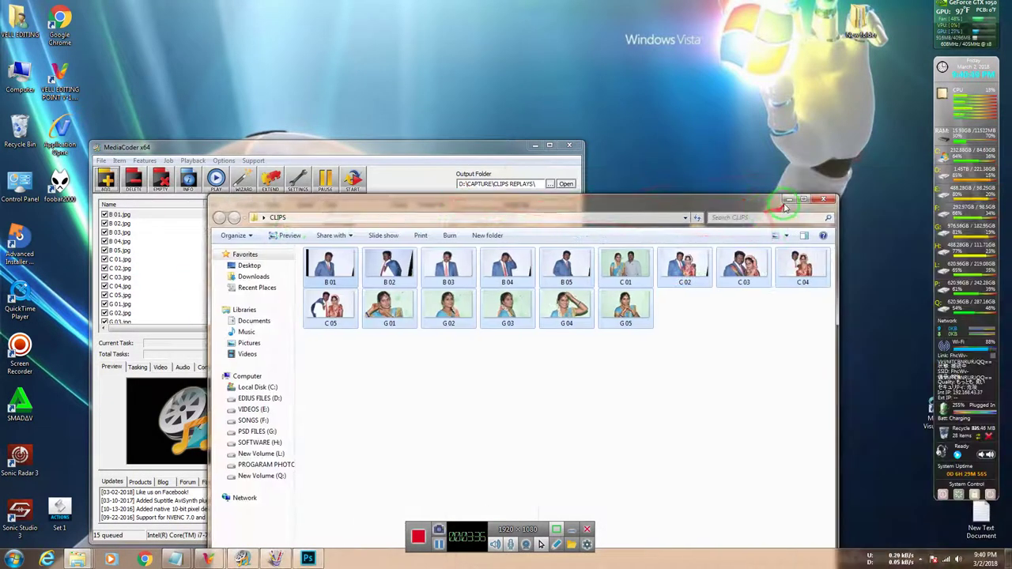
left_click(789, 201)
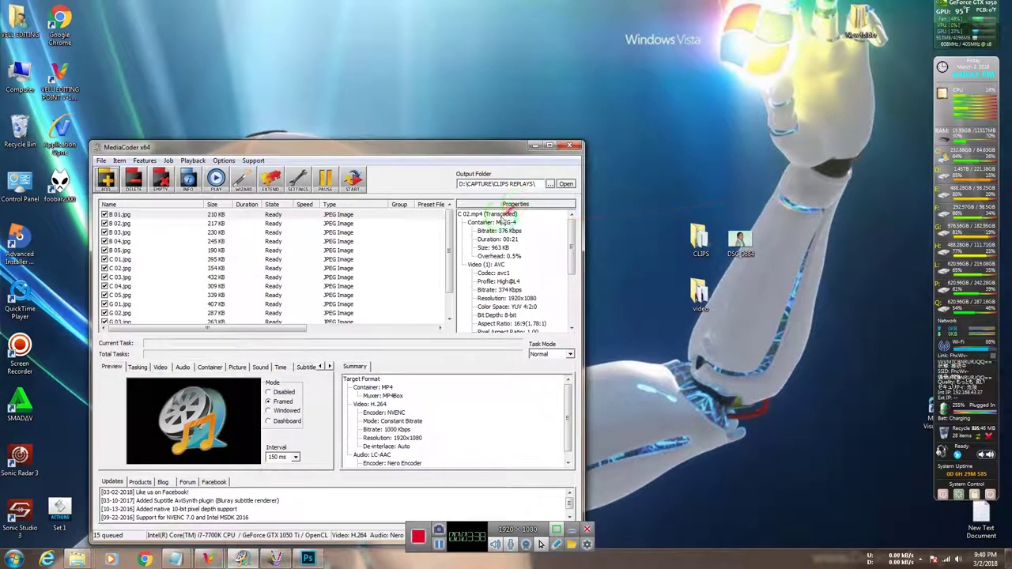
Step: Start transcoding the queue, overwriting the existing MP4 files and applying that choice to all remaining files
left_click_drag(375, 149, 424, 135)
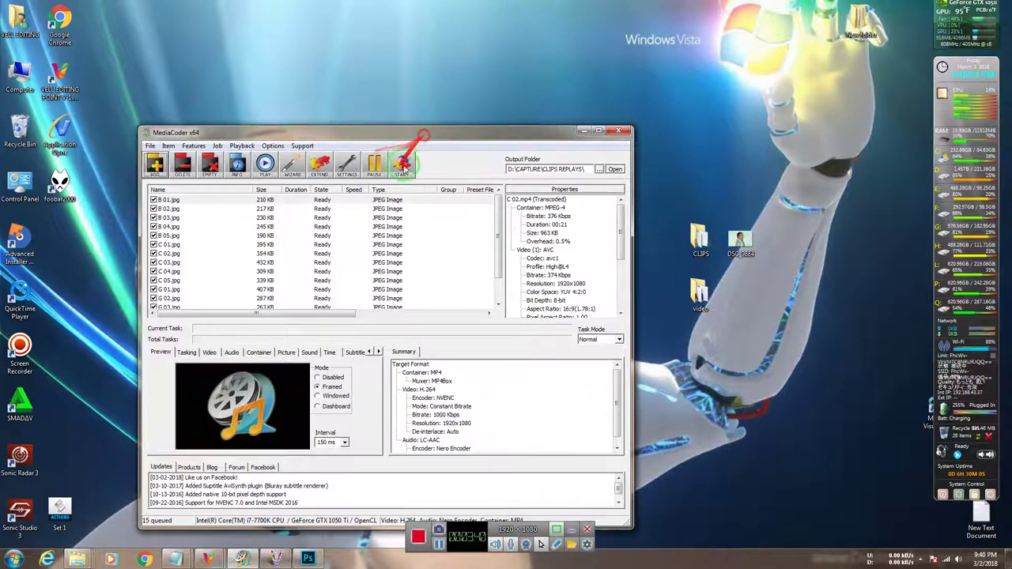
left_click(403, 164)
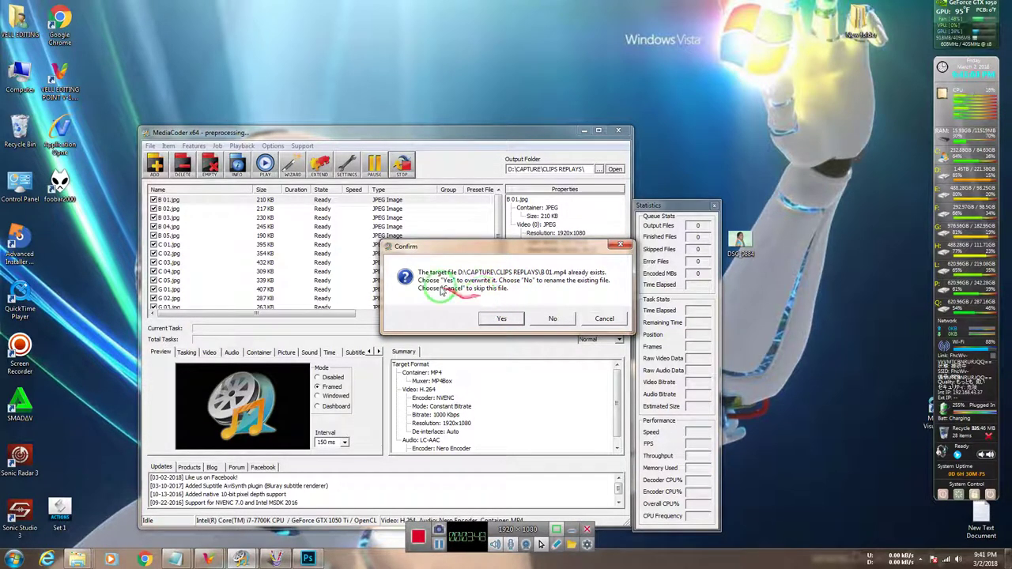
left_click(498, 320)
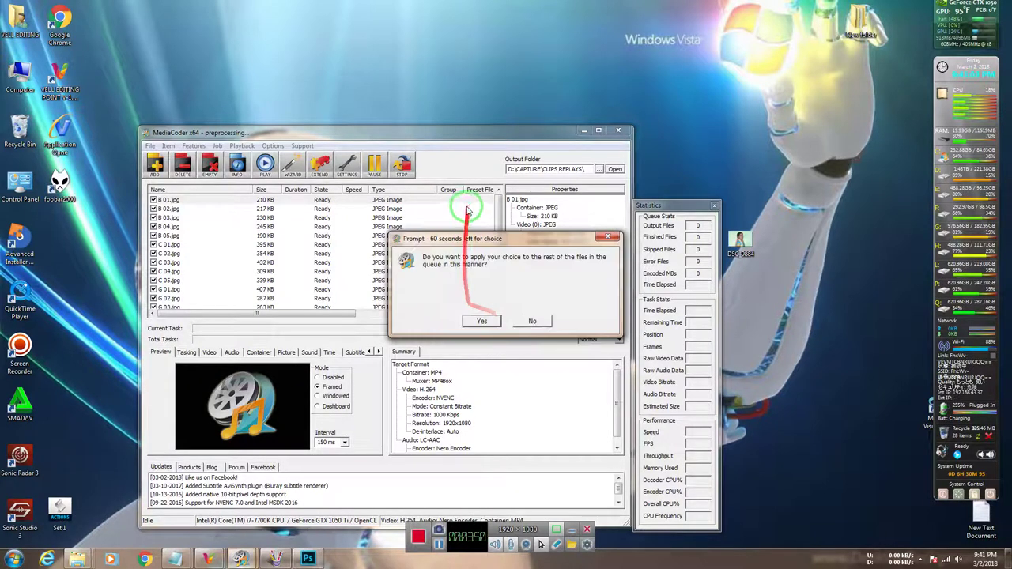
left_click(482, 322)
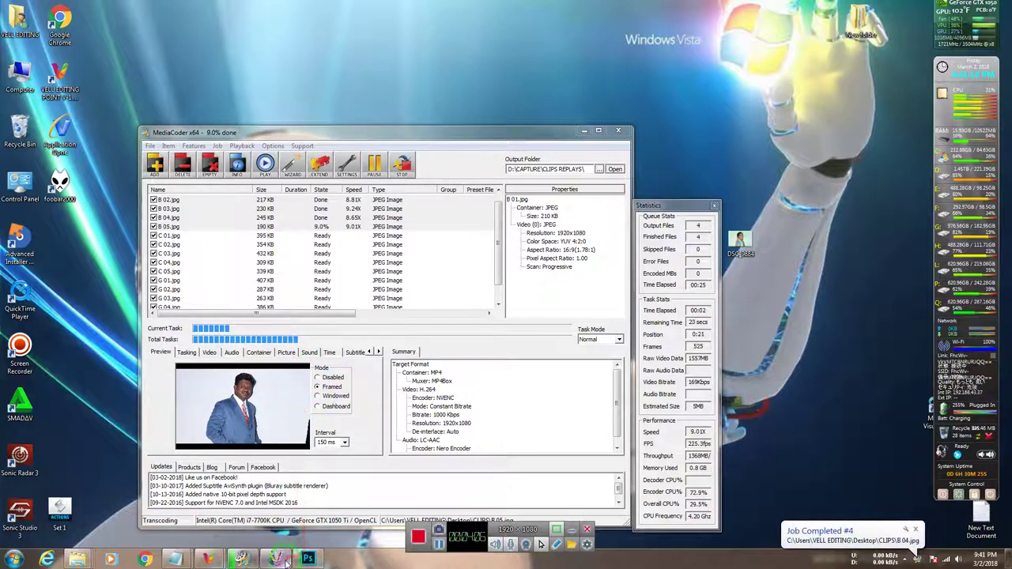
Step: Close the Vell Editing Point window showing the wedding titles and minimize the remaining Vell Editing Point window
mouse_move(212, 560)
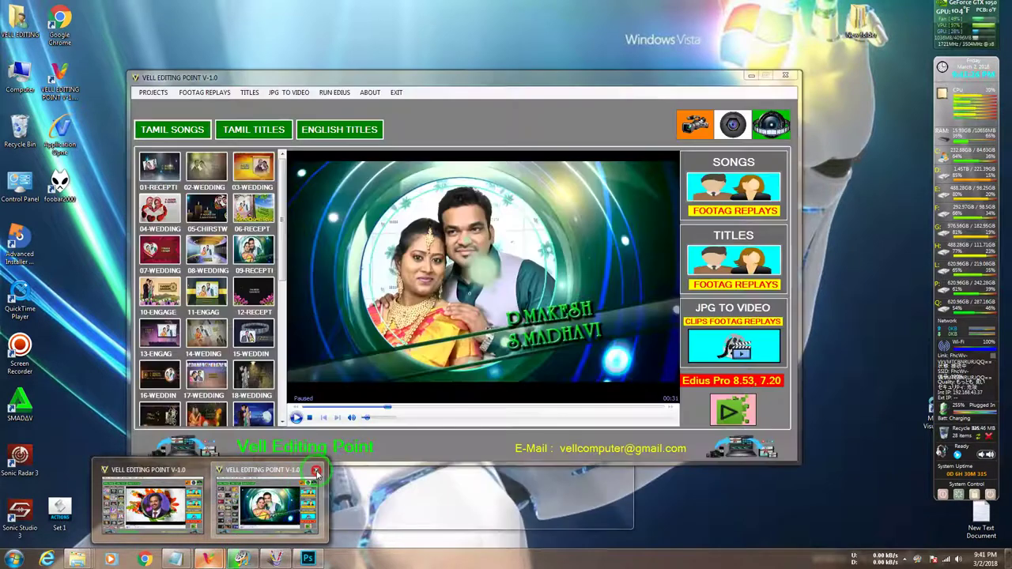
left_click(316, 470)
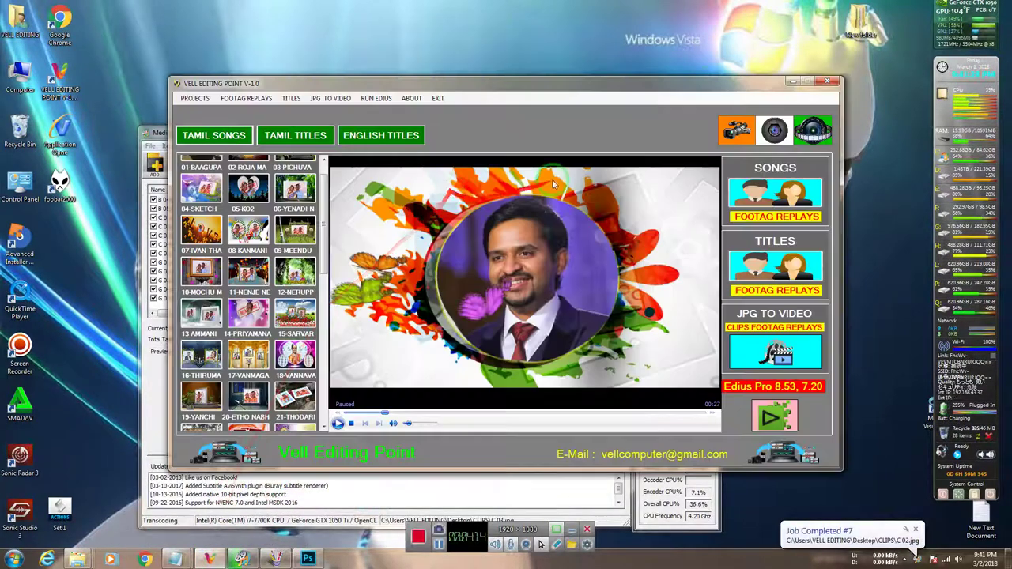
left_click(793, 83)
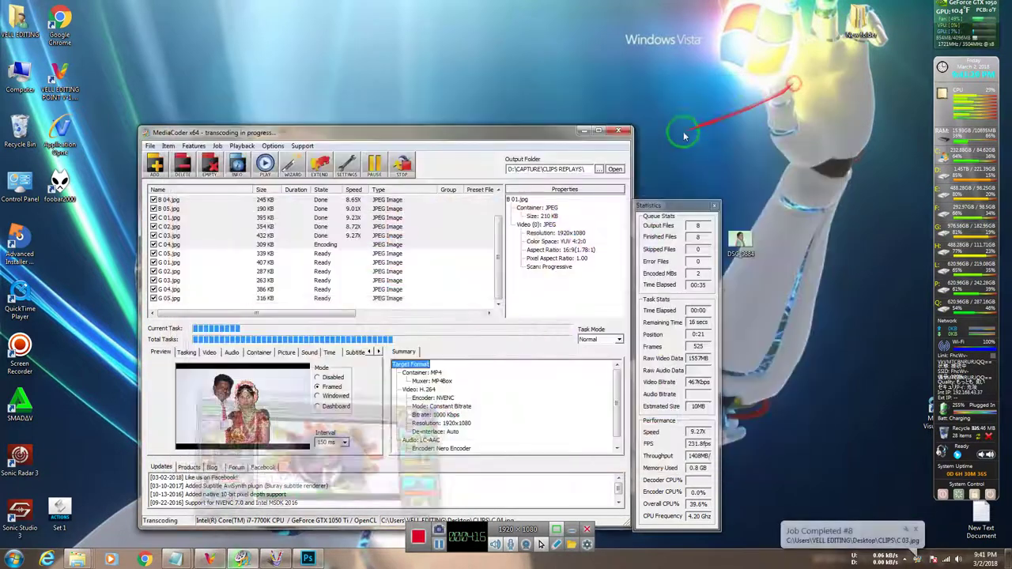
left_click(663, 137)
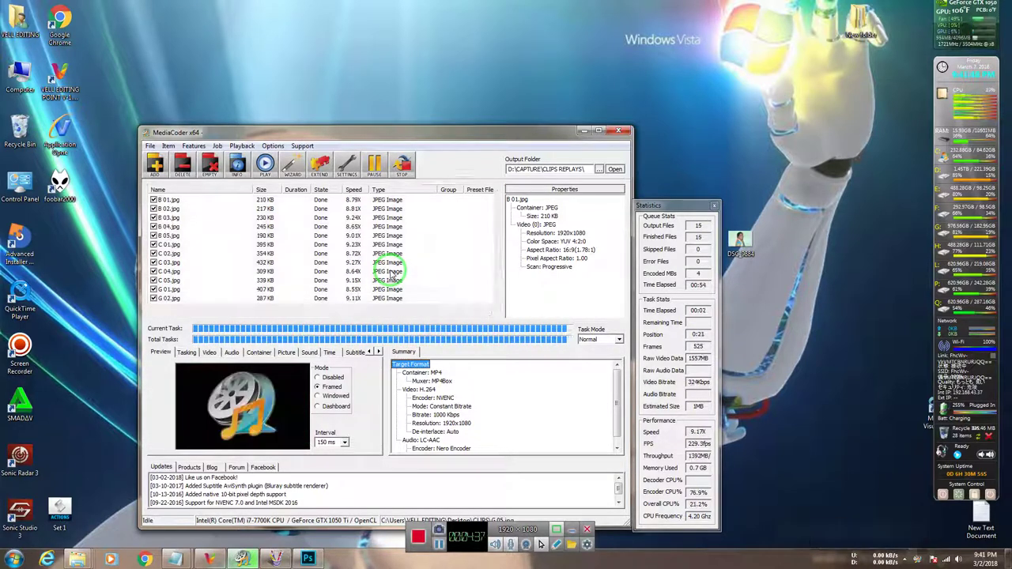
Step: Dismiss the MediaCoder transcoding completion message
left_click_drag(388, 276, 542, 324)
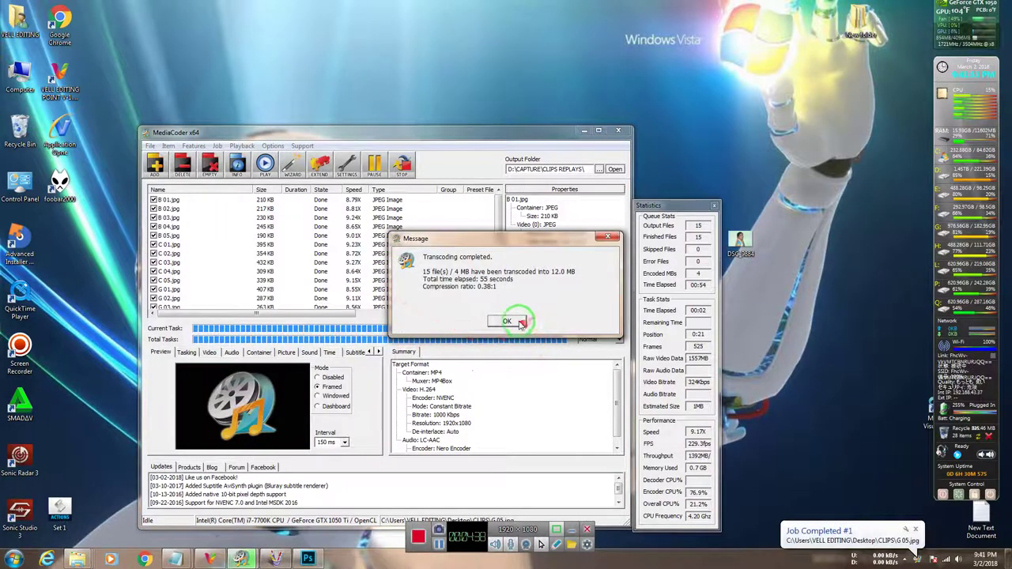
left_click(510, 321)
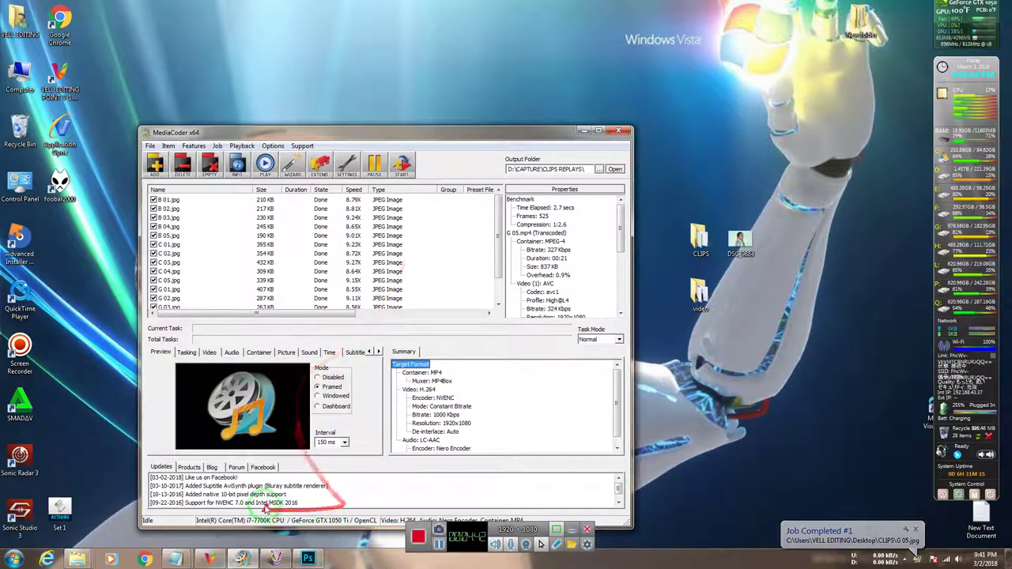
left_click(315, 553)
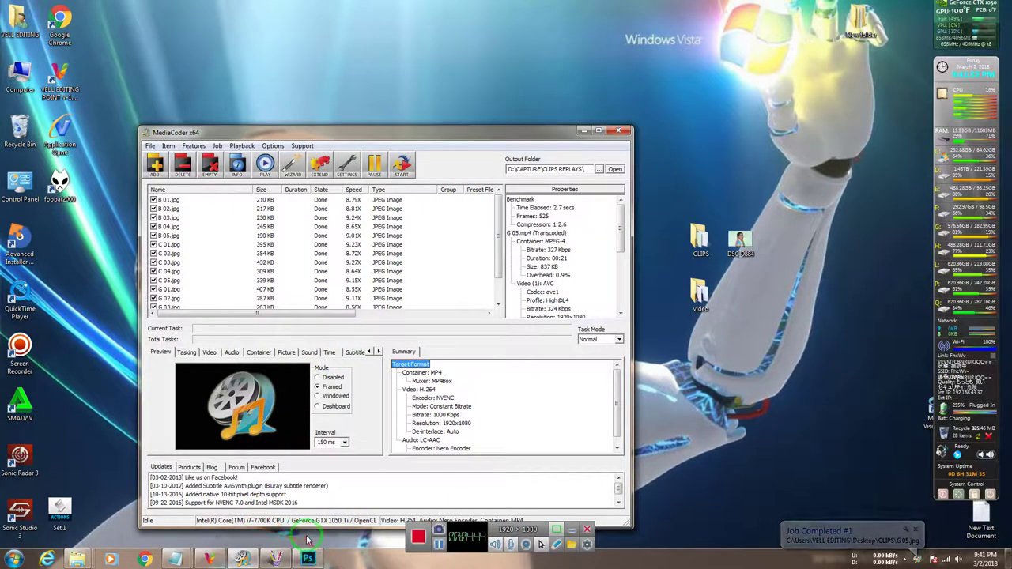
Step: Switch to Vell Editing Point and play the previews of song projects 03-PICHUVA, 09-MEENDU and 05-KD2
left_click(212, 559)
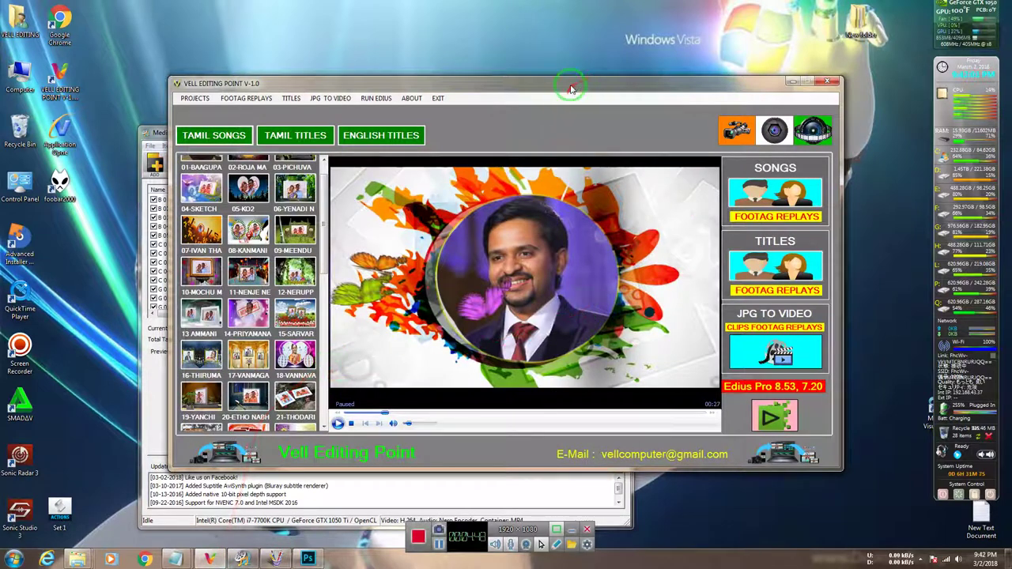
left_click_drag(572, 88, 550, 117)
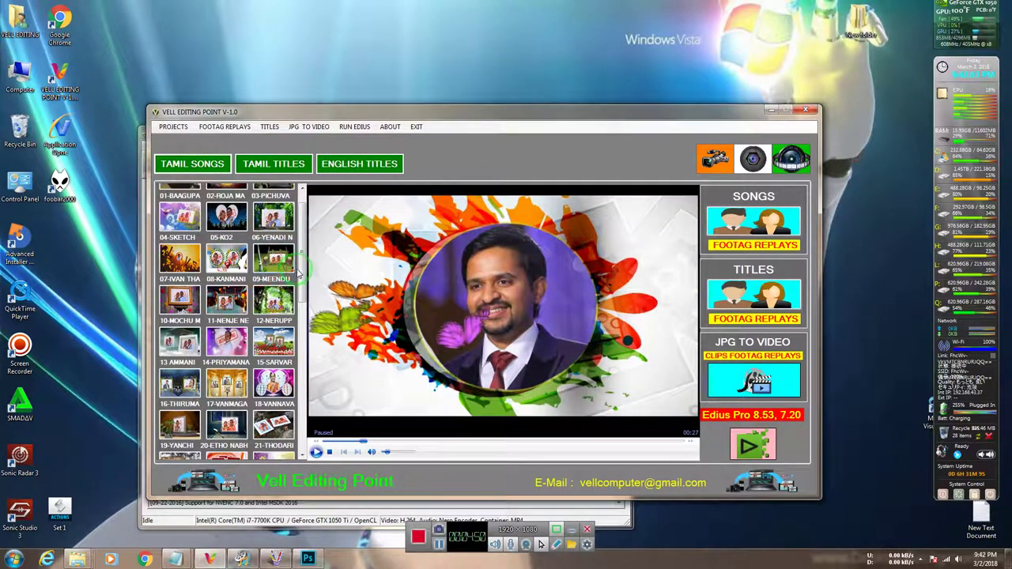
left_click_drag(299, 272, 300, 238)
left_click(273, 203)
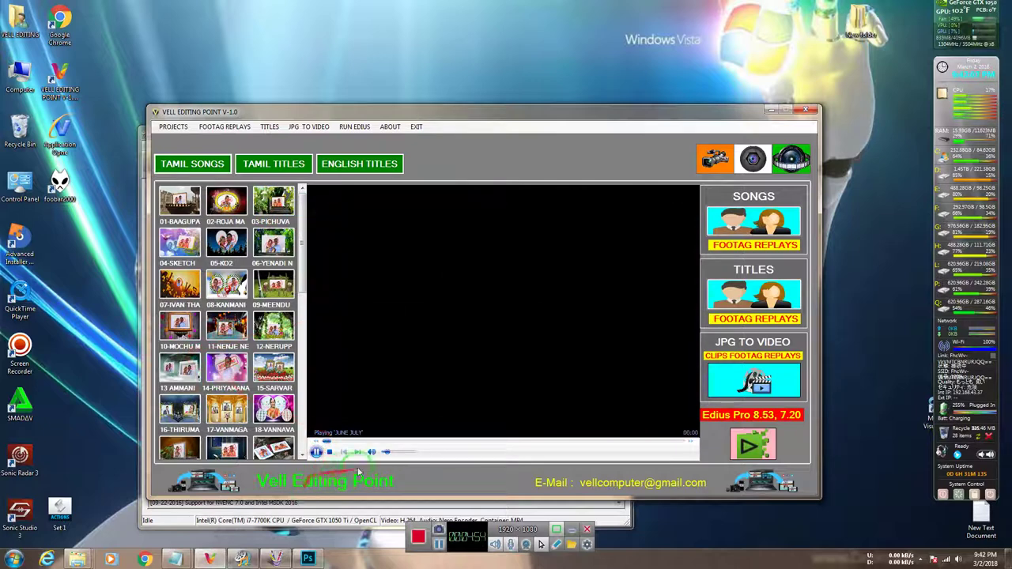
left_click(275, 291)
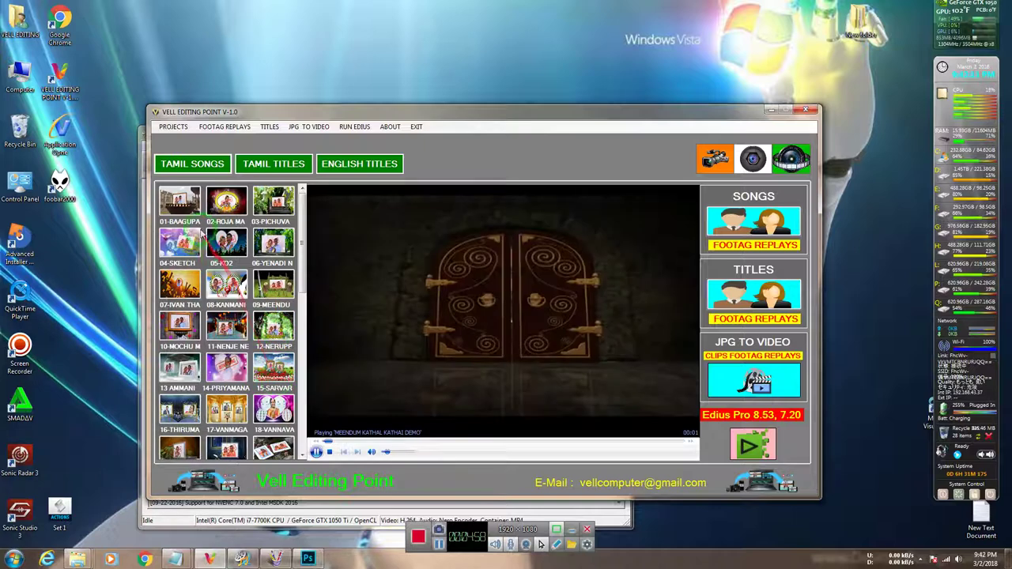
left_click(214, 247)
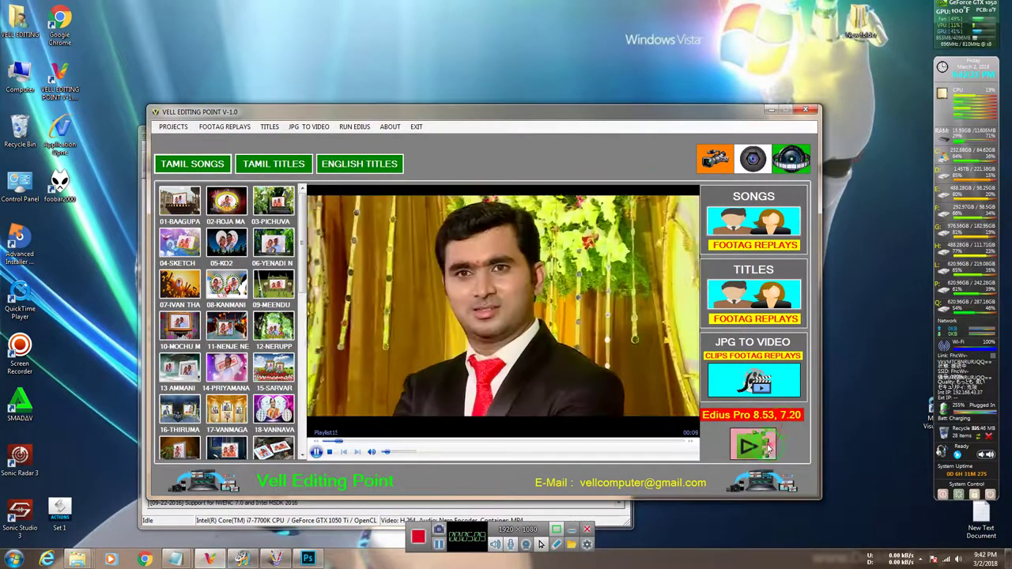
Step: Launch Edius Pro from Vell Editing Point and minimize the Vell Editing Point window
left_click_drag(569, 106, 560, 106)
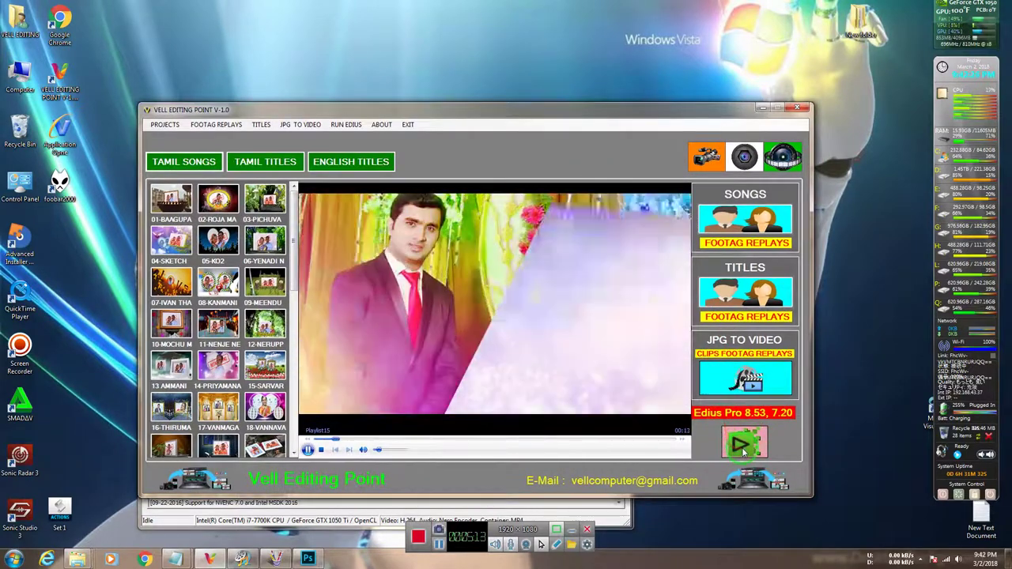
left_click(378, 450)
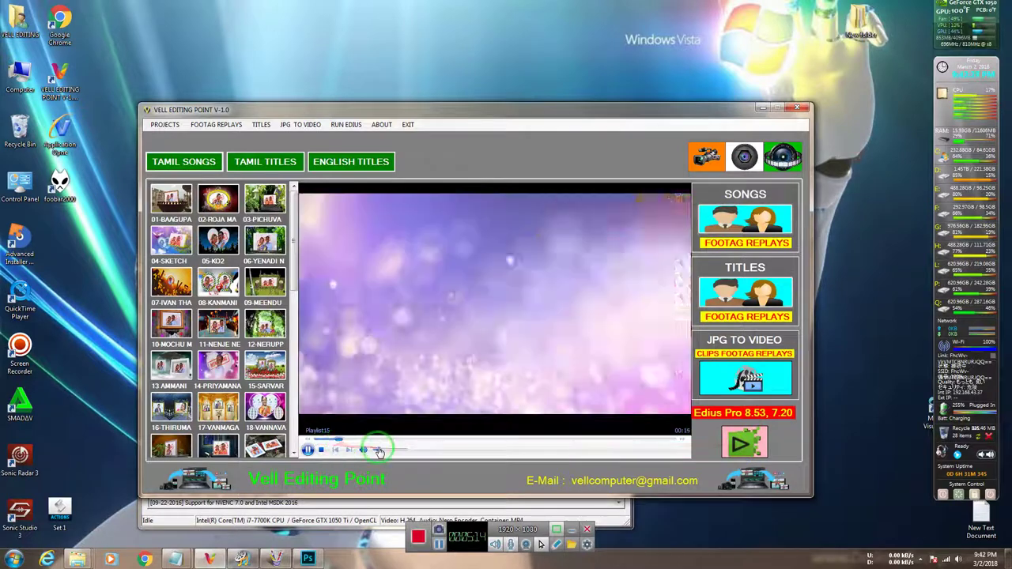
left_click(735, 444)
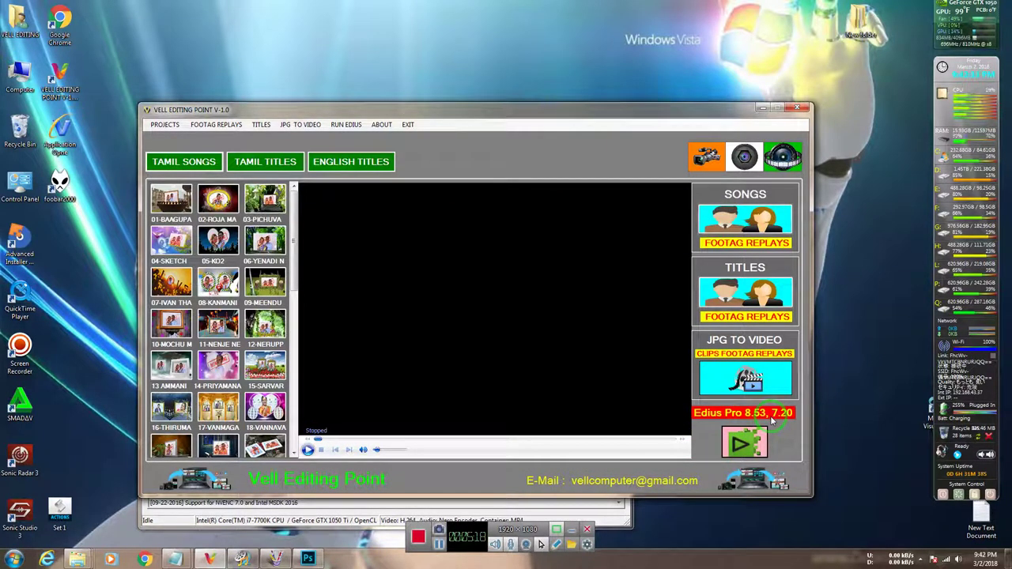
left_click(763, 111)
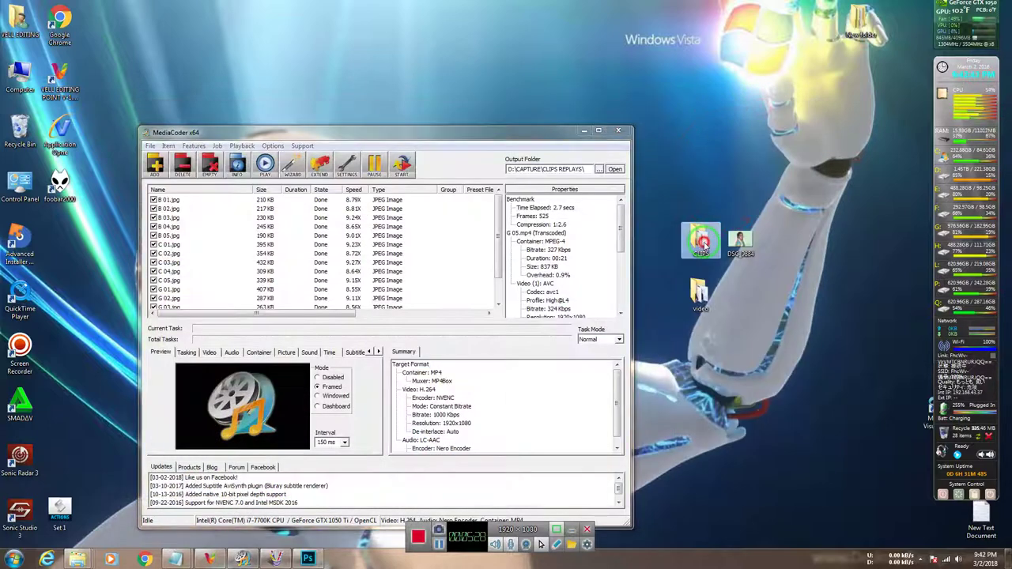
Step: Open B 01 from the CLIPS folder in Windows Photo Viewer, browse the photos as far as C 01, and close the viewer
double_click(704, 233)
left_click_drag(566, 316, 365, 486)
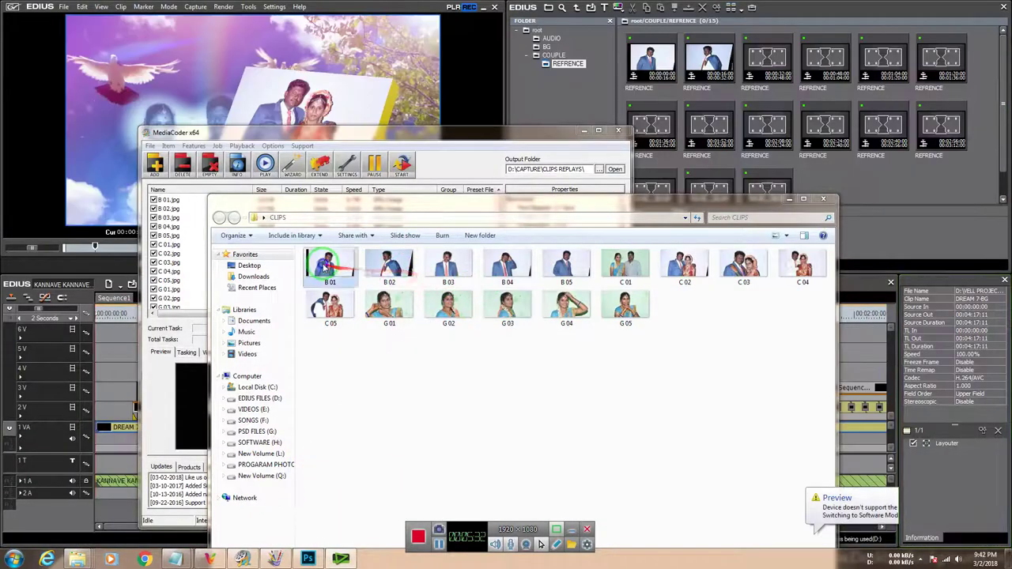
right_click(326, 262)
left_click(352, 261)
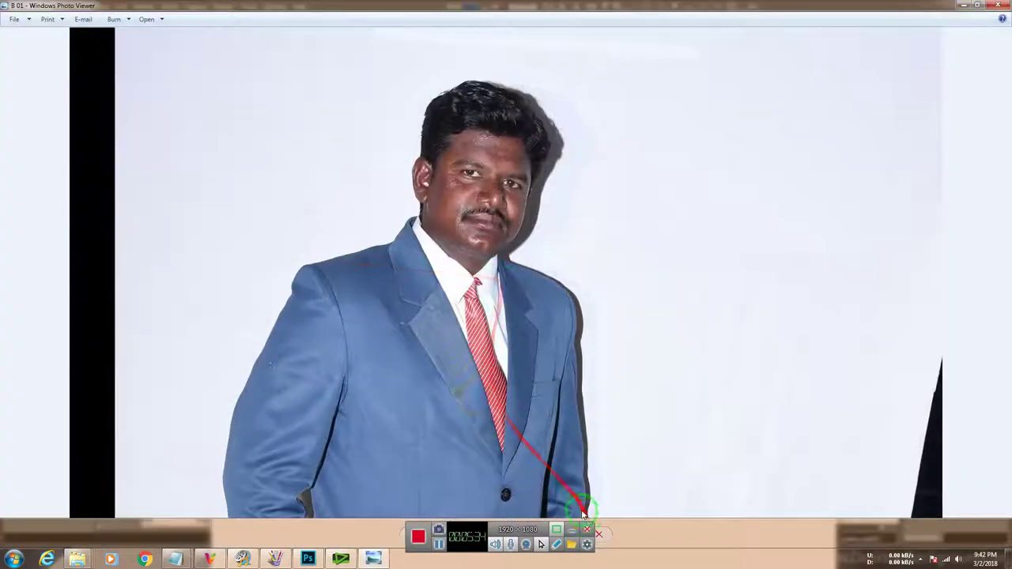
left_click(572, 535)
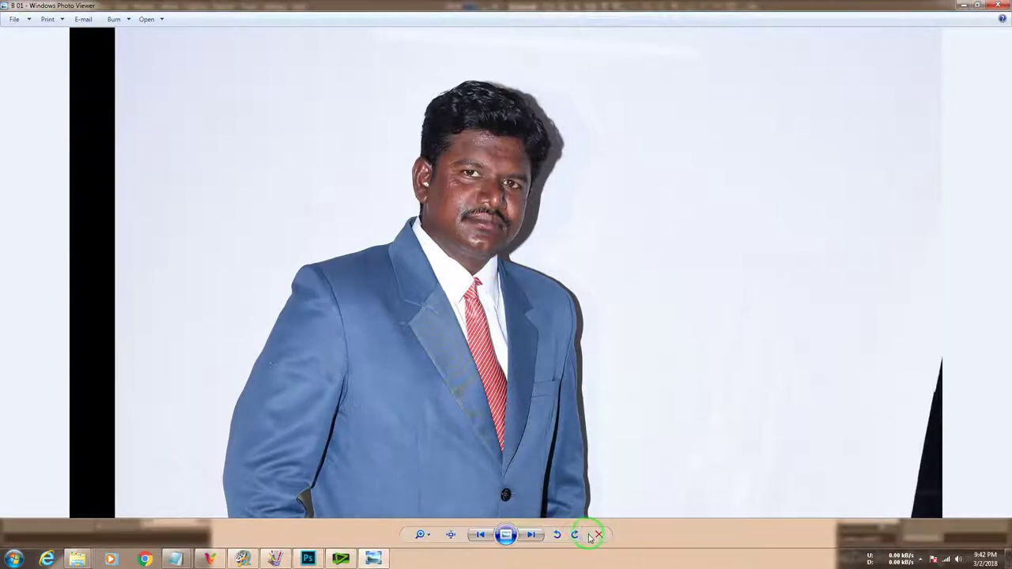
left_click(544, 535)
left_click(544, 536)
left_click(544, 535)
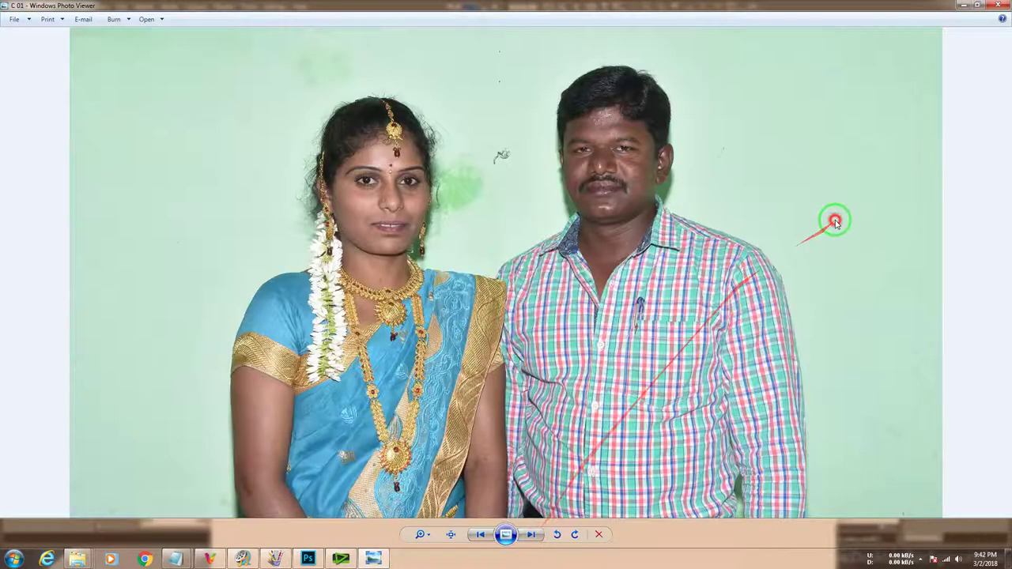
left_click(993, 10)
Step: Minimize the CLIPS folder and close MediaCoder to return to the EDIUS project
left_click(789, 203)
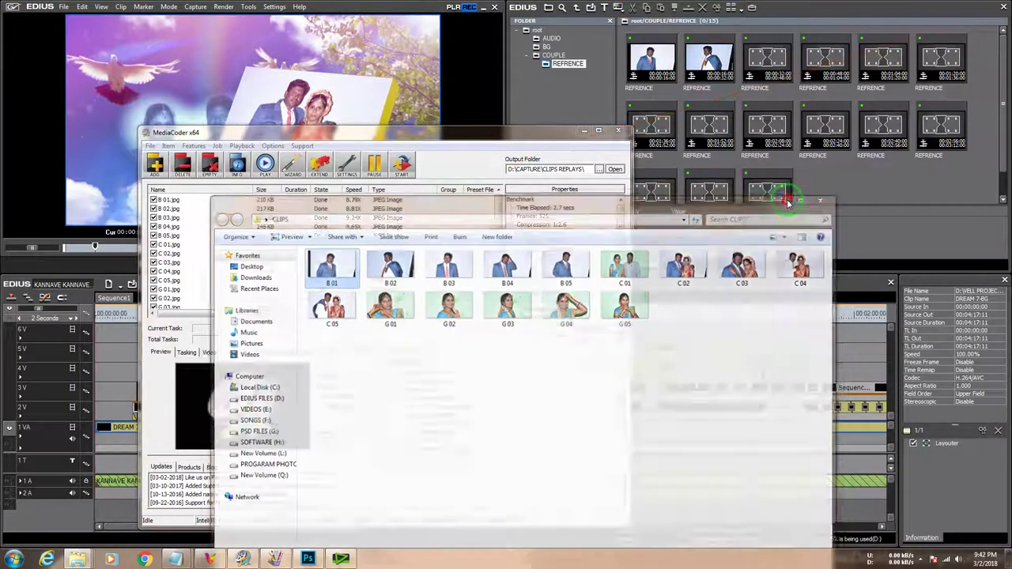
left_click(584, 133)
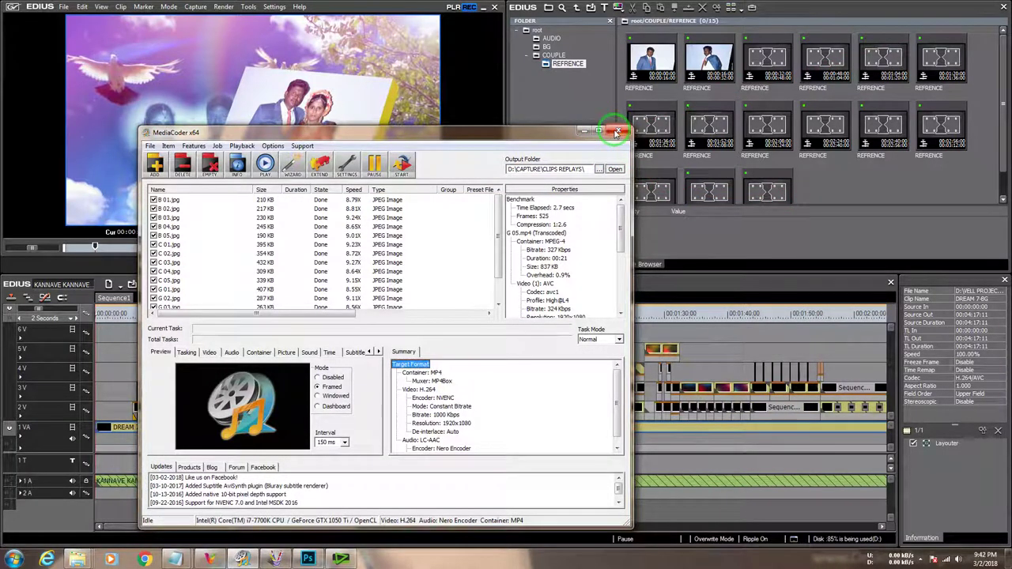
left_click(618, 133)
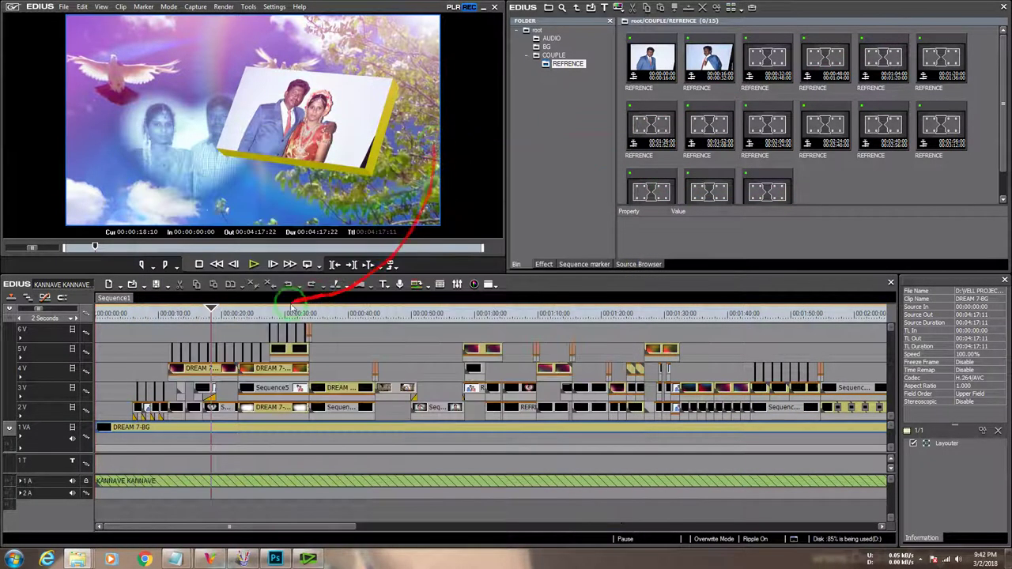
Step: Play Sequence1 on the EDIUS timeline from about the 10-second mark to review the photo clips
left_click(187, 314)
left_click_drag(104, 317, 157, 313)
left_click(253, 264)
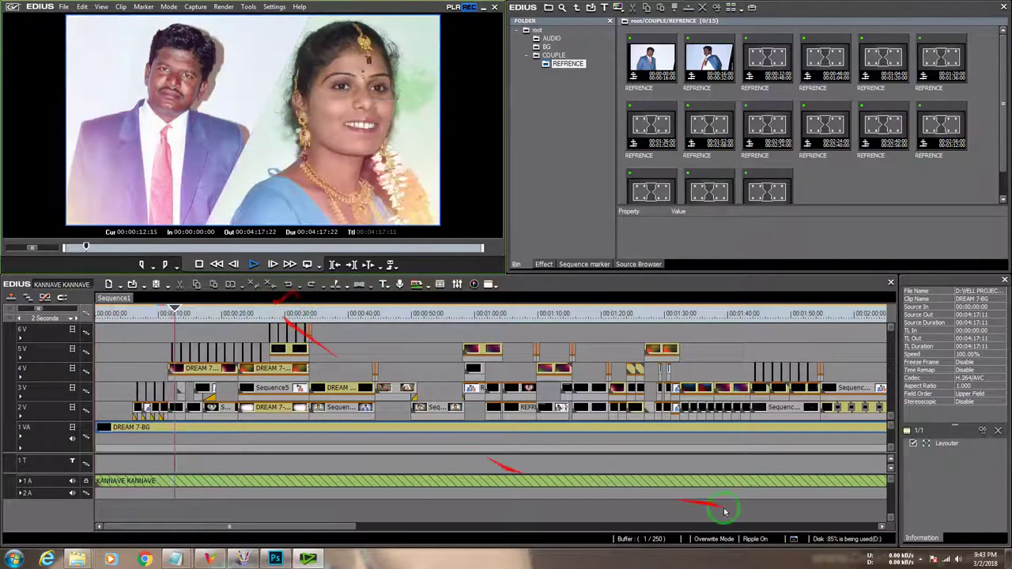
Step: Adjust the Windows speaker volume and close the volume mixer
left_click(958, 558)
left_click_drag(949, 480, 977, 476)
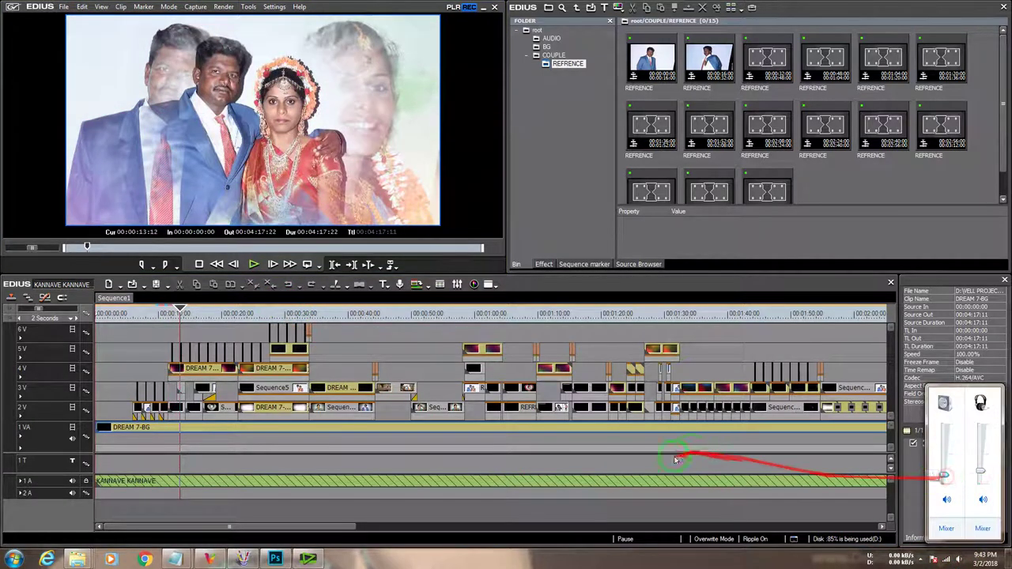
left_click(958, 558)
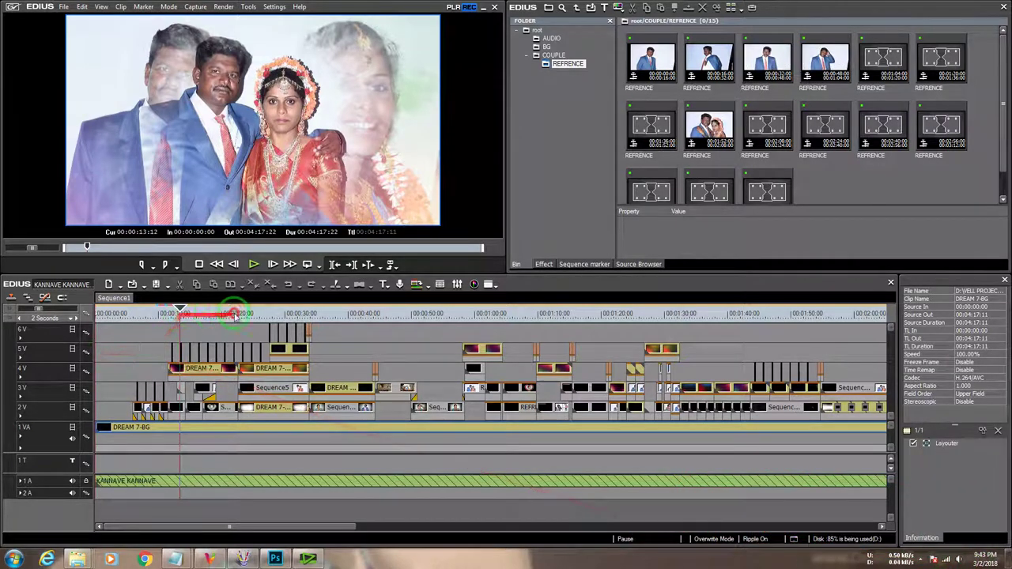
Step: Scrub Sequence1 to about 1:13 and look through the exporter presets in Print to File, then cancel the dialog
left_click_drag(203, 309, 560, 312)
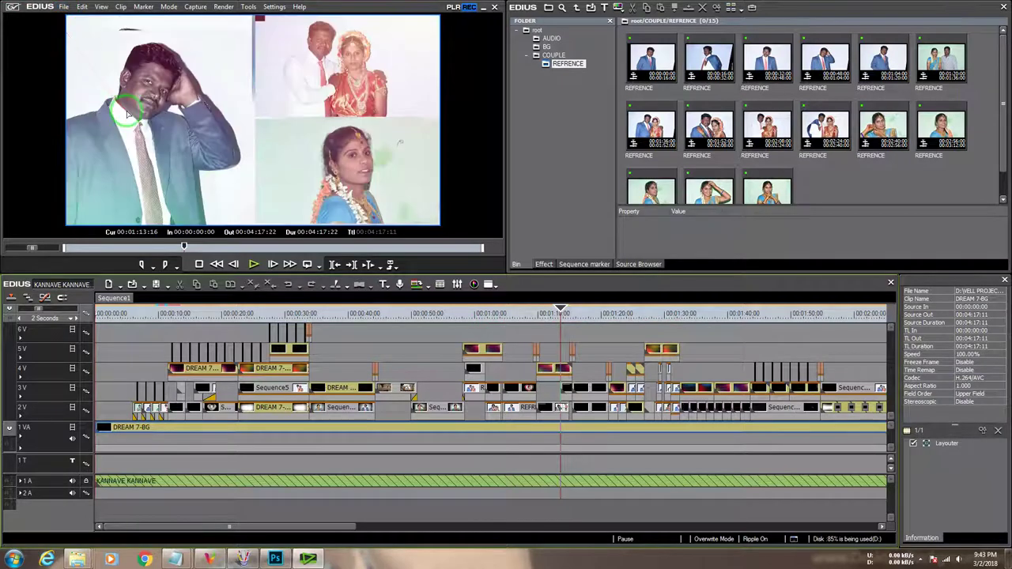
key("F11")
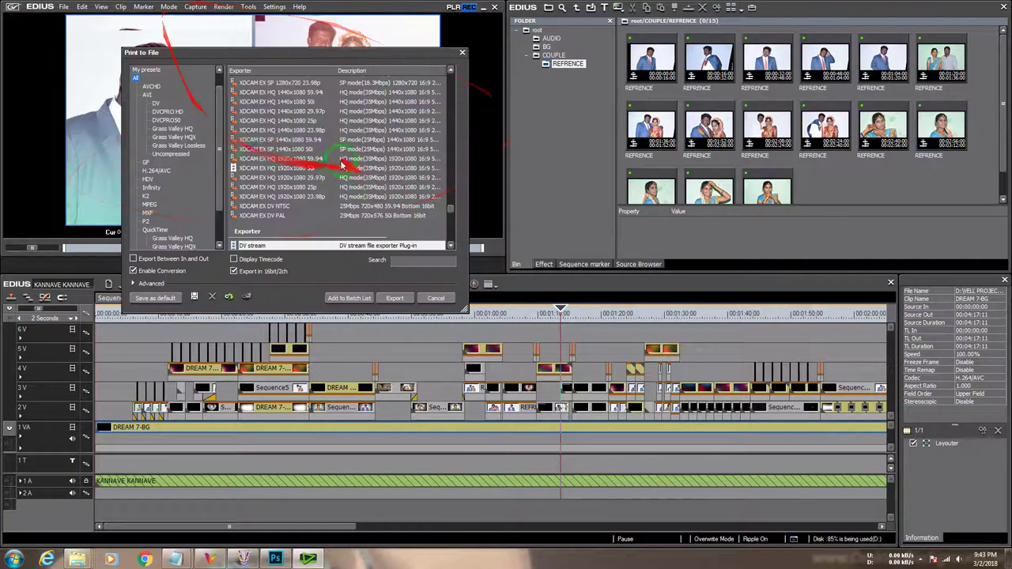
left_click_drag(218, 170, 219, 208)
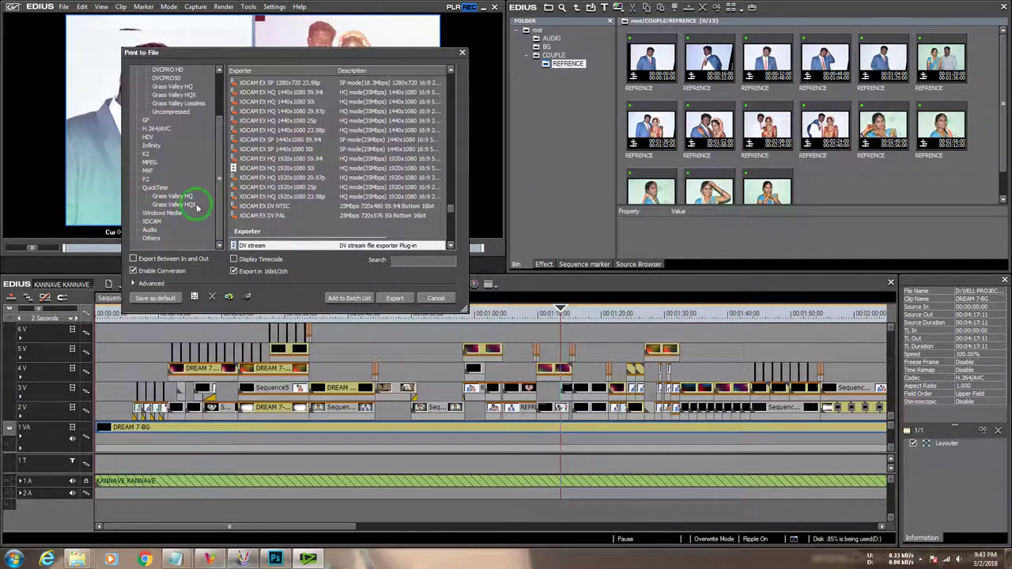
left_click_drag(308, 57, 446, 161)
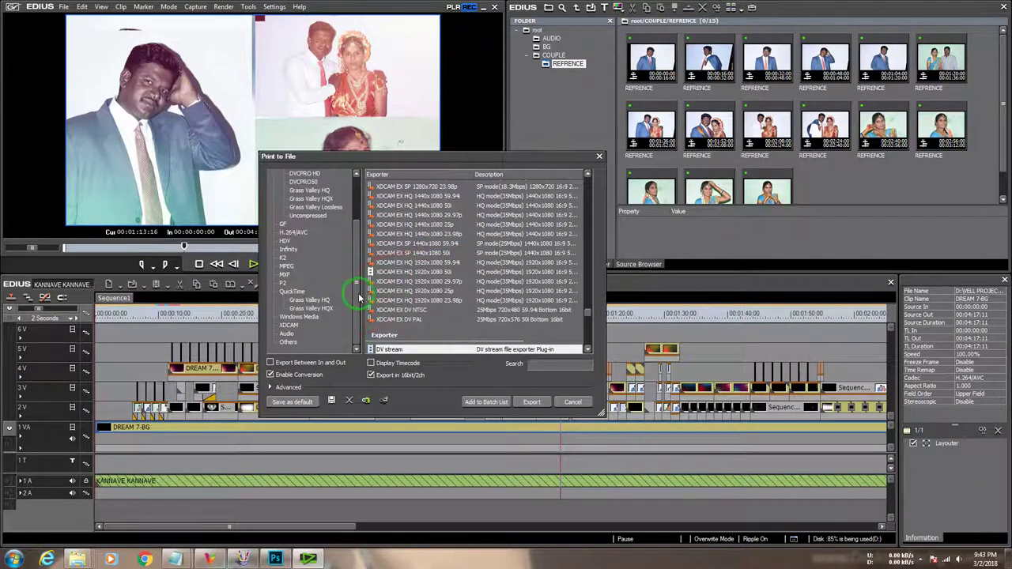
left_click_drag(359, 297, 372, 224)
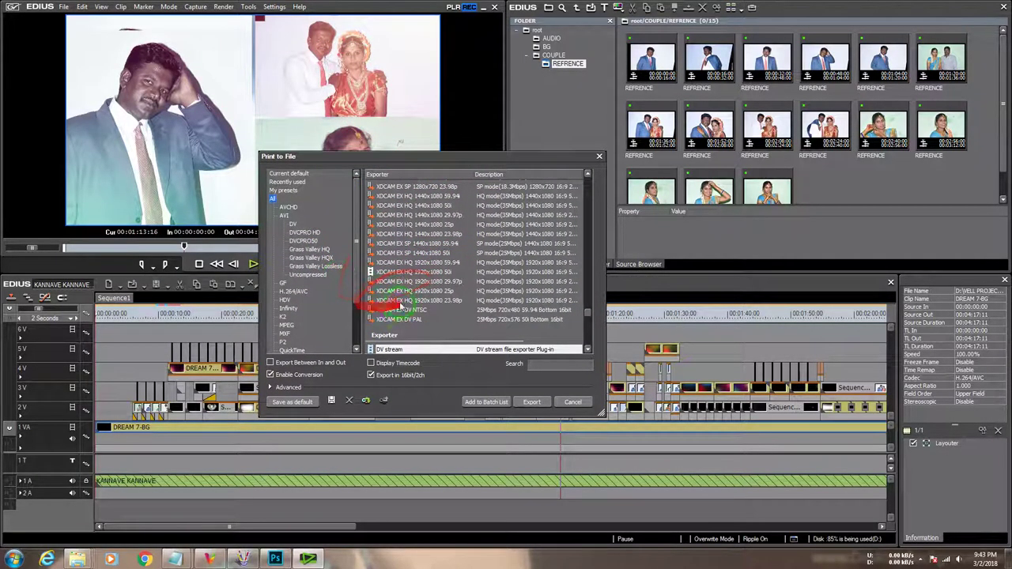
left_click(572, 402)
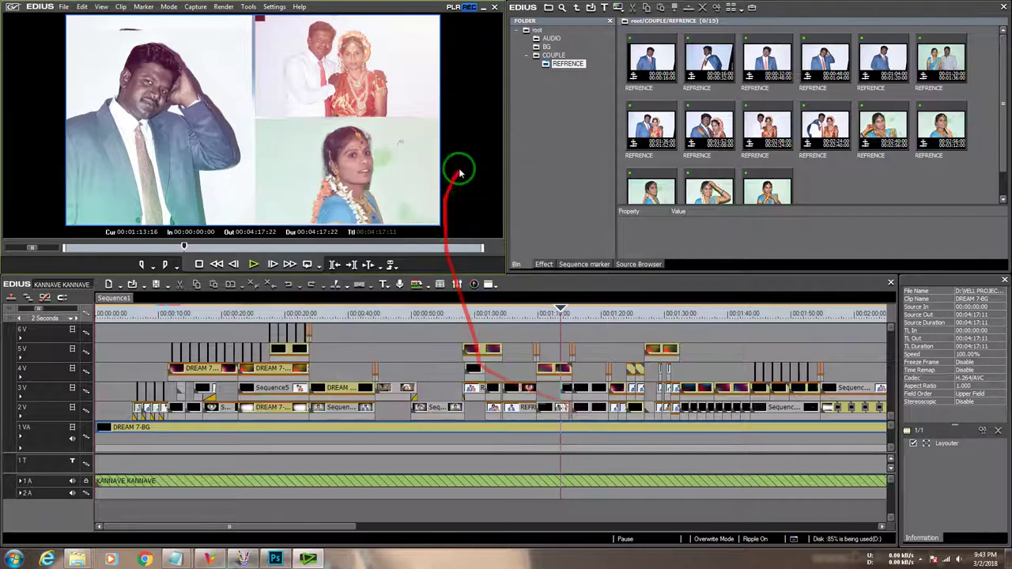
Step: Place the playhead at about 39 seconds and close the song project together with EDIUS
left_click(341, 310)
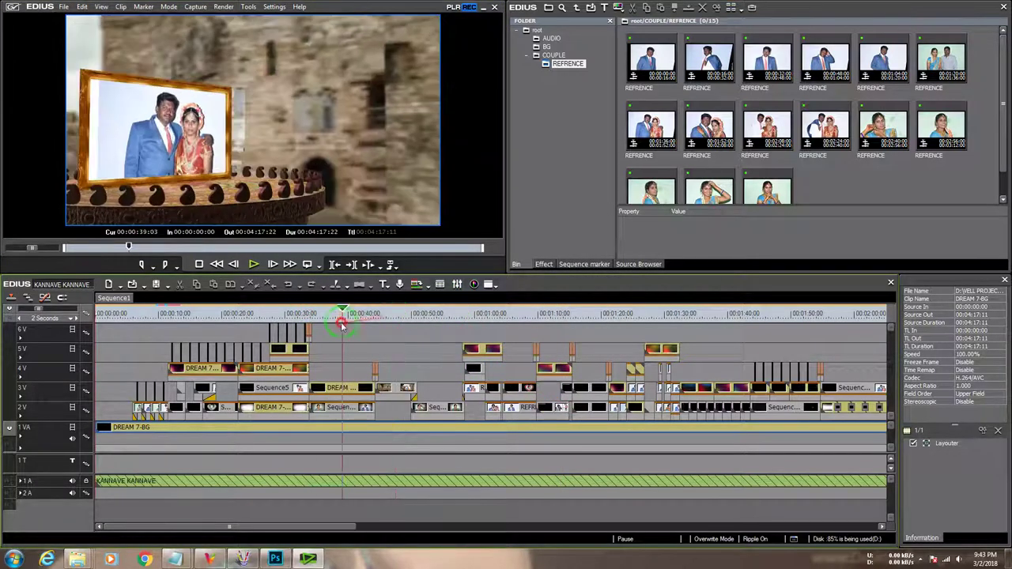
left_click(472, 11)
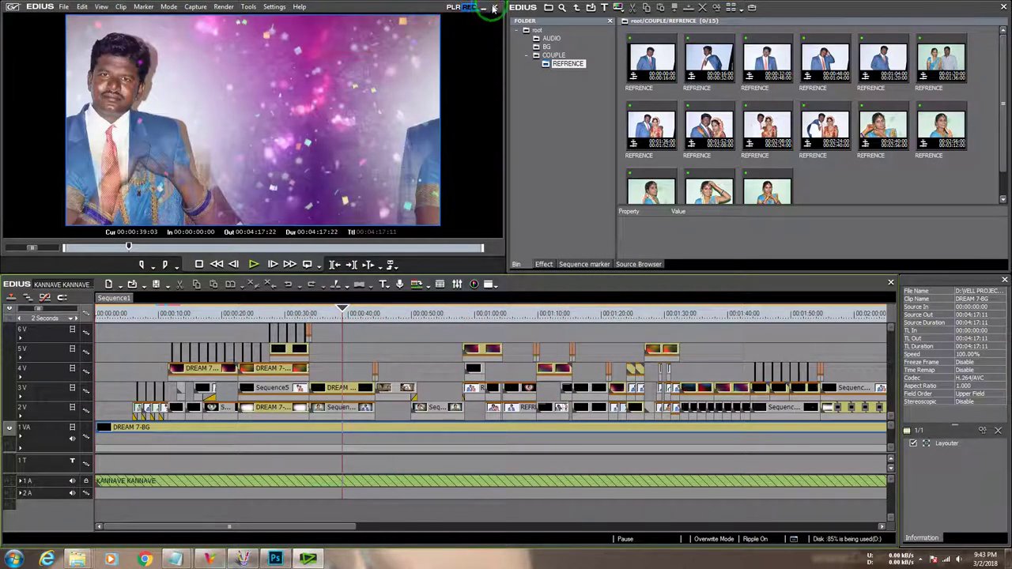
left_click(494, 8)
left_click(255, 153)
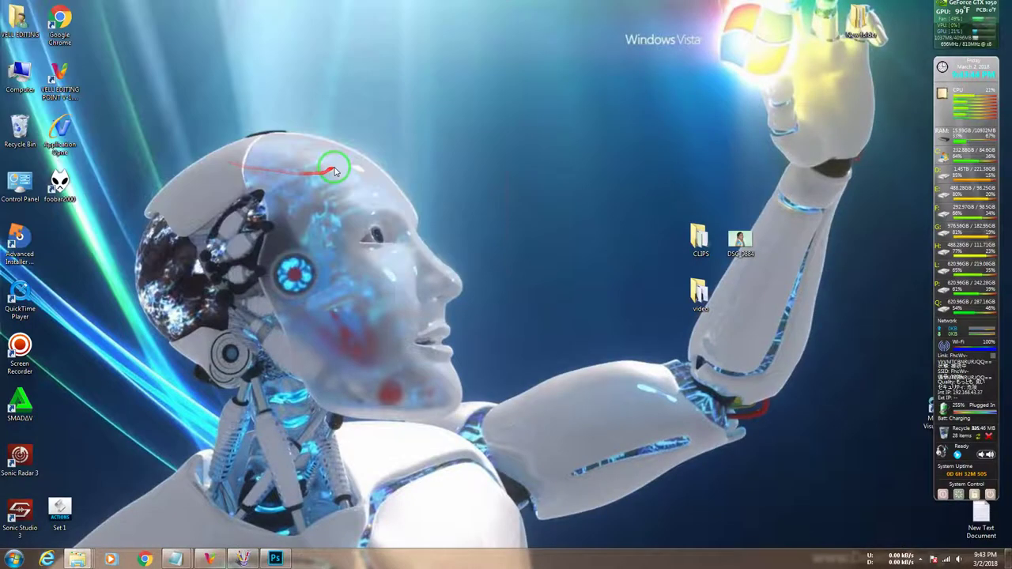
Step: Switch to Vell Editing Point and play the Meendum Kathal Kathai demo, skipping ahead and pausing it at 0:57
left_click(212, 560)
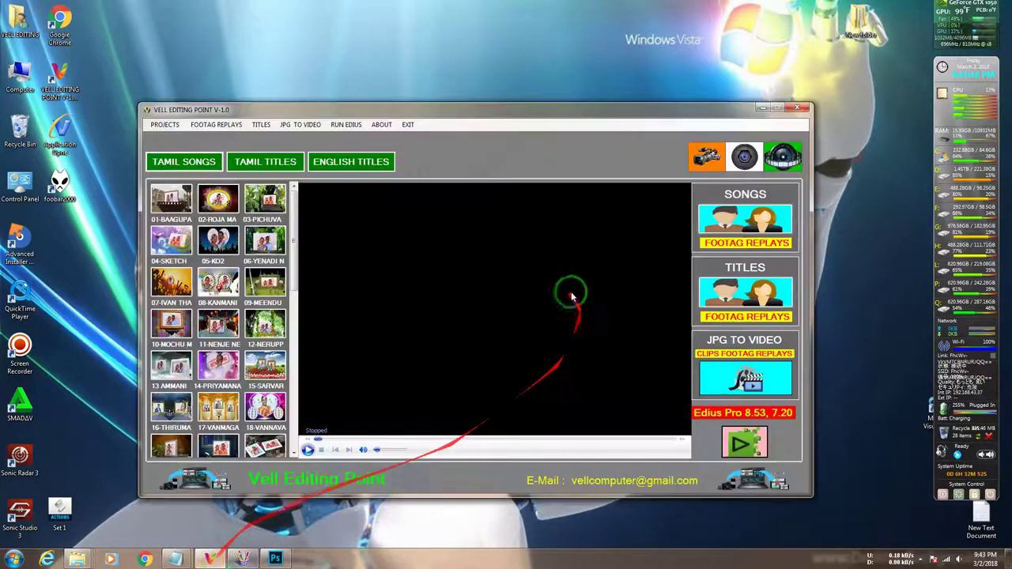
left_click_drag(593, 113, 458, 124)
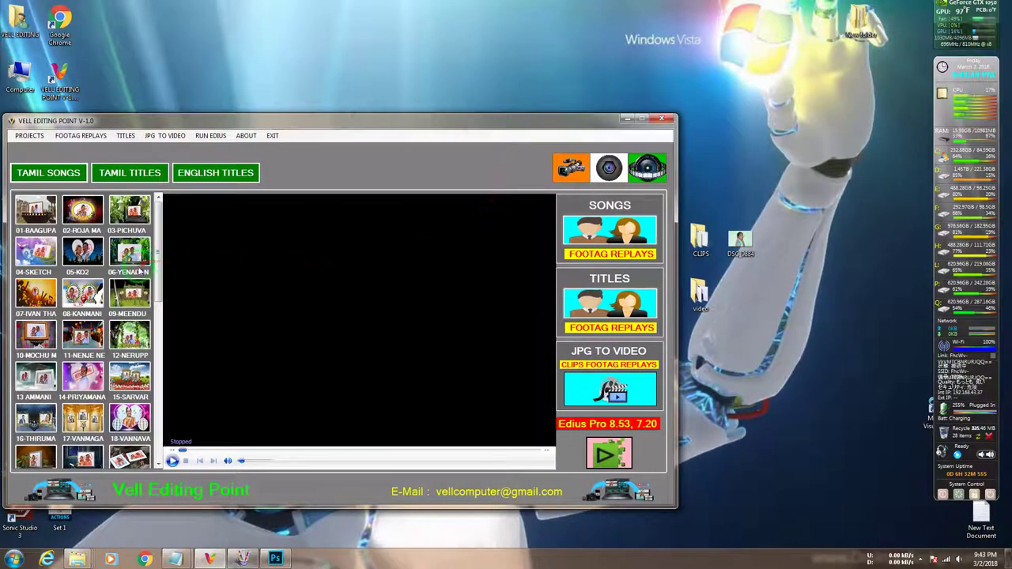
left_click(212, 452)
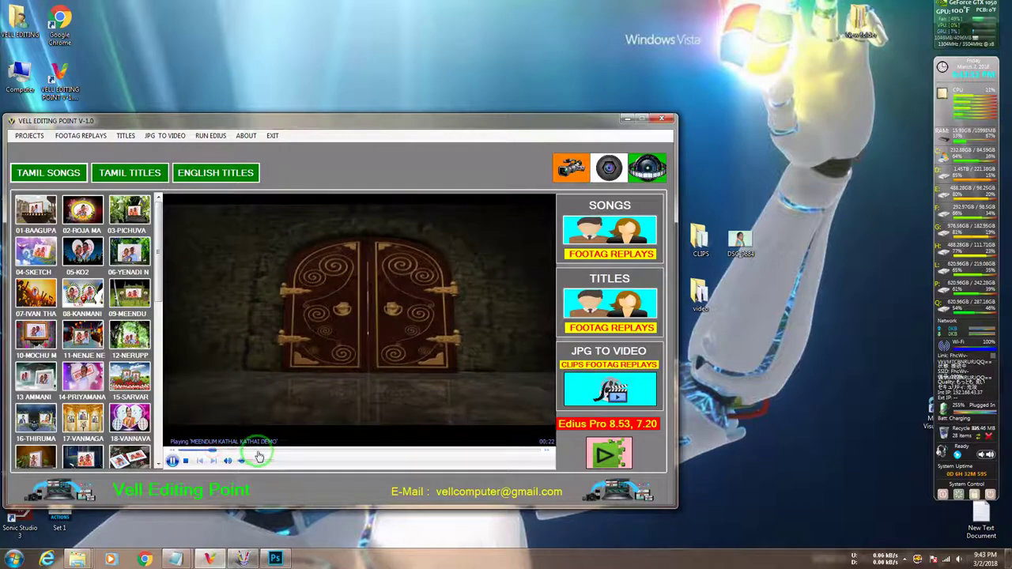
left_click(259, 454)
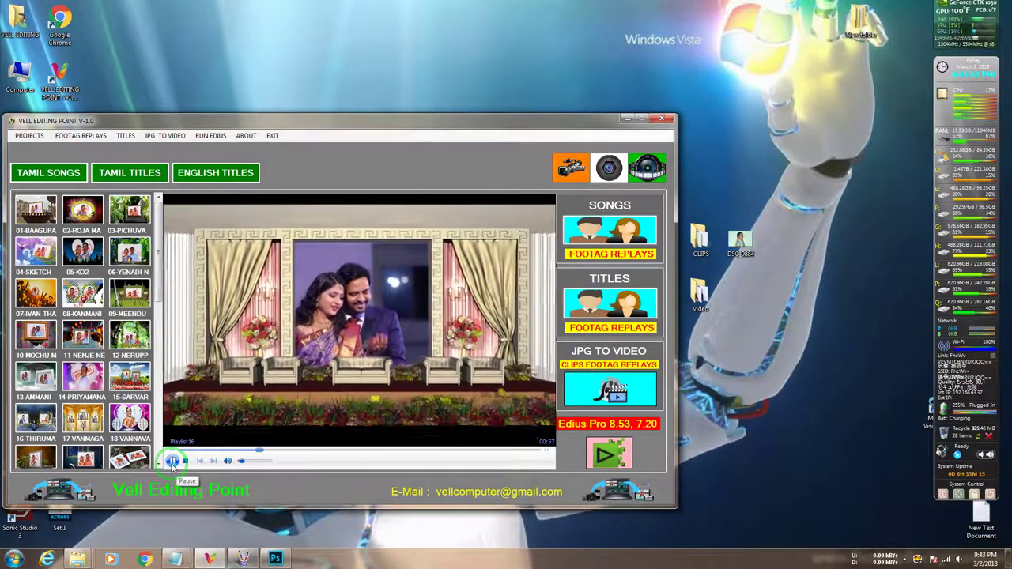
left_click(173, 461)
Step: Replay the 09-MEENDU song demo from its beginning, pause it and reposition the Vell Editing Point window
left_click_drag(227, 127, 279, 118)
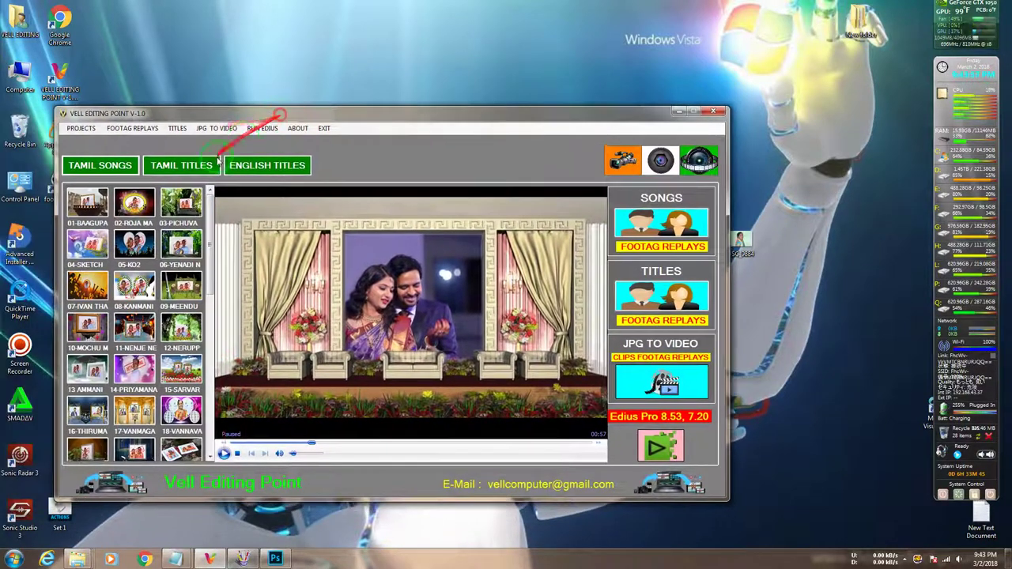
left_click(181, 285)
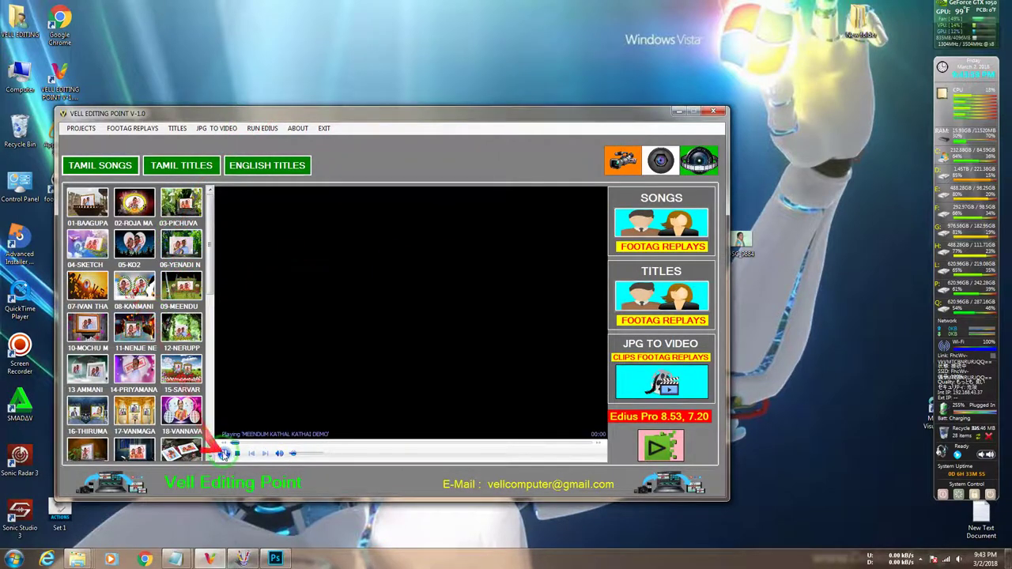
left_click(244, 326)
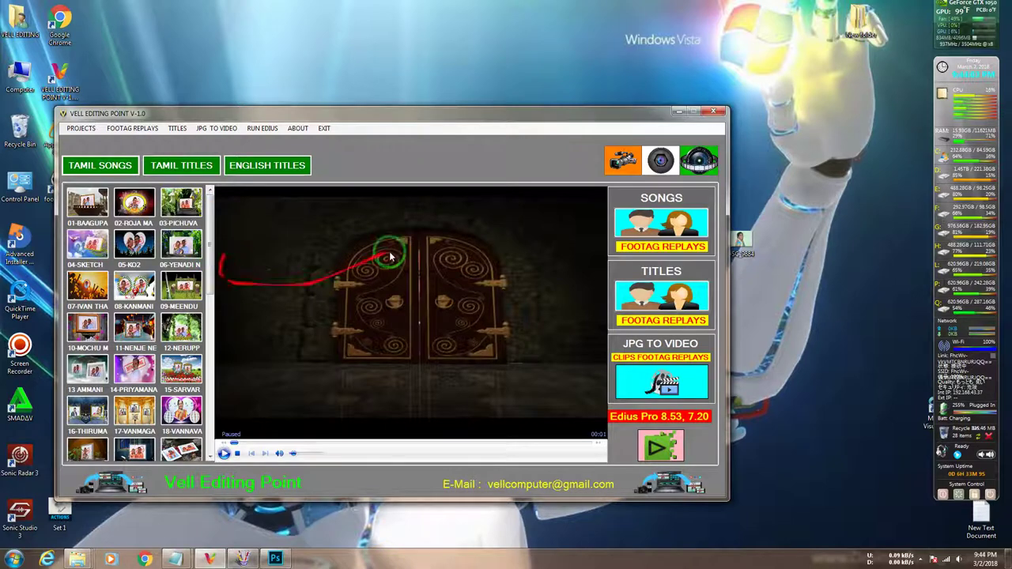
left_click_drag(346, 110, 384, 94)
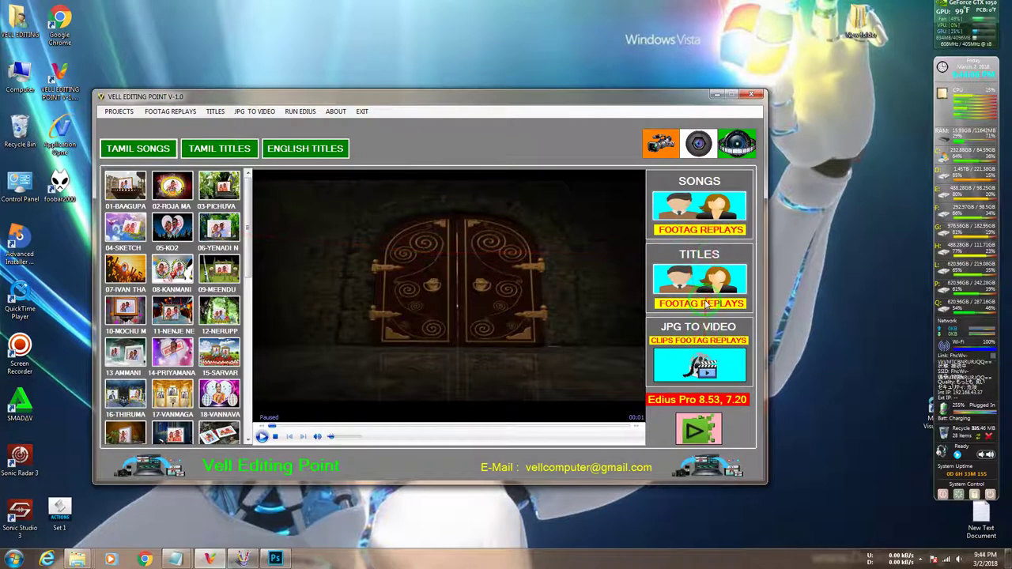
Step: Play the 02-ROJA MA song demo, skip ahead to about 1:12 and 1:31, and pause it
left_click(172, 187)
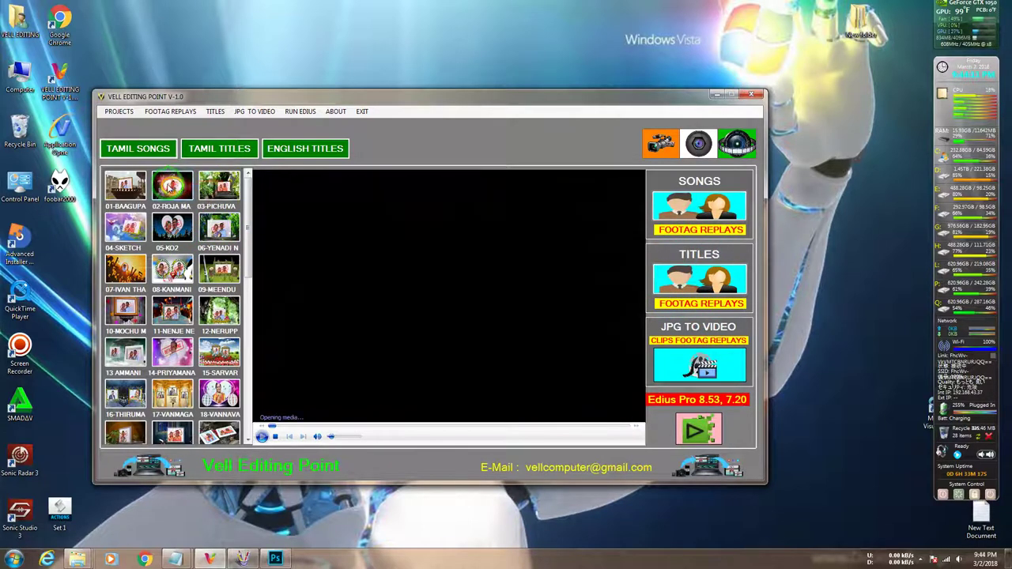
left_click(319, 437)
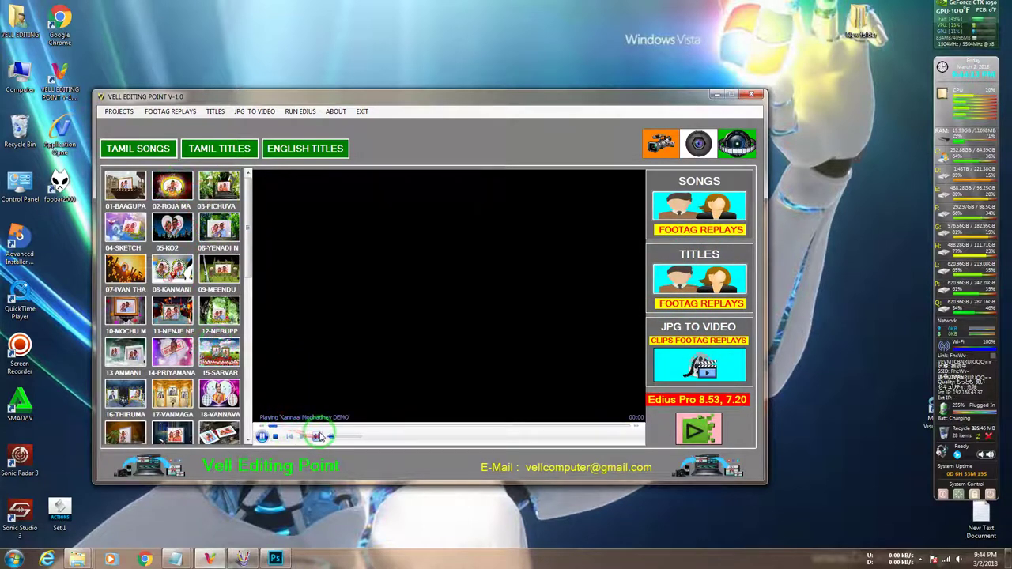
left_click_drag(328, 432, 366, 428)
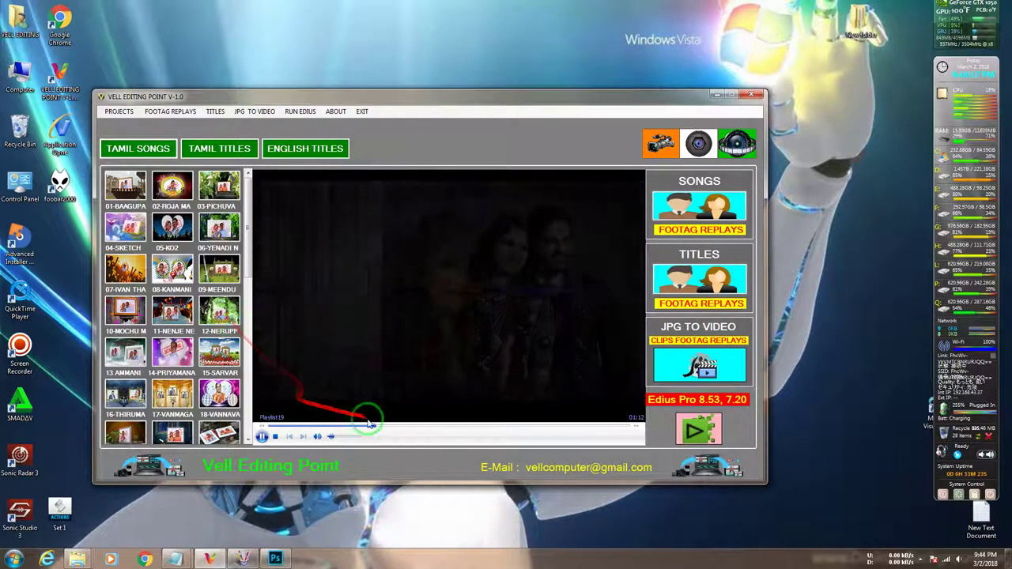
left_click(398, 427)
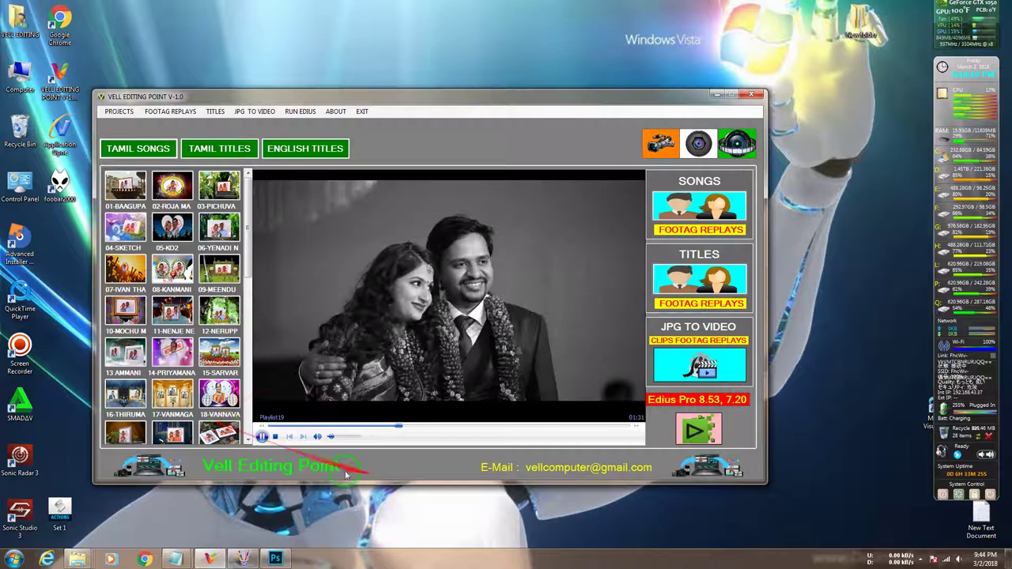
left_click(262, 436)
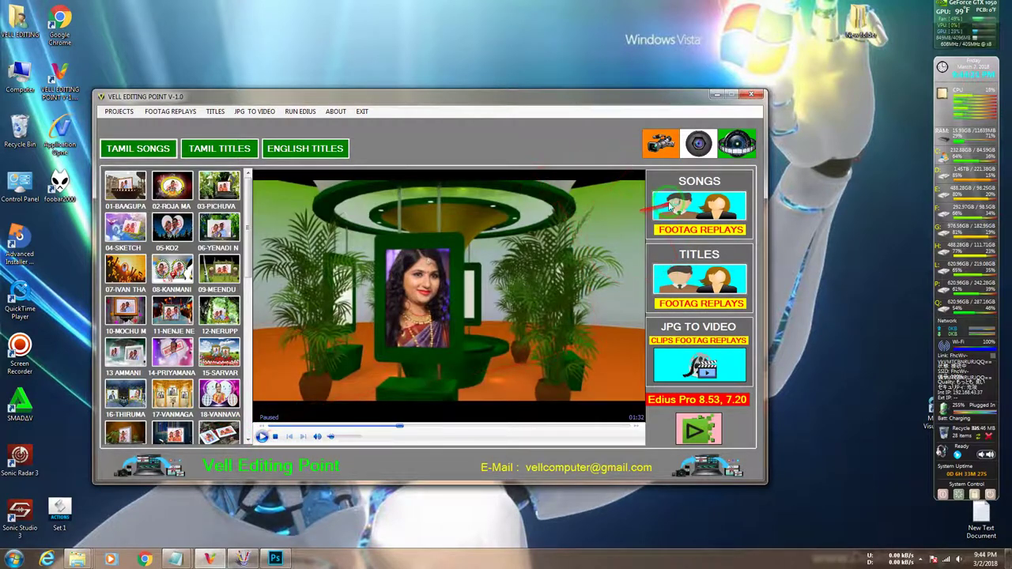
left_click_drag(612, 103, 543, 94)
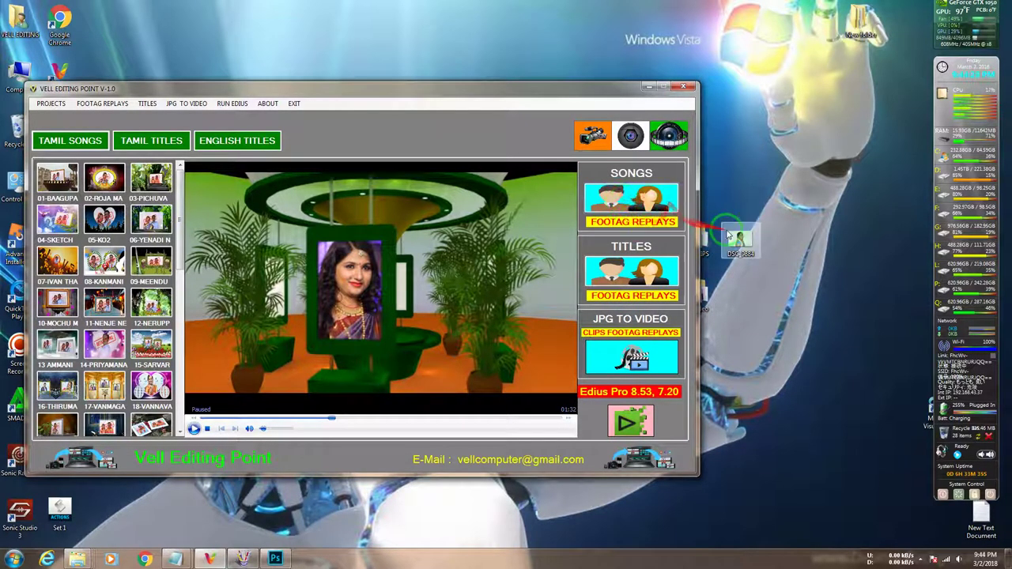
left_click_drag(599, 95, 509, 133)
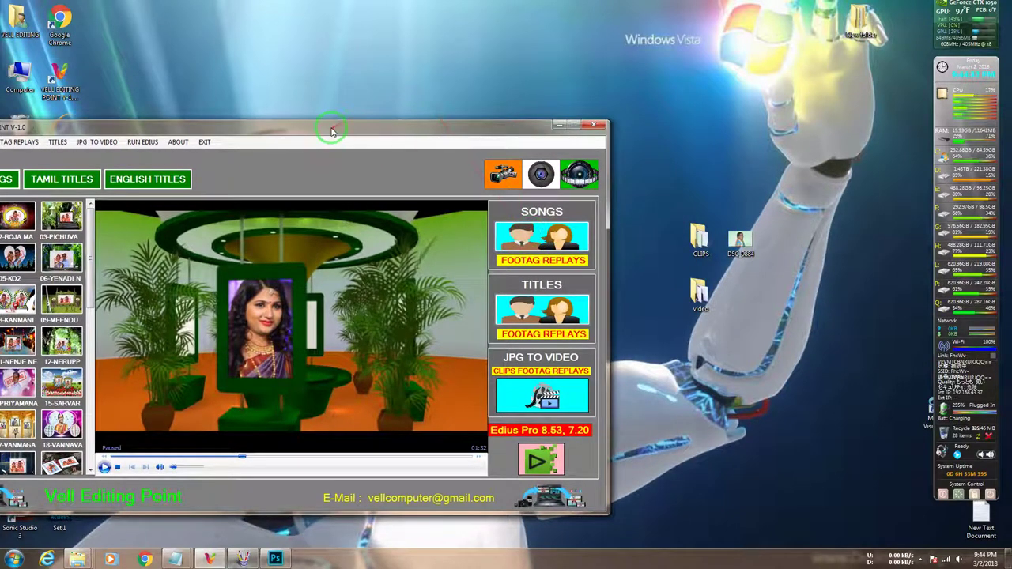
left_click_drag(332, 132, 453, 87)
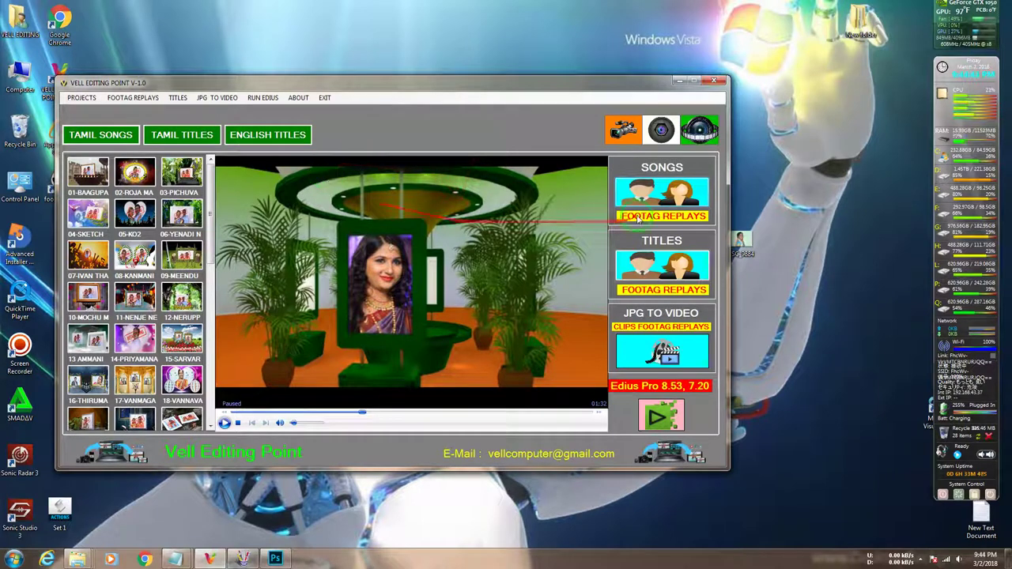
Step: Launch the CLIPS REPLAYS project in EDIUS from Vell Editing Point and minimize the Vell Editing Point window
left_click(625, 117)
right_click(530, 37)
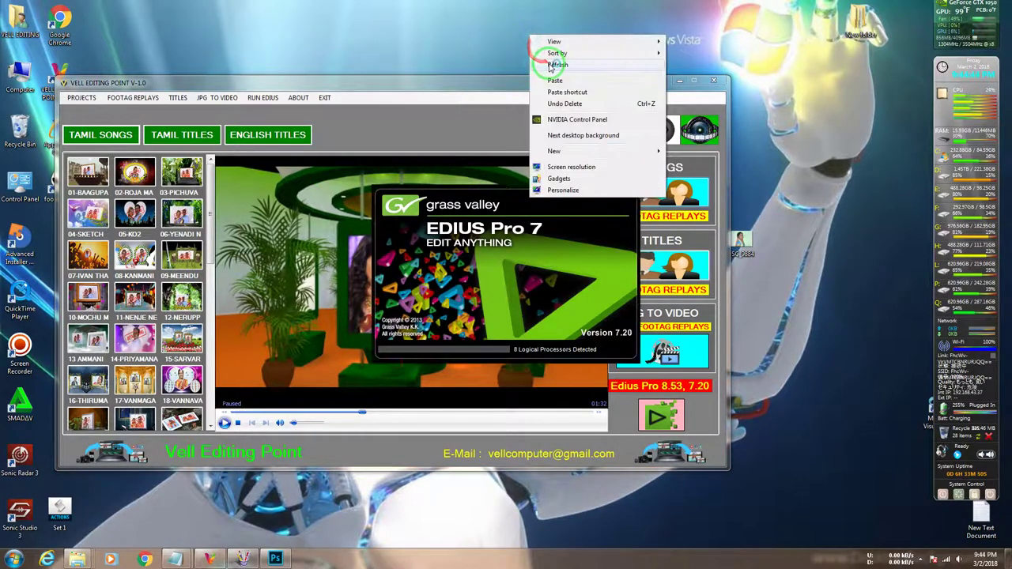
left_click(510, 83)
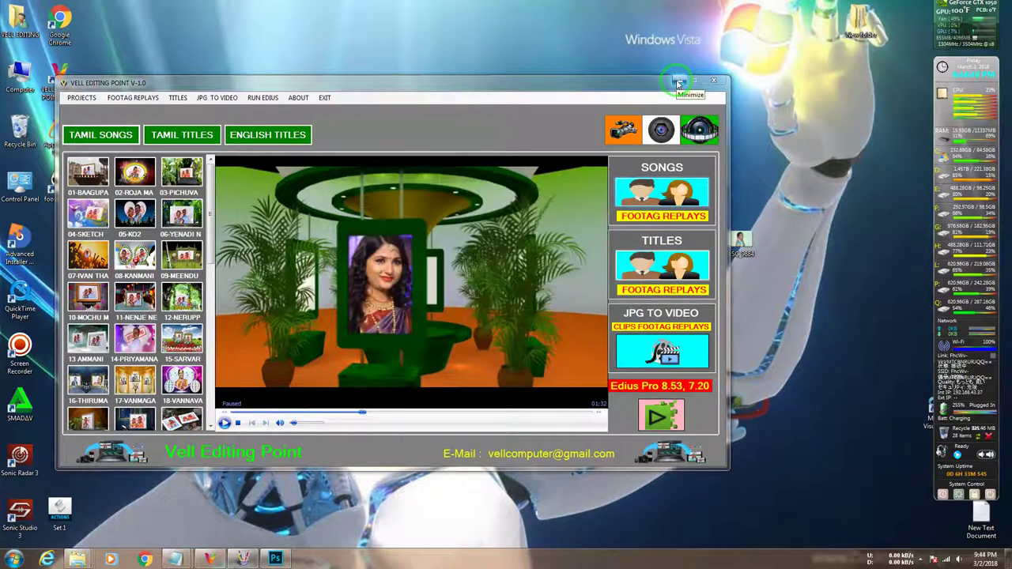
left_click(678, 82)
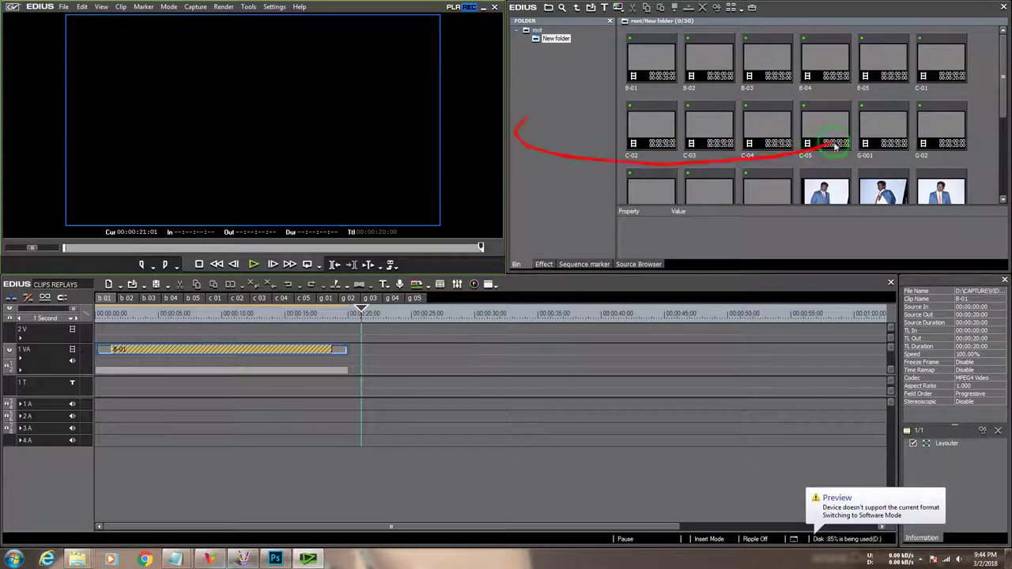
Step: Delete the couple's photo clips b 01 through g 05 from the New folder bin, keeping the B-01 to G-05 placeholders
scroll(1001, 106, "down", 5)
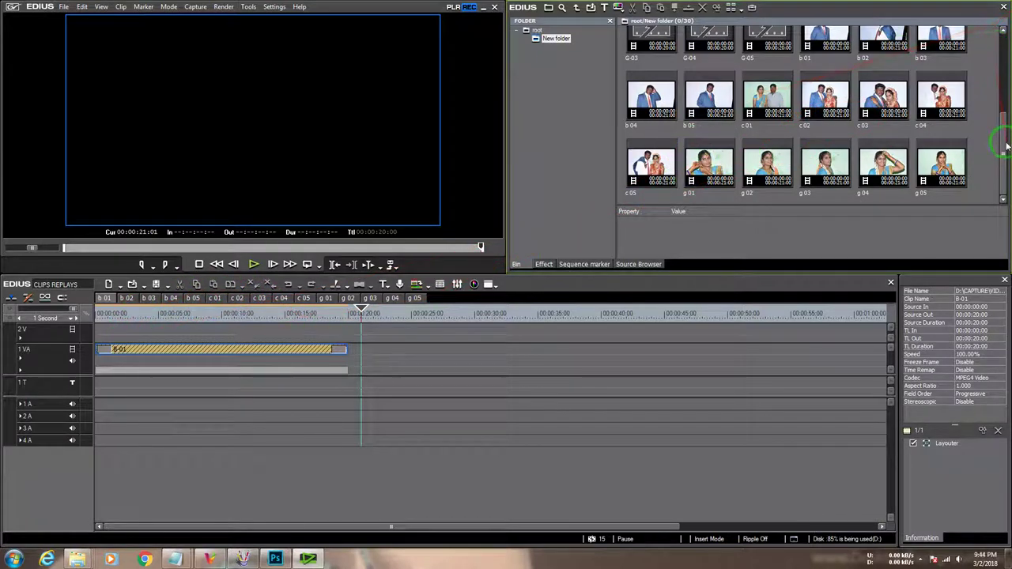
left_click_drag(1007, 146, 1002, 87)
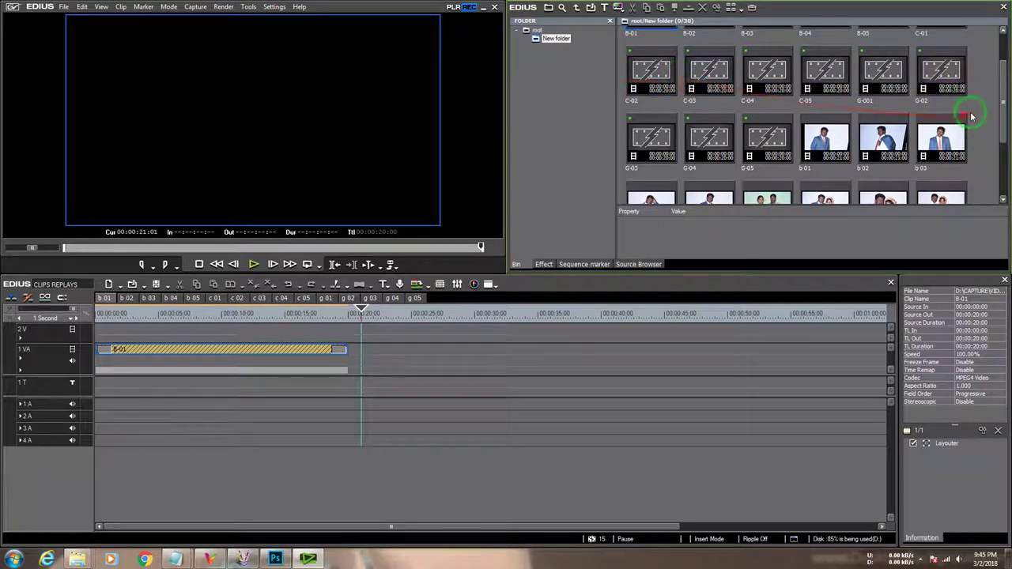
left_click_drag(977, 119, 831, 267)
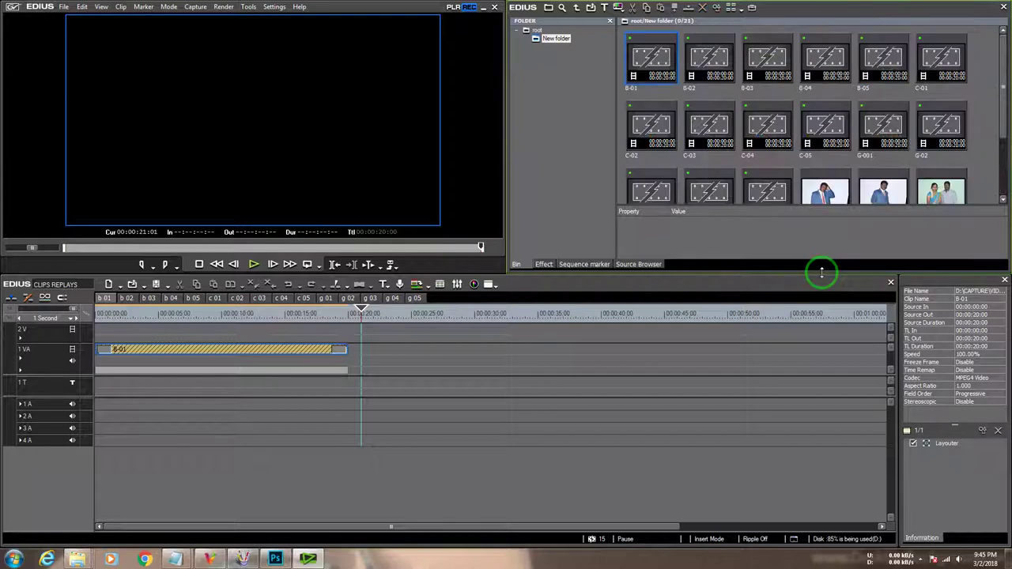
left_click_drag(976, 176, 812, 234)
key("Delete")
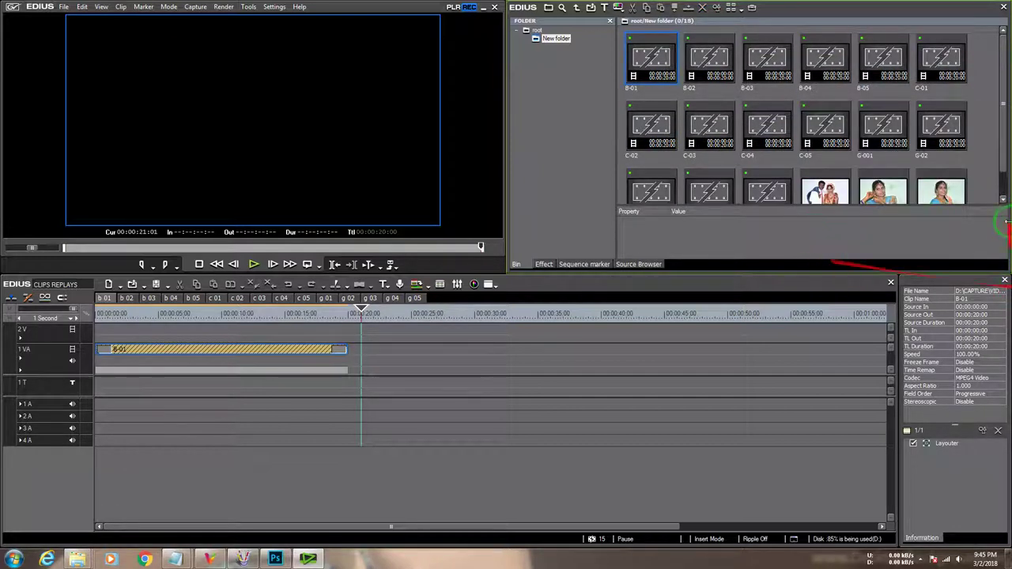
left_click_drag(984, 204, 814, 207)
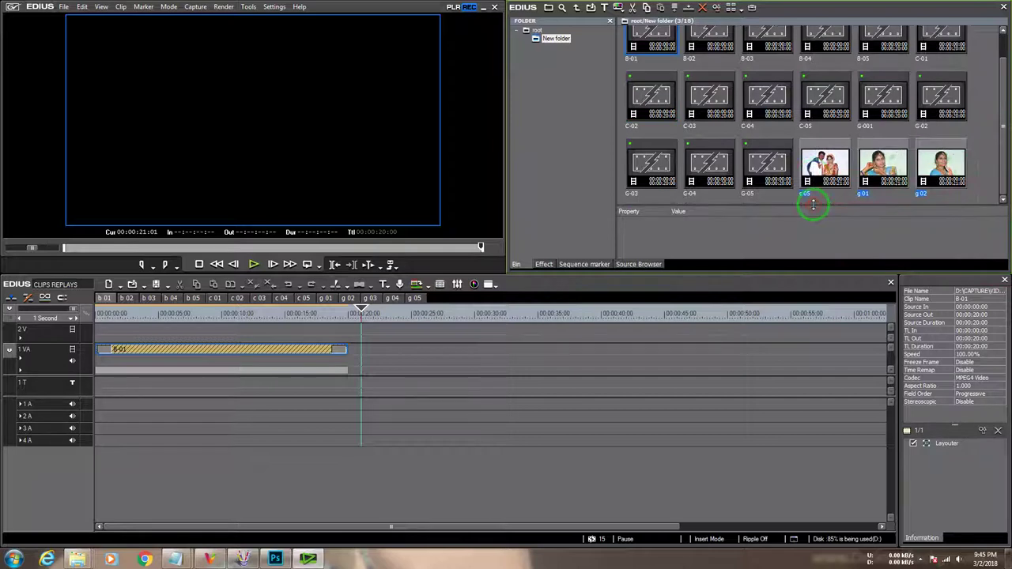
key("Delete")
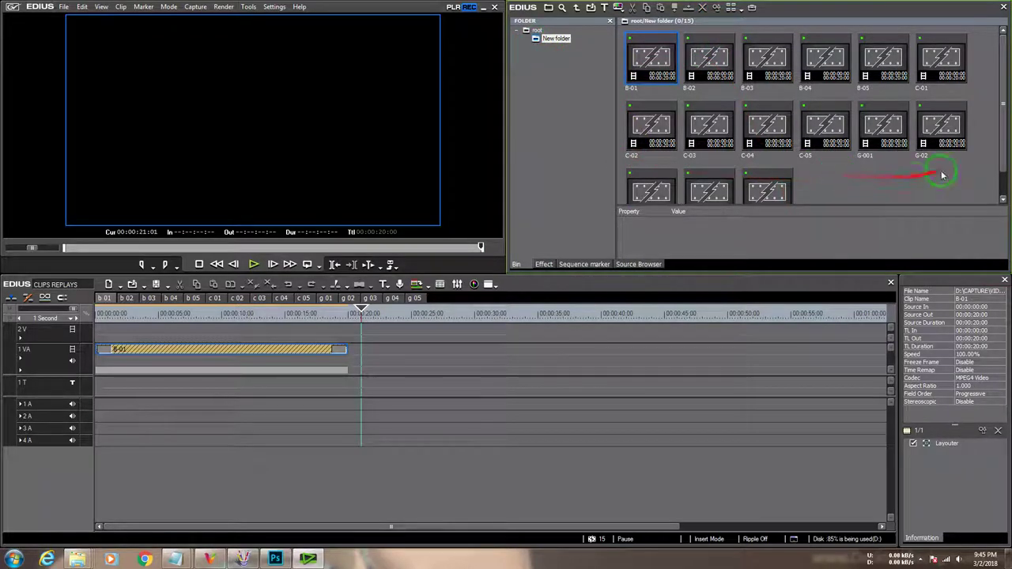
Step: Minimize EDIUS and open the video folder on the desktop
left_click(481, 8)
double_click(710, 289)
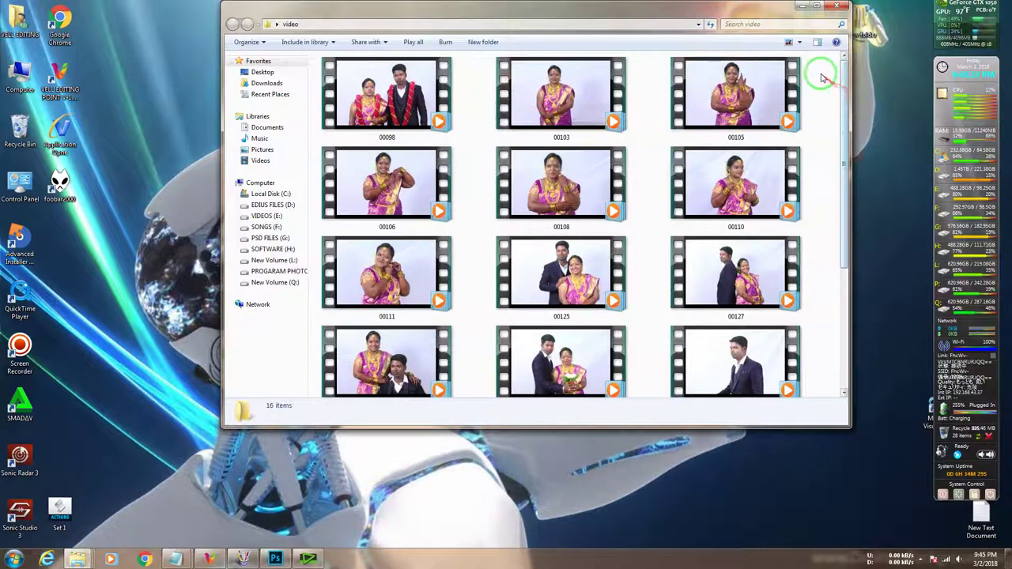
Step: Add all 16 clips from the video folder to the New folder bin of the CLIPS REPLAYS project in EDIUS
left_click_drag(848, 103, 55, 527)
scroll(378, 317, "up", 3)
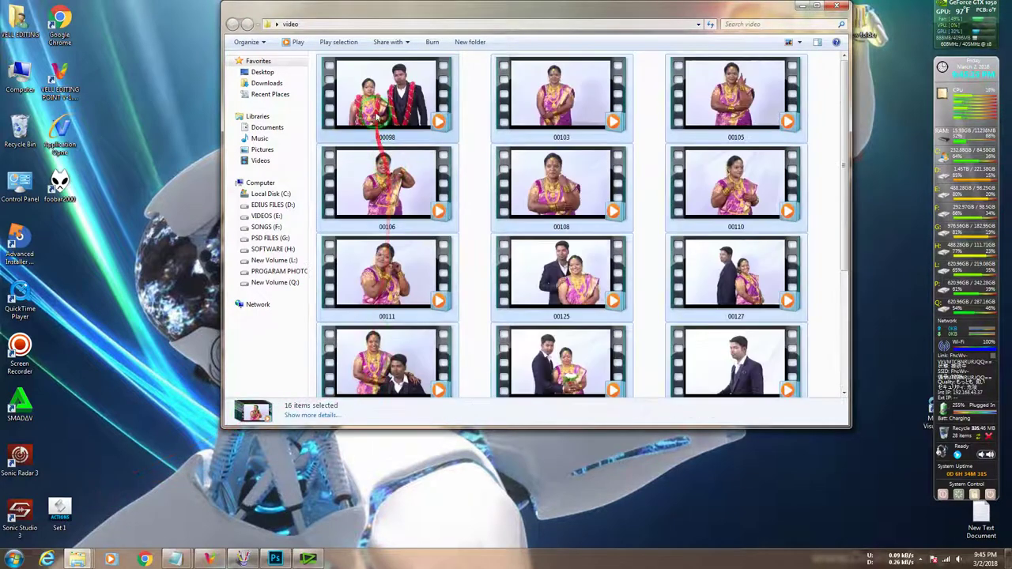
left_click_drag(379, 110, 850, 192)
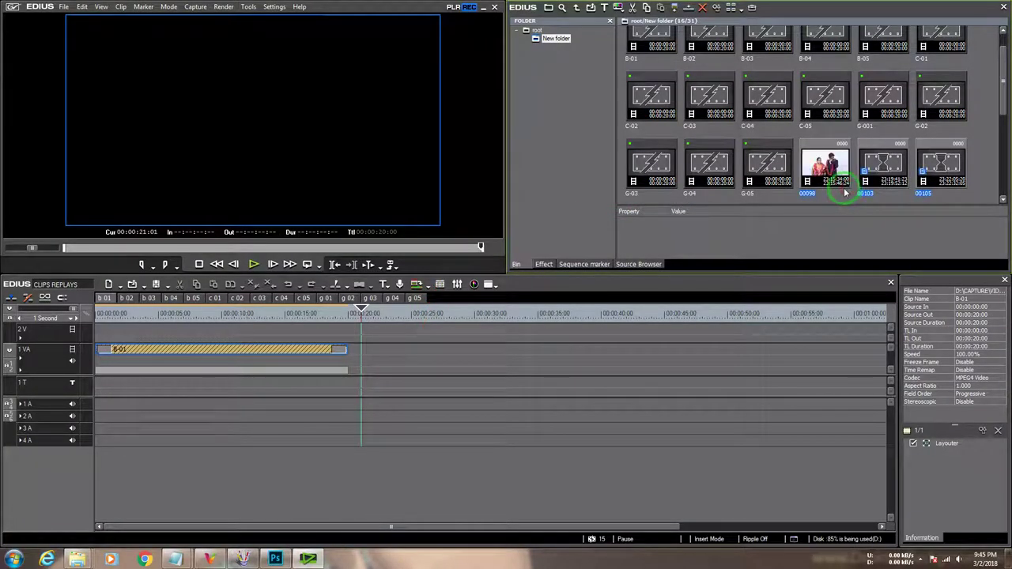
left_click(1000, 150)
left_click_drag(1001, 150, 954, 147)
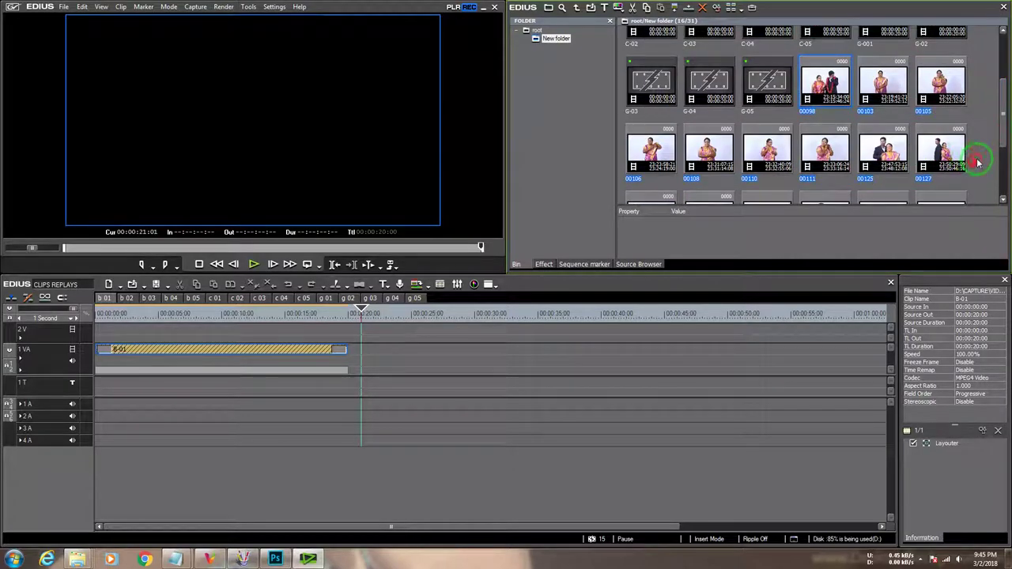
left_click(976, 158)
Step: Place the Exp0302_000 clip on the 1 VA track after the B-01 placeholder in sequence b 01 and preview a frame of it
left_click(103, 299)
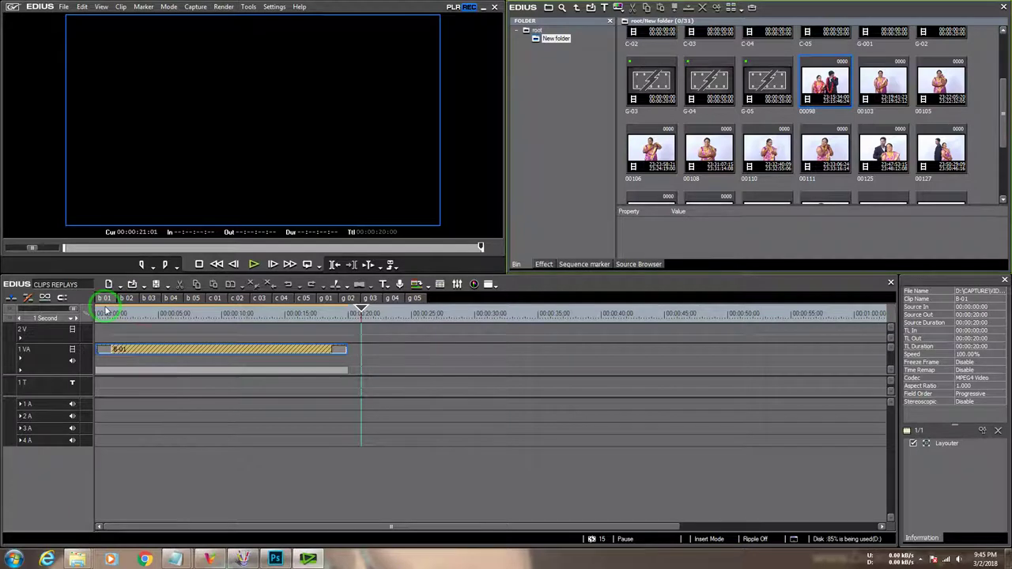
left_click(975, 170)
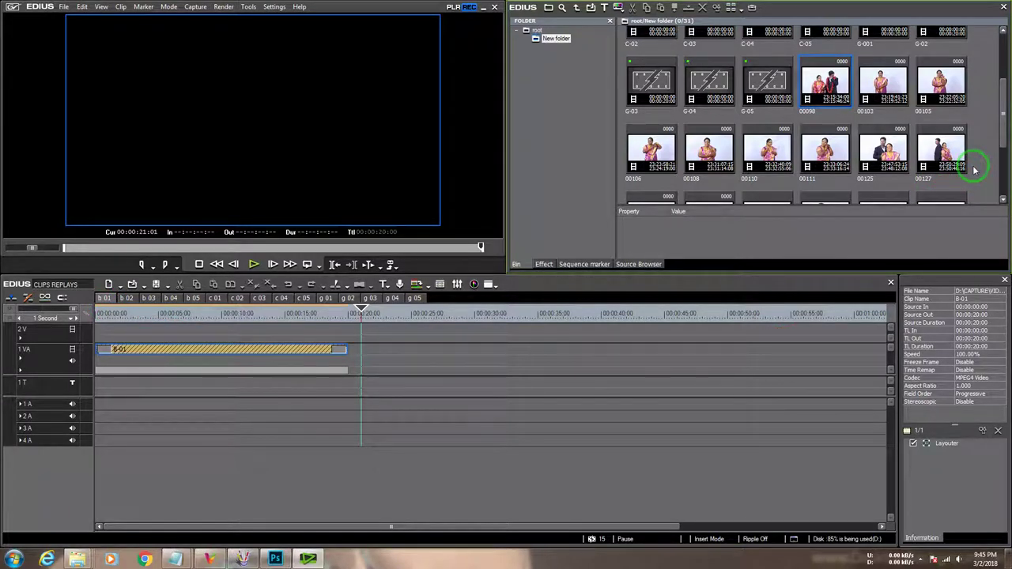
left_click(1005, 106)
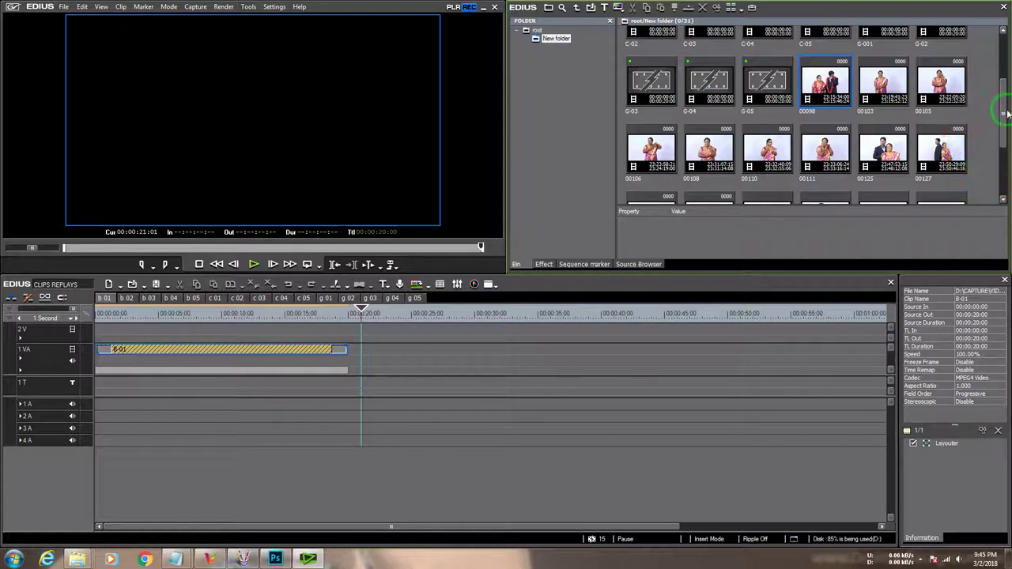
left_click_drag(1005, 111, 1005, 136)
left_click(764, 158)
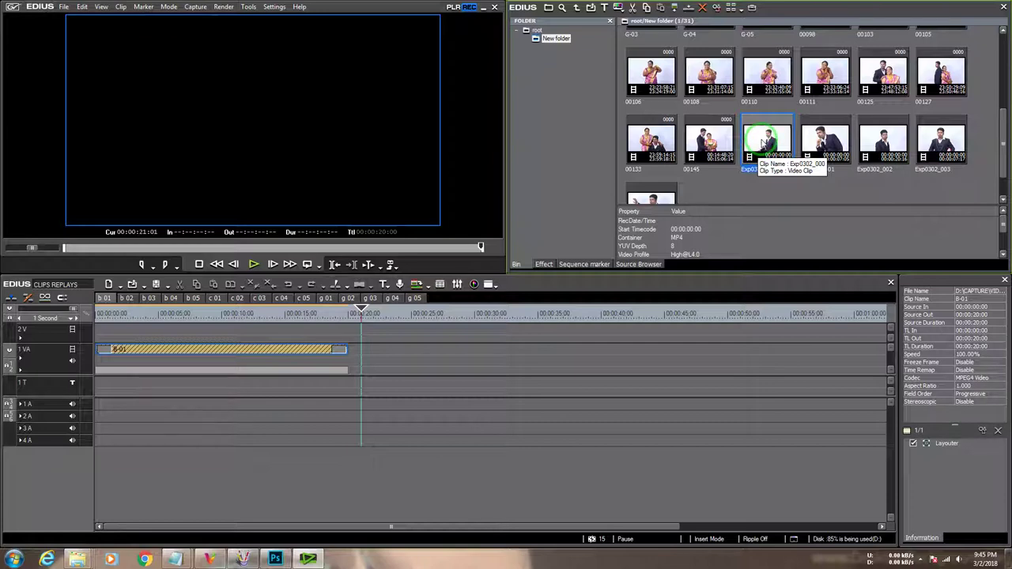
left_click_drag(764, 143, 369, 353)
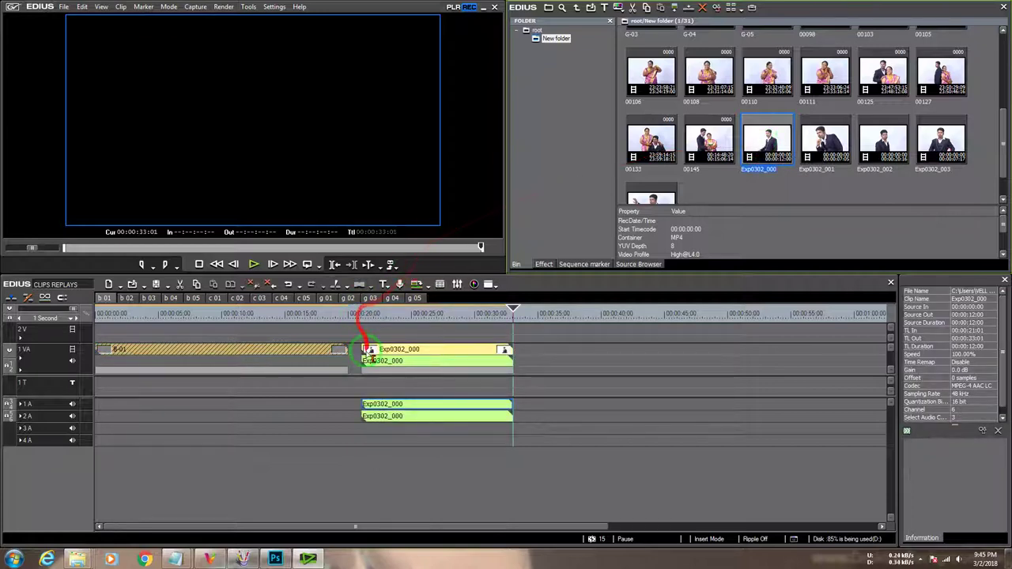
left_click(436, 314)
left_click(544, 351)
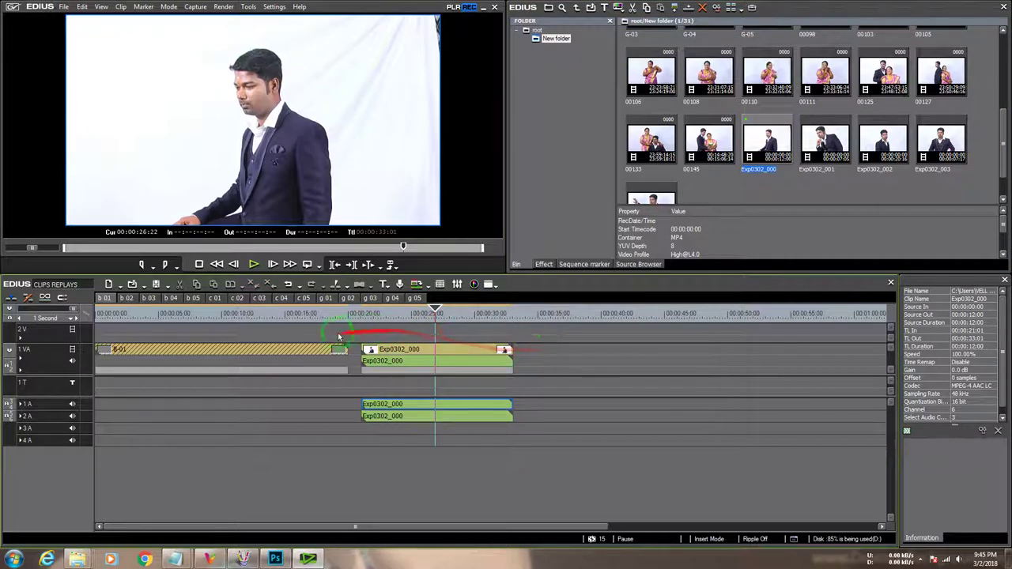
left_click(767, 157)
left_click_drag(765, 151, 759, 178)
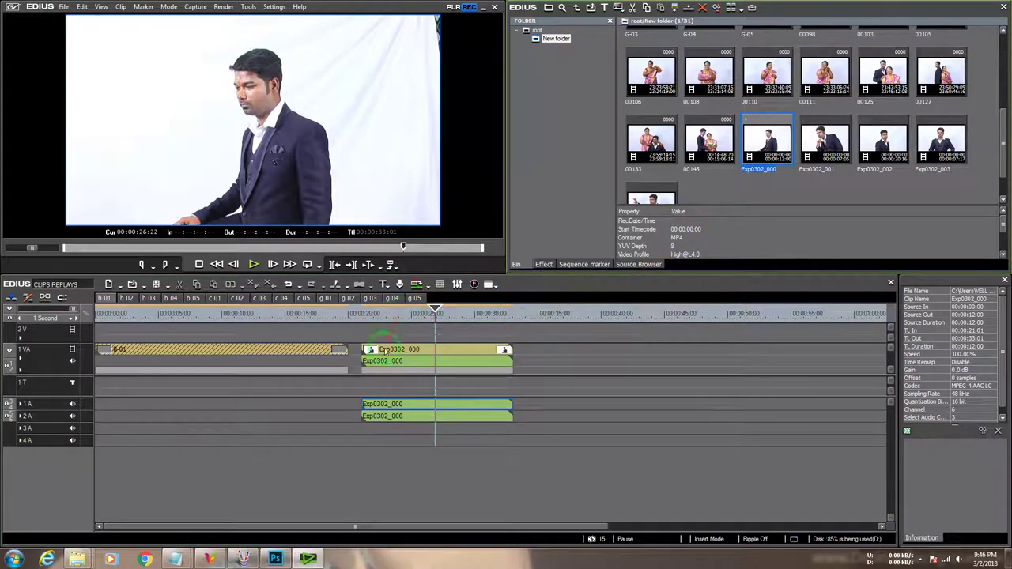
Step: Delete the B-01 placeholder's video clip without ripple in sequence b 01 and close the gap before Exp0302_000
left_click(273, 361)
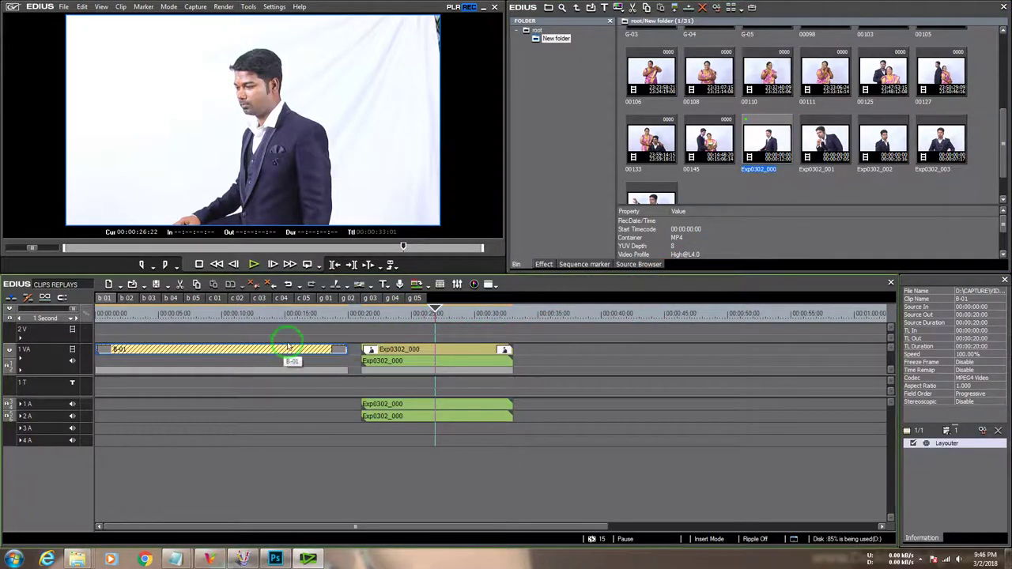
right_click(351, 355)
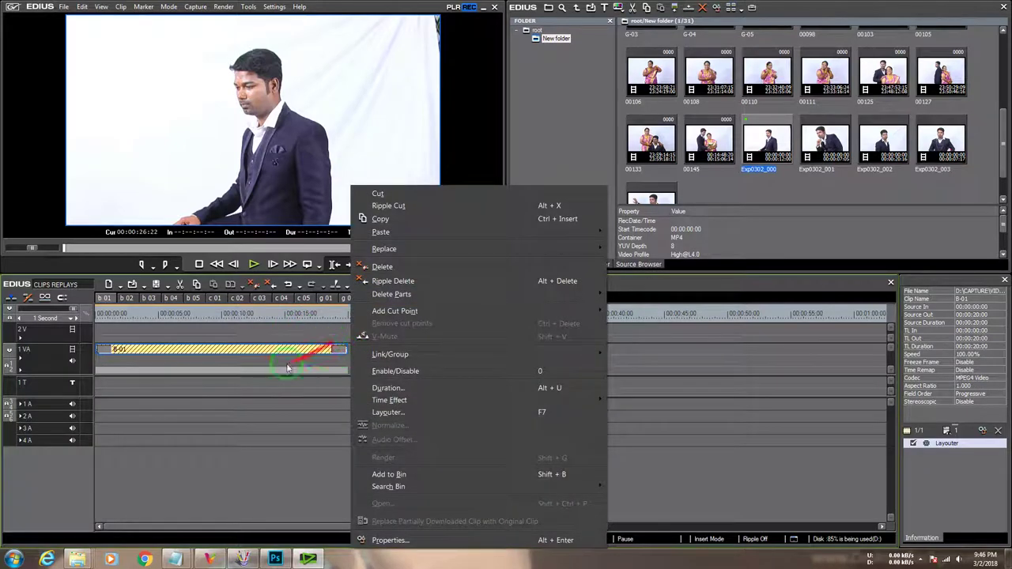
left_click(310, 353)
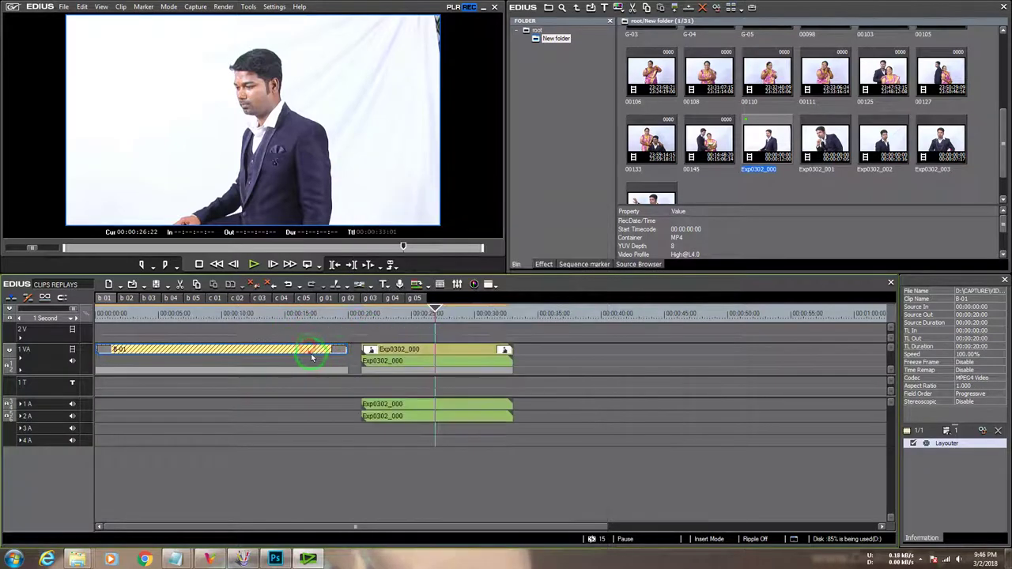
right_click(332, 349)
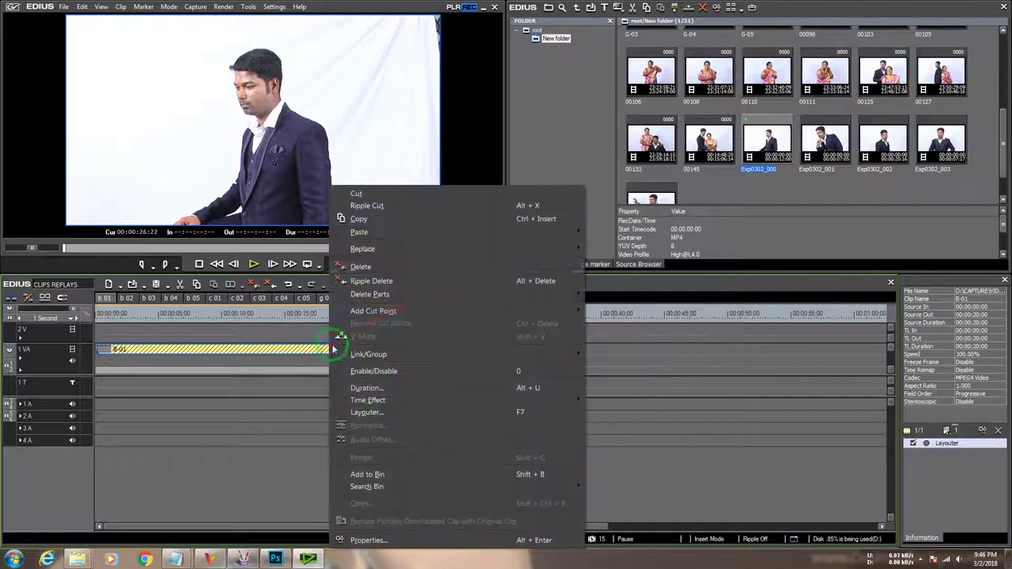
mouse_move(394, 301)
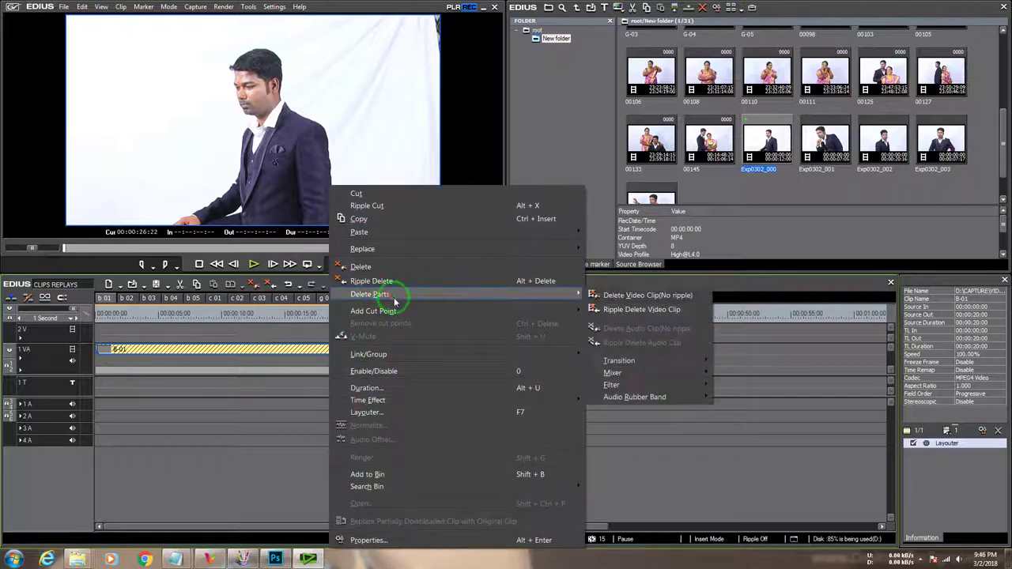
left_click(686, 298)
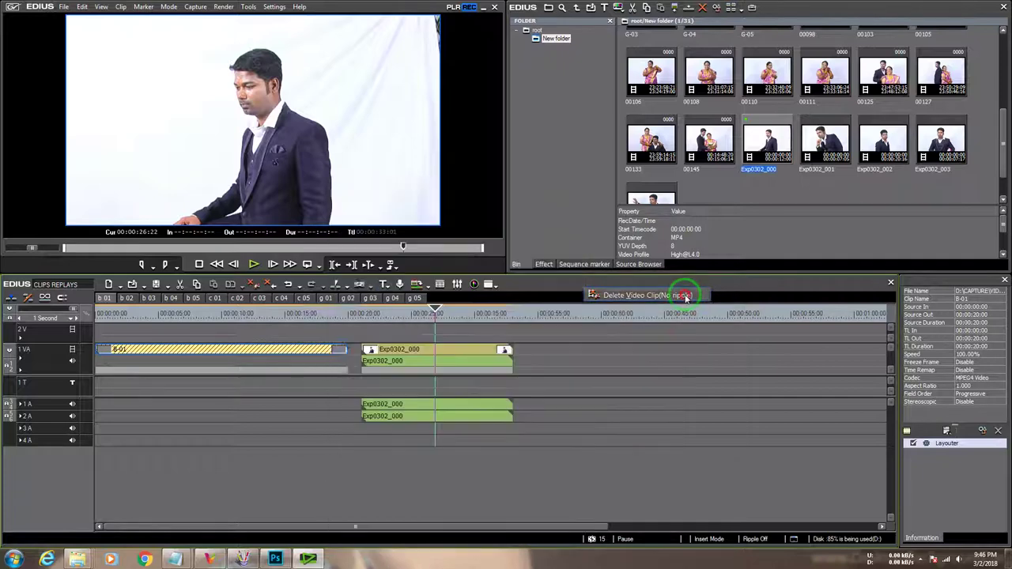
right_click(330, 354)
right_click(322, 352)
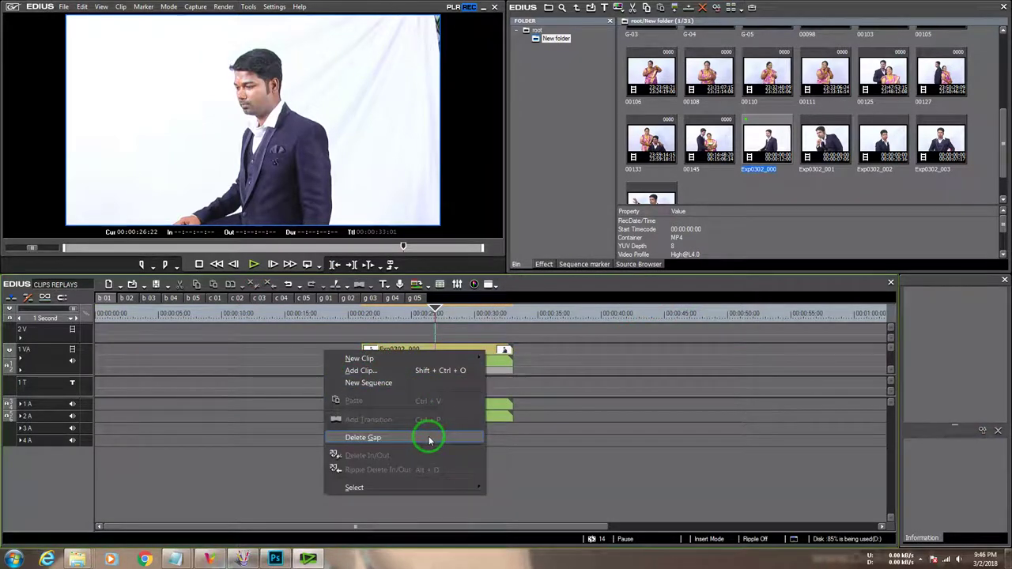
left_click(430, 441)
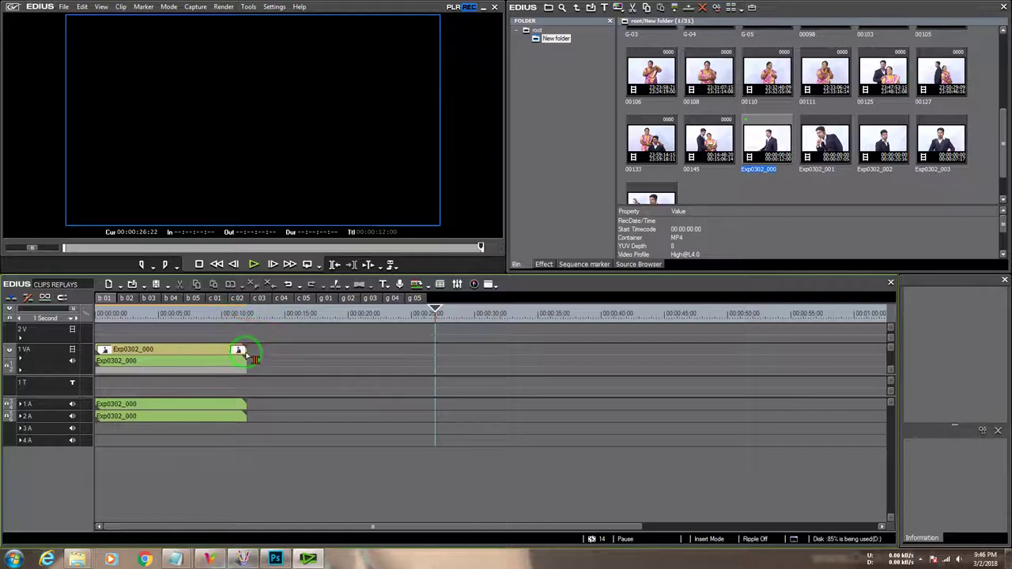
Step: Duplicate the Exp0302_000 clip in sequence b 01, placing the copy directly after the original at 00:00:12:00
left_click_drag(252, 358, 436, 323)
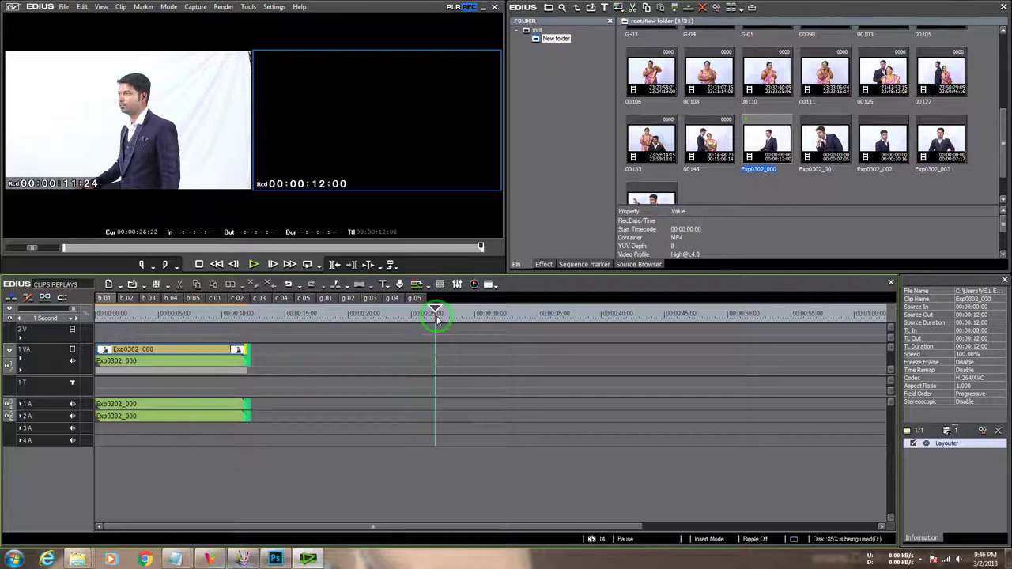
left_click(185, 350)
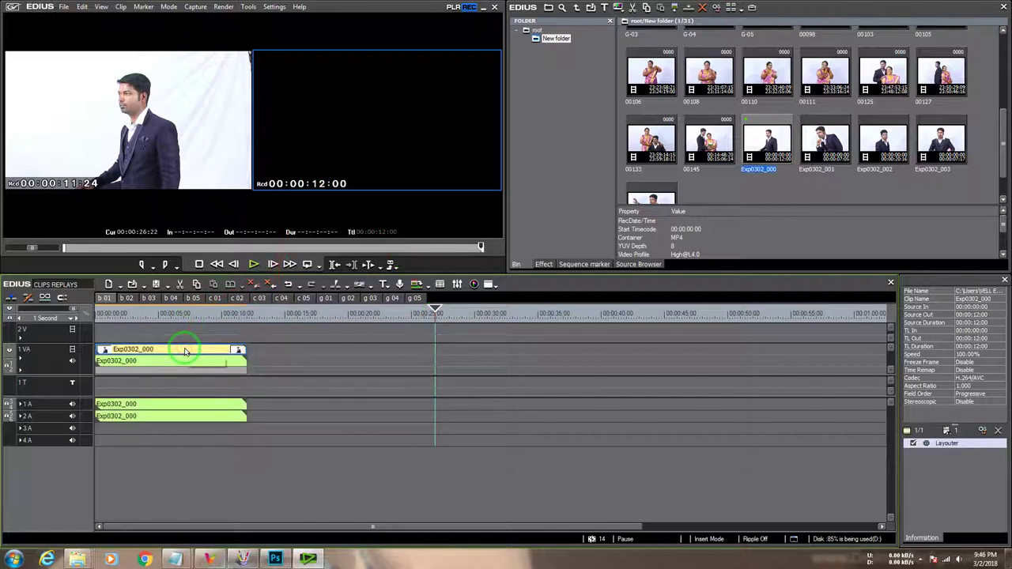
left_click(247, 316)
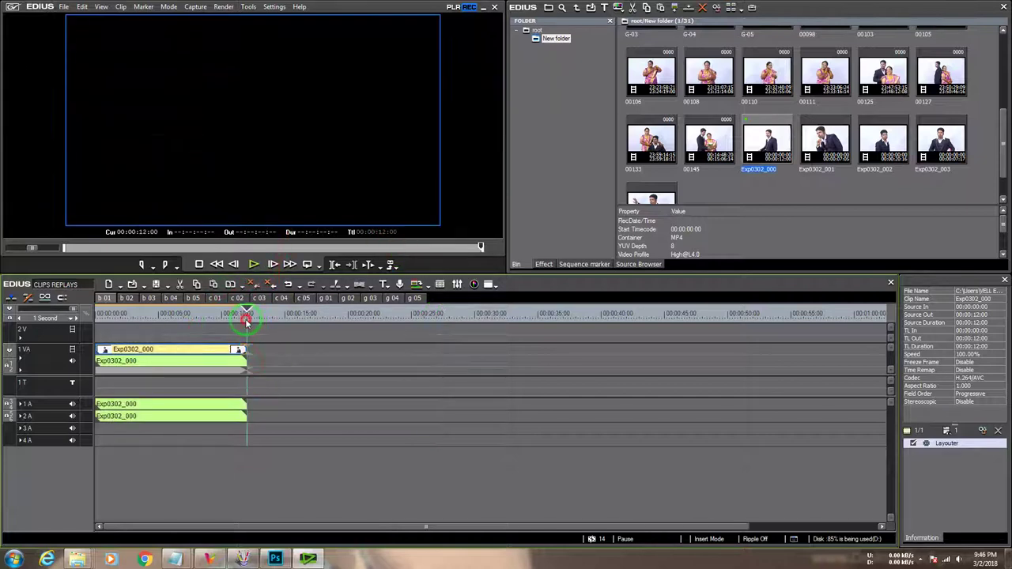
key("ctrl+v")
Step: Set the second Exp0302_000 clip to play backward at a -100% rate and move the playhead to its end
left_click(308, 352)
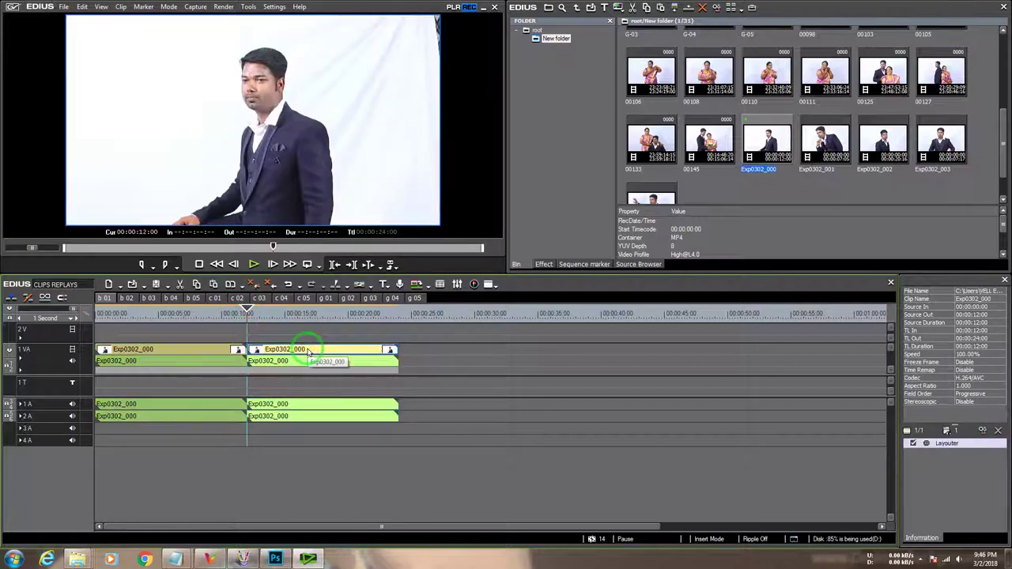
key("alt+e")
left_click(465, 386)
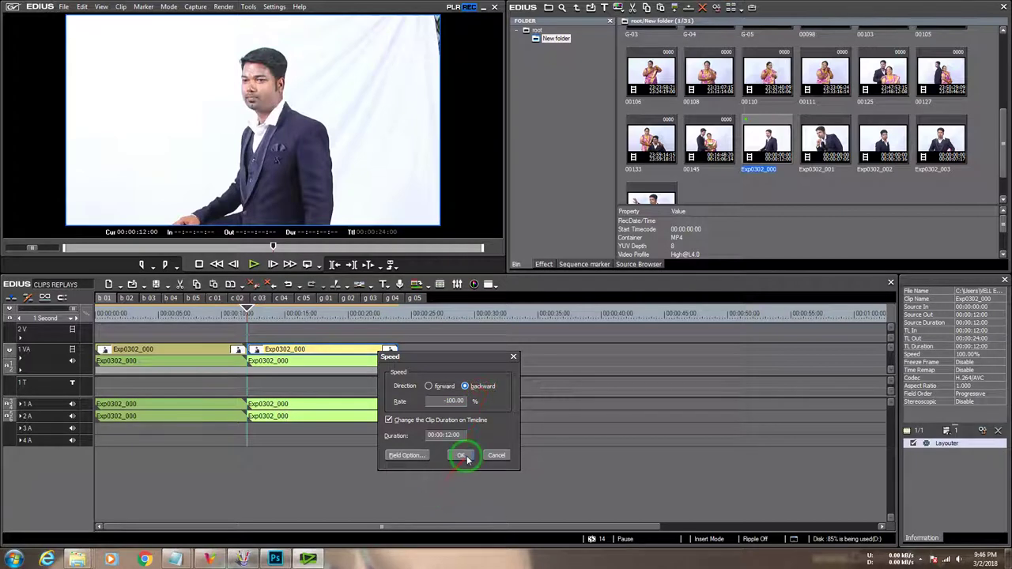
left_click(462, 456)
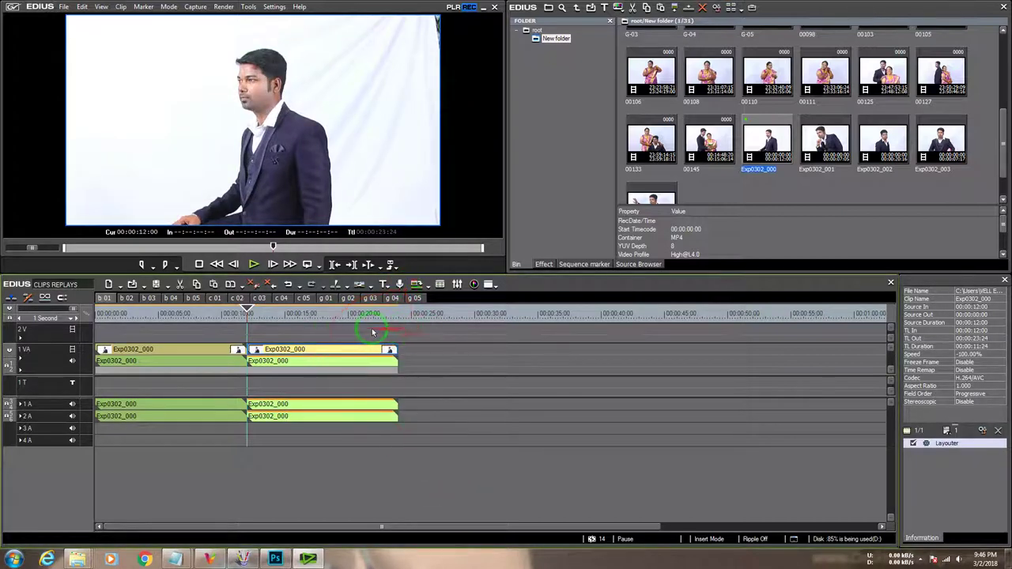
left_click(396, 316)
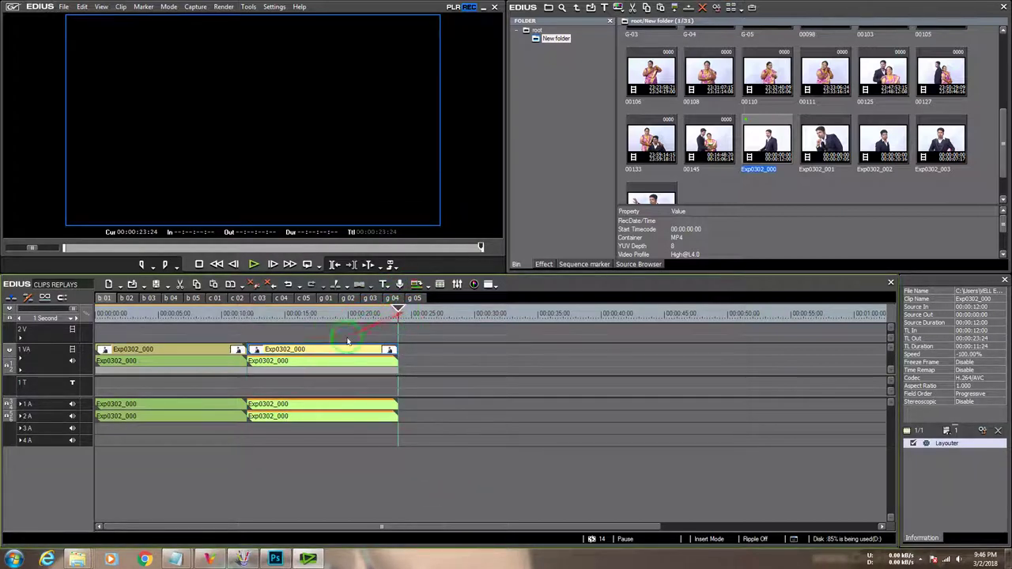
Step: Replace the B-02 placeholder in sequence b 02 with the Exp0302_001 clip and delete the gap before it
left_click(126, 298)
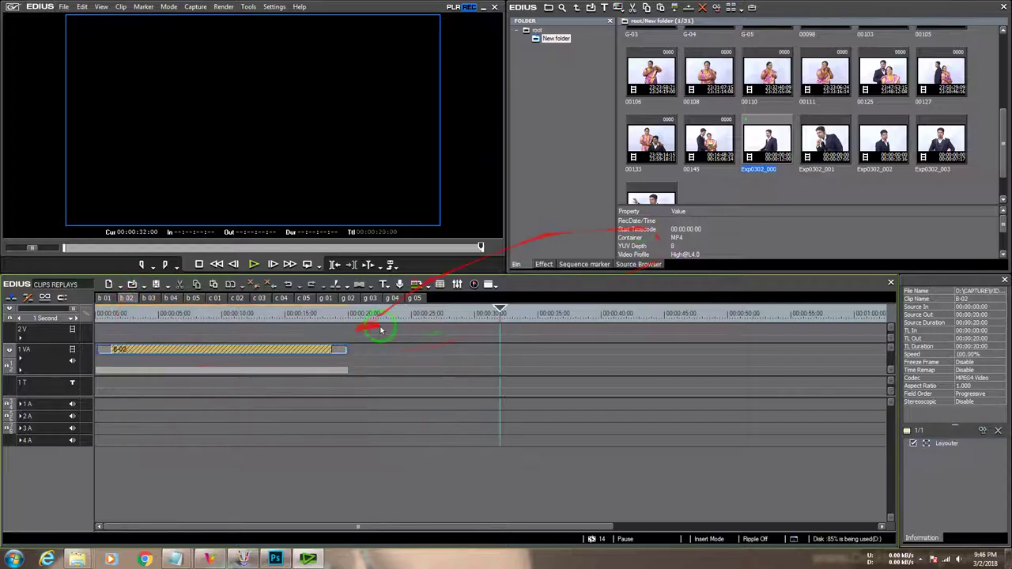
left_click(283, 349)
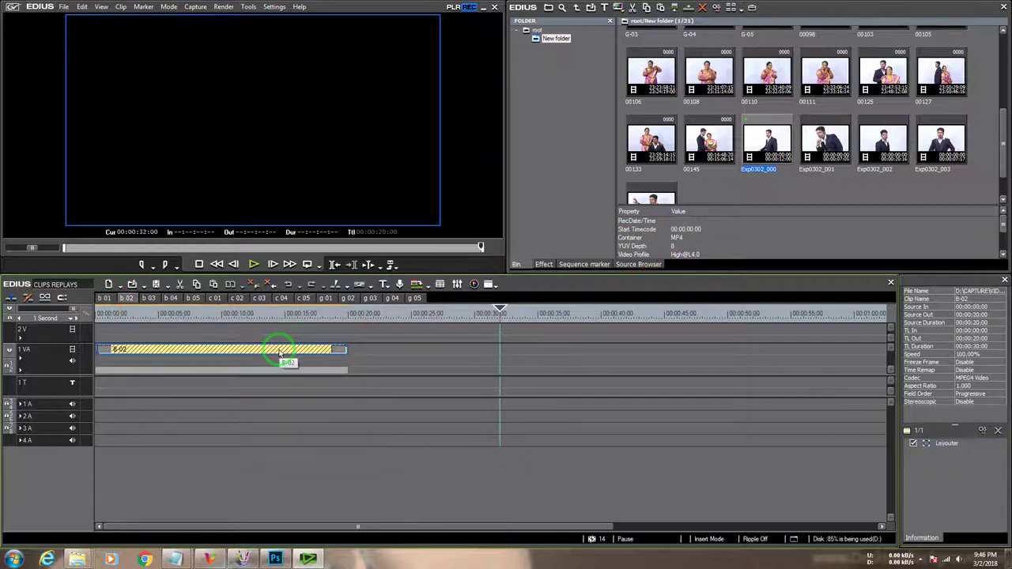
key("Delete")
left_click(818, 149)
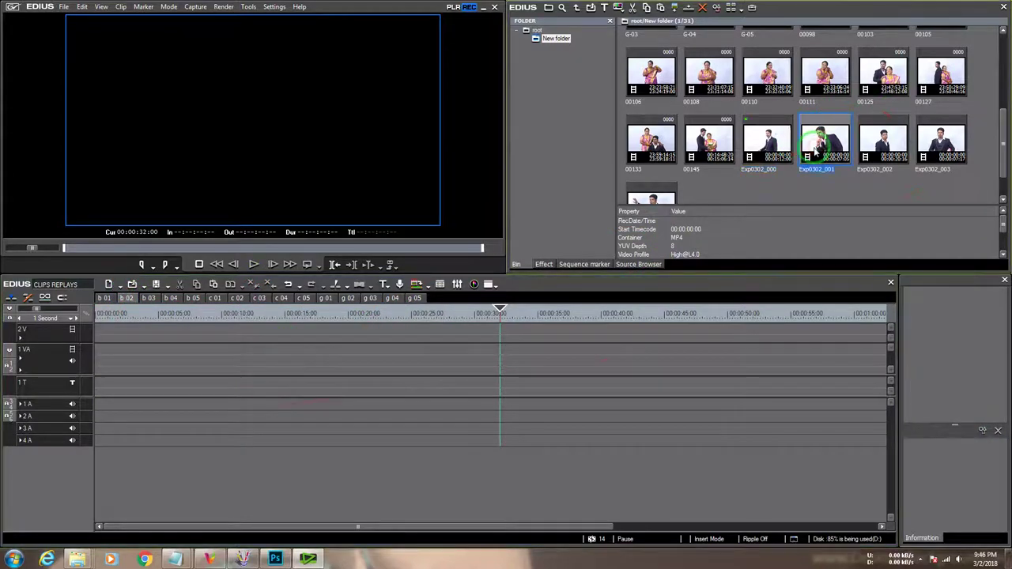
key("shift+Return")
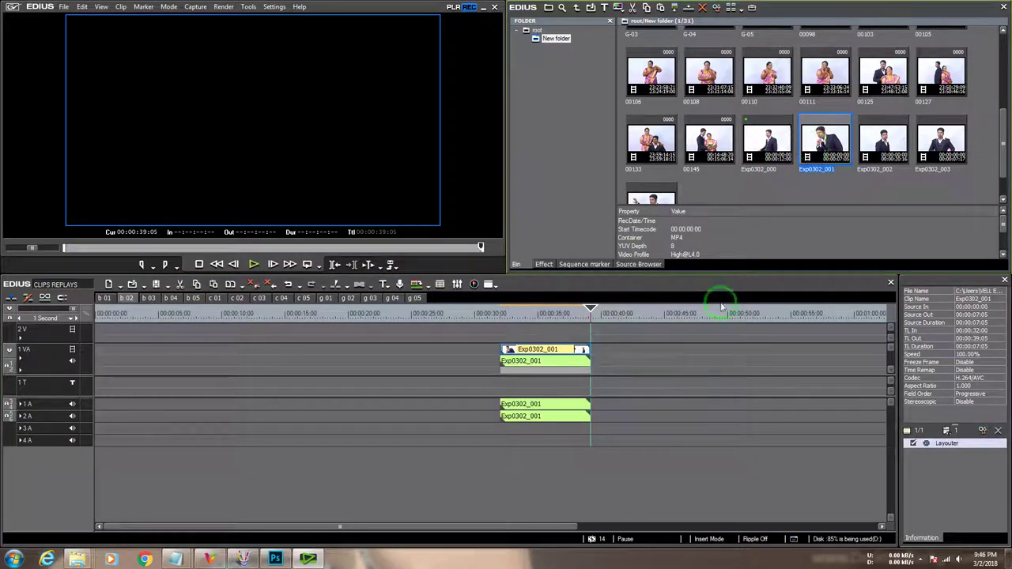
right_click(460, 359)
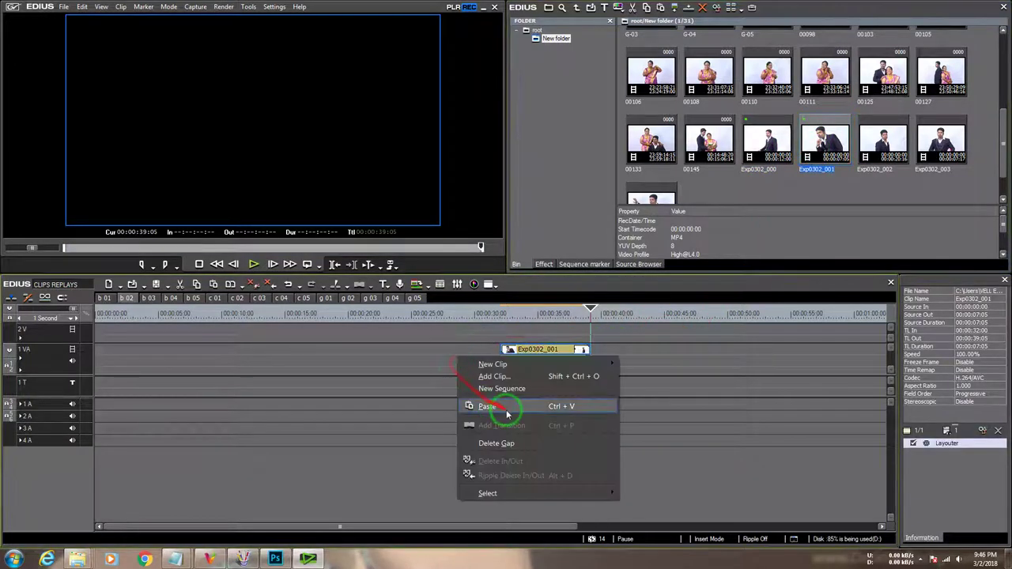
left_click(514, 444)
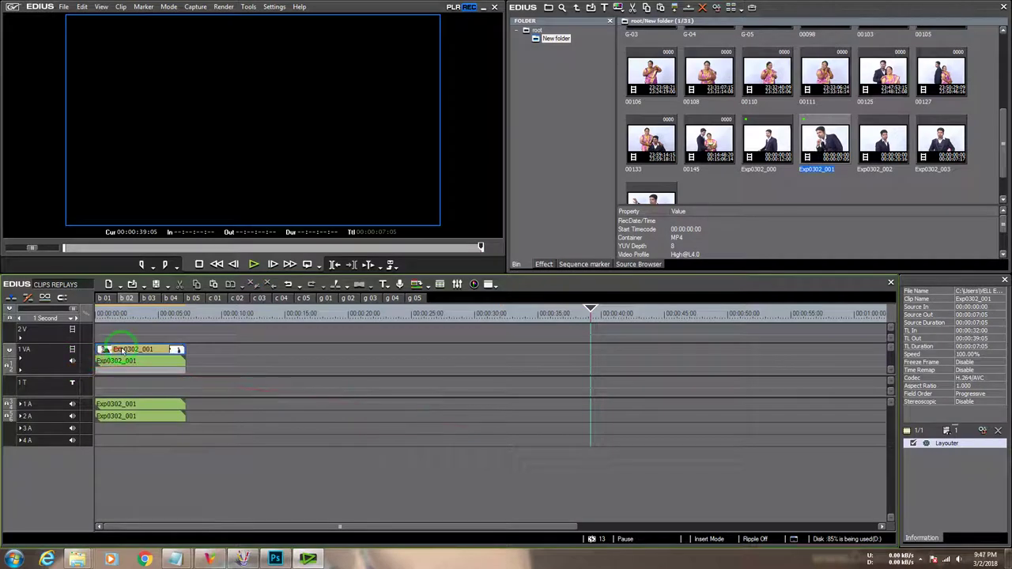
Step: Move the Exp0302_001 clip in sequence b 02 to track 2 V, starting at 00:00:05:09
left_click(146, 349)
left_click_drag(144, 355, 144, 351)
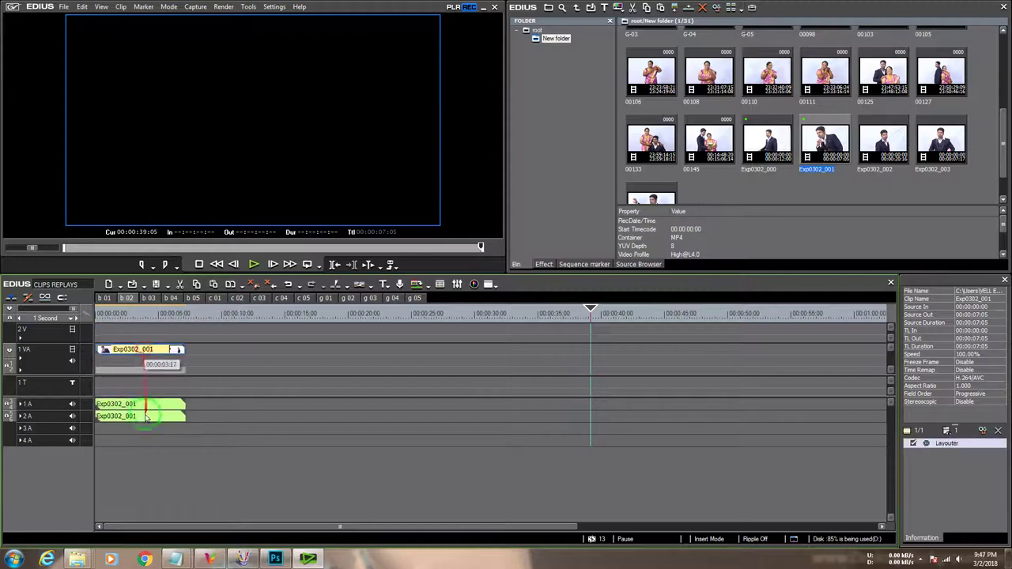
left_click(136, 349)
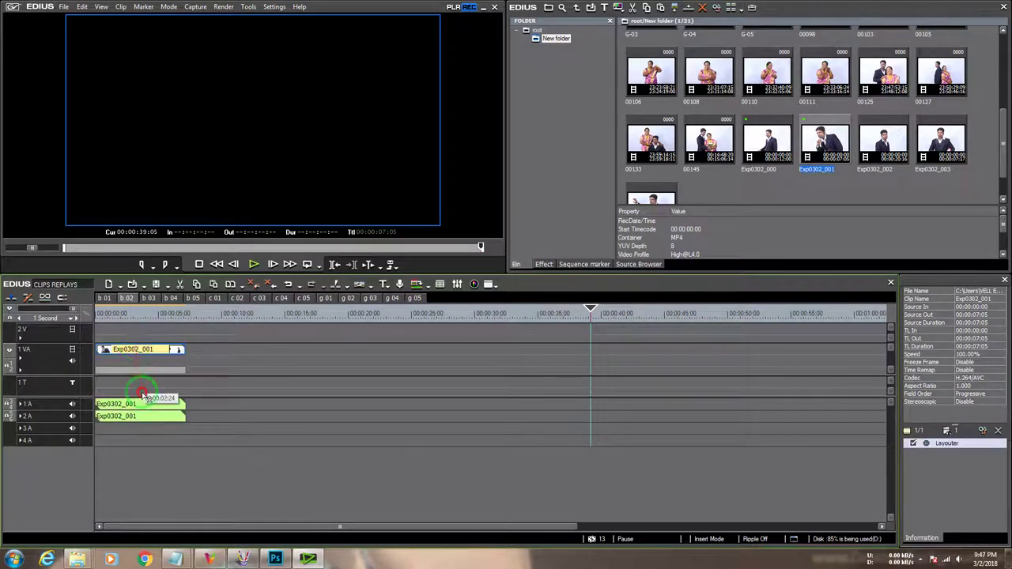
left_click_drag(136, 350, 209, 340)
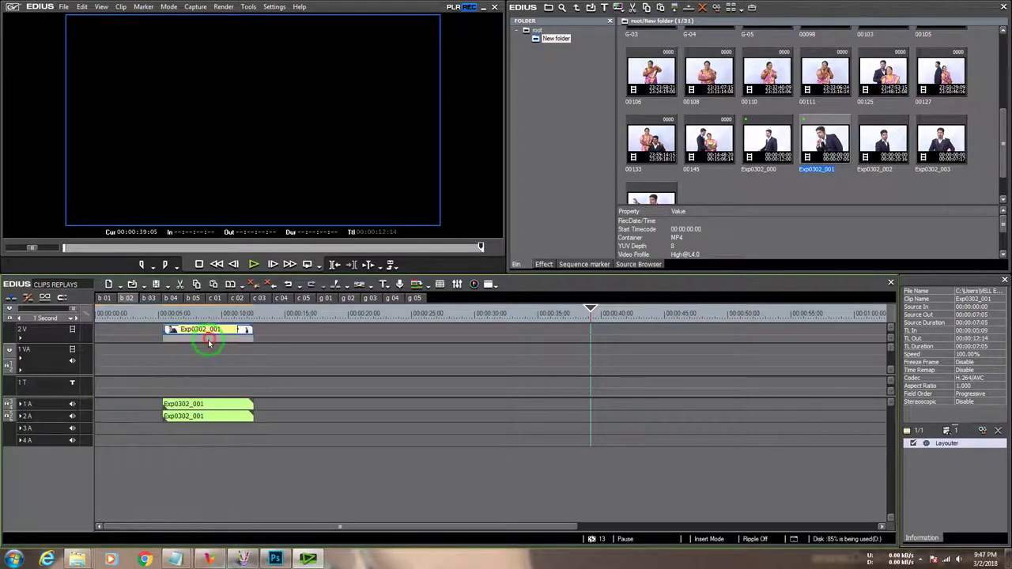
Step: Ripple delete the audio of Exp0302_001 in sequence b 02 and place its video at the start of track 1 VA
left_click(199, 409)
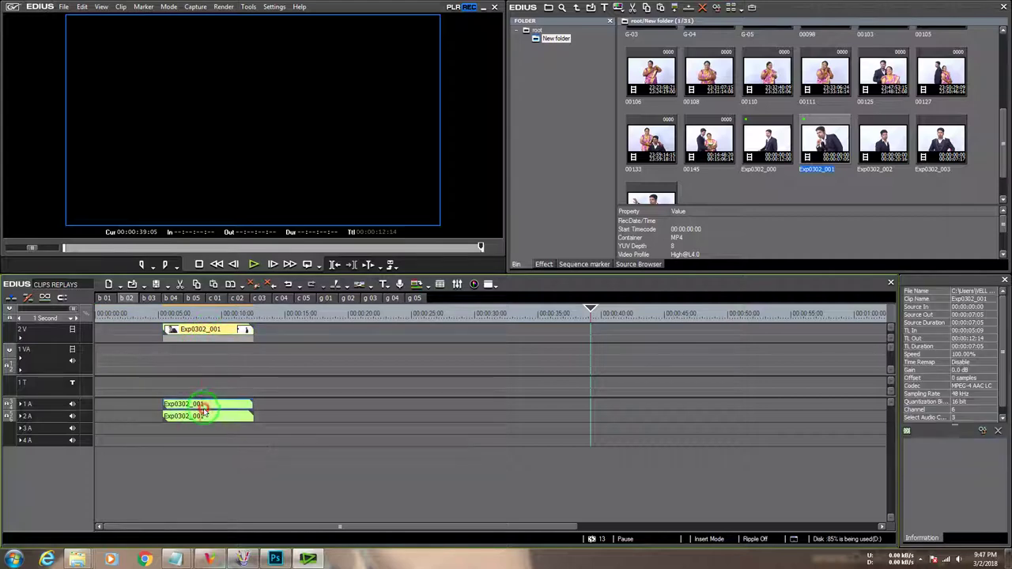
right_click(199, 410)
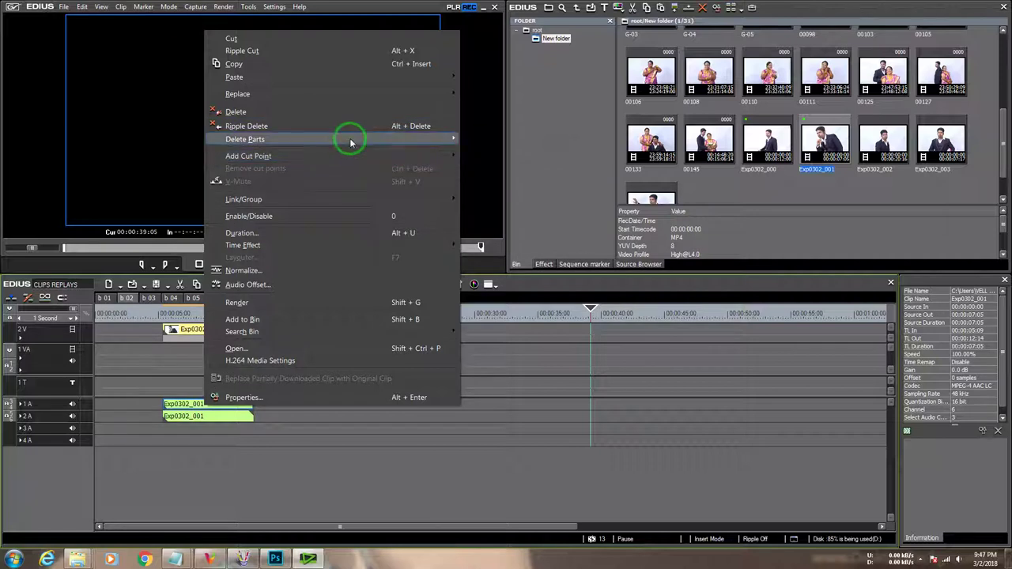
mouse_move(356, 140)
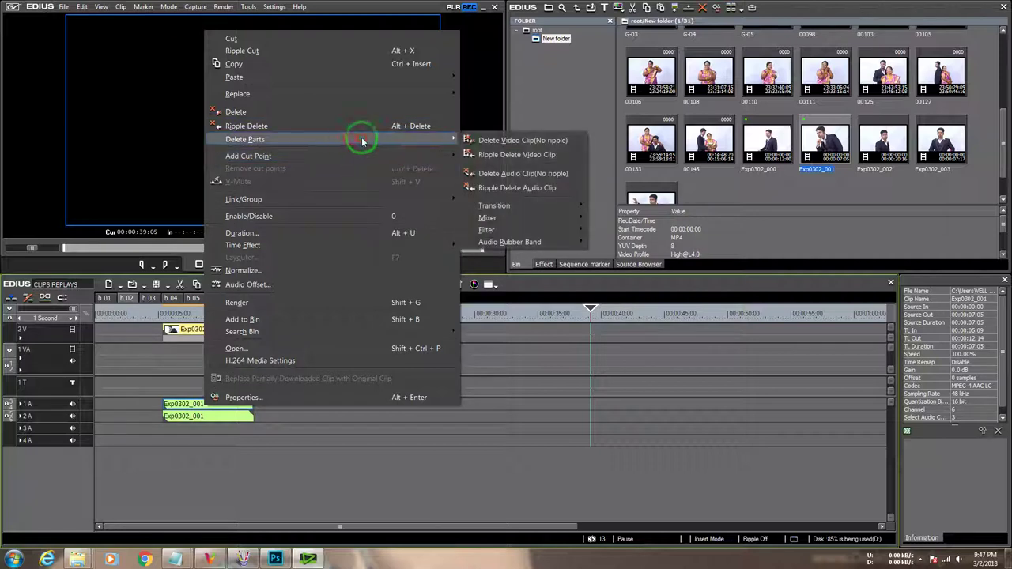
left_click(556, 188)
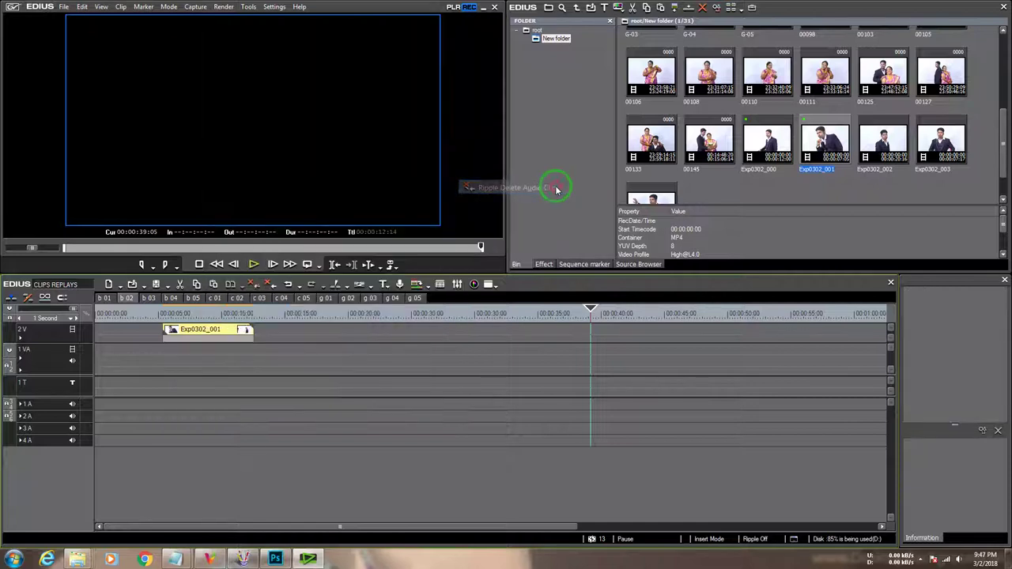
left_click_drag(198, 332, 130, 352)
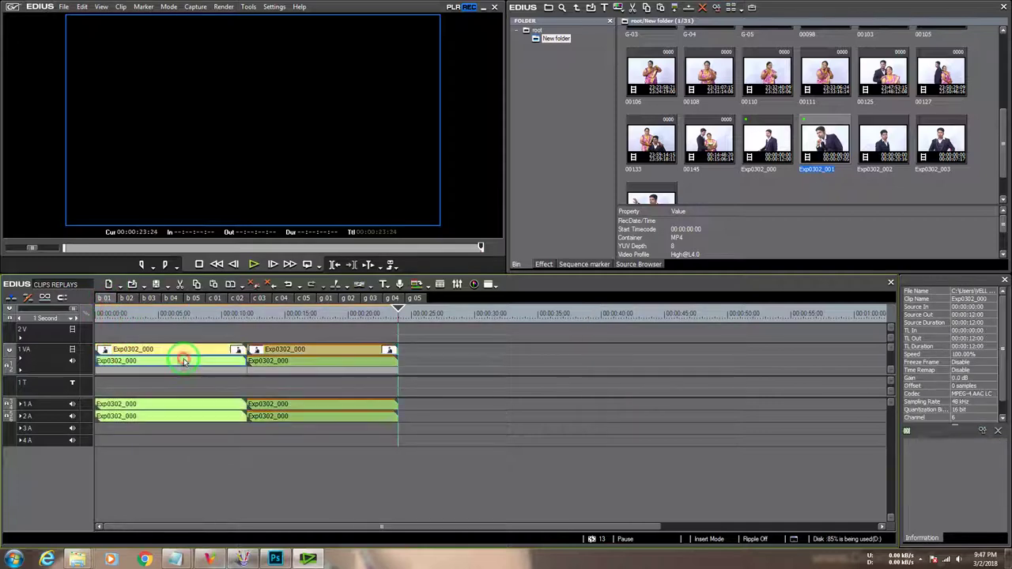
Step: Ripple delete the audio part of the second Exp0302_000 clip in sequence b 01
right_click(280, 353)
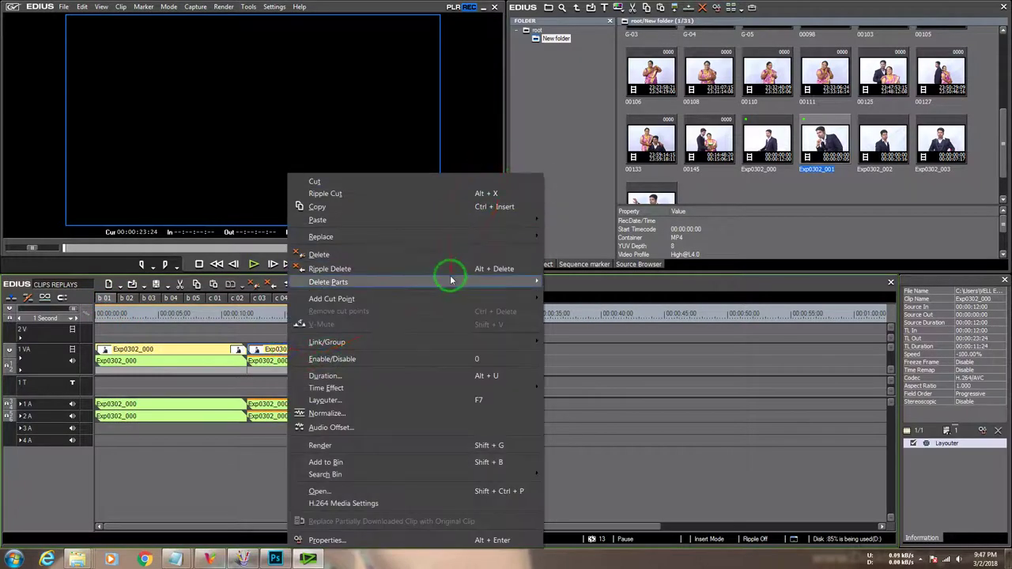
mouse_move(447, 281)
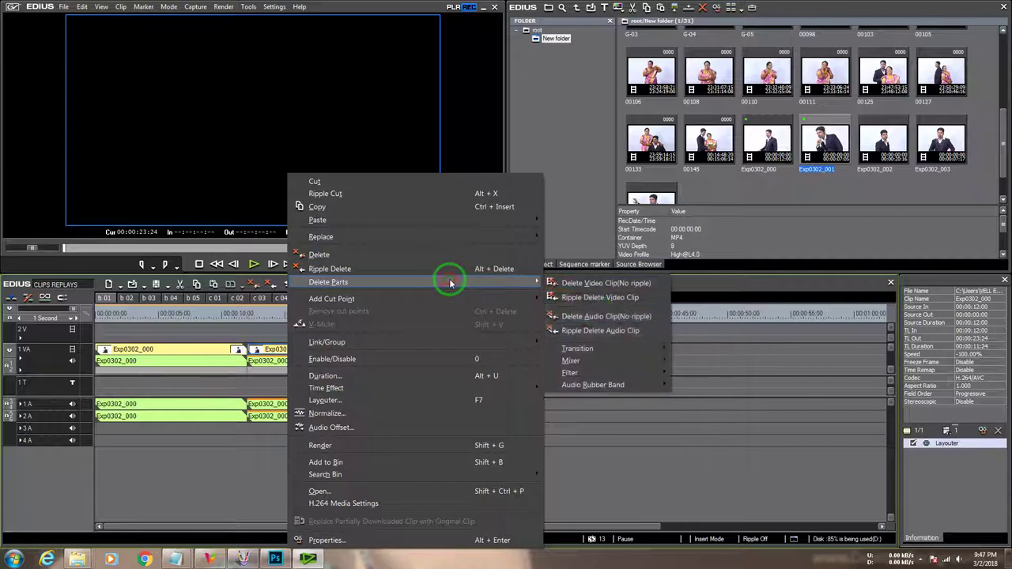
left_click(606, 330)
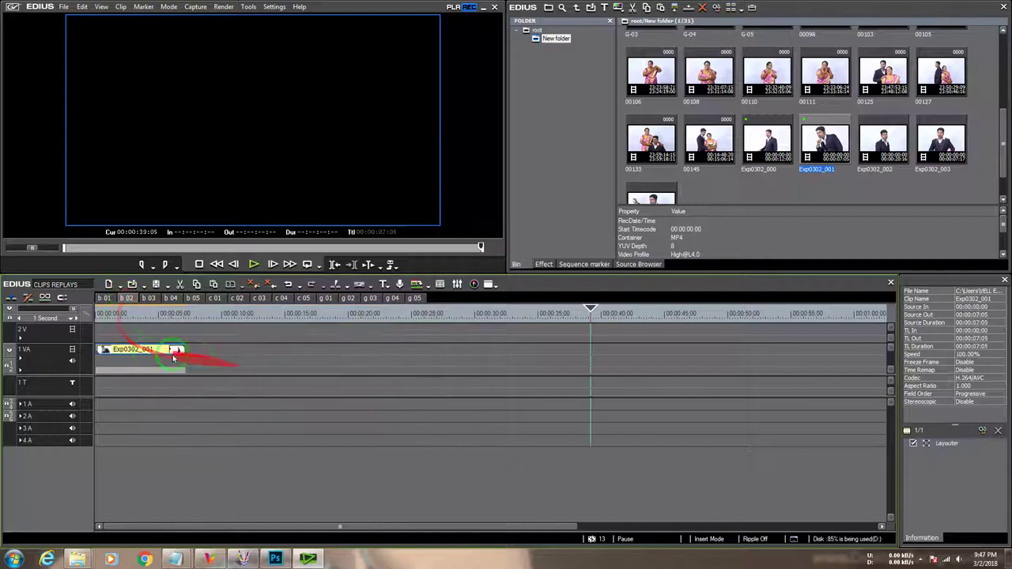
Step: Duplicate the Exp0302_001 clip in sequence b 02, placing the copy directly after the original at 00:00:07:05
left_click(151, 353)
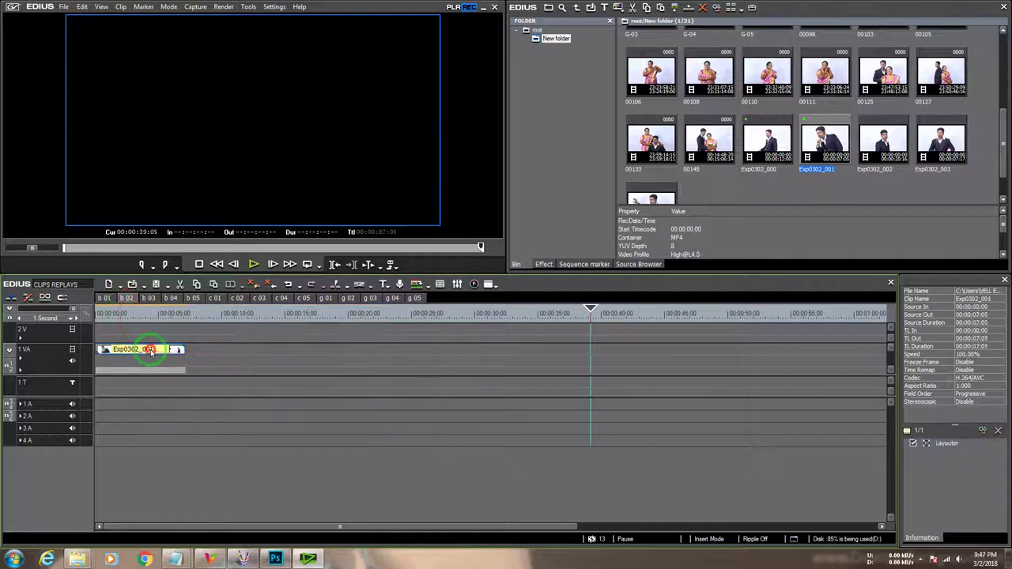
left_click(184, 316)
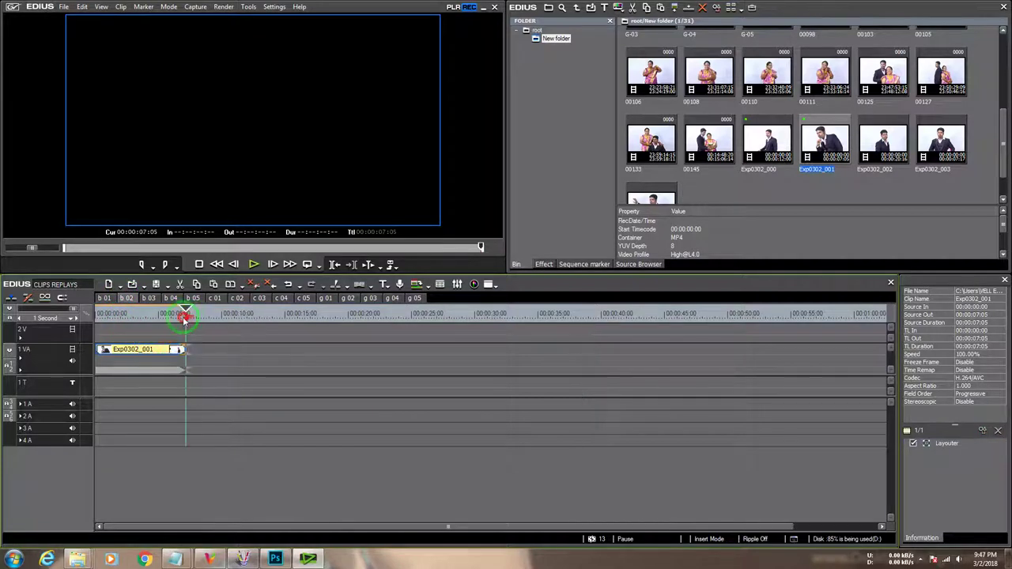
key("ctrl+v")
left_click(224, 350)
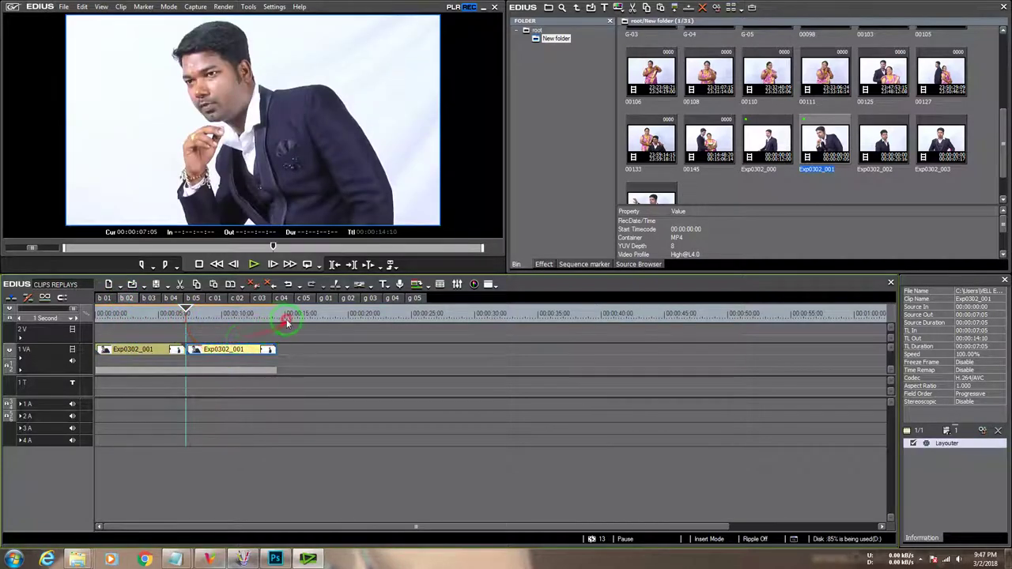
Step: Set the second Exp0302_001 clip to play backward at a -100% rate and add a third, forward-playing copy at 00:00:14:10
left_click(287, 319)
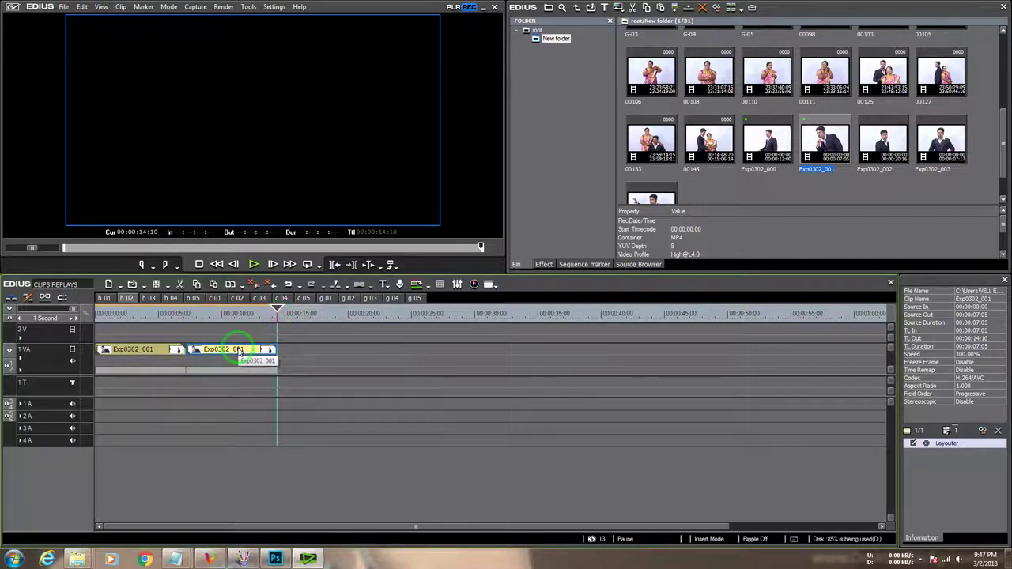
key("alt+e")
left_click(490, 387)
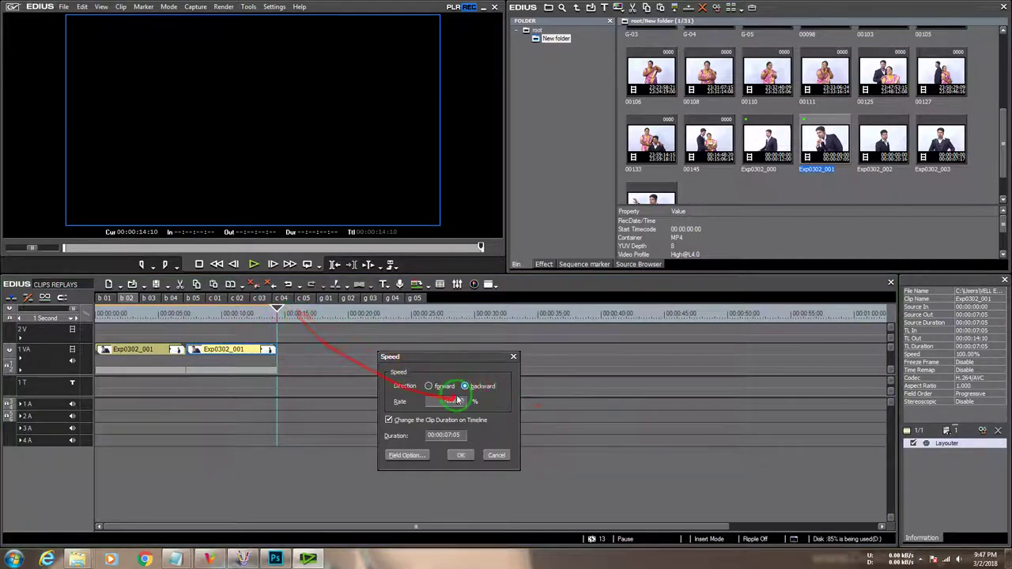
left_click(460, 455)
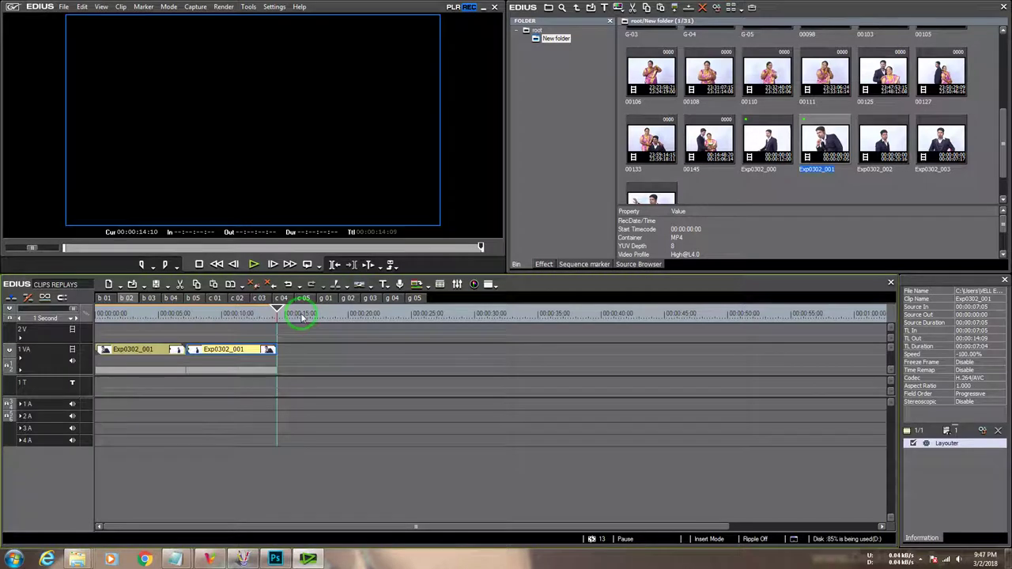
key("shift+Return")
left_click(368, 318)
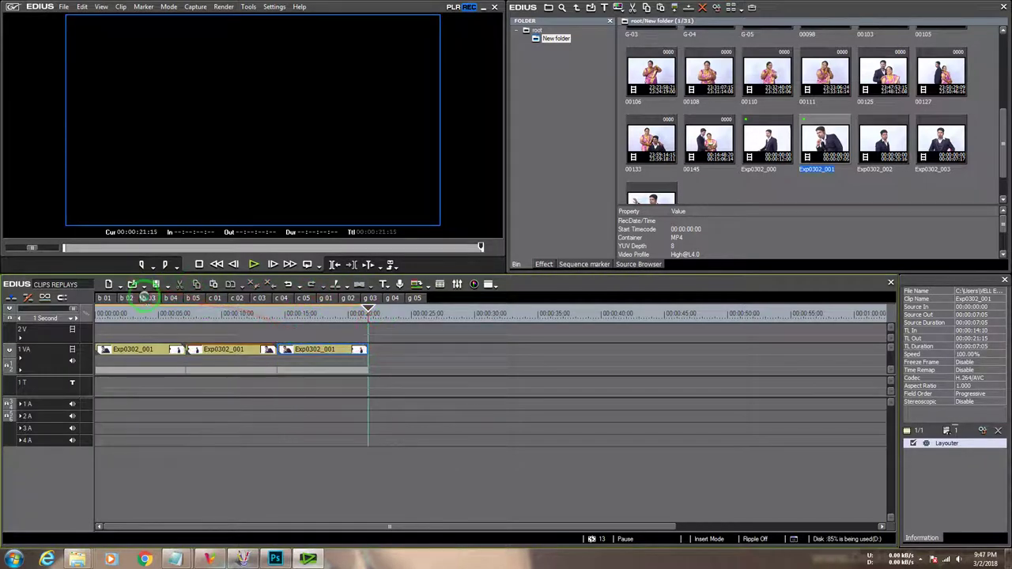
Step: Replace the B-03 placeholder in sequence b 03 with the Exp0302_002 clip at the start of track 1 VA
left_click(146, 299)
left_click(632, 168)
left_click(304, 350)
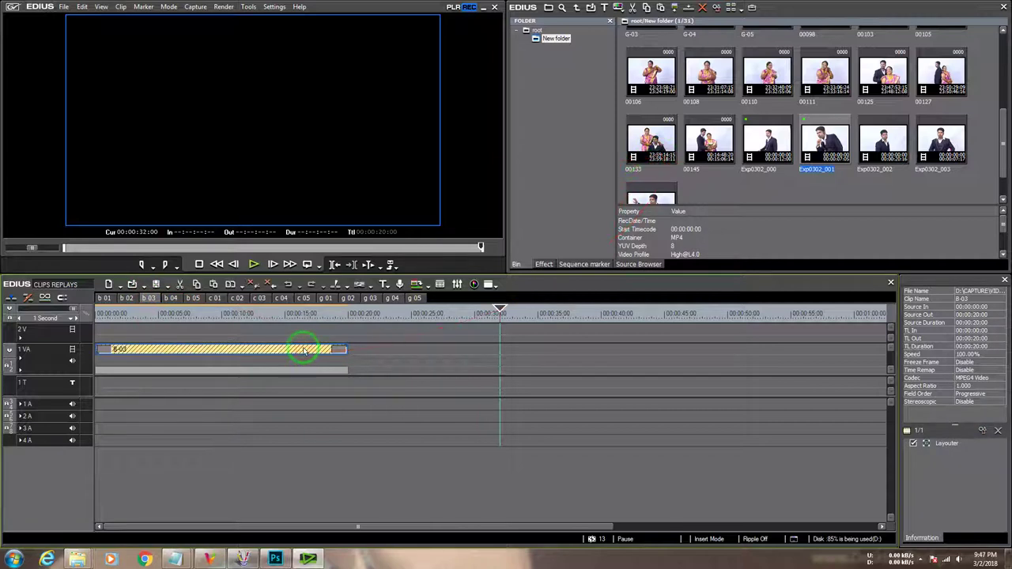
key("Delete")
left_click(883, 156)
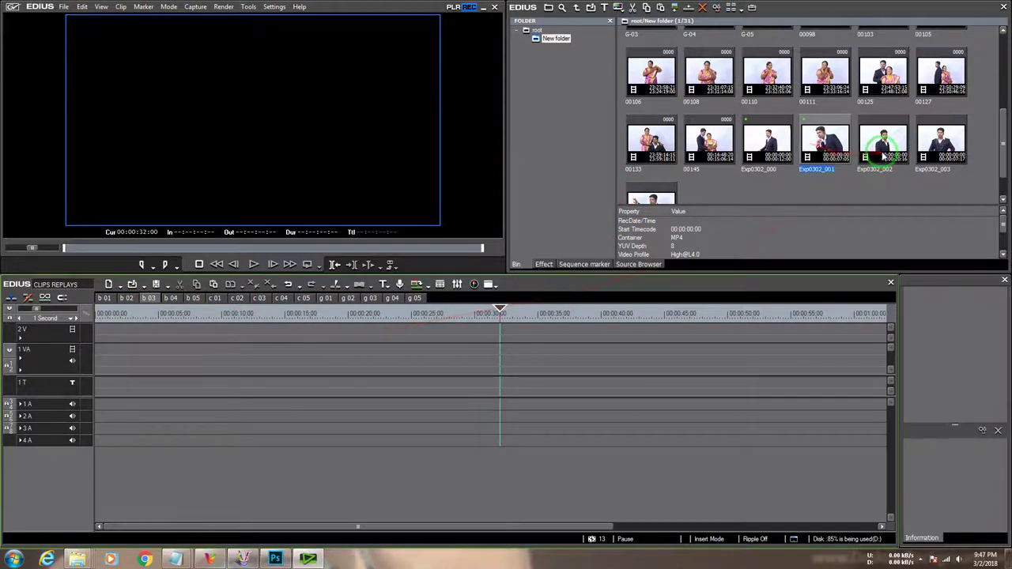
left_click_drag(883, 155, 96, 364)
left_click(189, 351)
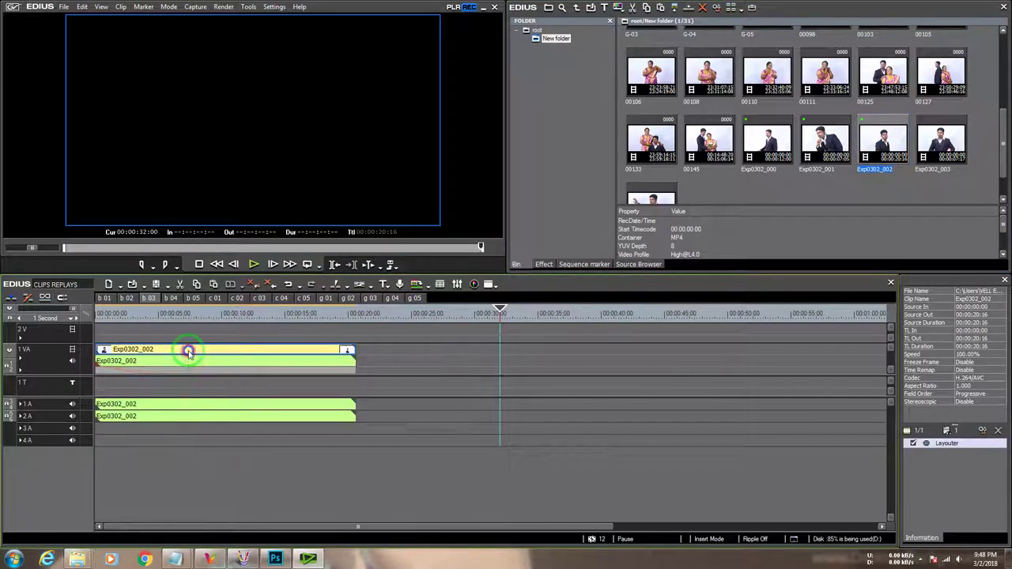
right_click(188, 351)
left_click(308, 271)
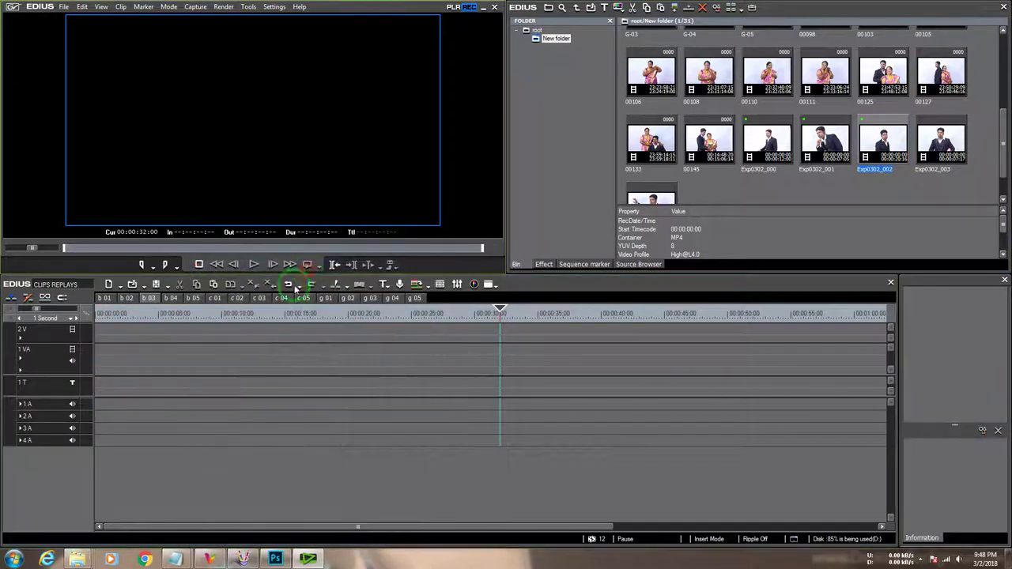
left_click(289, 285)
Step: Ripple delete the audio part of the Exp0302_002 clip in sequence b 03
right_click(208, 352)
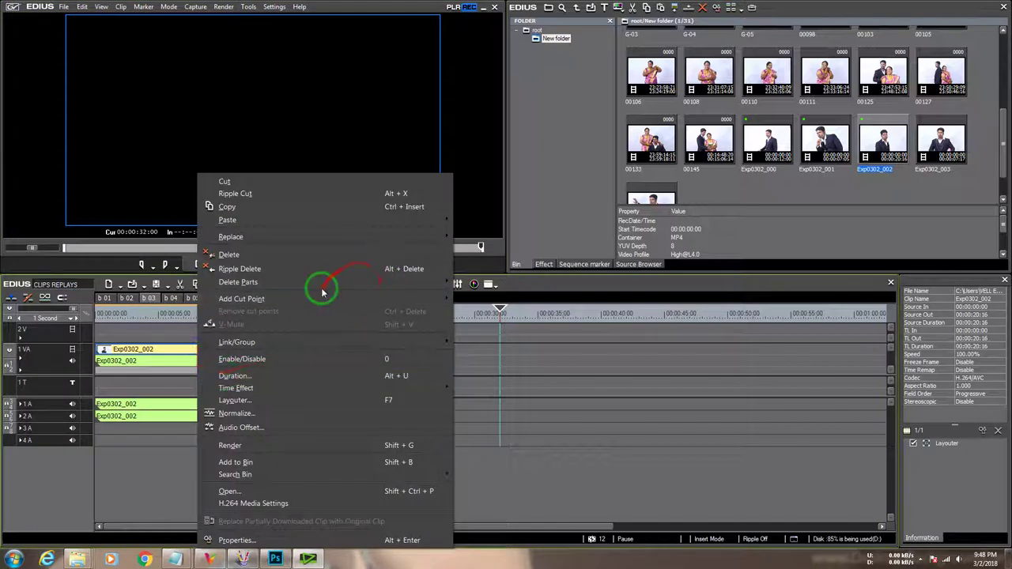
mouse_move(321, 284)
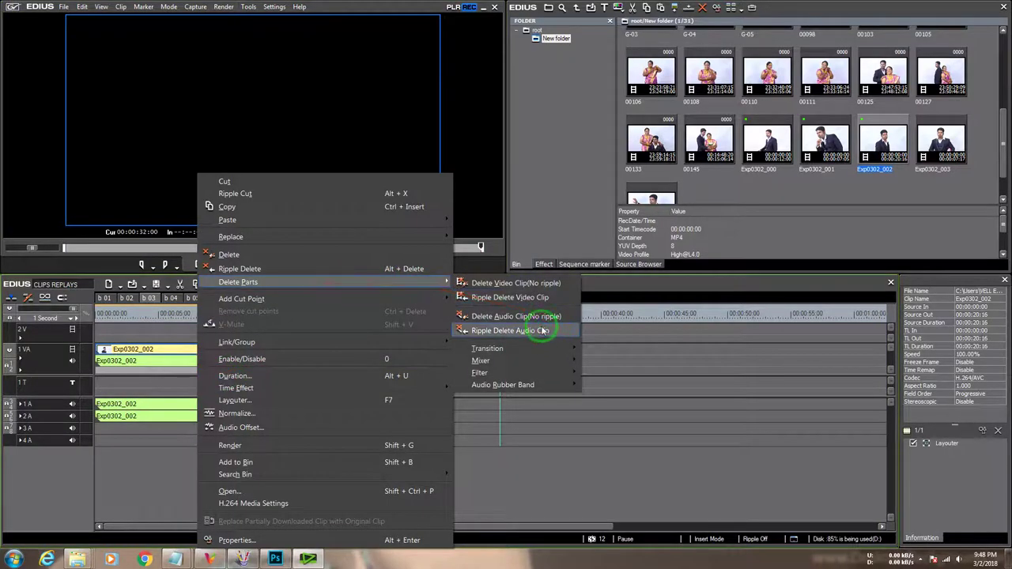
left_click(512, 331)
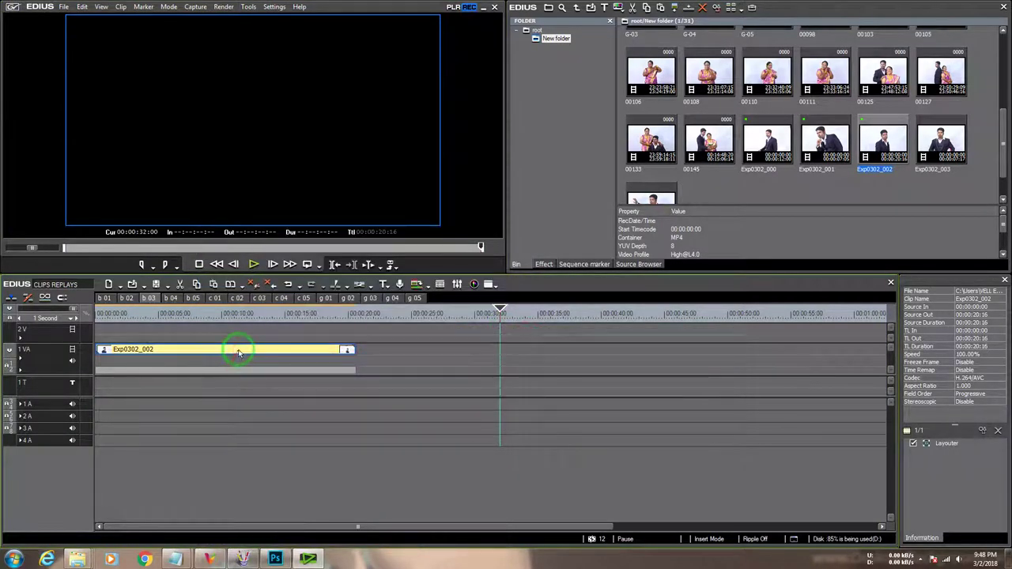
Step: Duplicate the Exp0302_002 clip in sequence b 03 at 00:00:20:16 and set the copy to play backward at a -100% rate
left_click(361, 315)
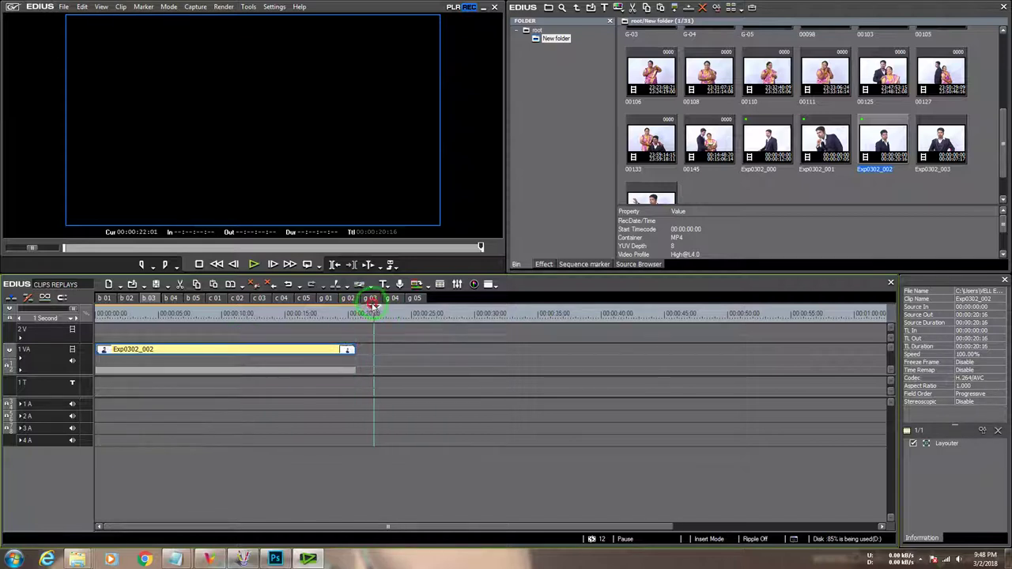
left_click(357, 306)
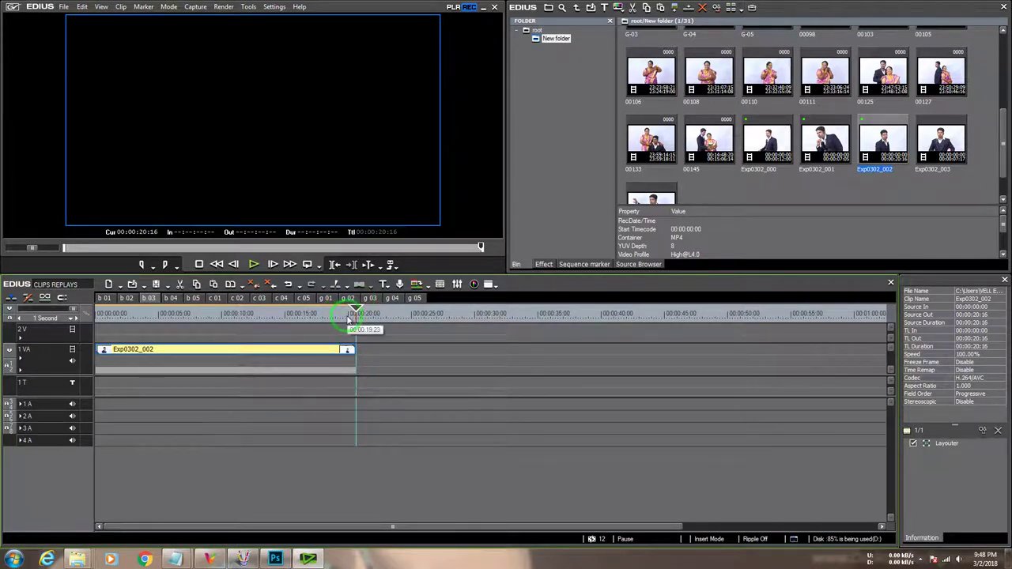
key("ctrl+v")
left_click(527, 355)
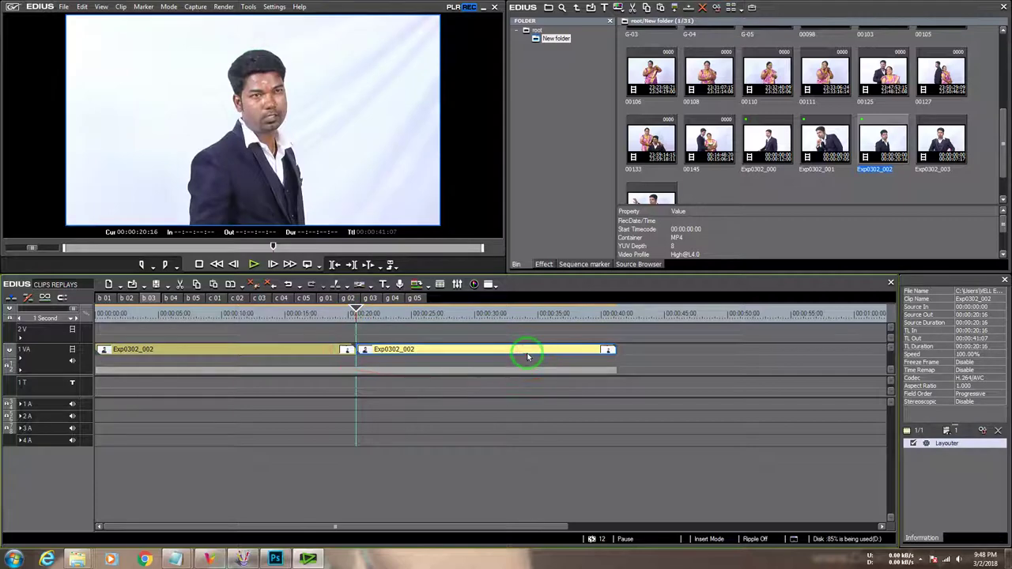
key("alt+e")
left_click(473, 386)
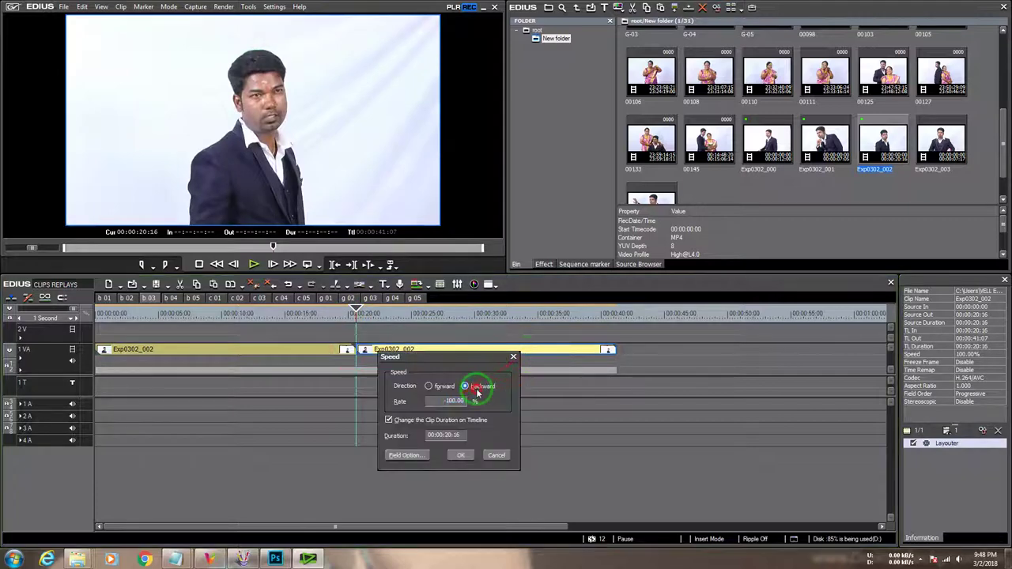
left_click(459, 456)
Step: Compare the clip lengths in the b and g sequences and check where the B-04 placeholder ends in sequence b 04
left_click(350, 300)
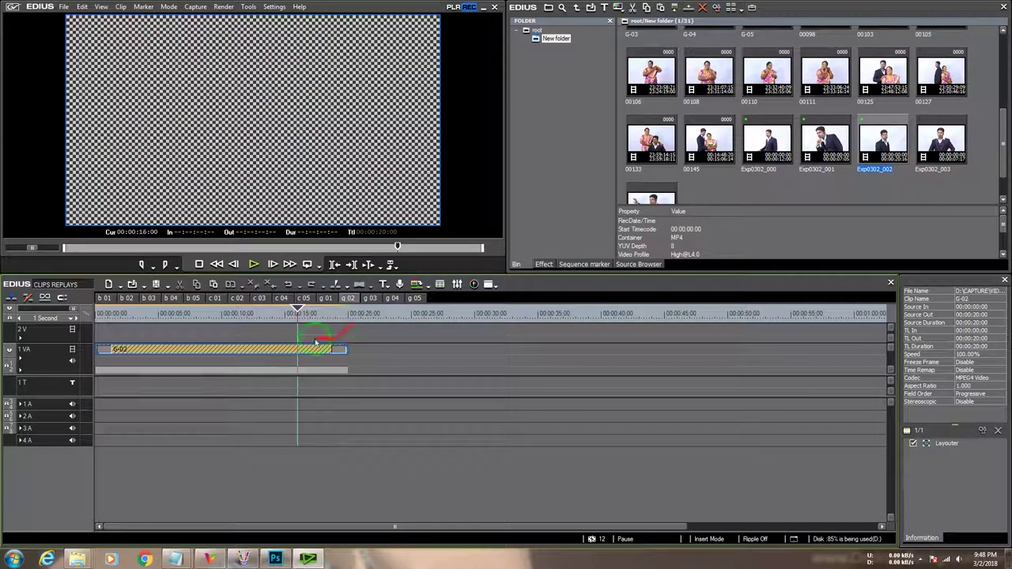
left_click(124, 301)
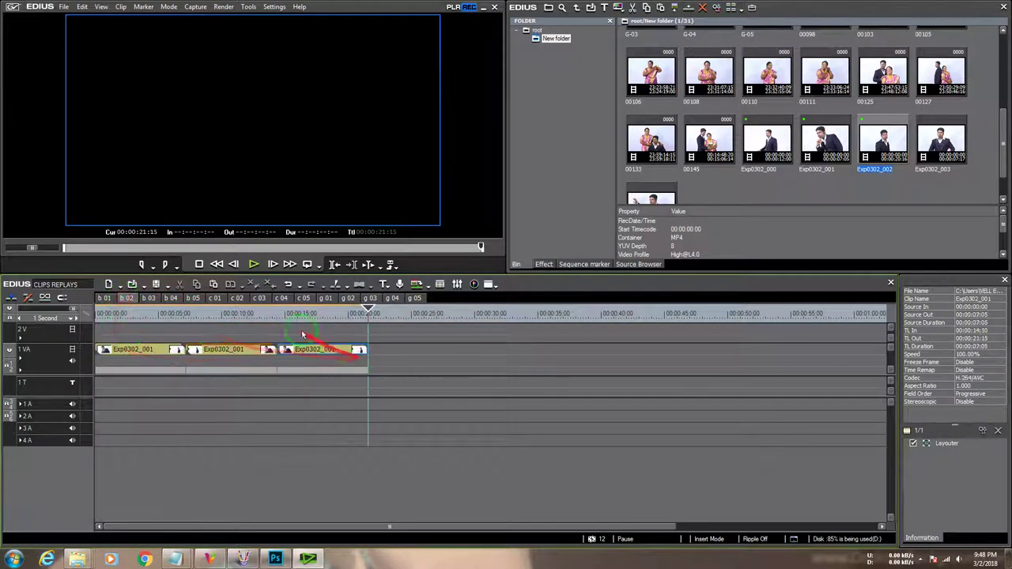
left_click(152, 299)
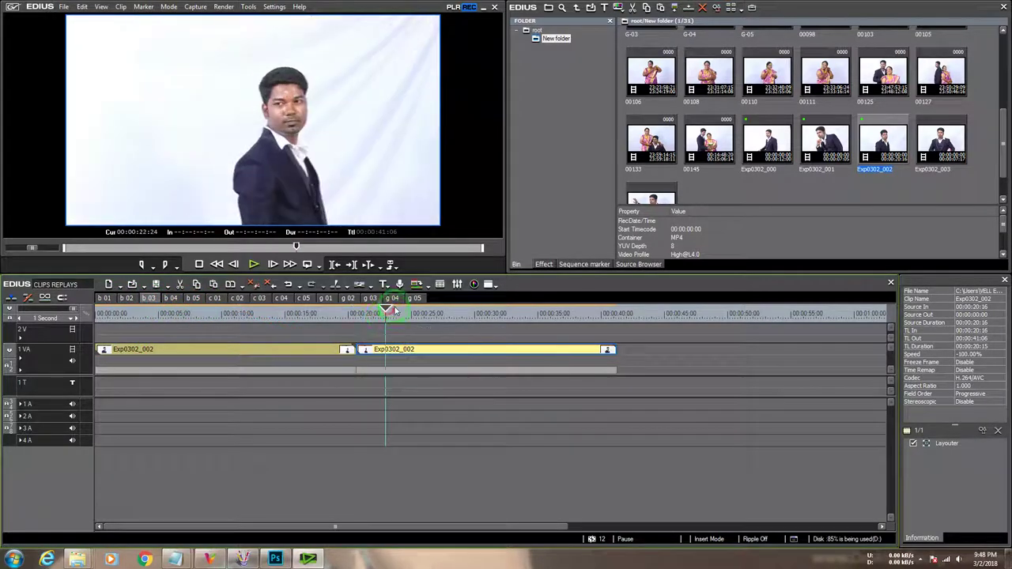
left_click(373, 300)
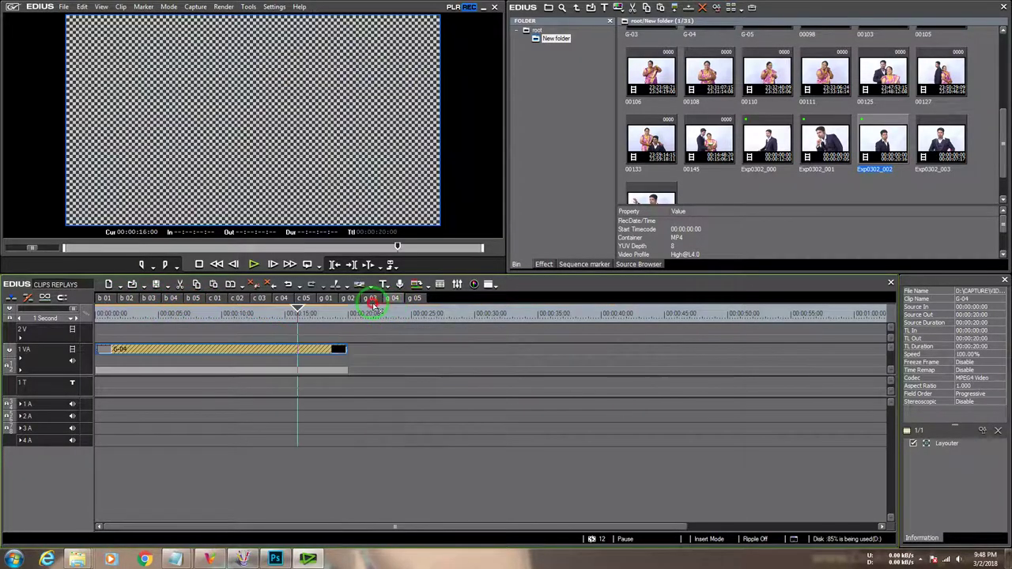
left_click(151, 300)
left_click(173, 299)
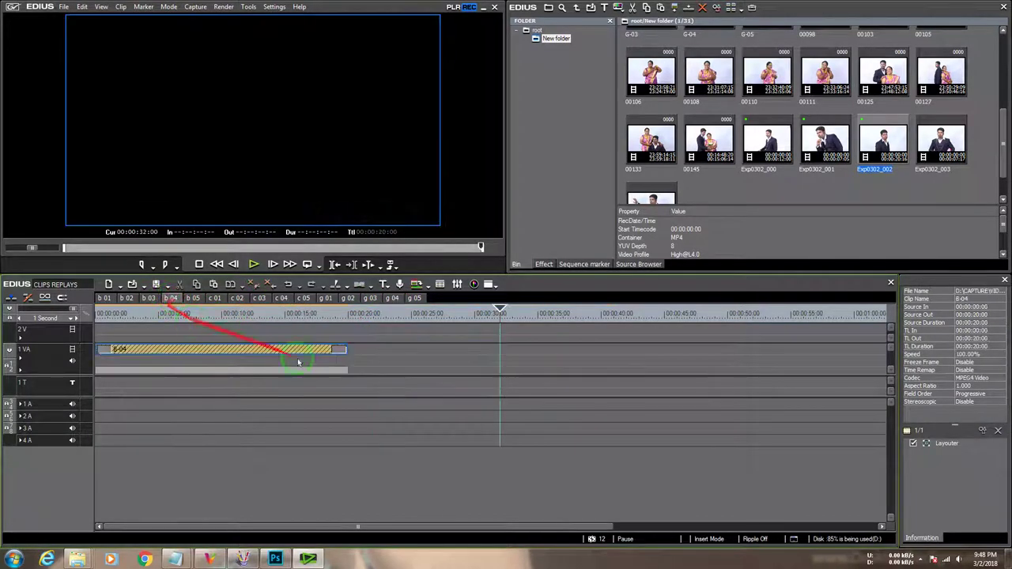
left_click(345, 318)
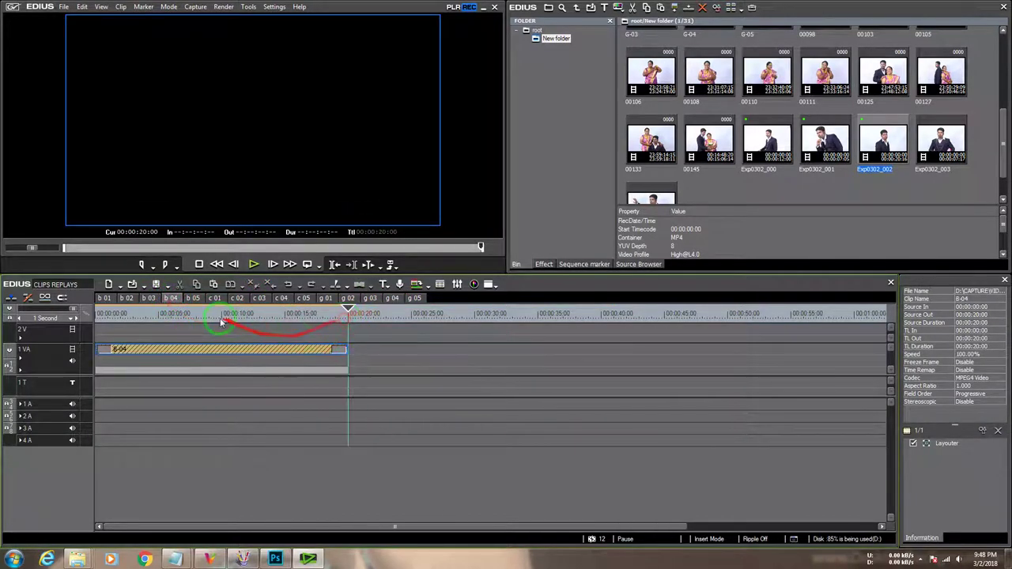
Step: Delete the reversed second copy of the Exp0302_002 clip in sequence b 03 and check where the remaining clip ends
left_click(151, 299)
left_click(414, 353)
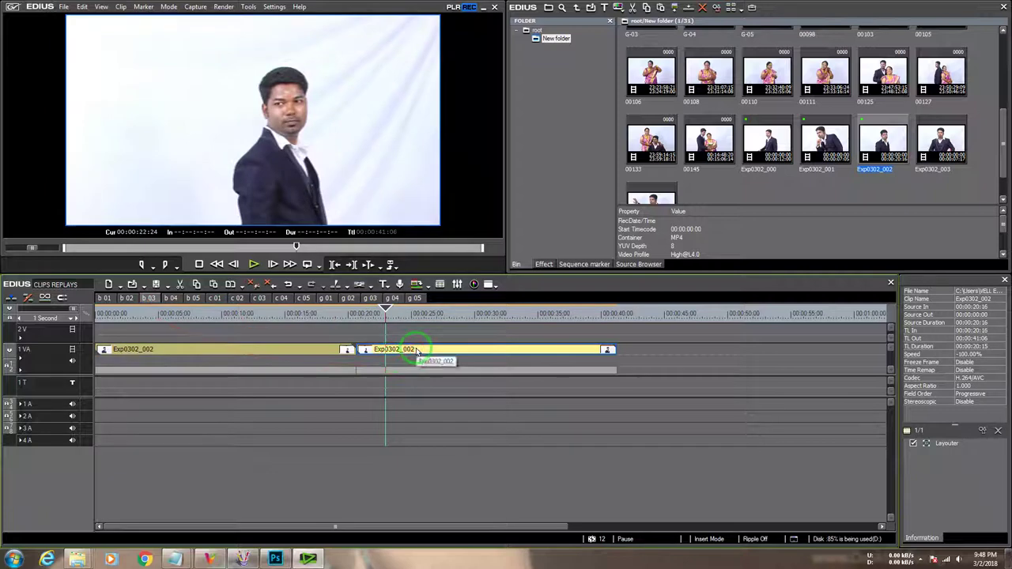
key("Delete")
left_click(299, 313)
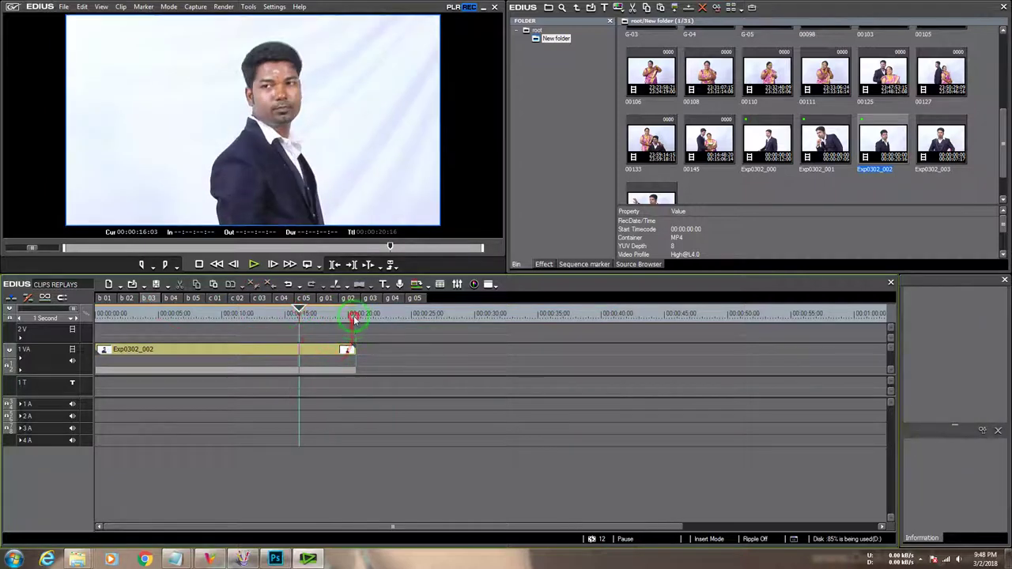
left_click(353, 318)
Step: Replace the B-04 placeholder in sequence b 04 with the Exp0302_003 clip at the start of track 1 VA
left_click(174, 299)
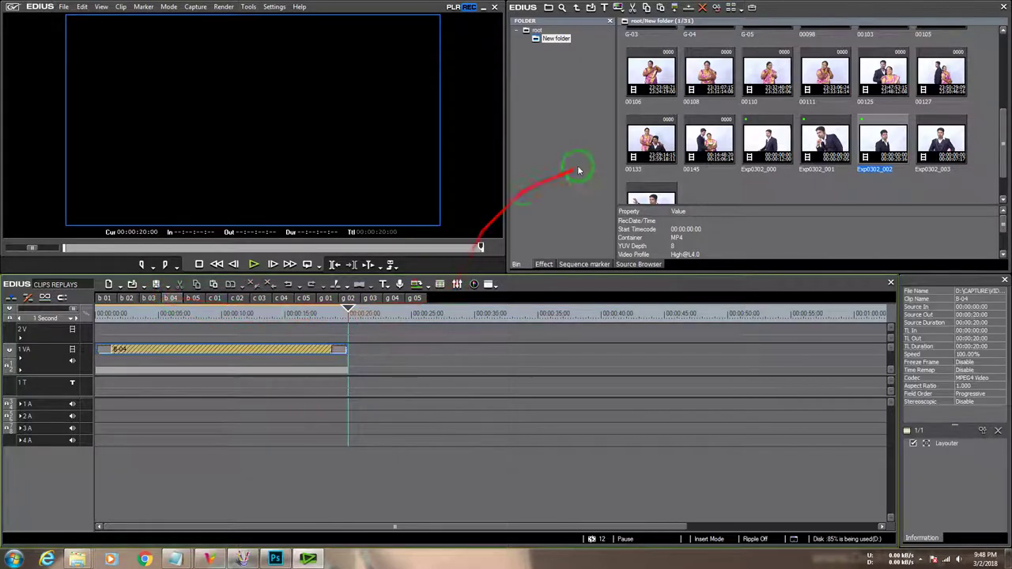
left_click(263, 353)
key("Delete")
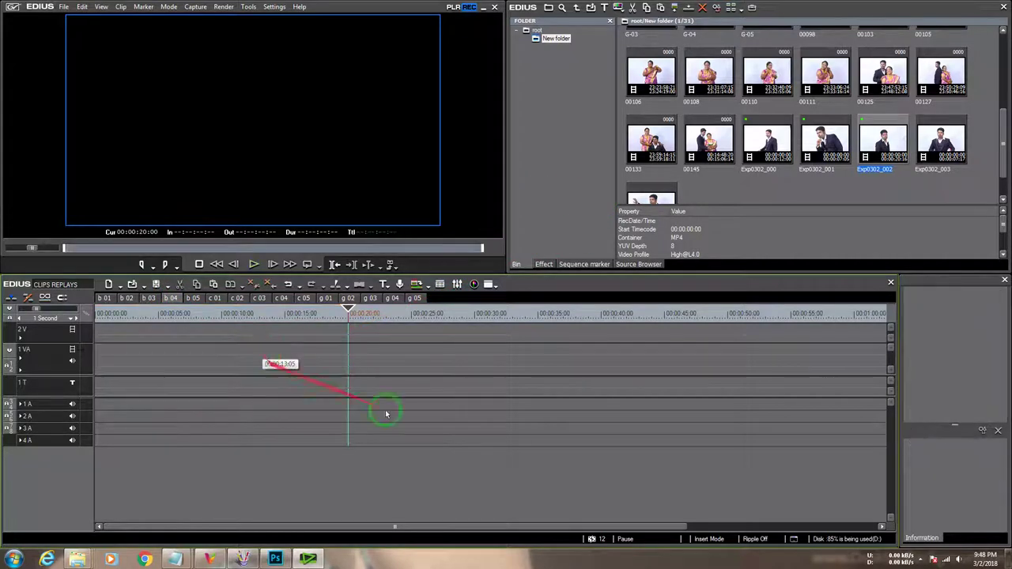
left_click(937, 144)
key("shift+Return")
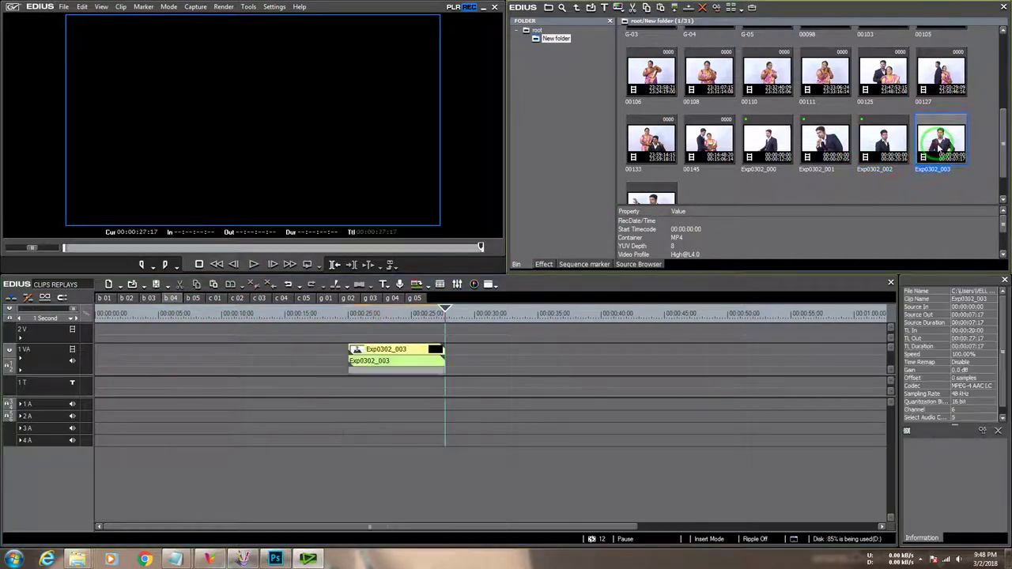
left_click_drag(430, 348, 177, 355)
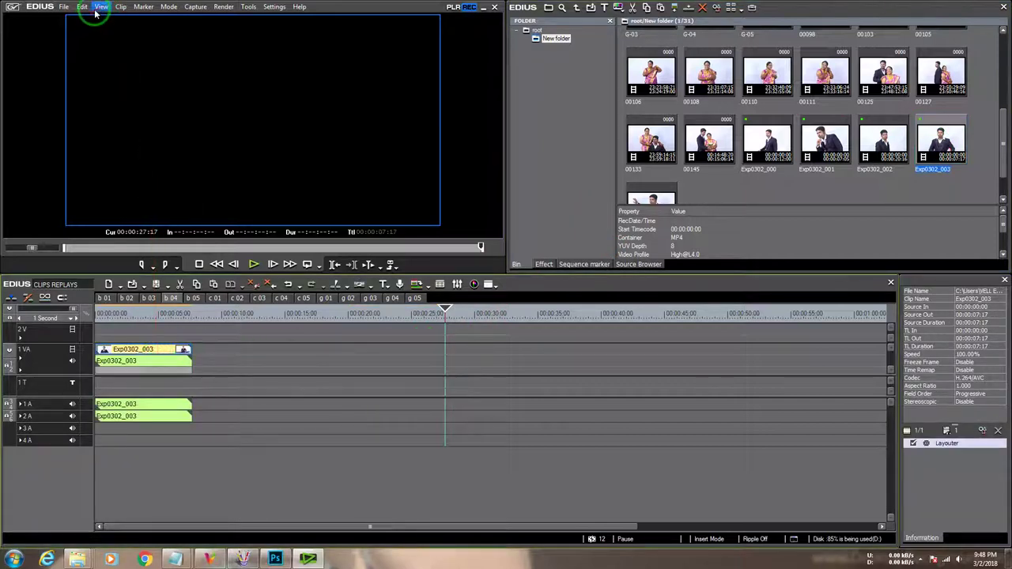
Step: Ripple delete the audio part of the Exp0302_003 clip in sequence b 04
right_click(170, 355)
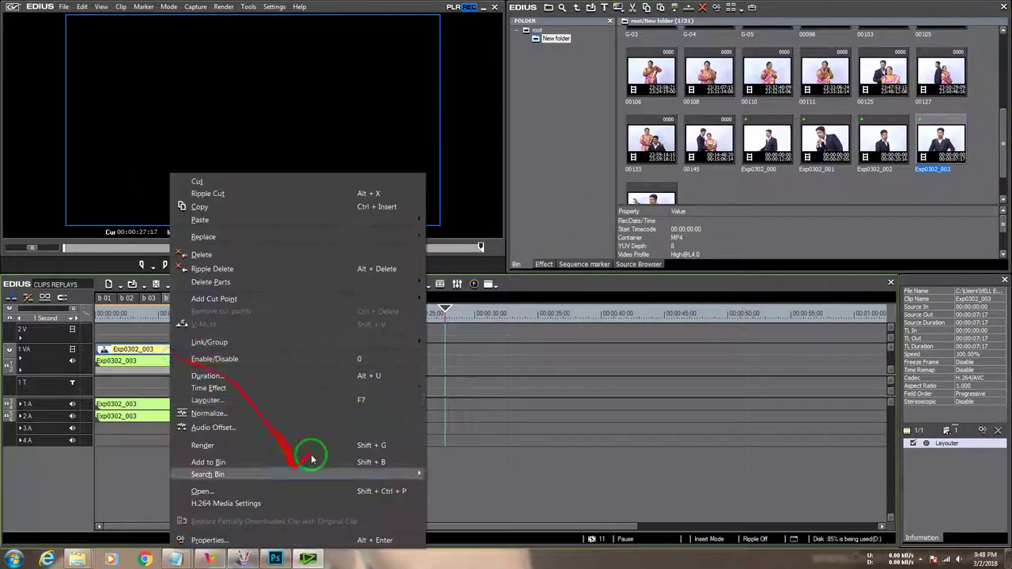
mouse_move(307, 282)
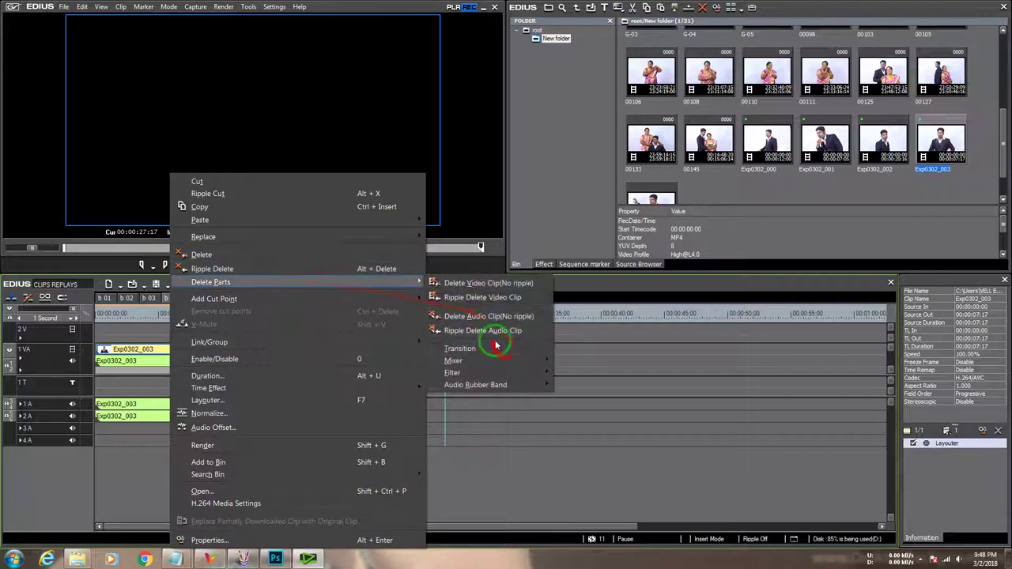
left_click(493, 334)
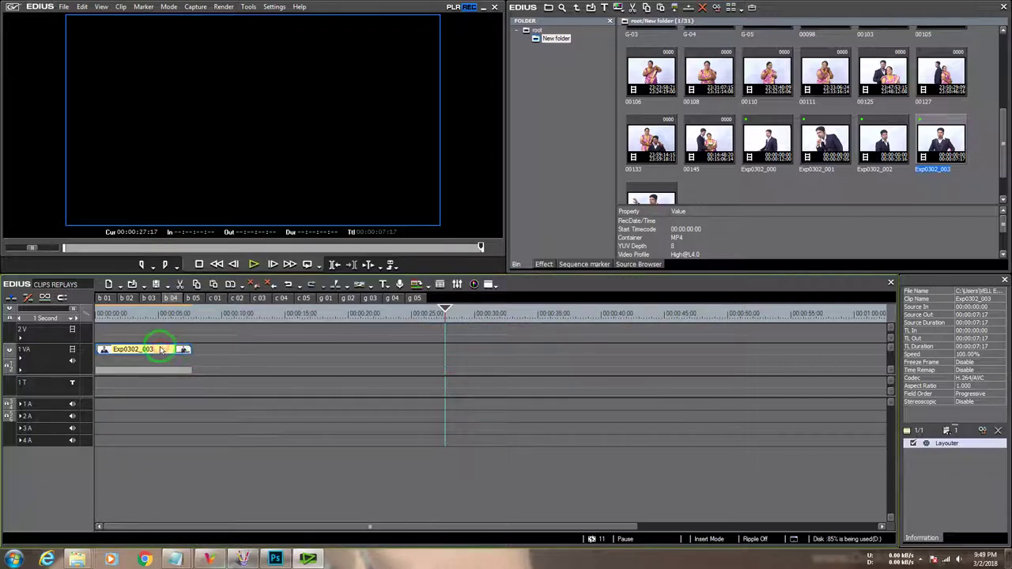
Step: Paste two more copies of the Exp0302_003 clip from 00:00:07:17 in sequence b 04
left_click(192, 314)
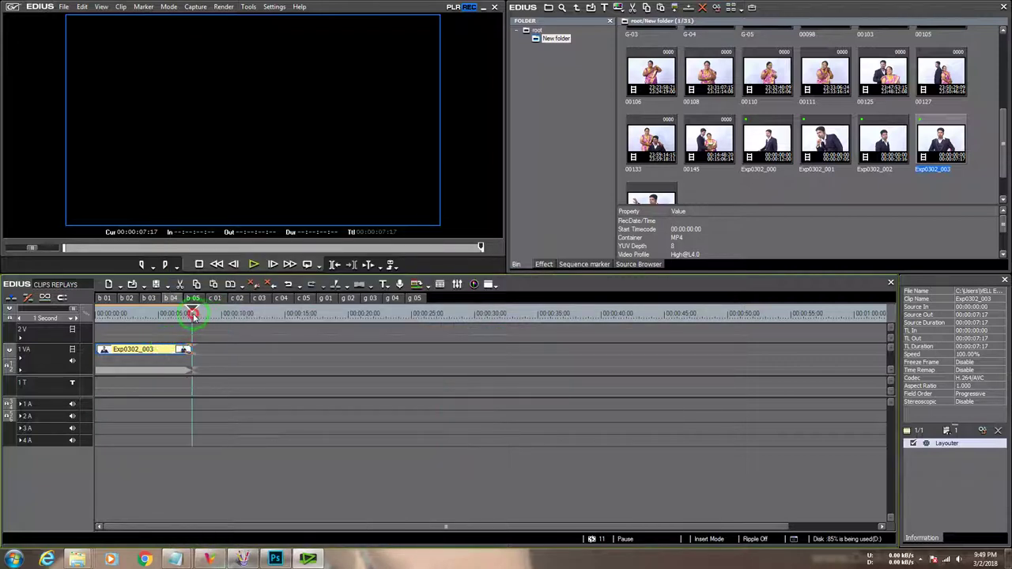
key("ctrl+v")
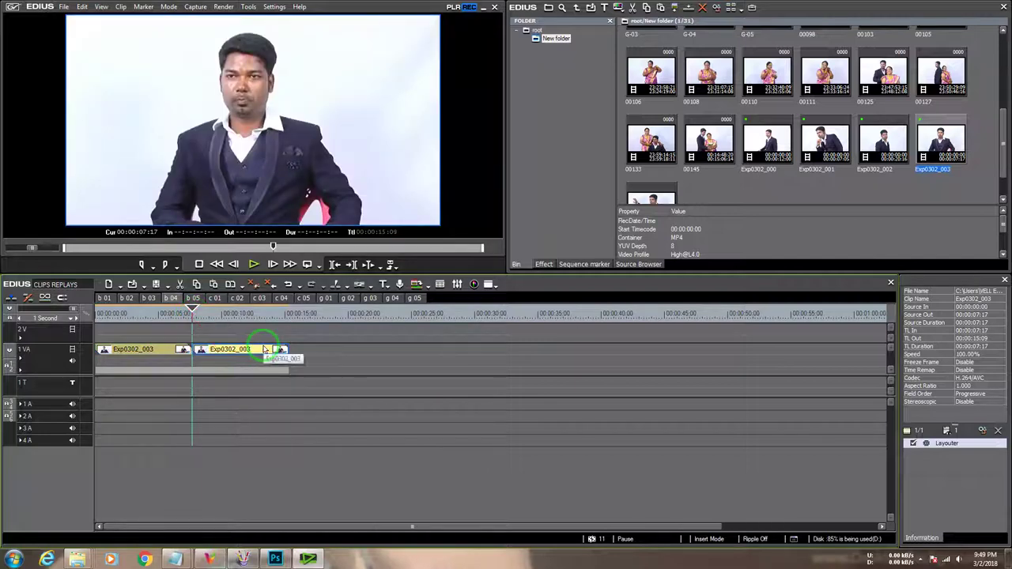
key("ctrl+v")
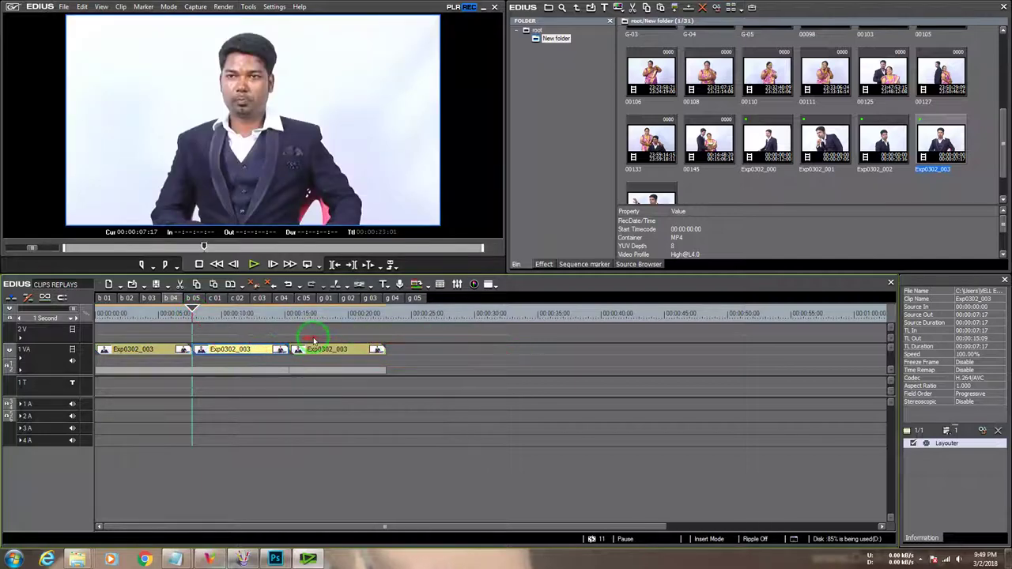
Step: Replace the B-05 placeholder in sequence b 05 with the Exp0302_004 clip at the start of track 1 VA
left_click(192, 298)
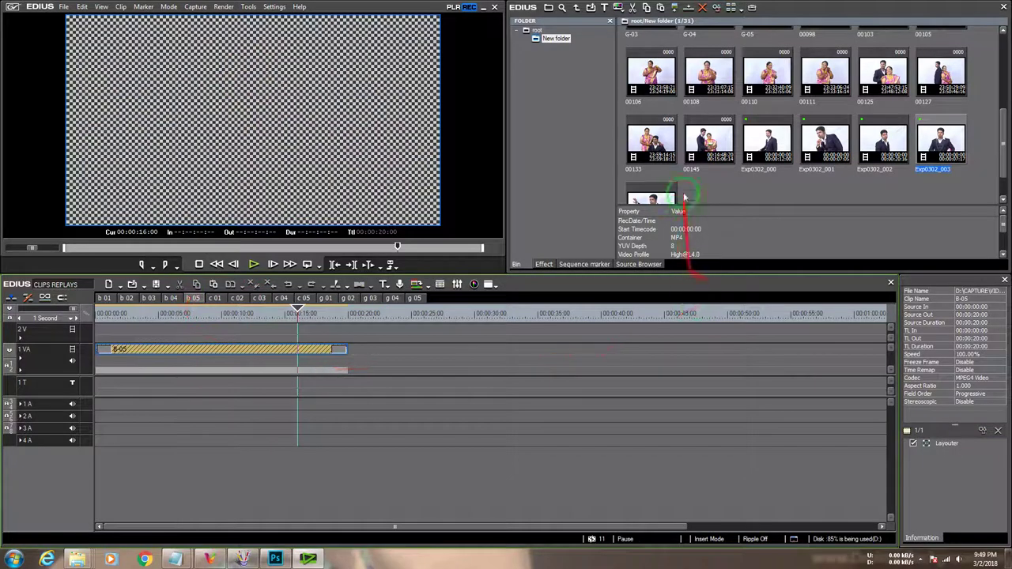
left_click(324, 351)
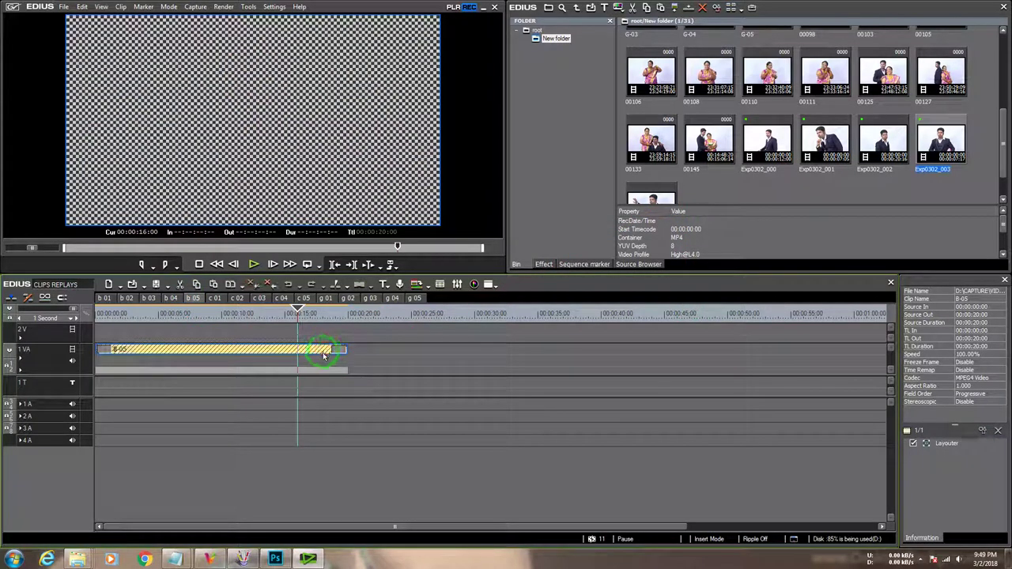
key("Delete")
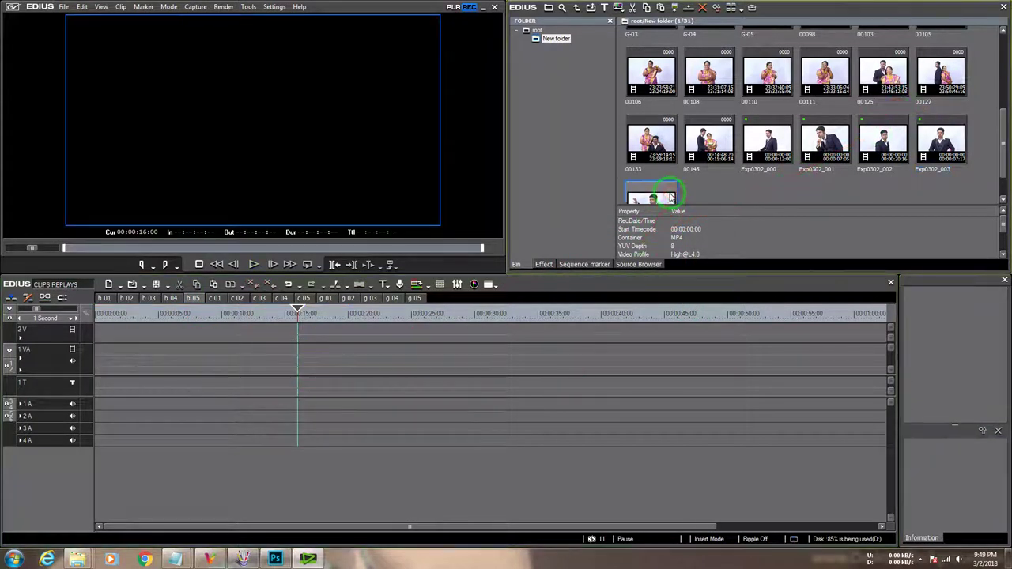
scroll(669, 192, "down", 1)
left_click(669, 192)
key("shift+Return")
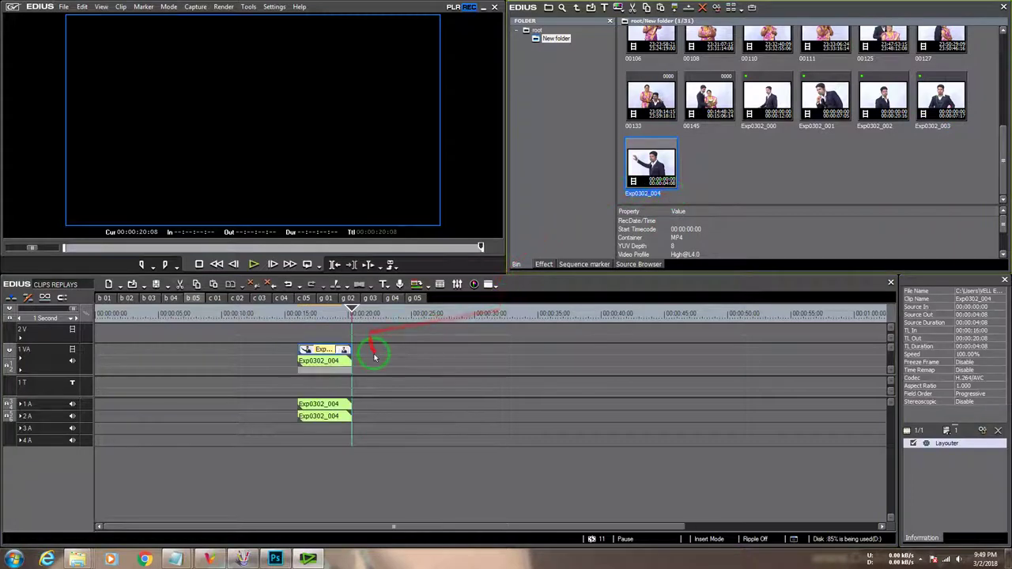
left_click_drag(317, 357, 101, 363)
Step: Ripple delete the audio part of the Exp0302_004 clip in sequence b 05
right_click(103, 361)
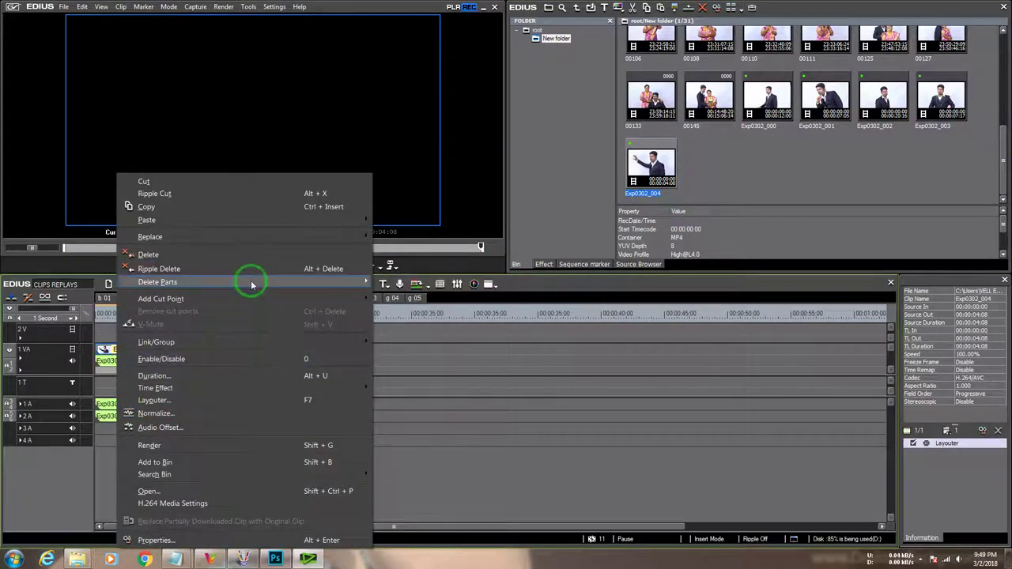
left_click(403, 331)
left_click(126, 362)
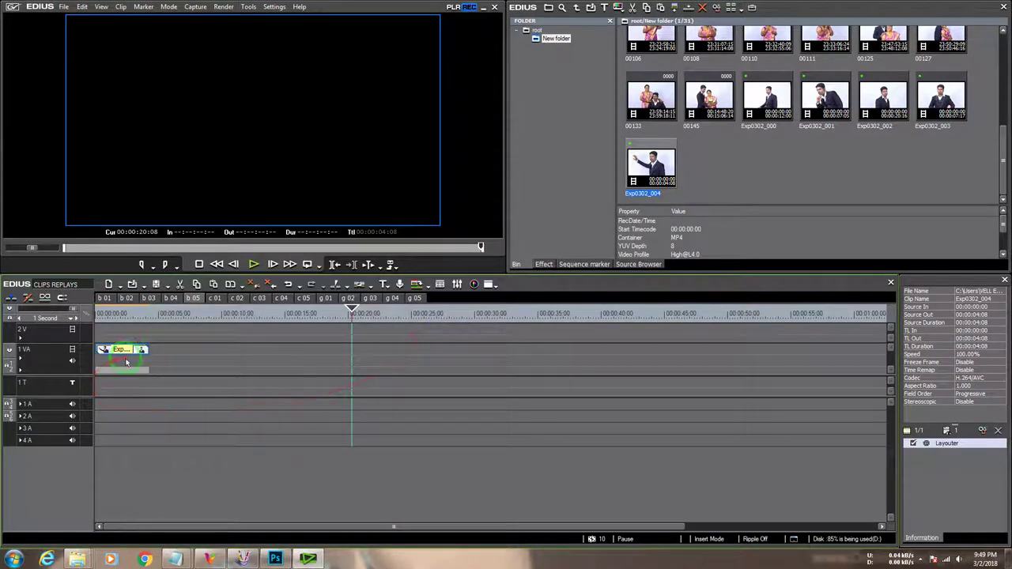
Step: Paste four more copies of the Exp0302_004 clip from 00:00:04:08 in sequence b 05
left_click(127, 314)
left_click(143, 349)
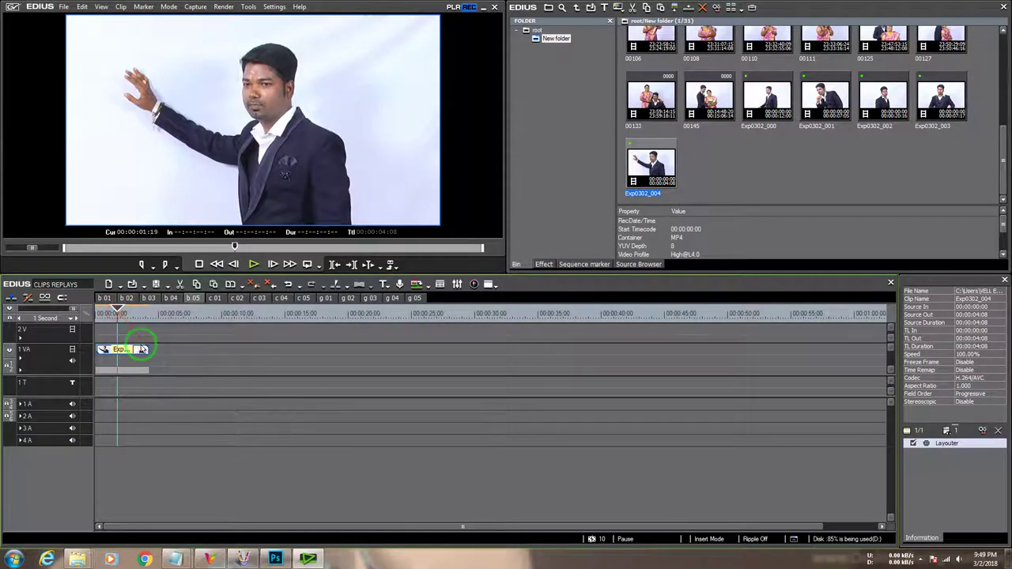
left_click(151, 314)
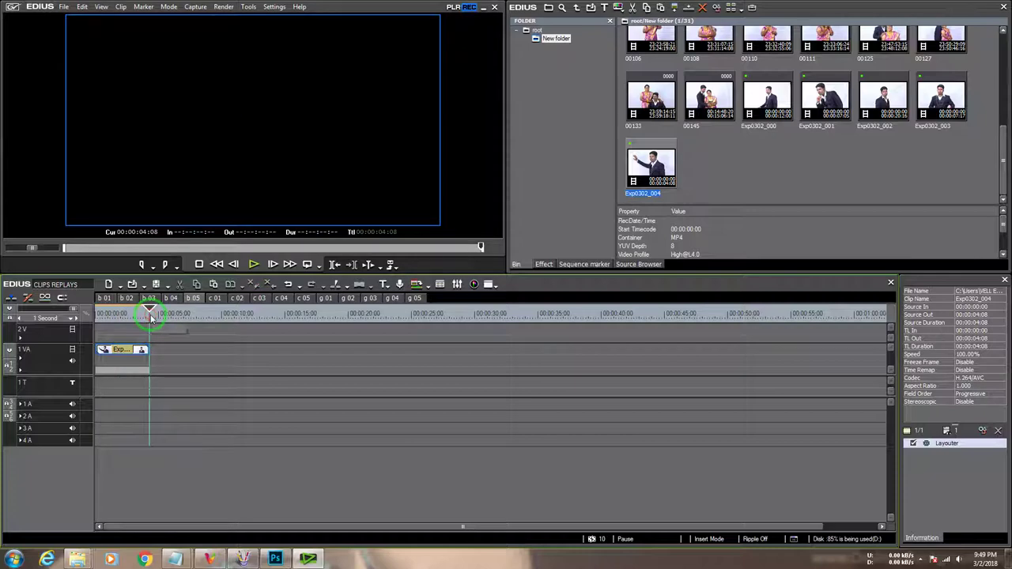
key("ctrl+v")
key("ctrl+v")
key("ctrl+v")
key("ctrl+v")
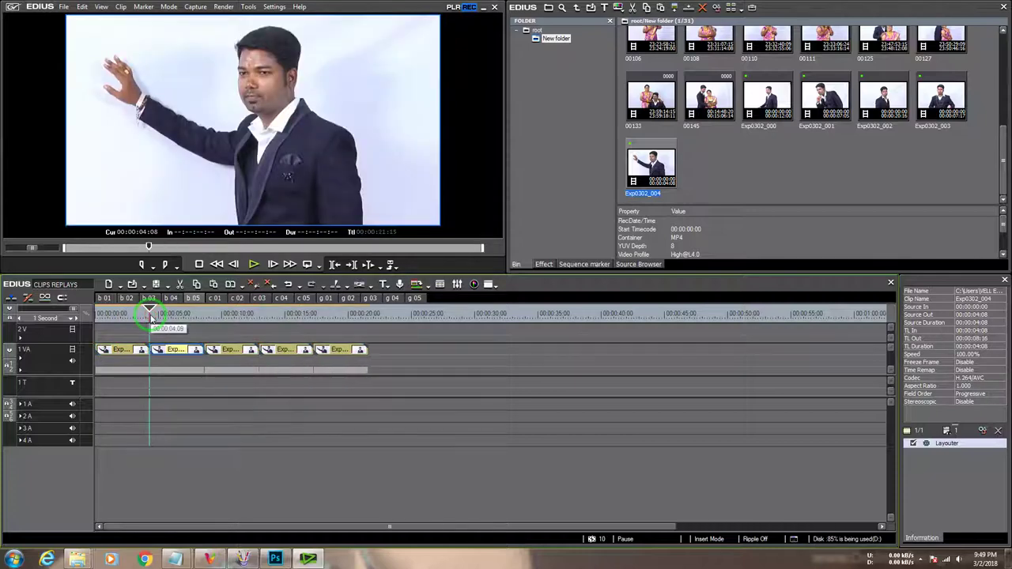
Step: Replace the C-01 placeholder in sequence c 01 with the 00098 clip at the start of track 1 VA
left_click(214, 299)
left_click(290, 351)
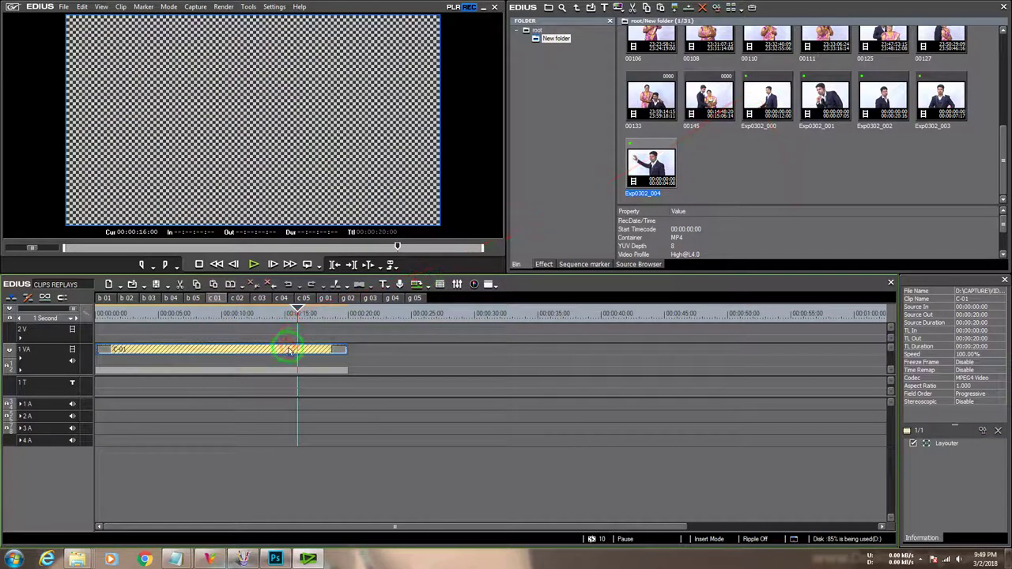
left_click_drag(290, 350, 981, 115)
left_click_drag(811, 107, 96, 351)
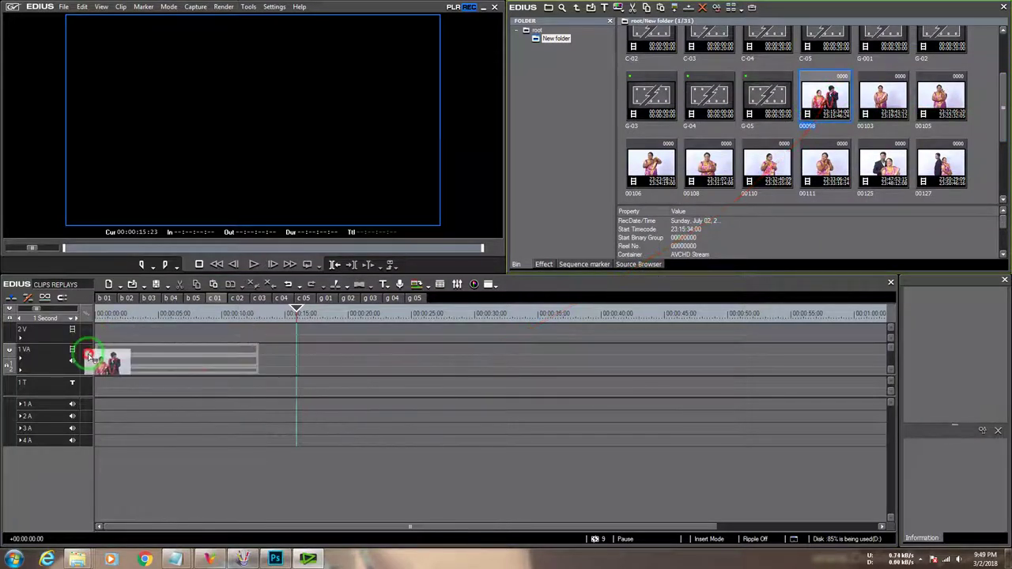
Step: Ripple delete the audio part of the 00098 clip in sequence c 01
right_click(141, 354)
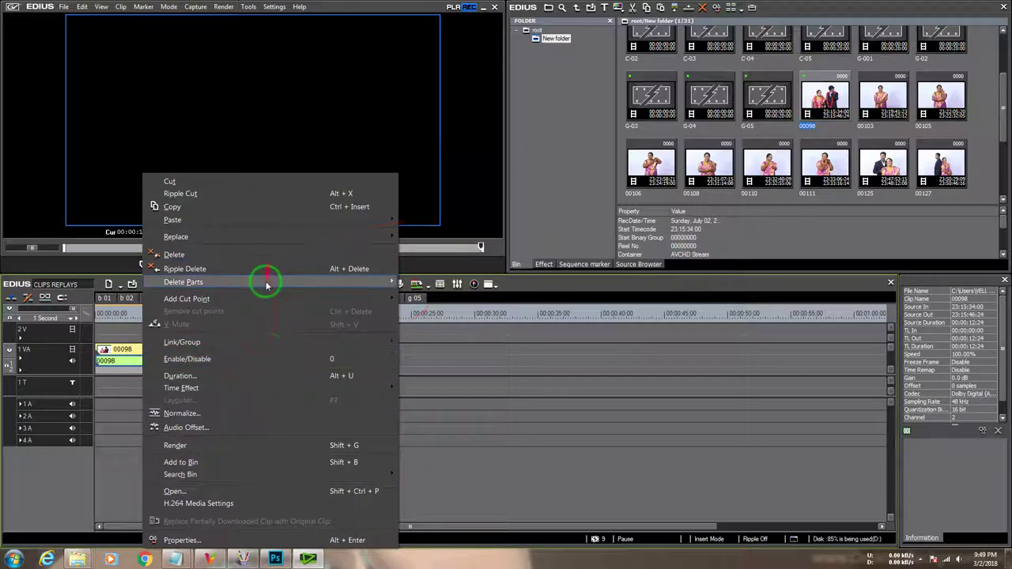
mouse_move(264, 282)
left_click(411, 329)
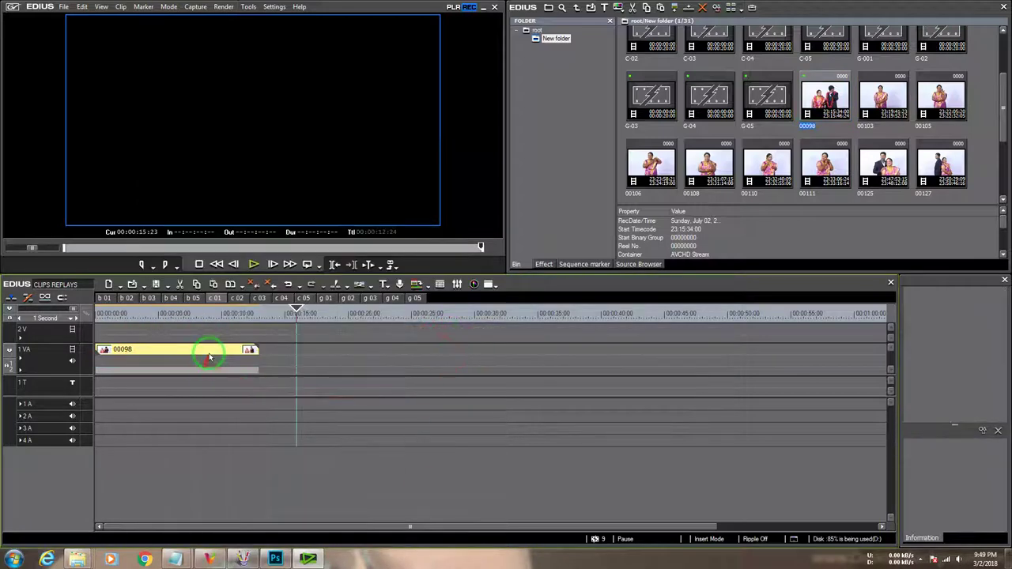
Step: Duplicate the 00098 clip in sequence c 01 at 00:00:12:24 and check where the copy ends
left_click(209, 358)
left_click(261, 313)
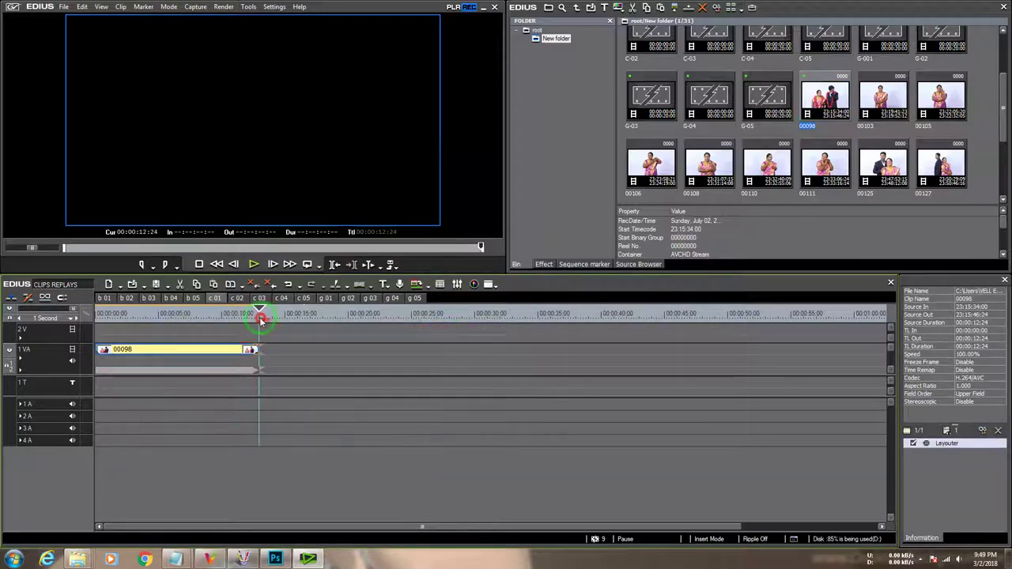
key("ctrl+v")
left_click(419, 316)
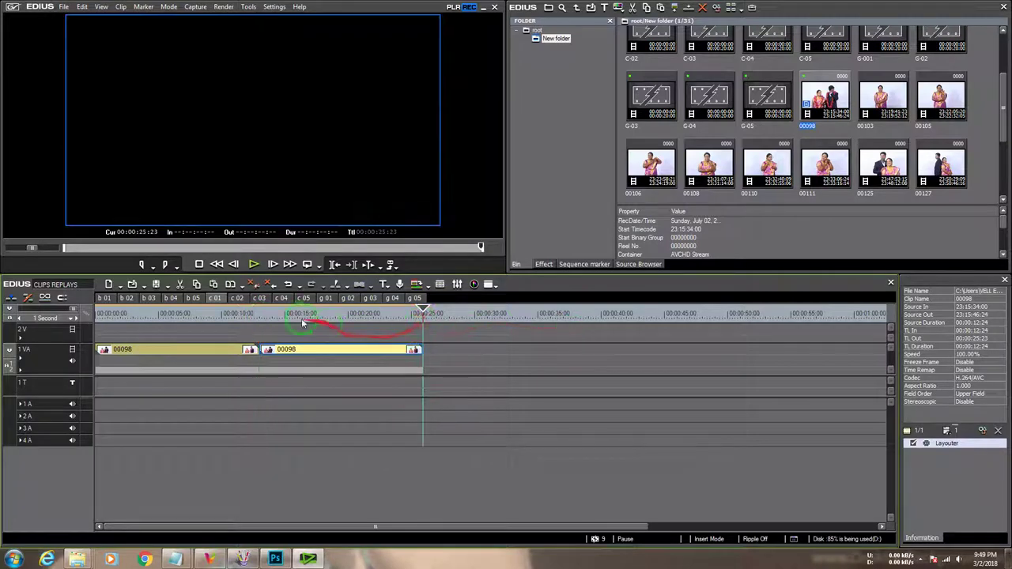
Step: Replace the C-02 placeholder in sequence c 02 with the 00125 clip and delete the gap before it
left_click(237, 302)
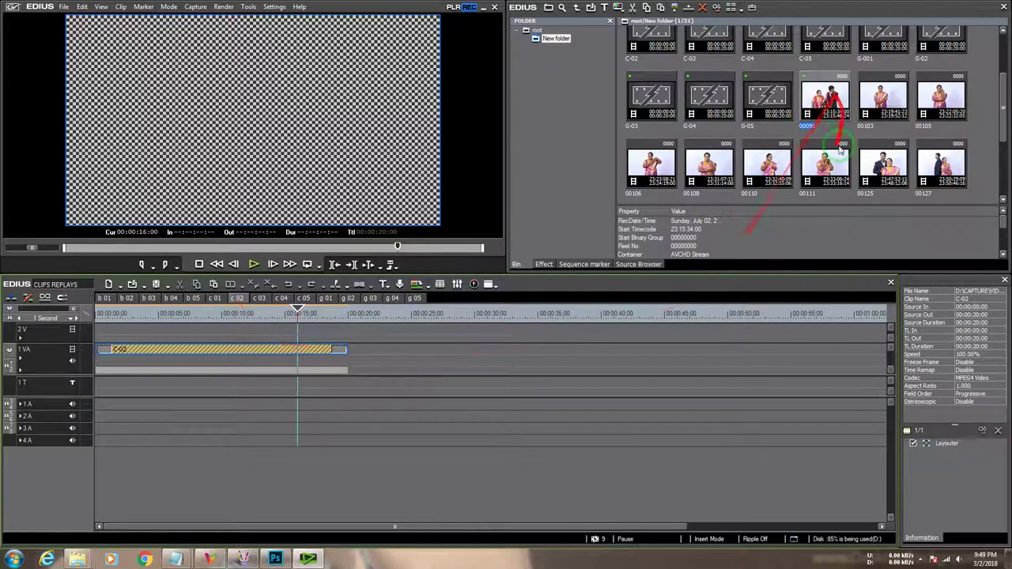
left_click_drag(903, 185, 372, 362)
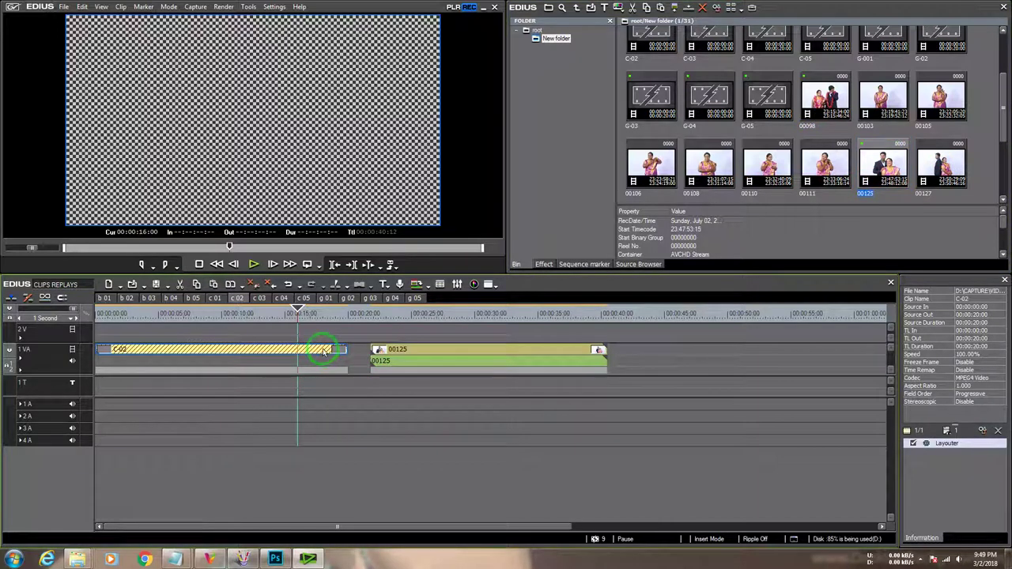
key("Delete")
right_click(310, 351)
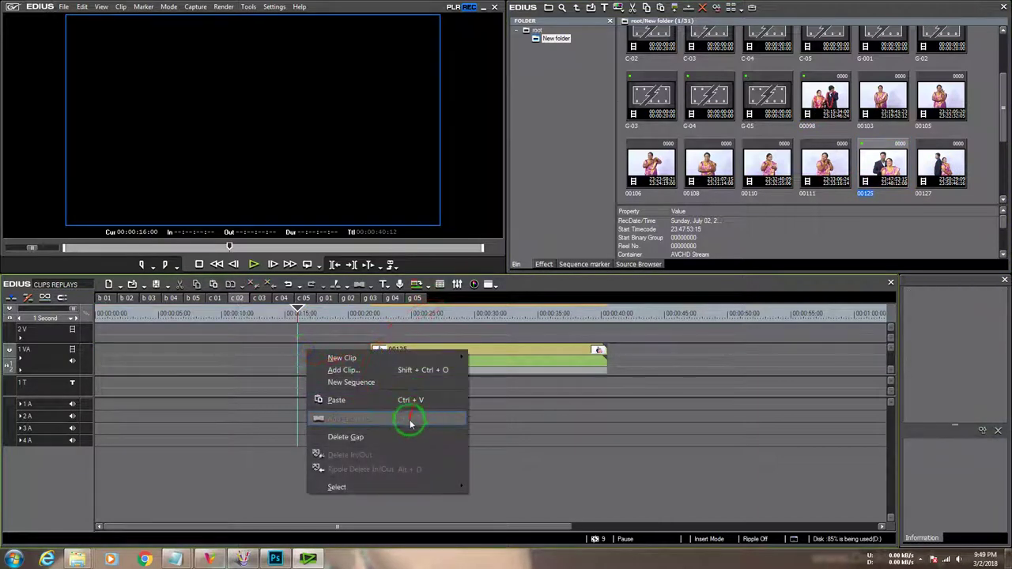
left_click(411, 440)
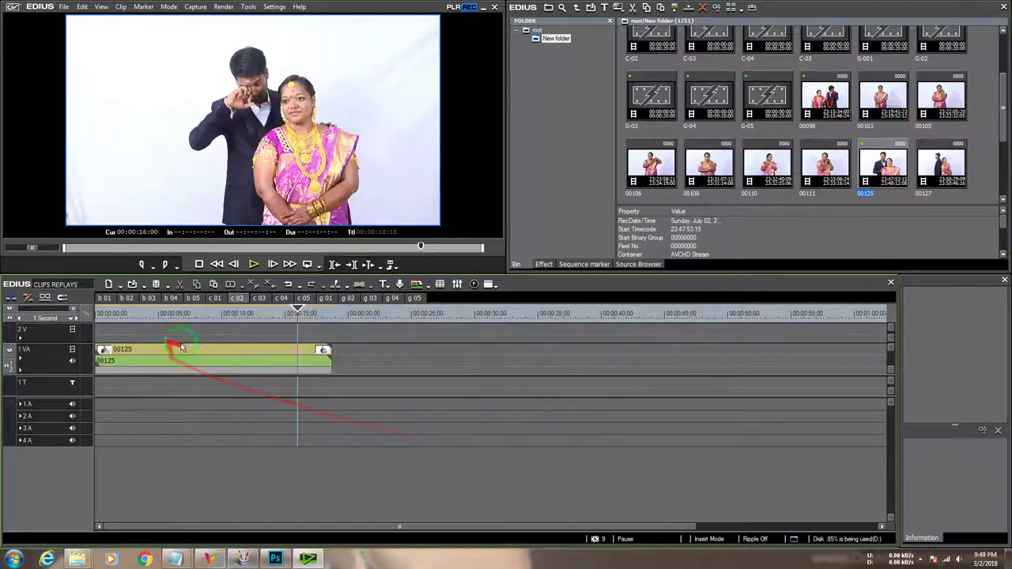
left_click(303, 351)
right_click(302, 352)
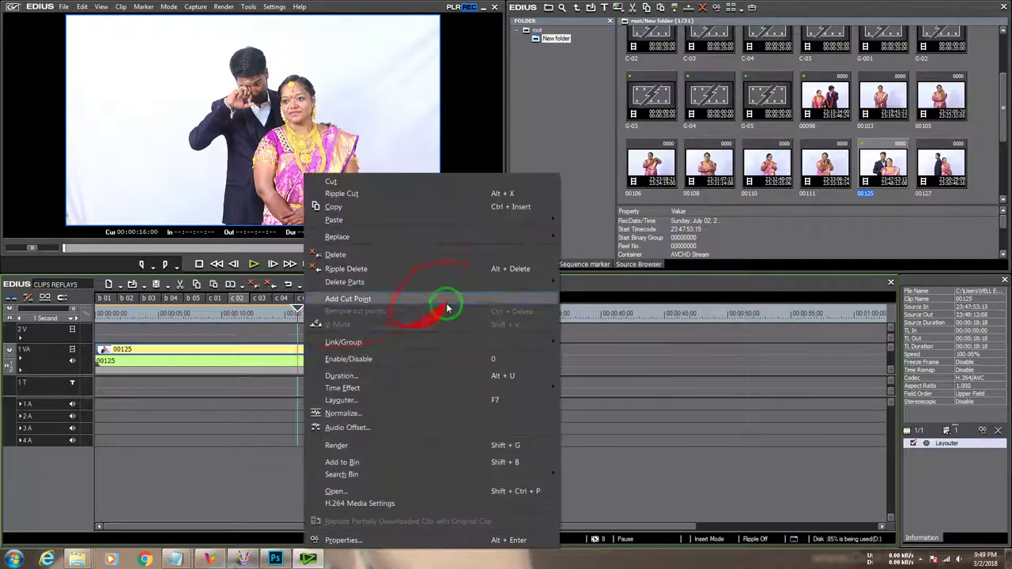
left_click(443, 268)
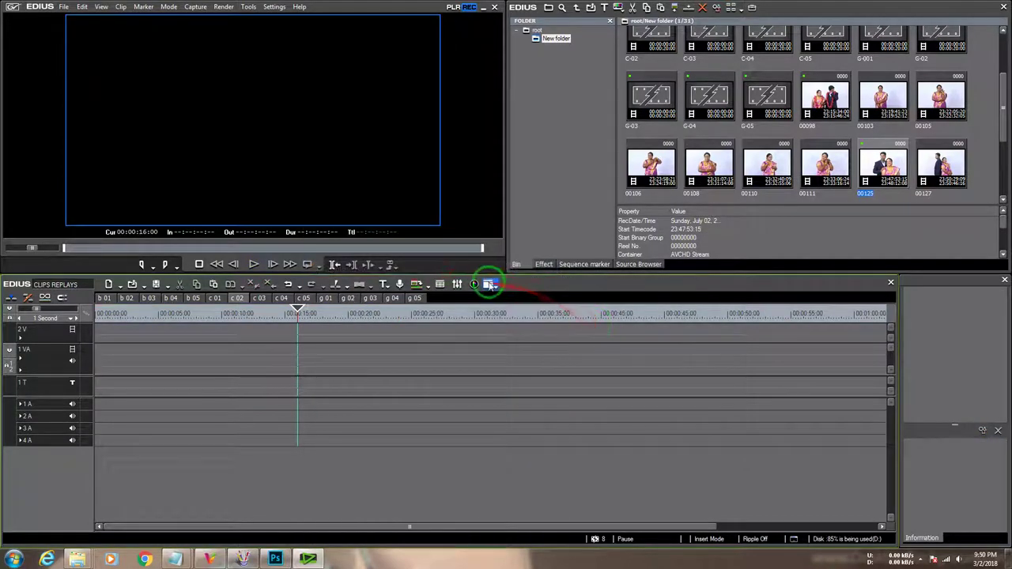
key("ctrl+z")
Step: Ripple delete the audio part of the 00125 clip in sequence c 02 and place a copy of the clip at 00:00:18:18
right_click(272, 352)
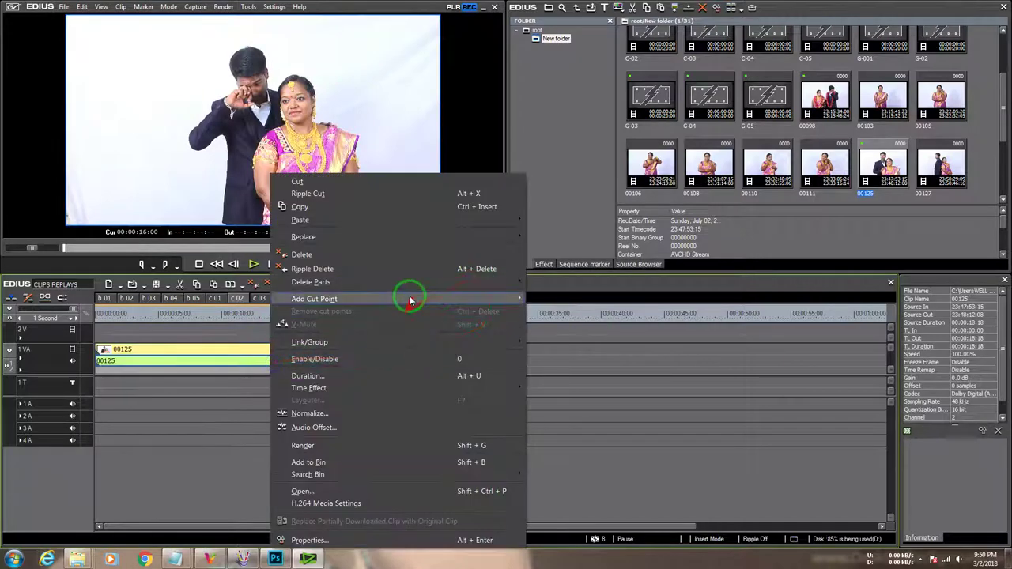
mouse_move(452, 283)
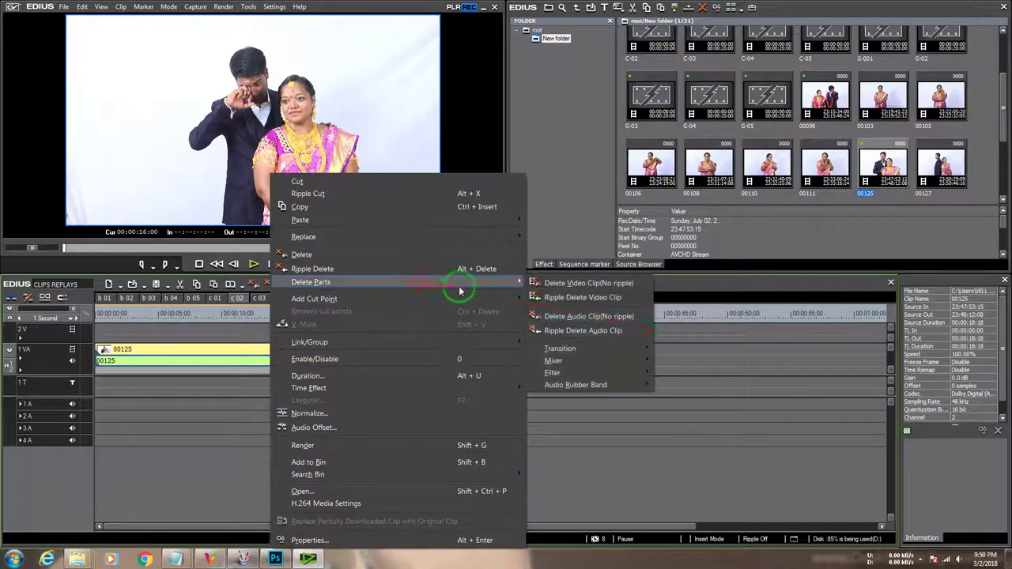
left_click(617, 333)
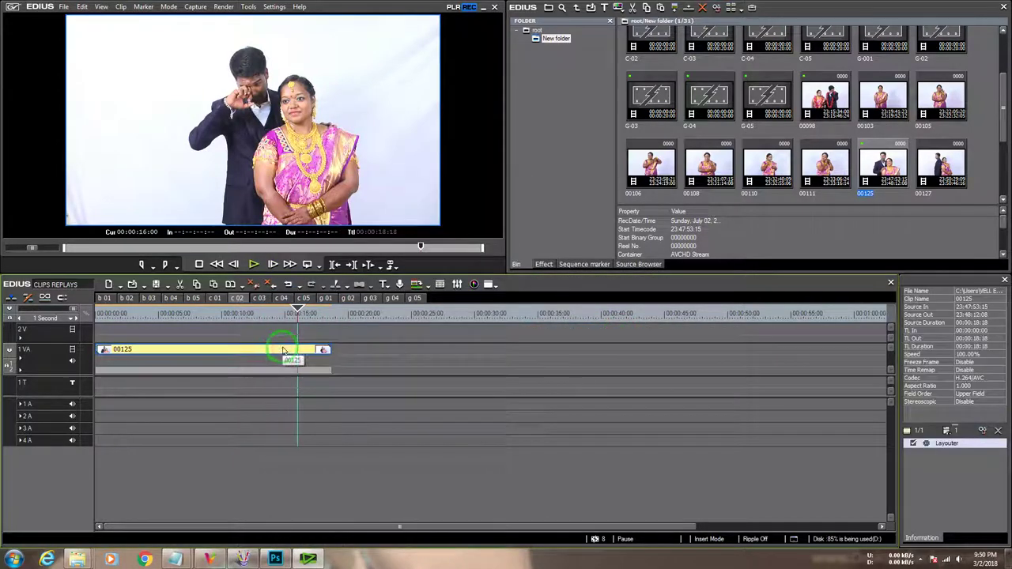
right_click(350, 327)
left_click(332, 315)
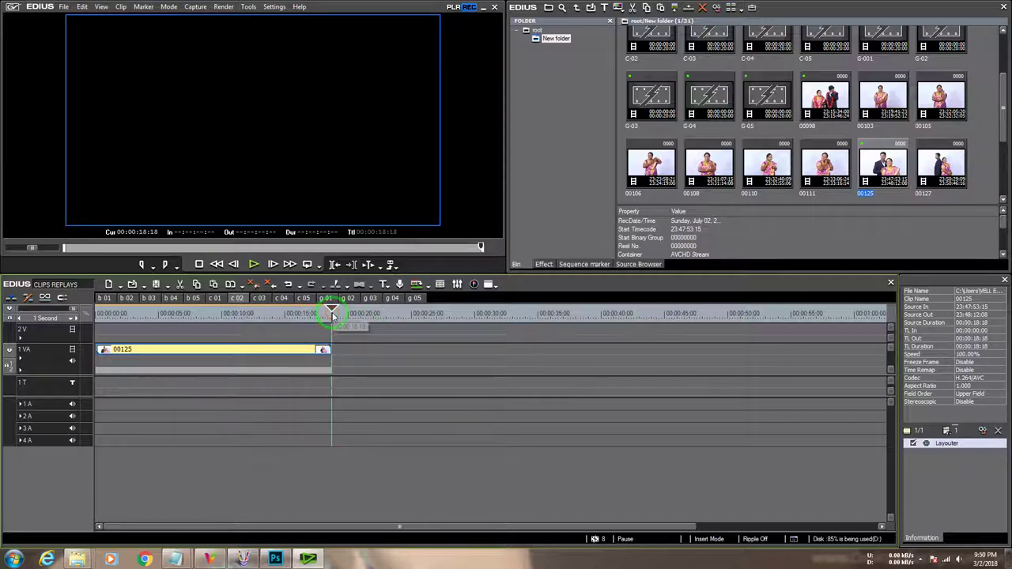
key("bracketleft")
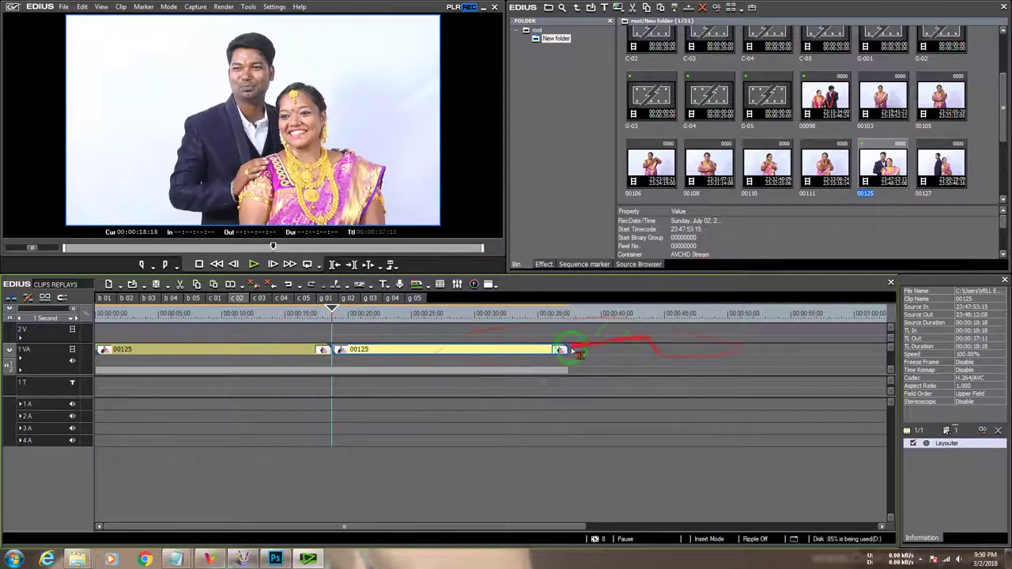
left_click(414, 354)
Step: Replace the C-03 placeholder in sequence c 03 with the 00127 clip on track 1 VA and delete the gap before it
left_click(266, 301)
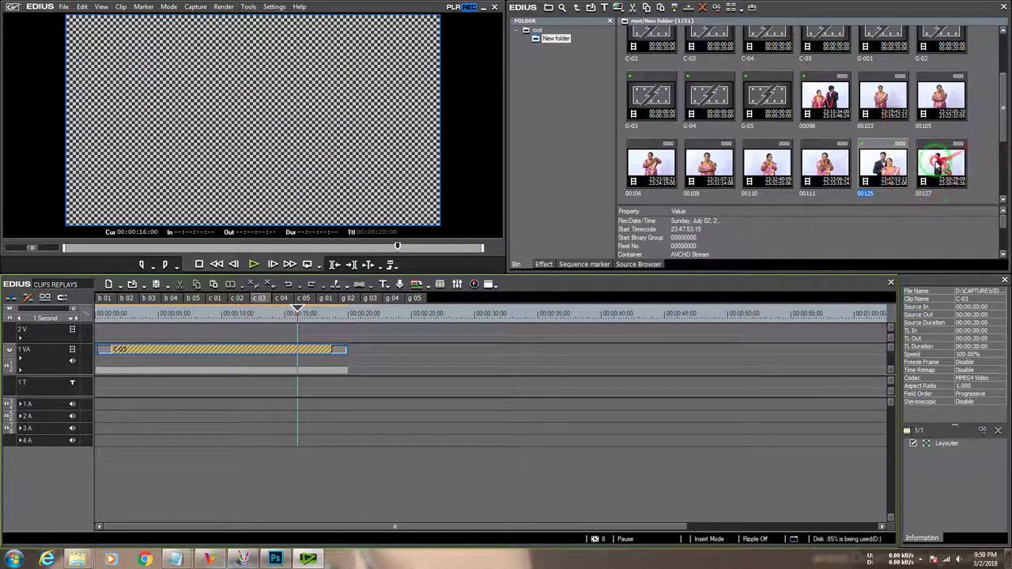
left_click_drag(941, 163, 389, 360)
left_click(300, 354)
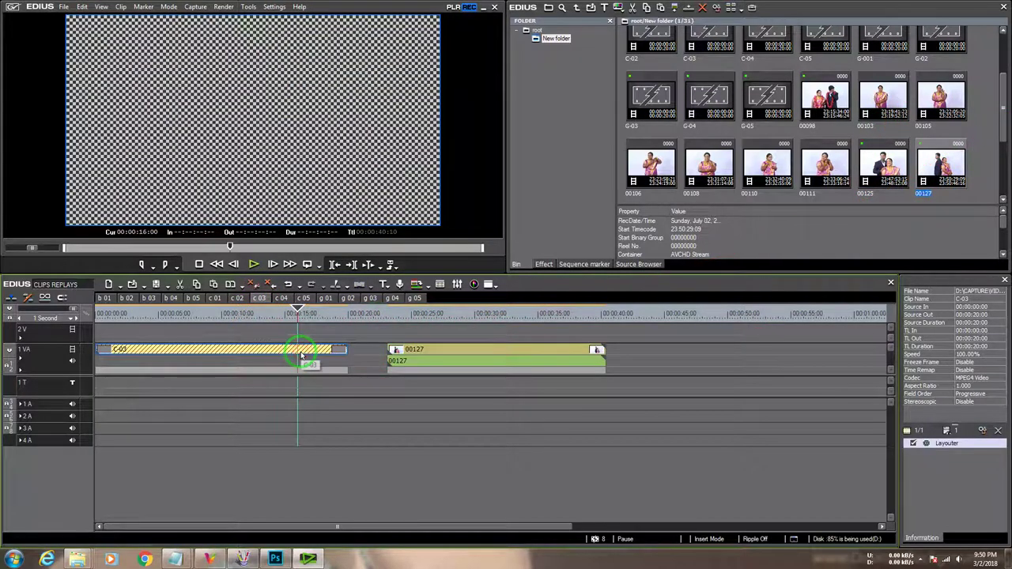
key("Delete")
right_click(284, 357)
left_click(338, 448)
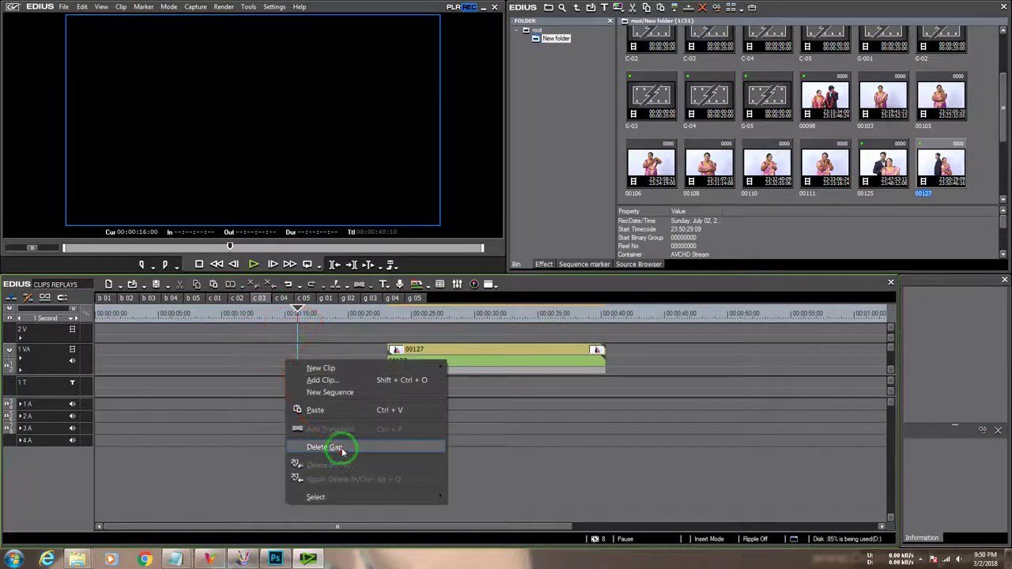
Step: Ripple delete the audio part of the 00127 clip in sequence c 03 and place a copy of the clip at 00:00:17:07
left_click(199, 360)
right_click(200, 359)
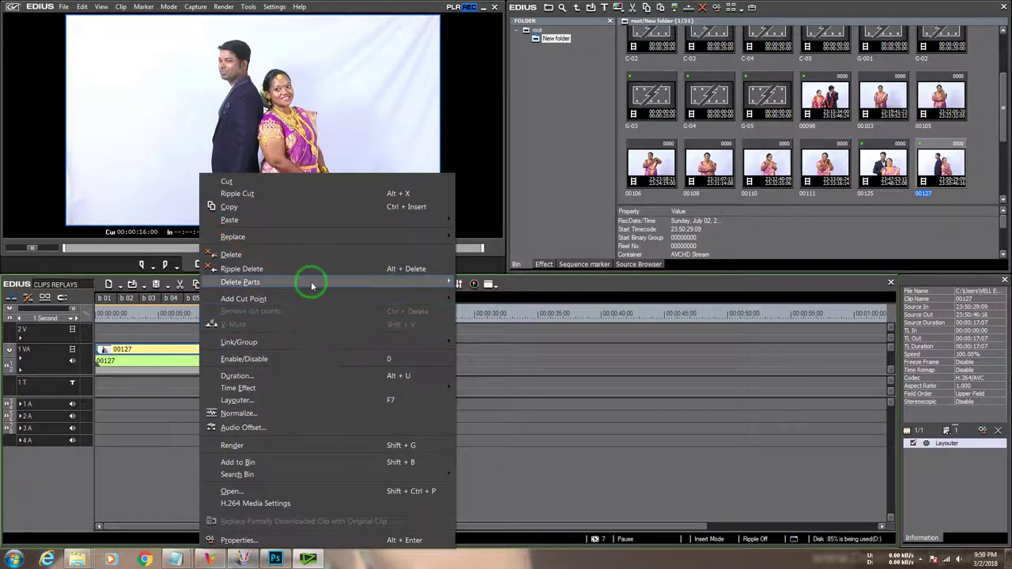
mouse_move(311, 282)
left_click(490, 334)
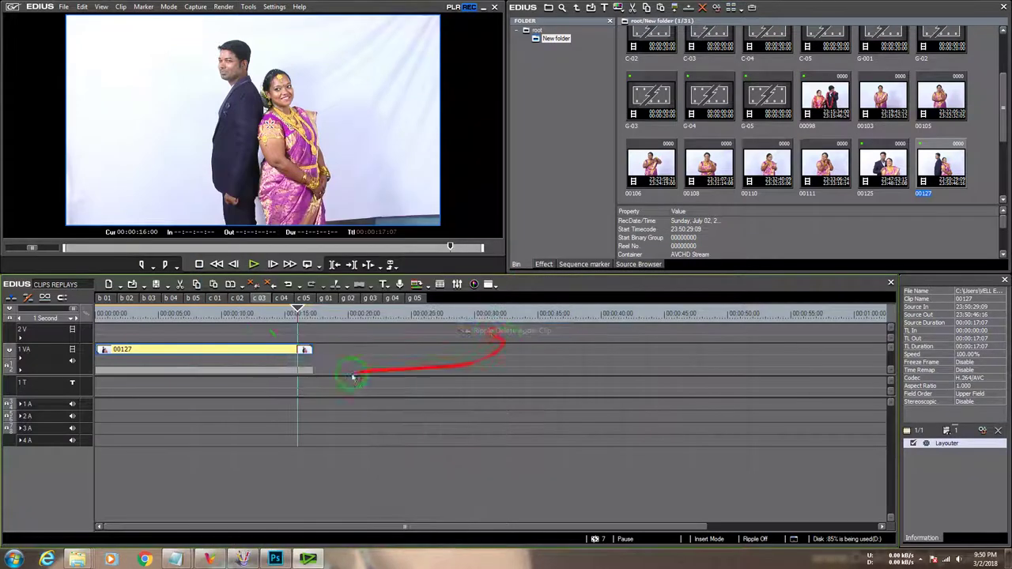
left_click(315, 314)
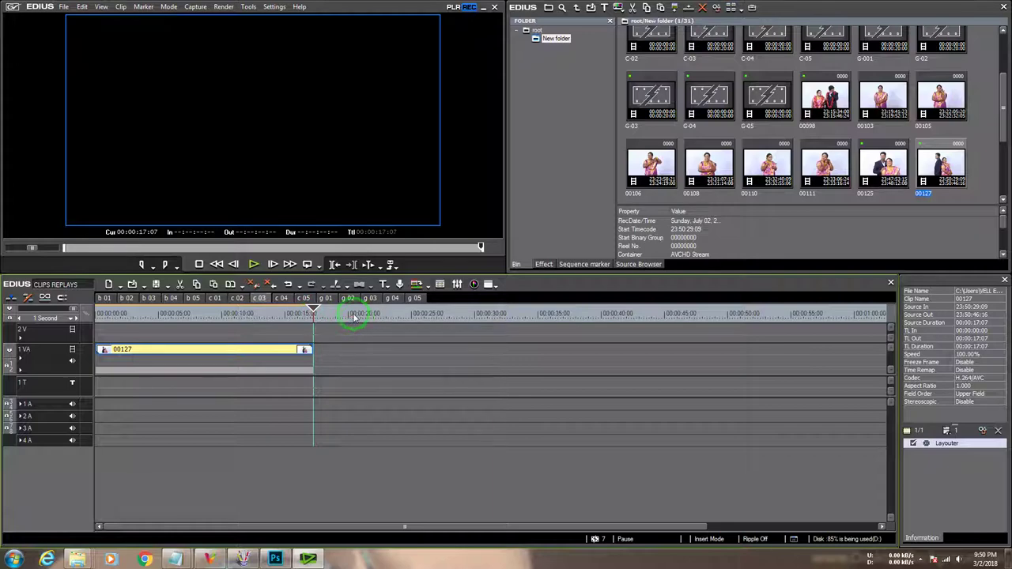
key("ctrl+v")
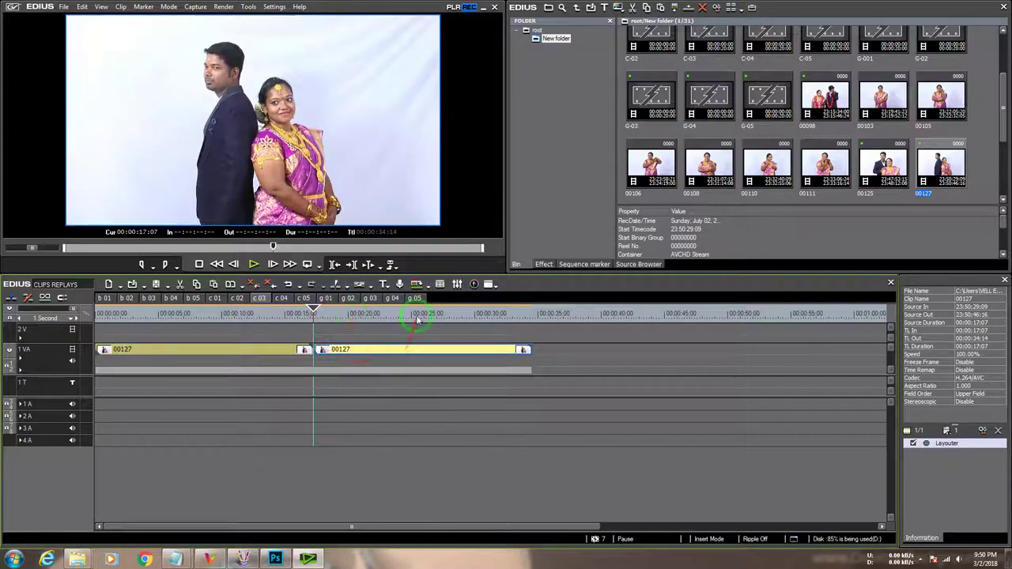
Step: Replace the C-04 placeholder in sequence c 04 with the 00133 clip on track 1 VA and delete the gap before it
left_click(280, 298)
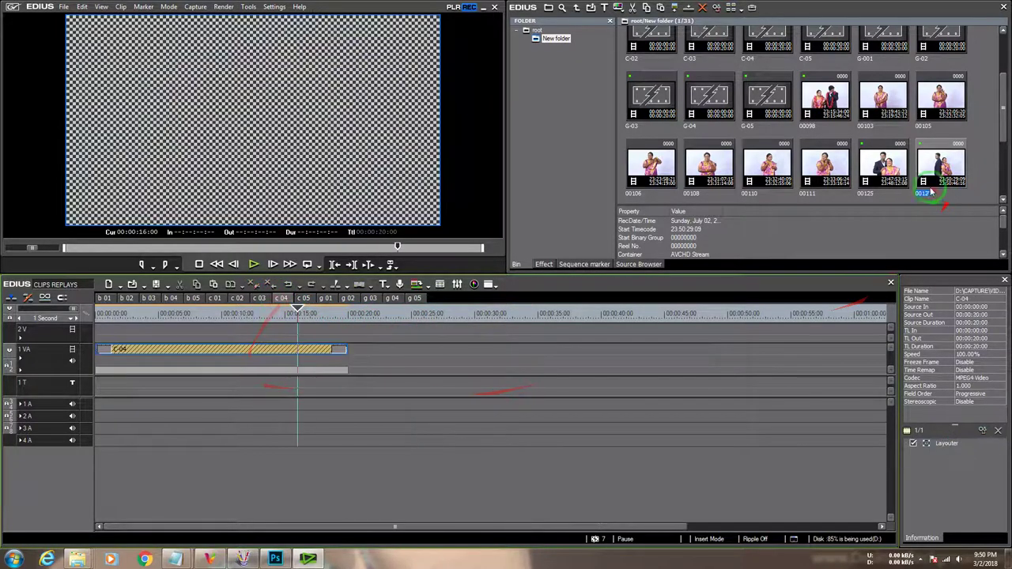
scroll(1008, 162, "down", 1)
mouse_move(651, 177)
left_mouse_down()
mouse_move(445, 360)
mouse_move(651, 177)
left_mouse_up()
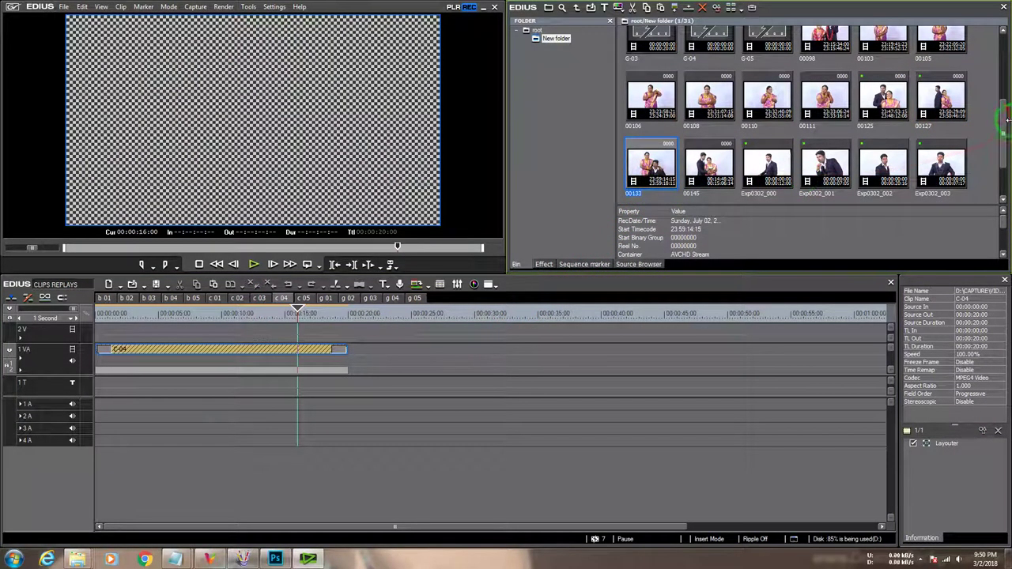
left_click_drag(1006, 136, 683, 127)
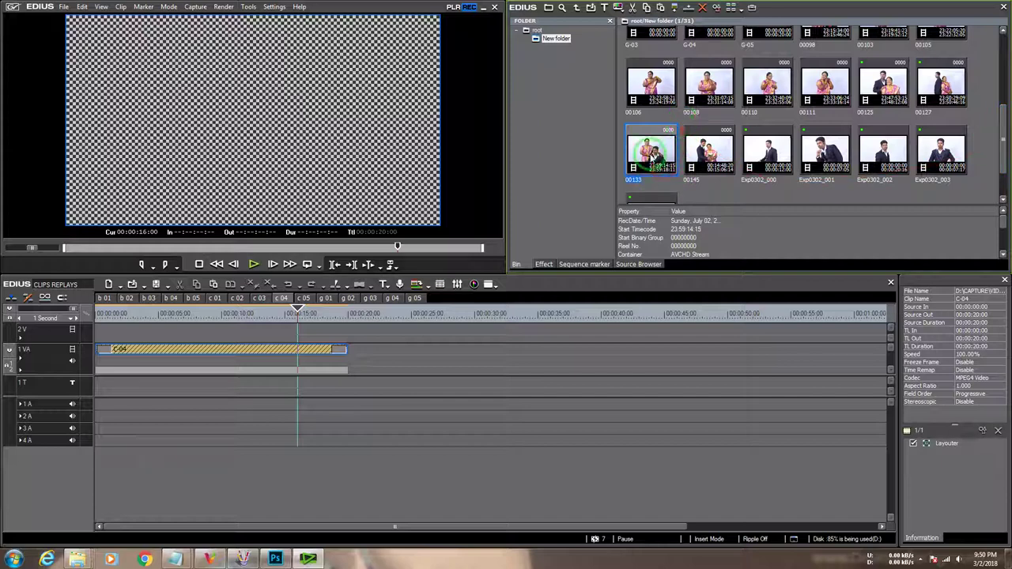
left_click_drag(642, 168, 408, 350)
left_click_drag(1002, 101, 994, 160)
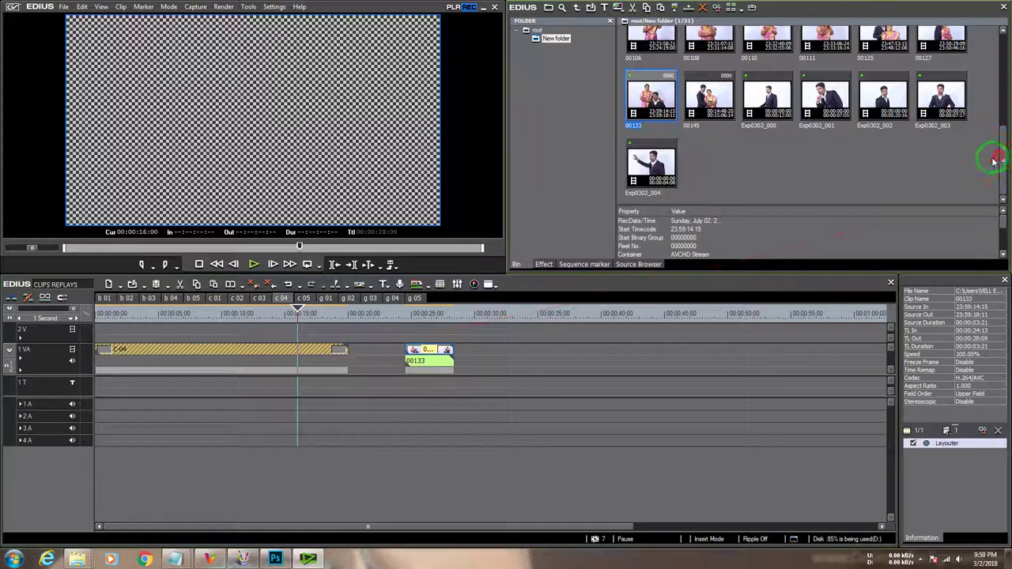
left_click(307, 350)
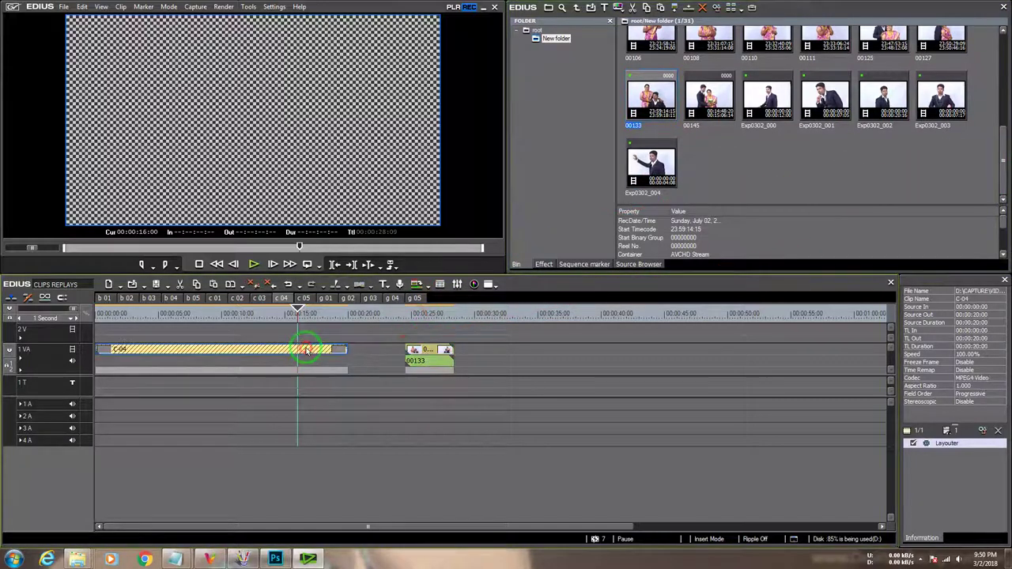
key("Delete")
right_click(300, 351)
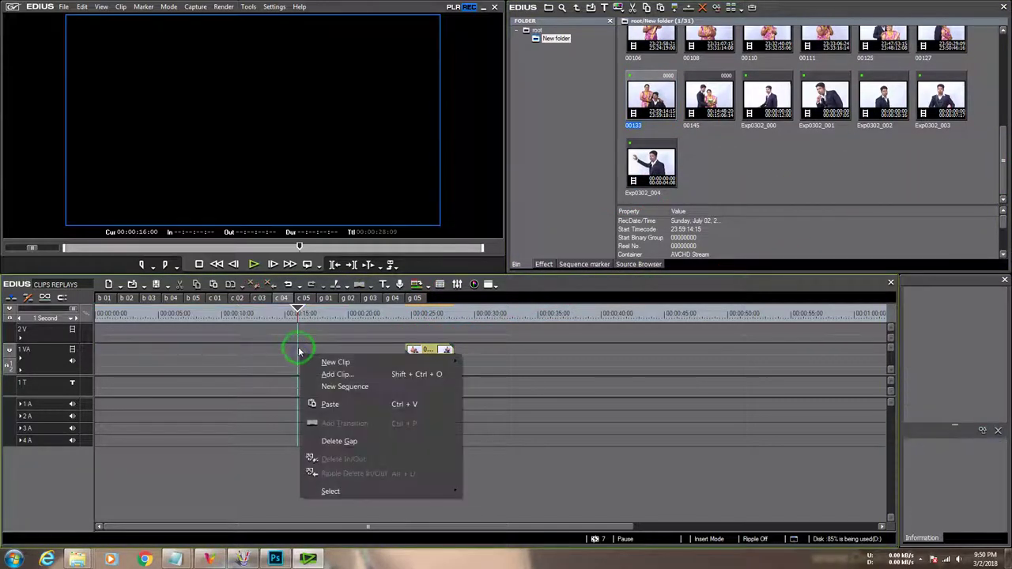
left_click(310, 397)
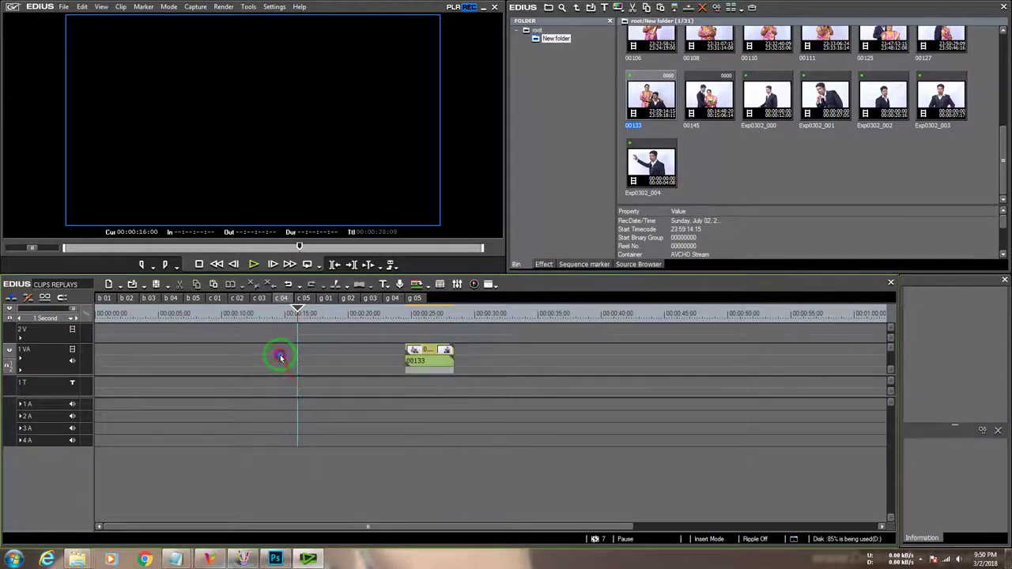
right_click(278, 354)
left_click(299, 439)
Step: Ripple delete the audio part of the 00133 clip in sequence c 04
left_click(116, 351)
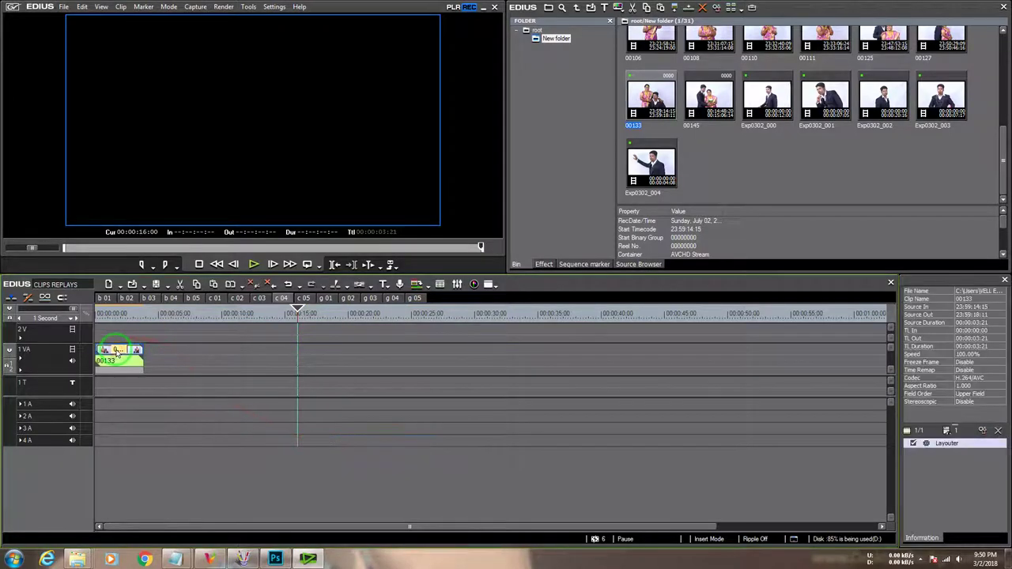
right_click(117, 351)
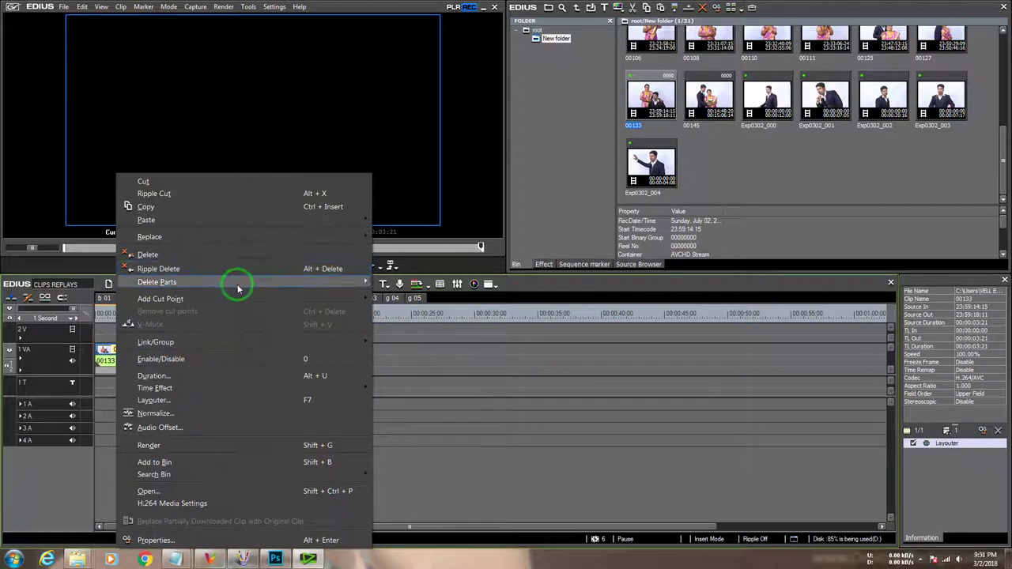
mouse_move(237, 283)
left_click(415, 331)
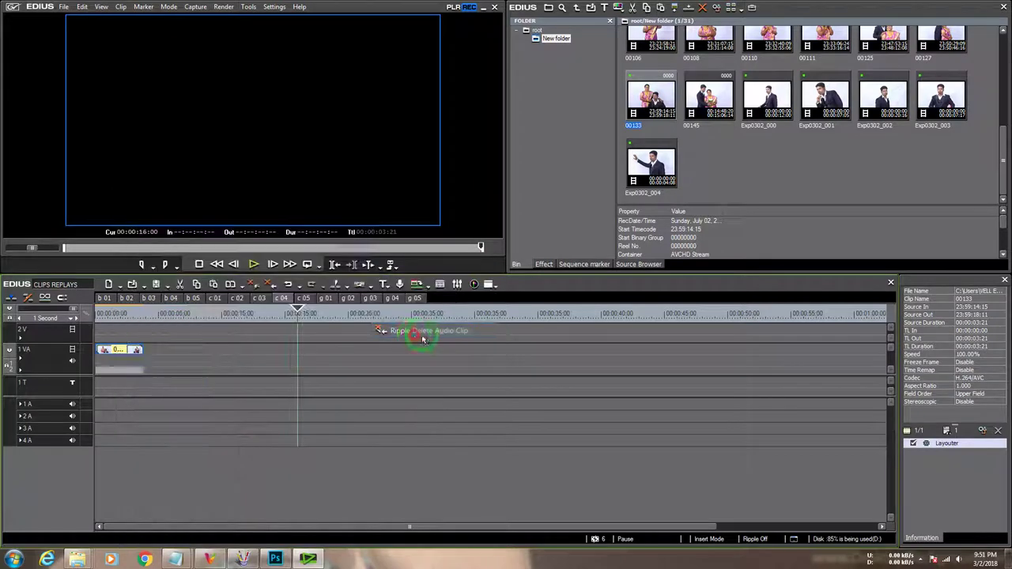
Step: Insert five copies of the 00133 clip in sequence c 04, starting at 00:00:03:21
left_click(142, 314)
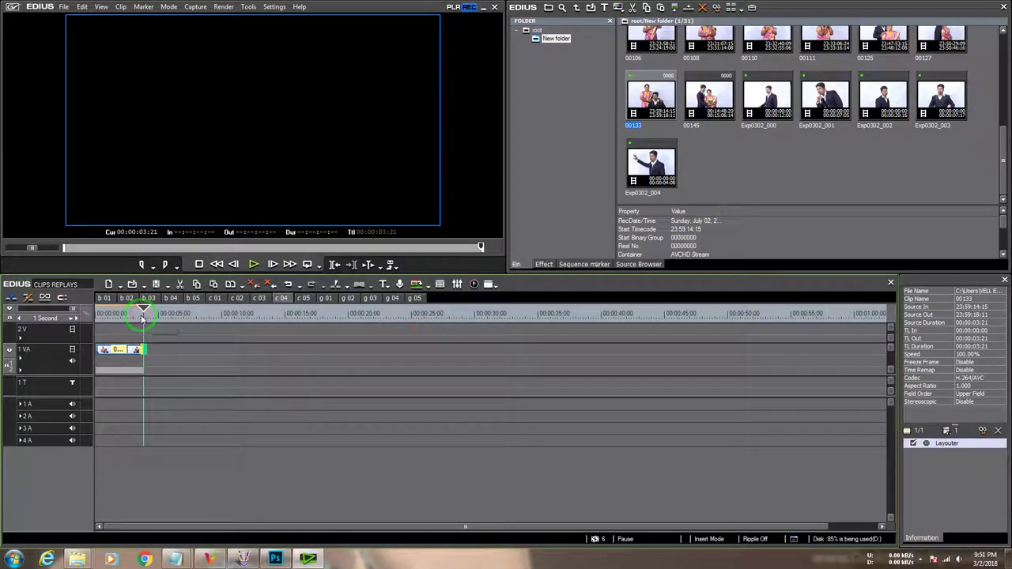
key("ctrl+v")
key("ctrl+v")
key("ctrl+v")
key("ctrl+v")
key("ctrl+v")
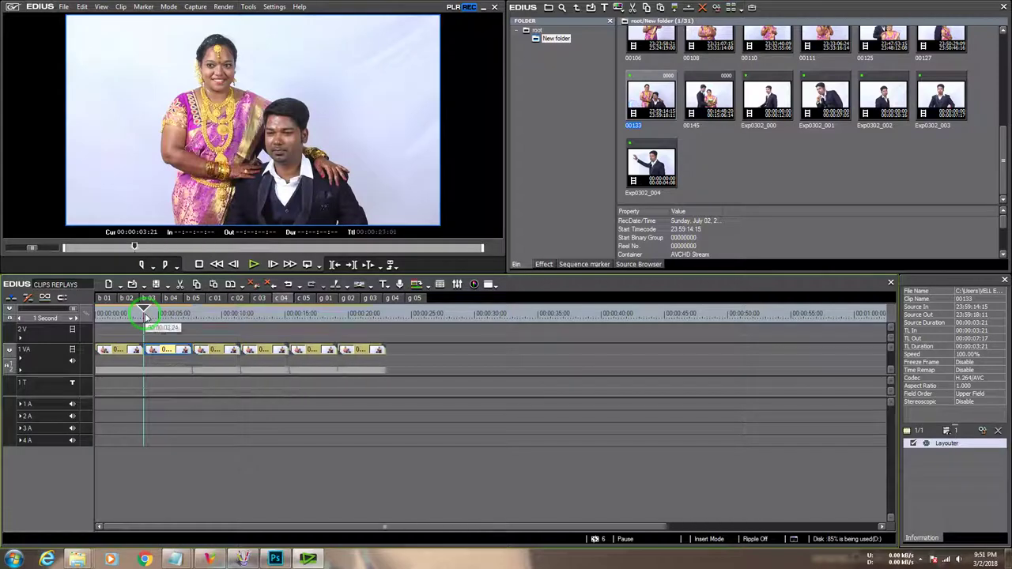
Step: Open sequence c 05 and select the couple's 00145 clip in the bin
left_click(302, 299)
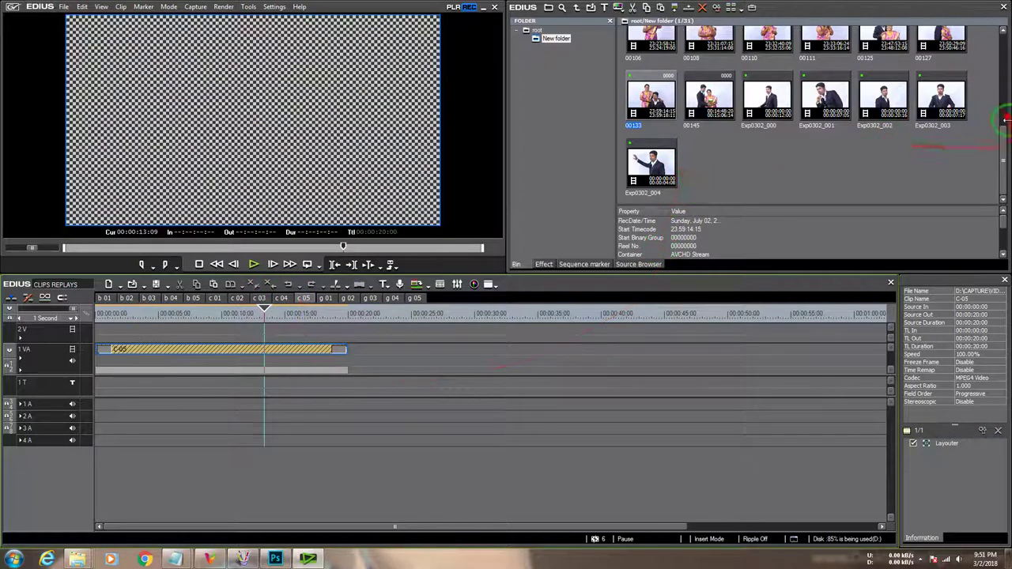
scroll(1002, 118, "up", 1)
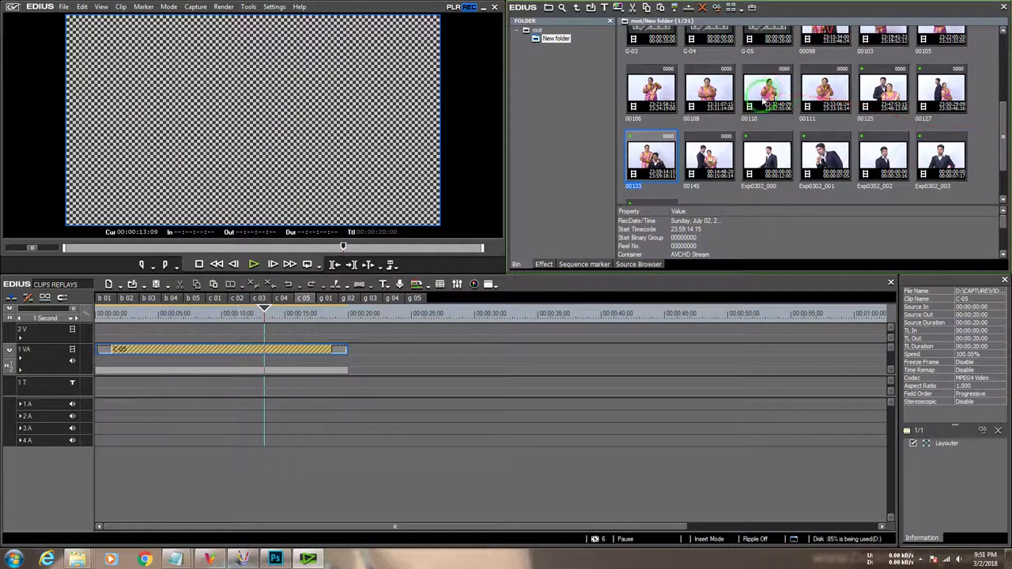
left_click_drag(1007, 120, 789, 42)
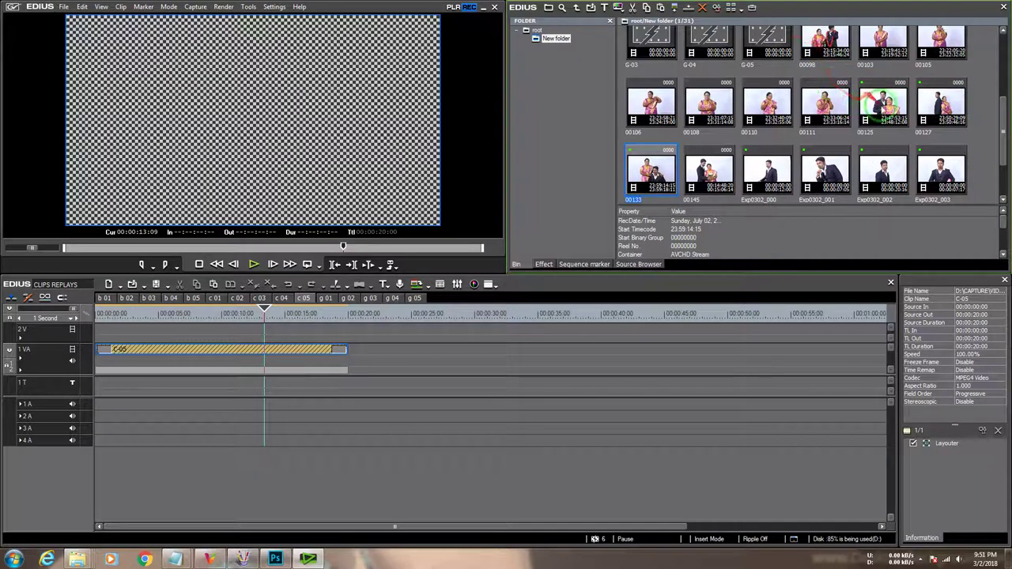
left_click(715, 170)
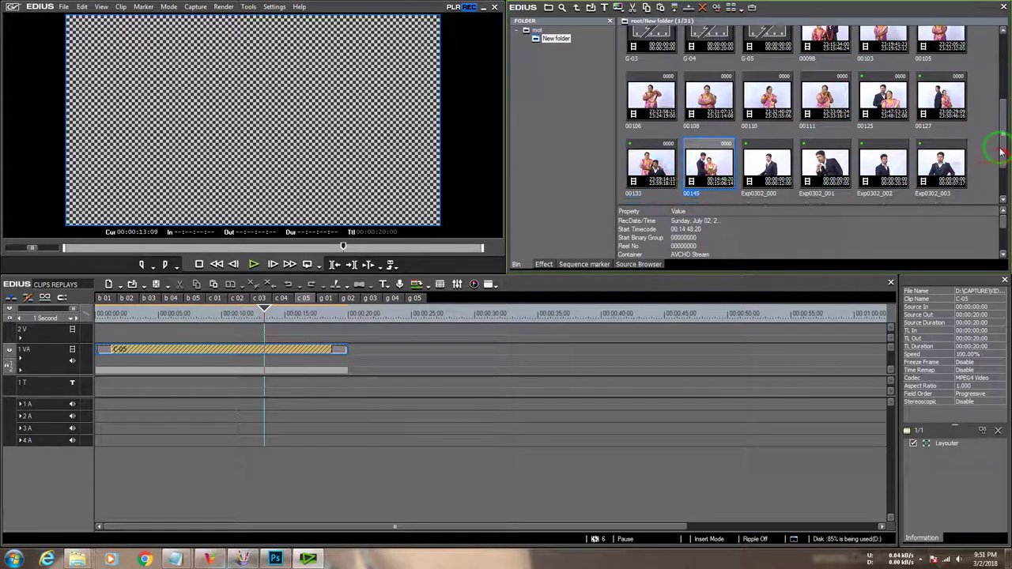
left_click_drag(996, 140, 1003, 182)
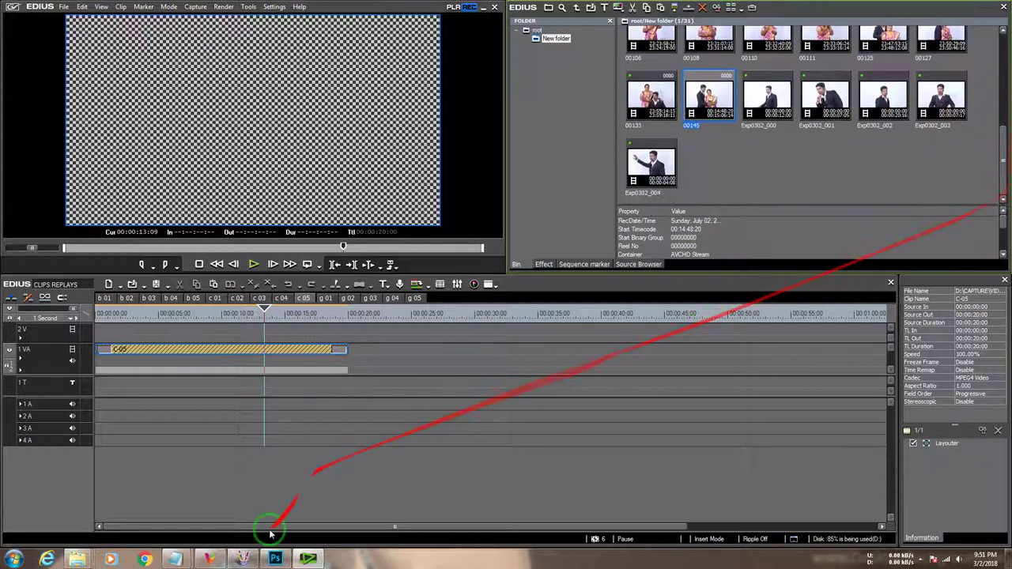
Step: Switch to the video folder in Windows Explorer and examine the source clips, including 00145 and 00125
left_click(479, 7)
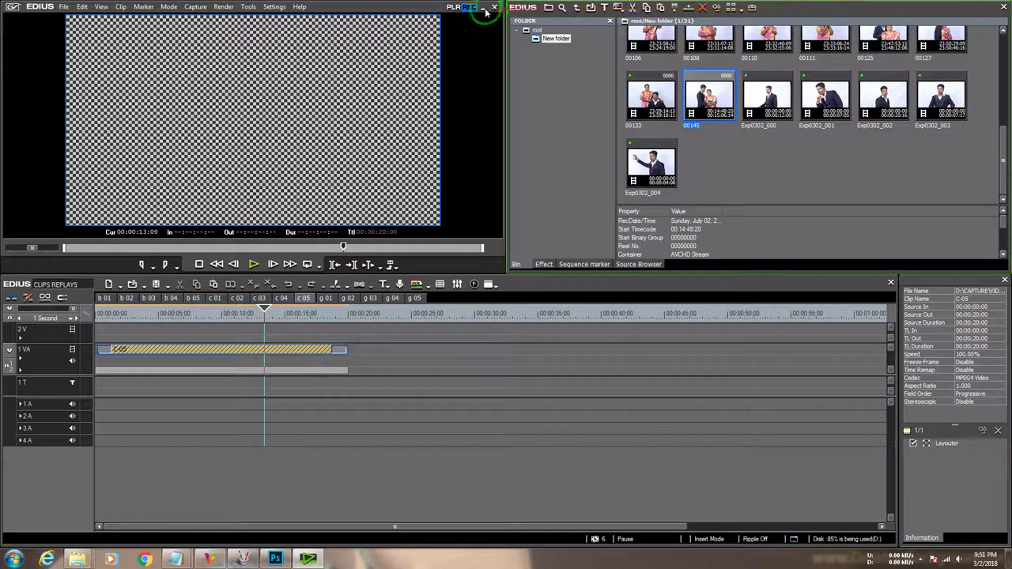
left_click(960, 5)
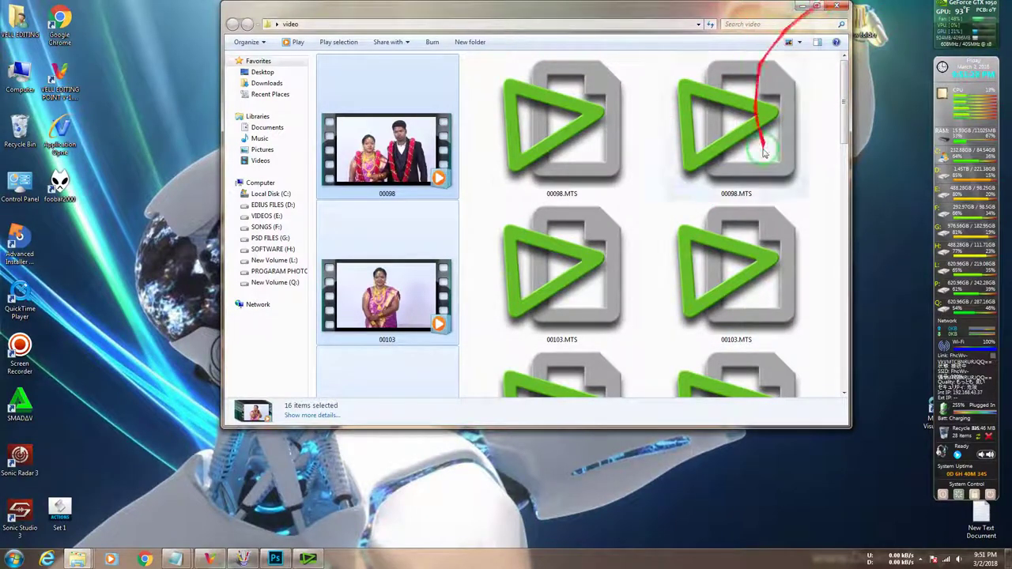
key("super+Up")
scroll(656, 348, "down", 10)
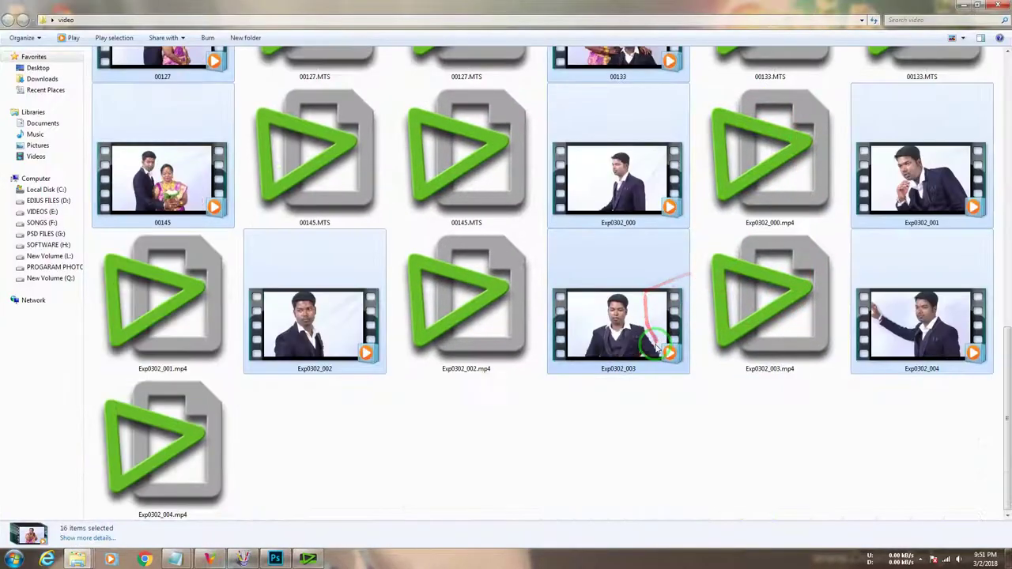
scroll(655, 357, "up", 3)
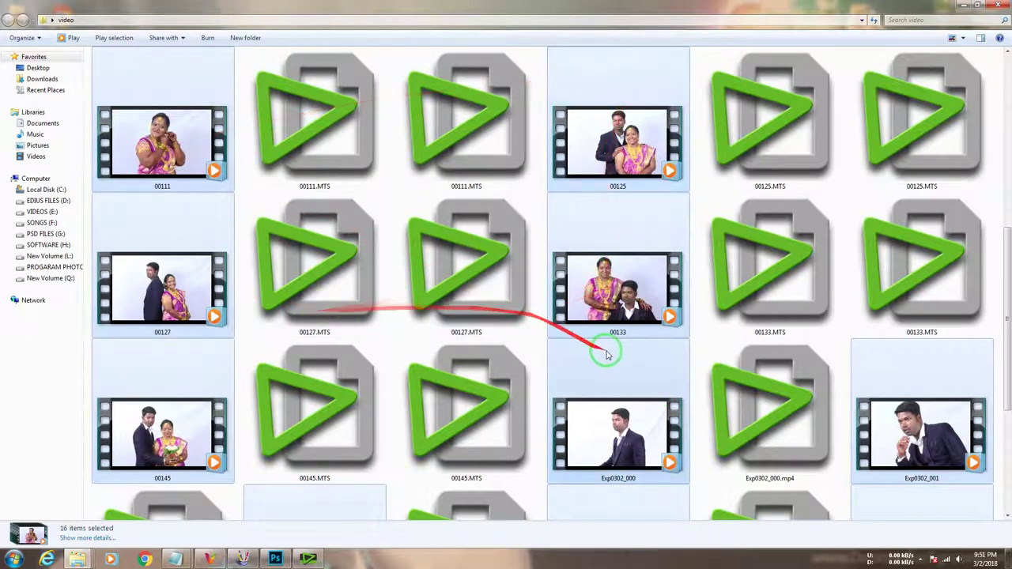
left_click(146, 434)
left_click(640, 150)
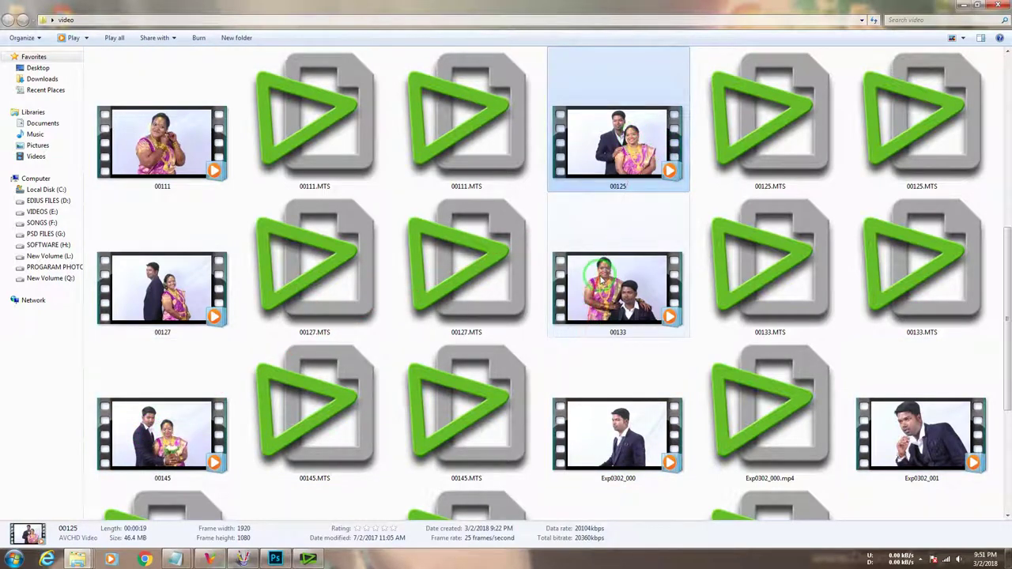
scroll(593, 296, "down", 3)
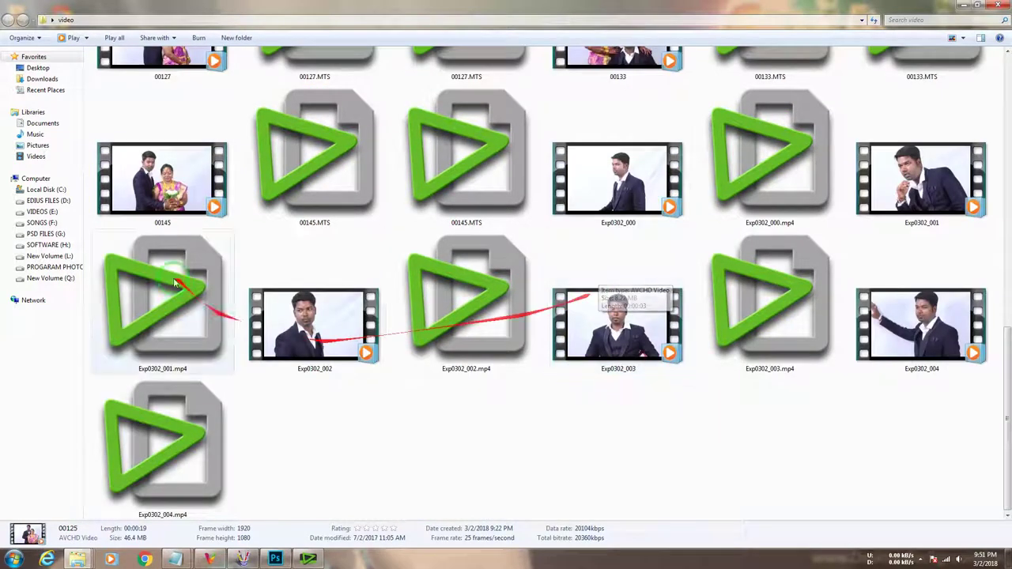
Step: Return to EDIUS and replace the C-05 placeholder in sequence c 05 with the 00145 clip, deleting the gap before it
left_click(158, 174)
left_click(964, 7)
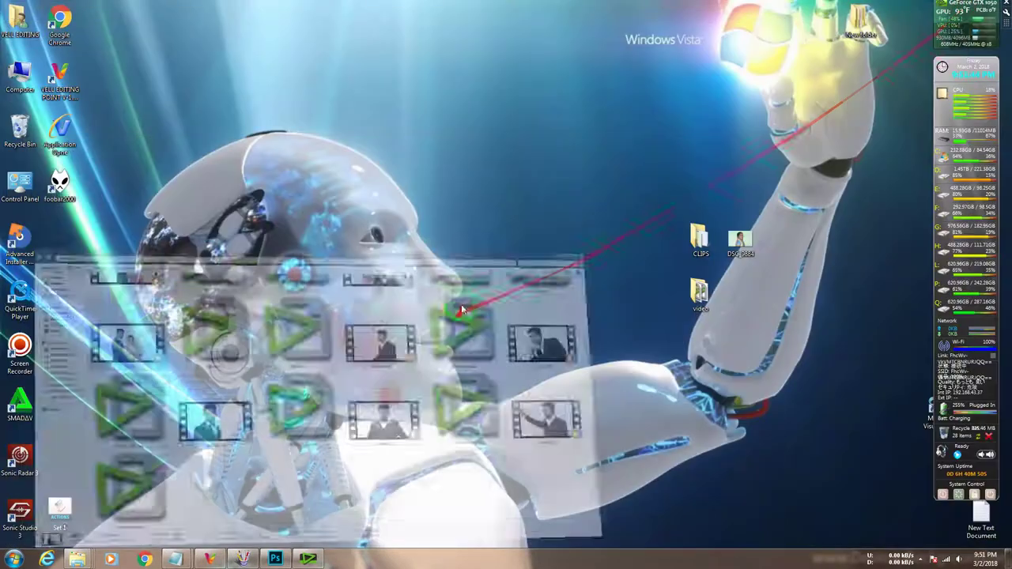
left_click(308, 559)
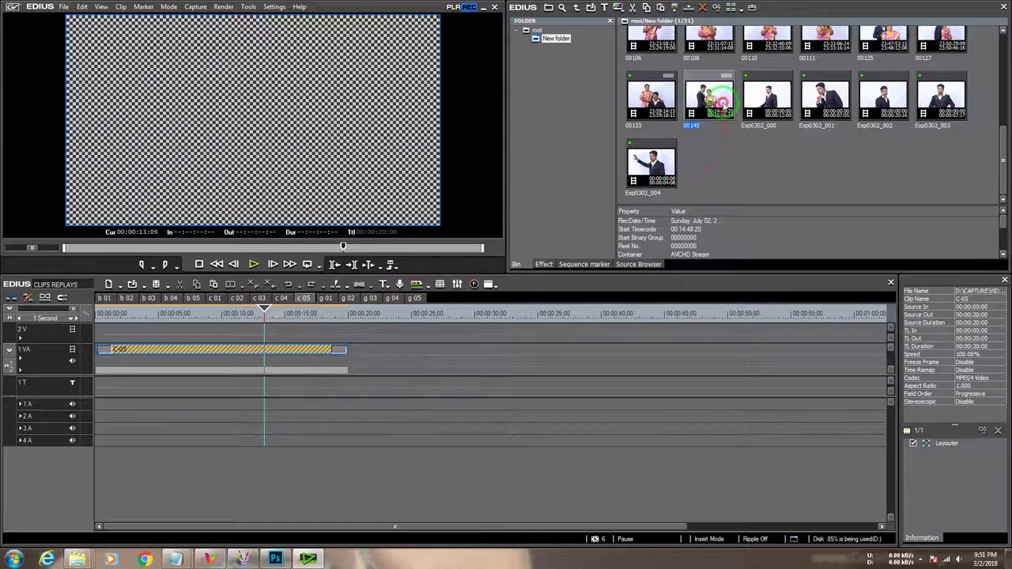
left_click_drag(719, 99, 436, 348)
left_click(322, 351)
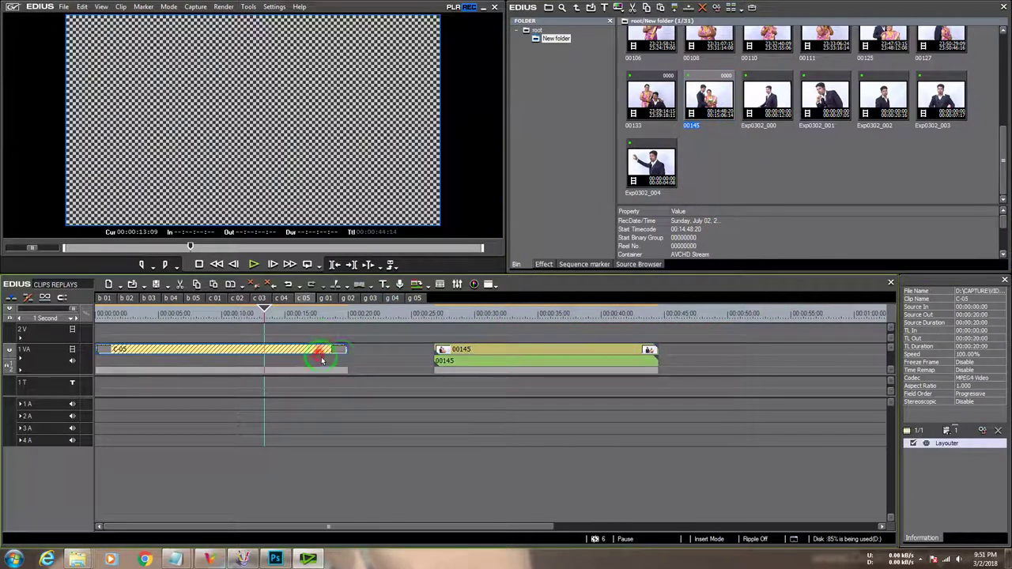
key("Delete")
right_click(332, 359)
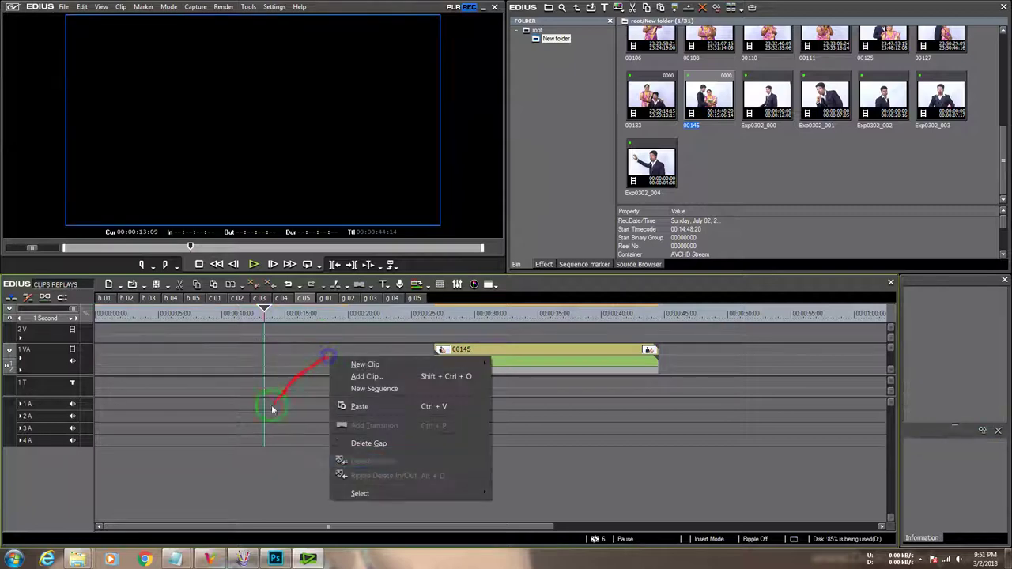
left_click(405, 444)
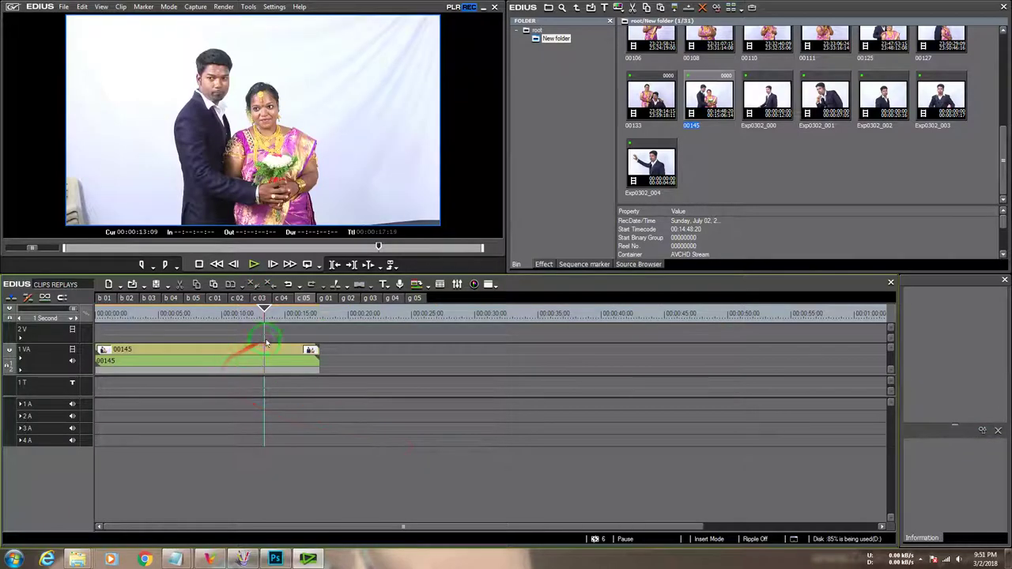
Step: Ripple delete the audio part of the 00145 clip in sequence c 05 and insert a copy of the clip at its end
left_click(288, 351)
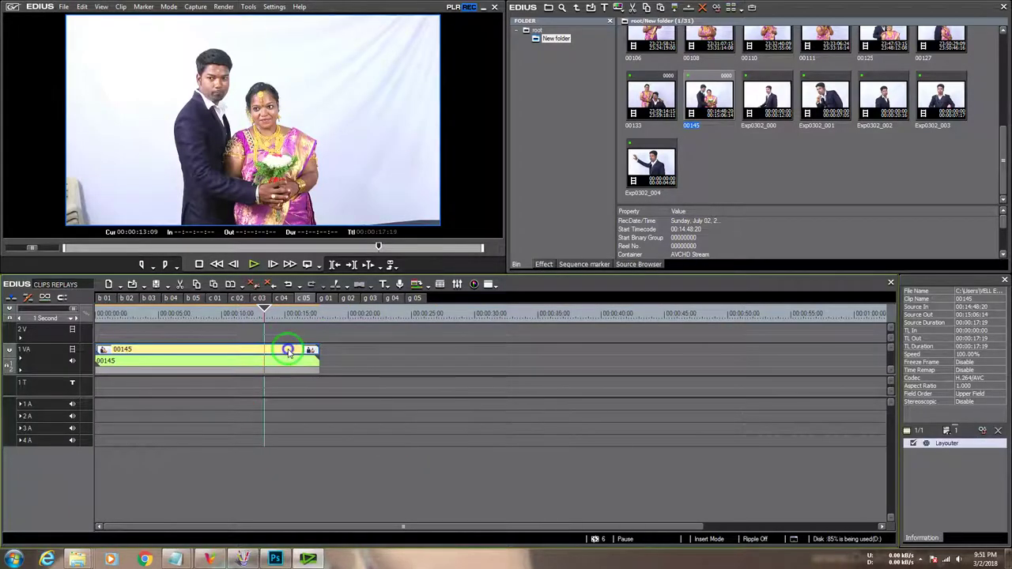
right_click(289, 351)
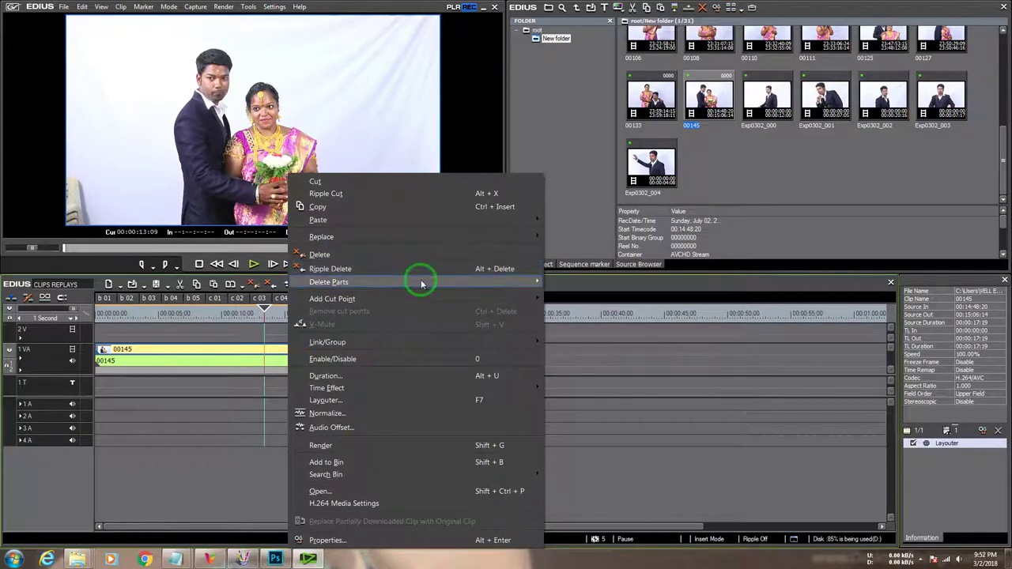
mouse_move(417, 282)
left_click(601, 331)
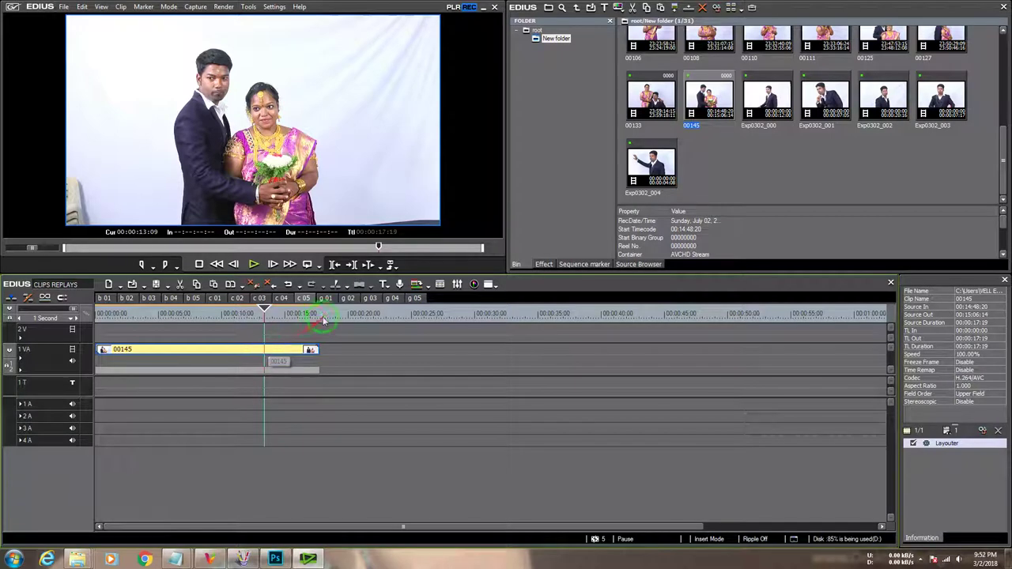
left_click_drag(318, 314, 320, 314)
key("bracketleft")
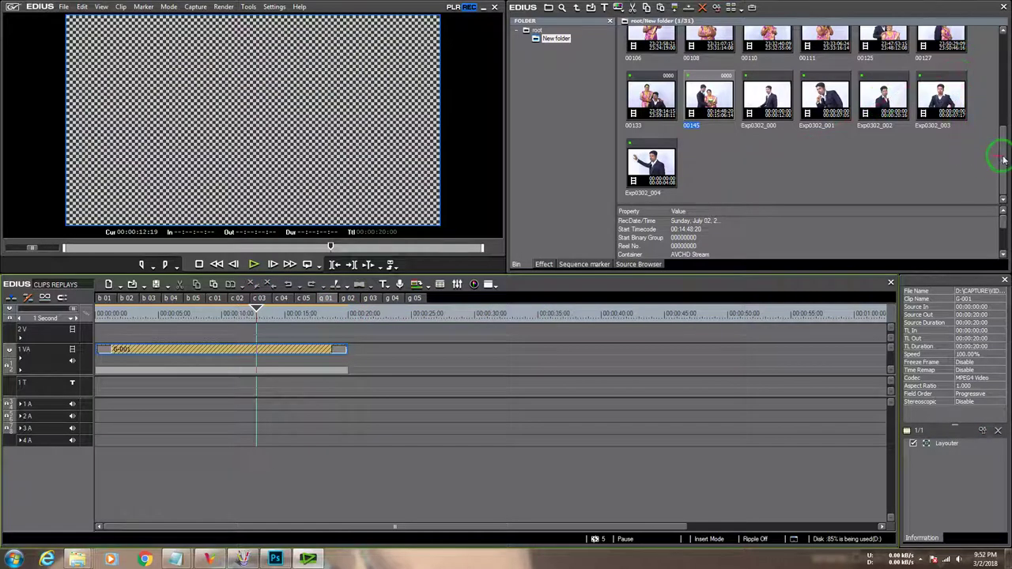
Step: Open sequence g 01, add the bride's 00103 clip to track 1VA and ripple delete the G-001 placeholder
left_click_drag(1001, 158, 1006, 103)
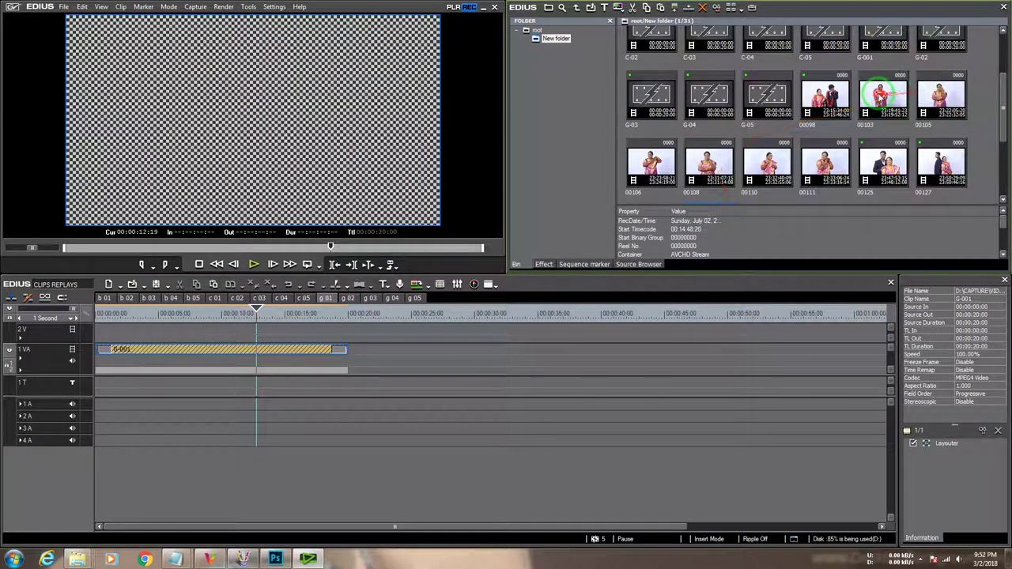
left_click_drag(883, 95, 391, 360)
right_click(316, 353)
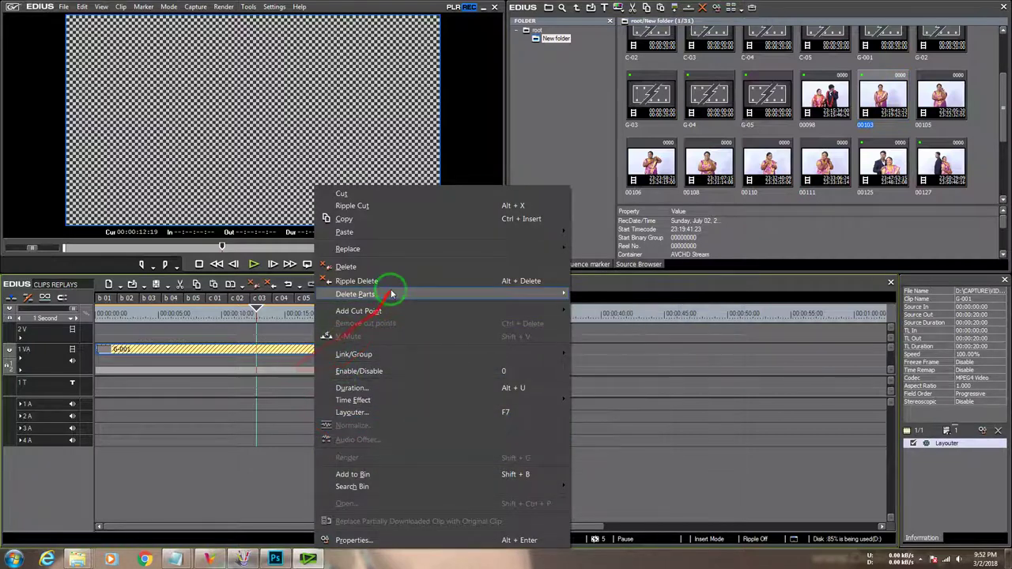
mouse_move(388, 294)
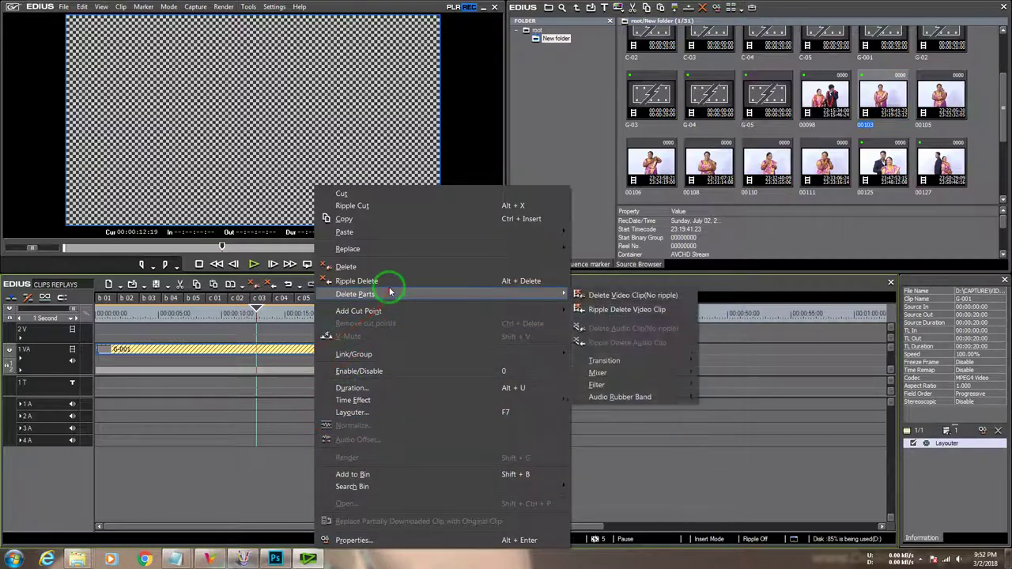
left_click(633, 310)
Step: Ripple delete the audio part of the 00103 clip in sequence g 01
left_click_drag(148, 350, 119, 350)
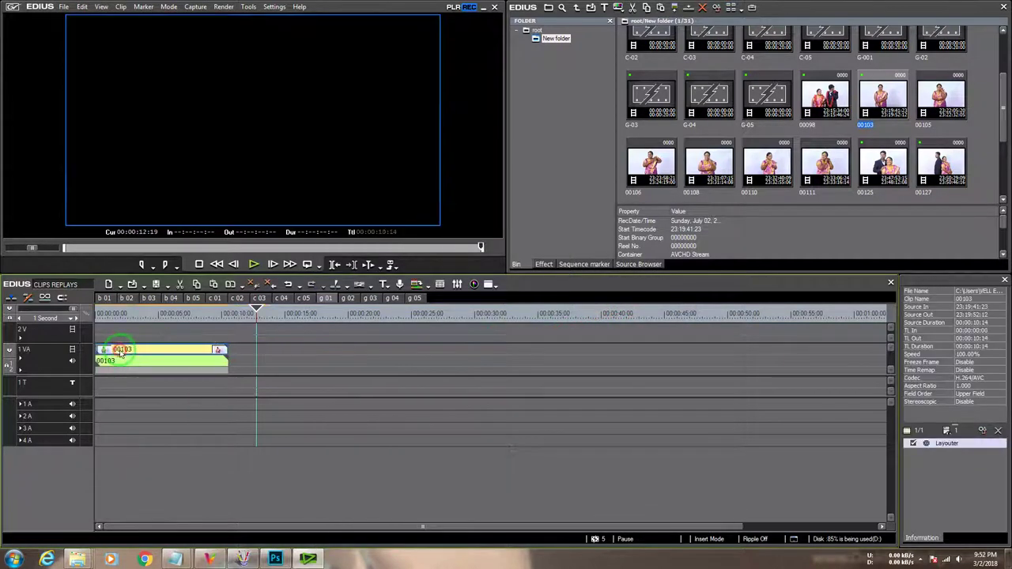
right_click(118, 348)
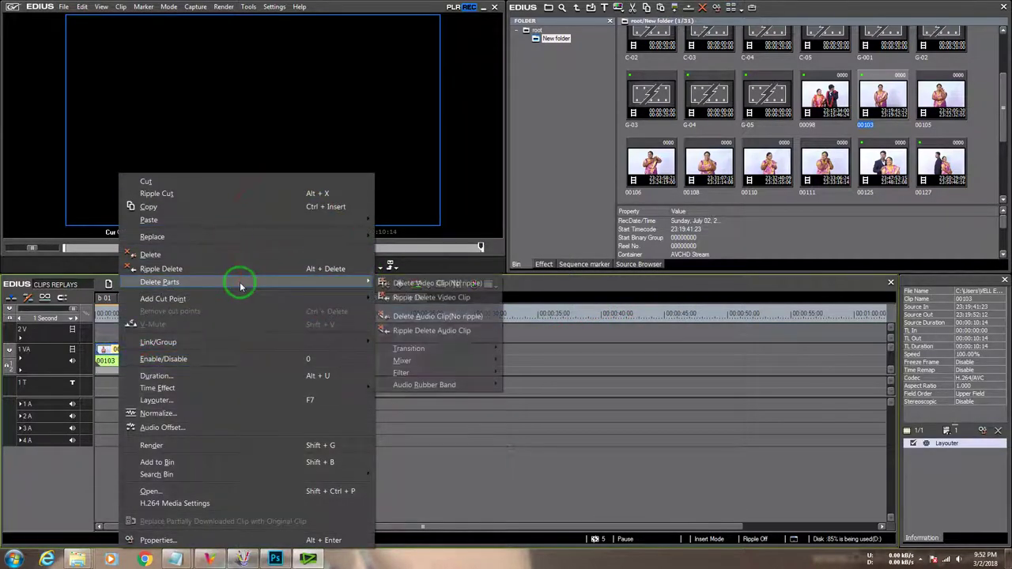
mouse_move(260, 280)
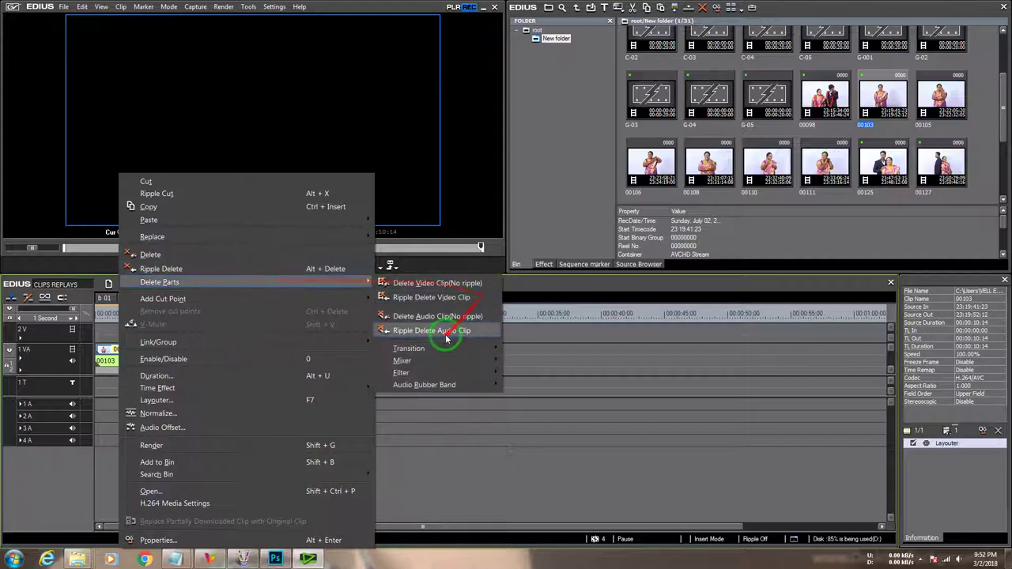
left_click(451, 336)
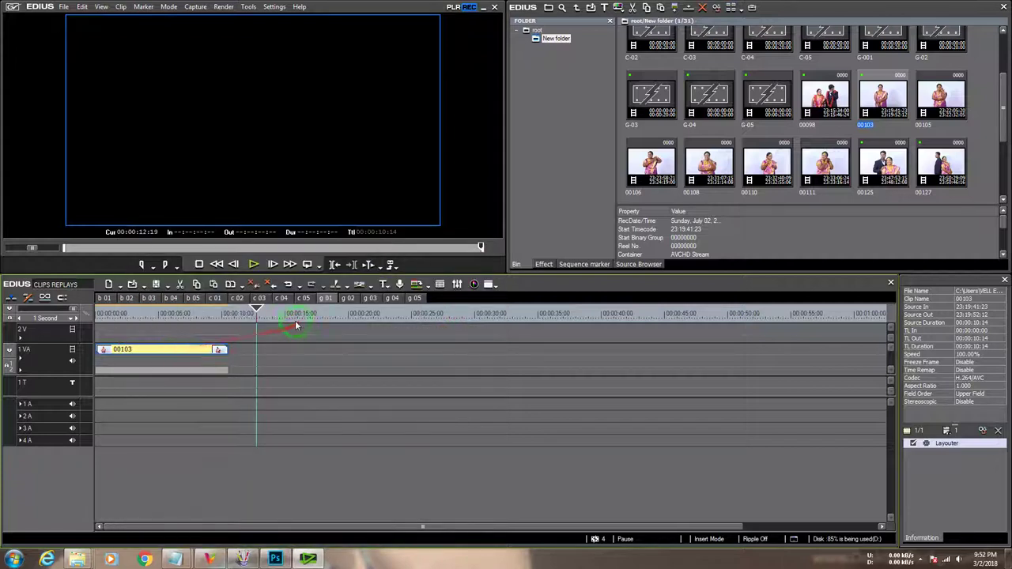
Step: Insert a copy of the 00103 clip in sequence g 01 at 00:00:10:14 and move the playhead to the copy's end
left_click_drag(250, 307, 227, 310)
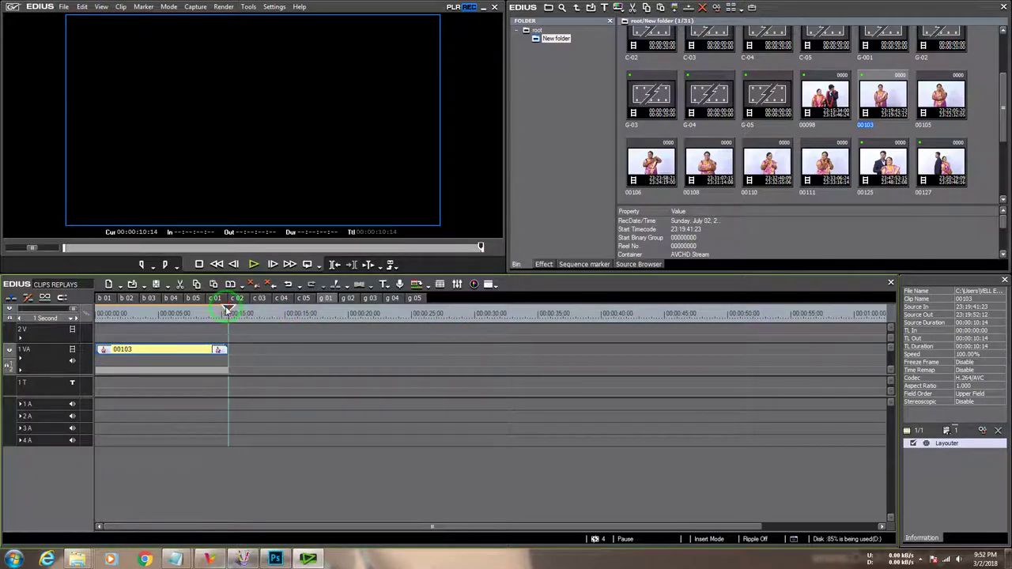
key("ctrl+v")
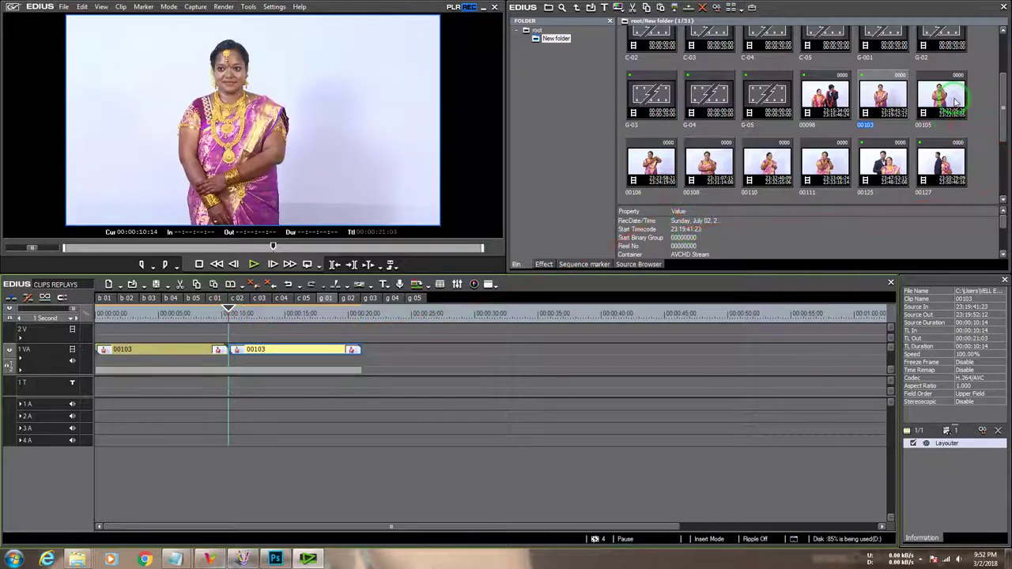
left_click_drag(949, 95, 894, 99)
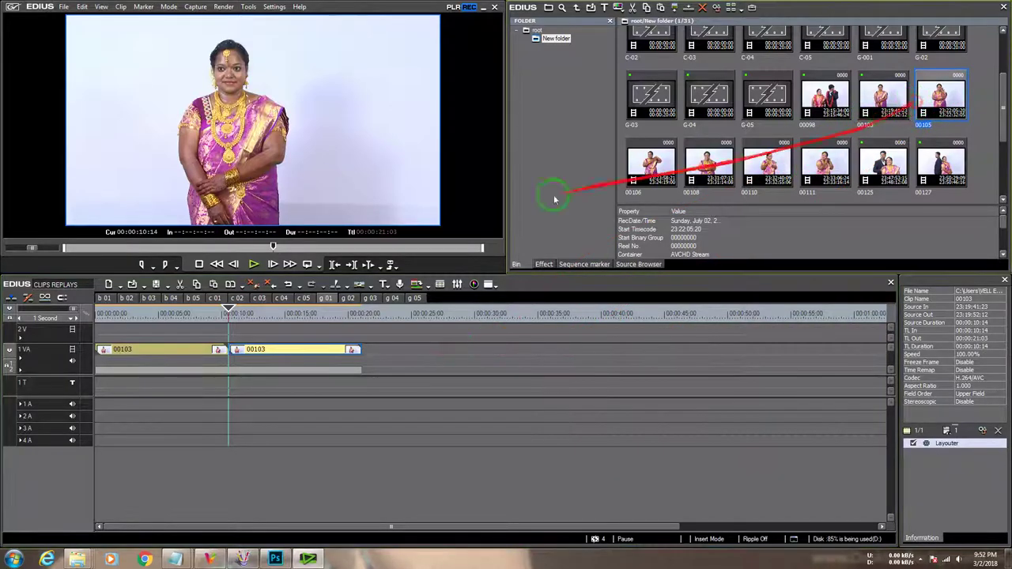
left_click(348, 314)
left_click_drag(352, 314, 369, 311)
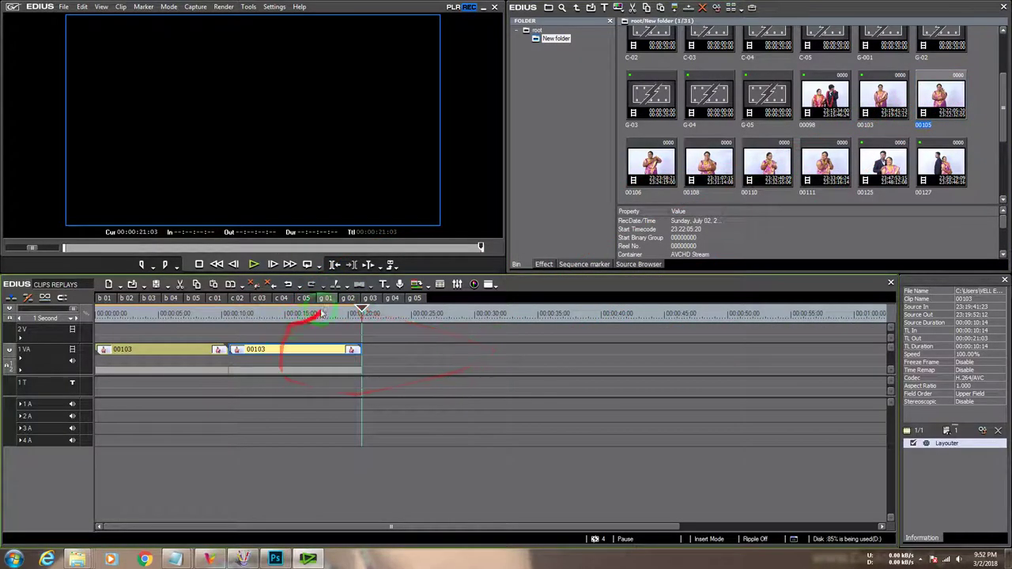
Step: Open sequence g 02, add the bride's 00105 clip to track 1VA and ripple delete the G-02 placeholder
left_click(346, 300)
left_click_drag(945, 95, 313, 356)
right_click(313, 356)
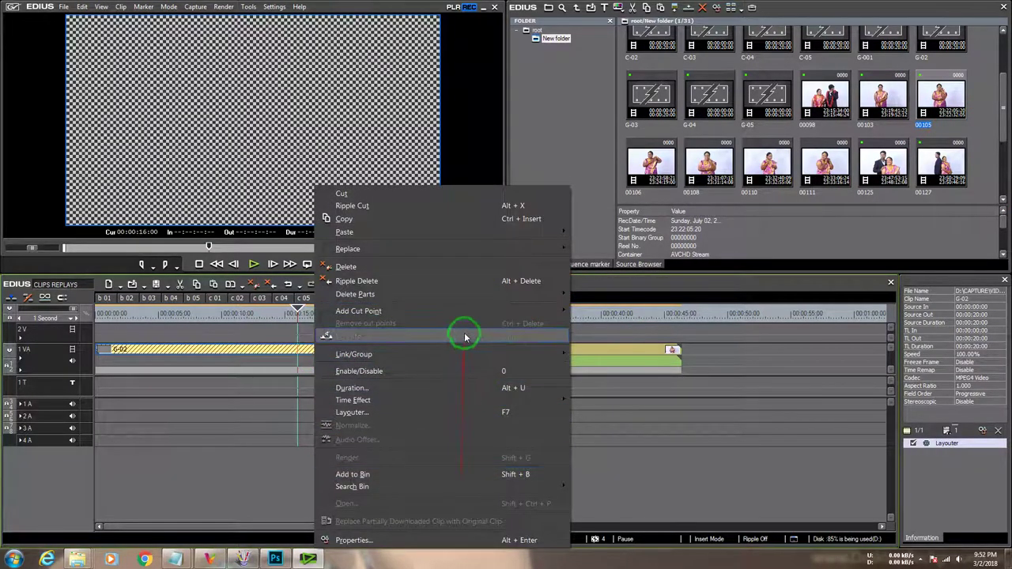
mouse_move(464, 299)
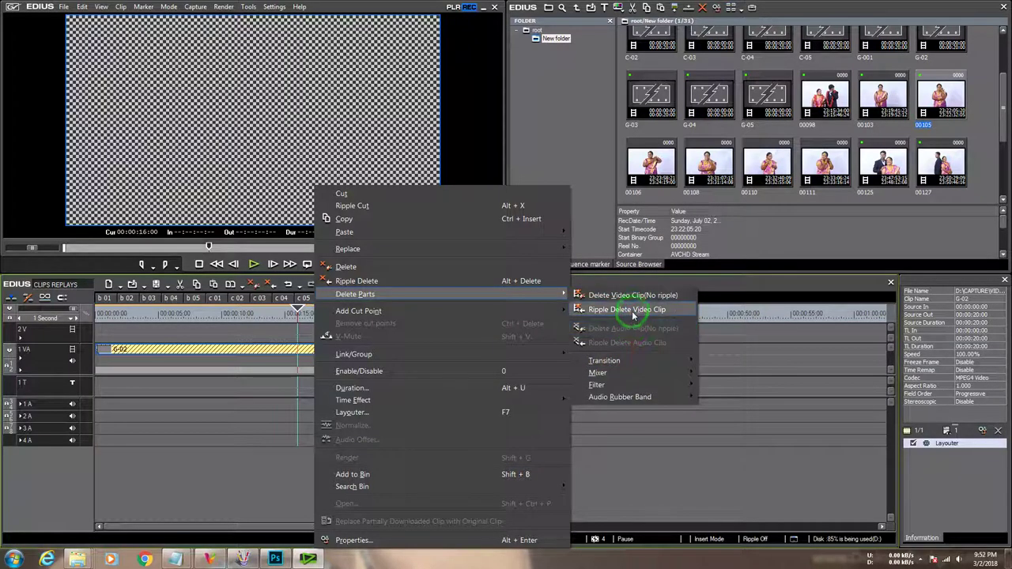
left_click(629, 310)
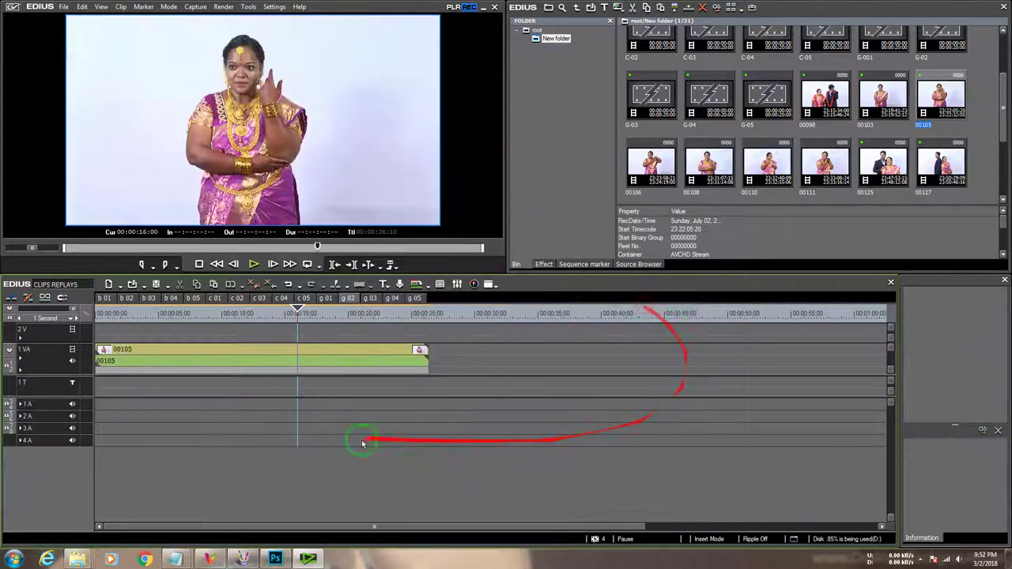
Step: Ripple delete the audio part of the 00105 clip in sequence g 02
right_click(286, 347)
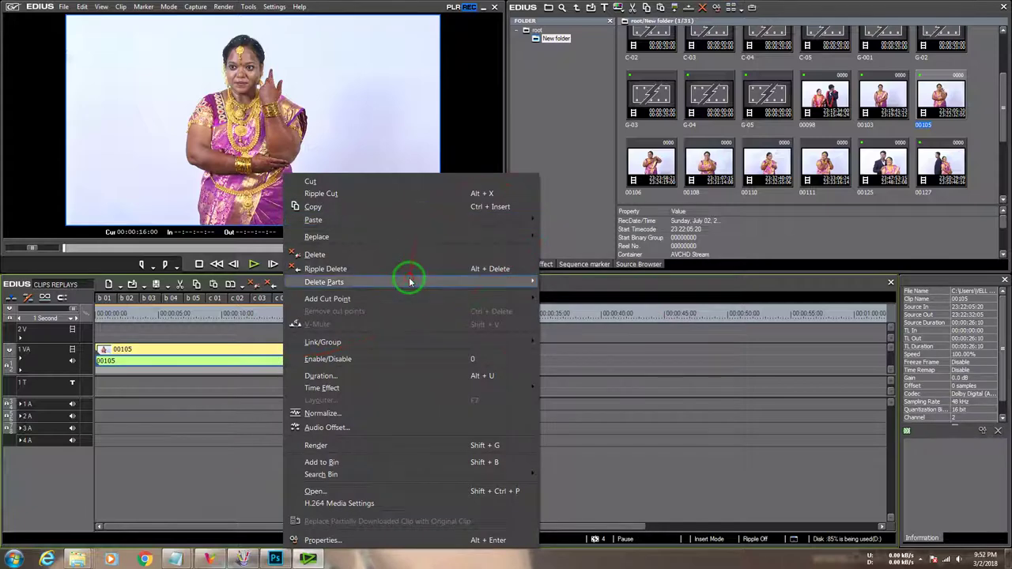
mouse_move(409, 282)
left_click(585, 330)
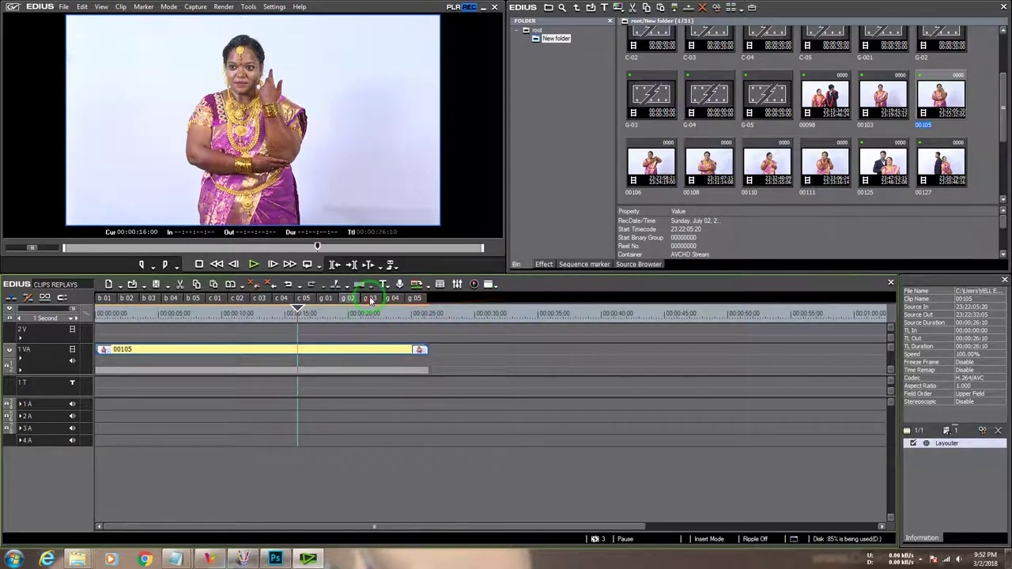
Step: Open sequence g 03, add the bride's 00106 clip to track 1VA and ripple delete the G-03 placeholder
left_click(370, 301)
left_click_drag(651, 164, 348, 357)
right_click(299, 345)
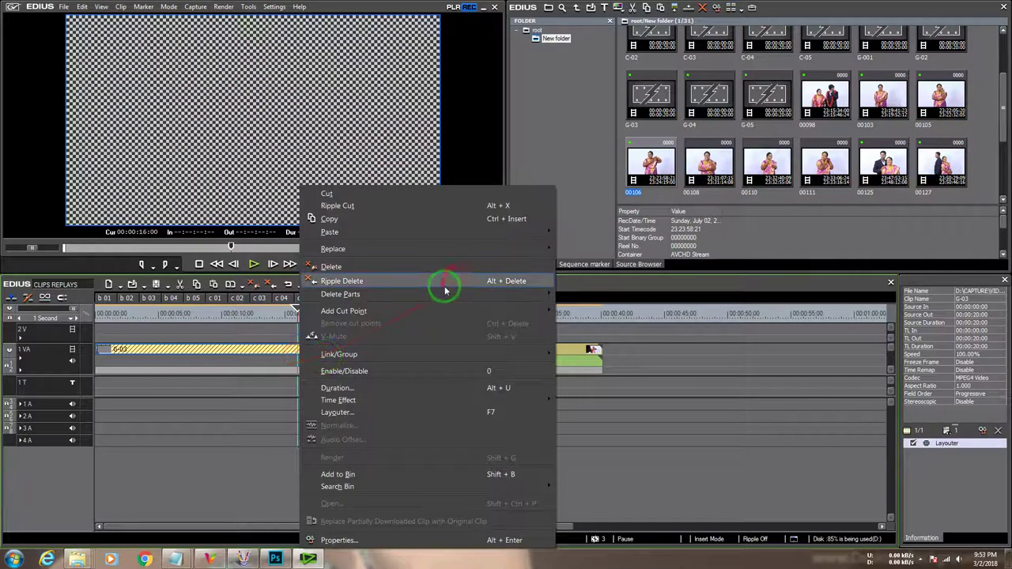
mouse_move(443, 293)
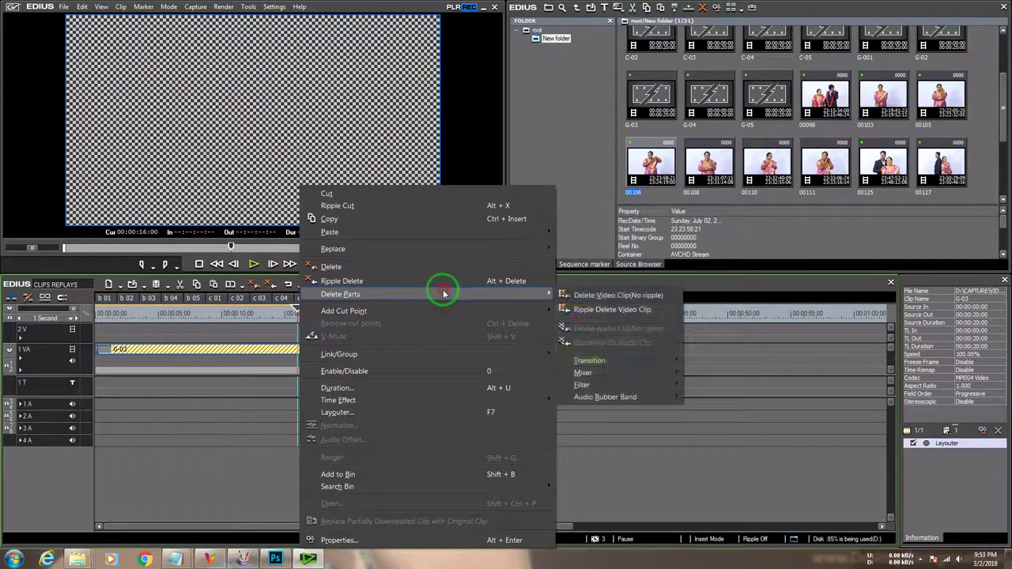
left_click(616, 310)
Step: Ripple delete the audio part of the 00106 clip in sequence g 03 and insert a copy of the clip at 00:00:20:04
right_click(261, 346)
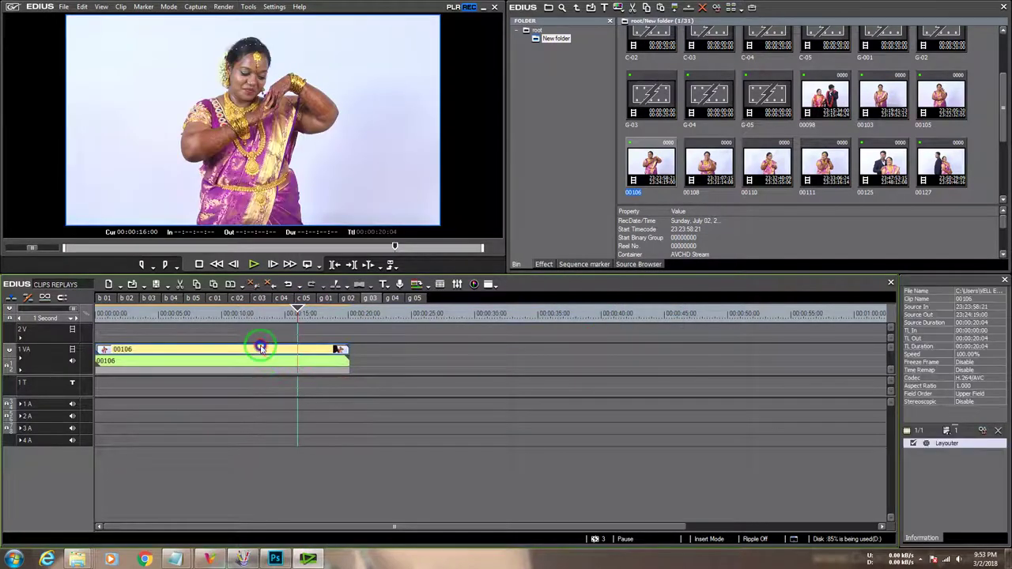
mouse_move(400, 282)
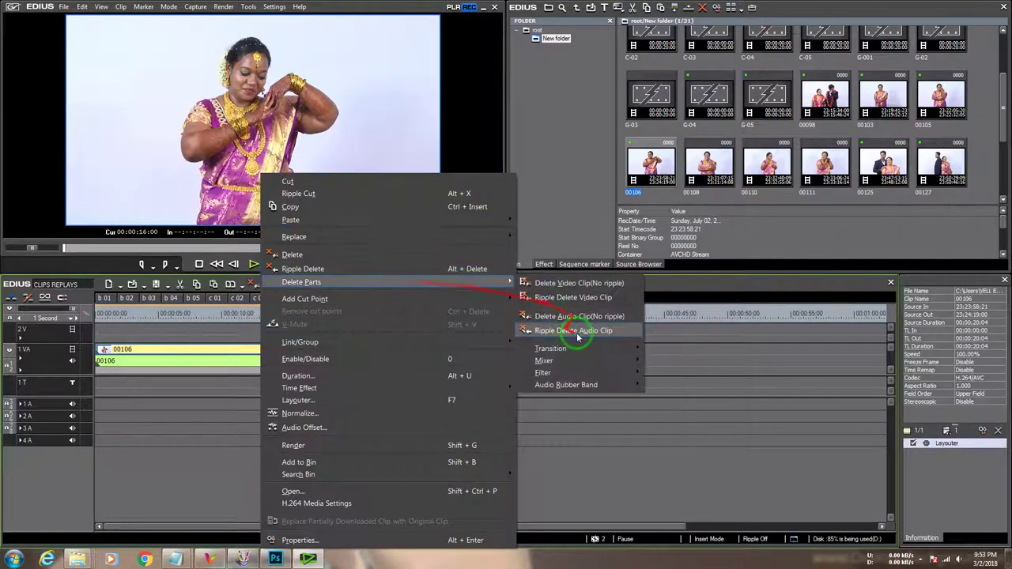
left_click(576, 332)
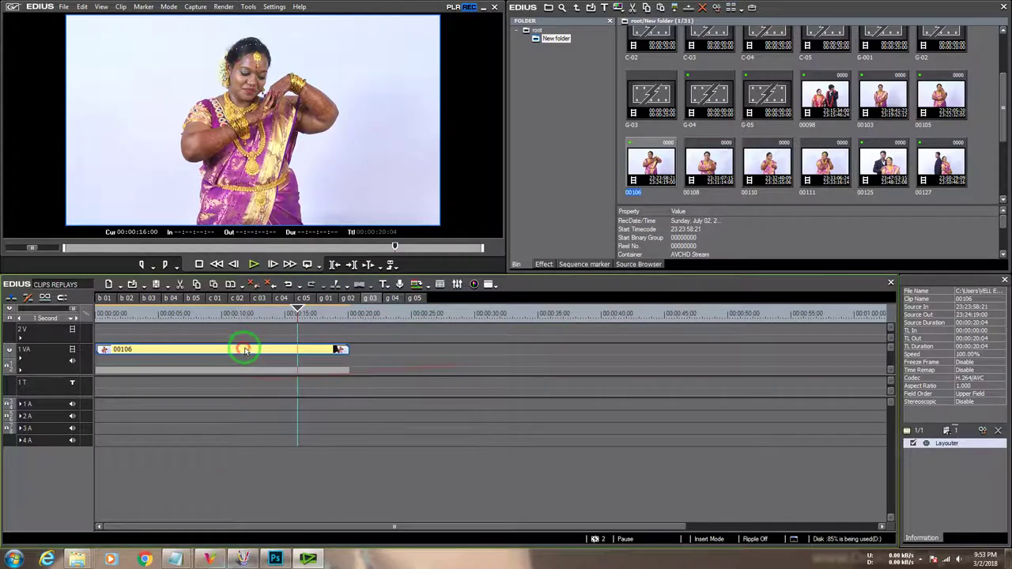
left_click(350, 315)
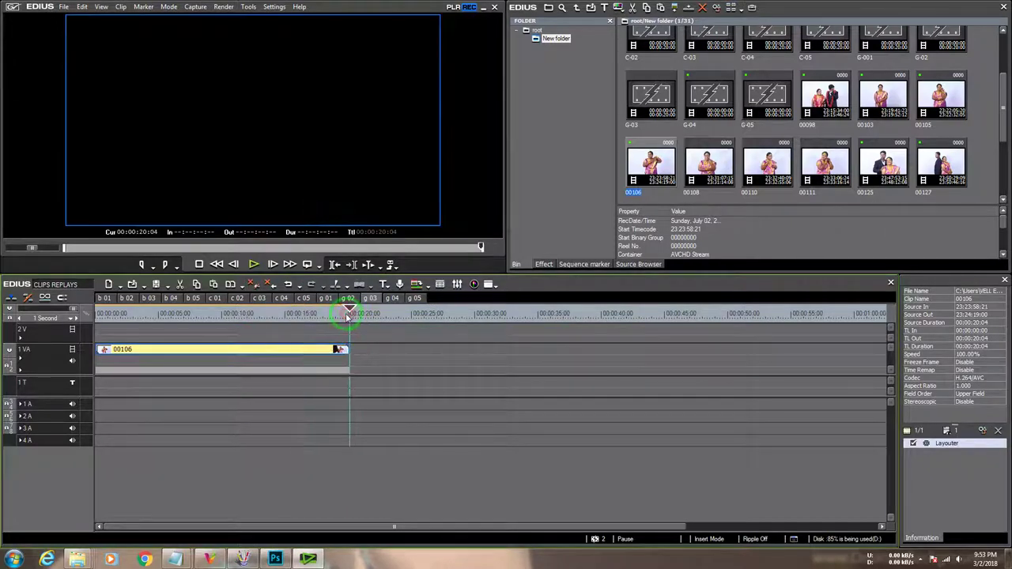
key("bracketleft")
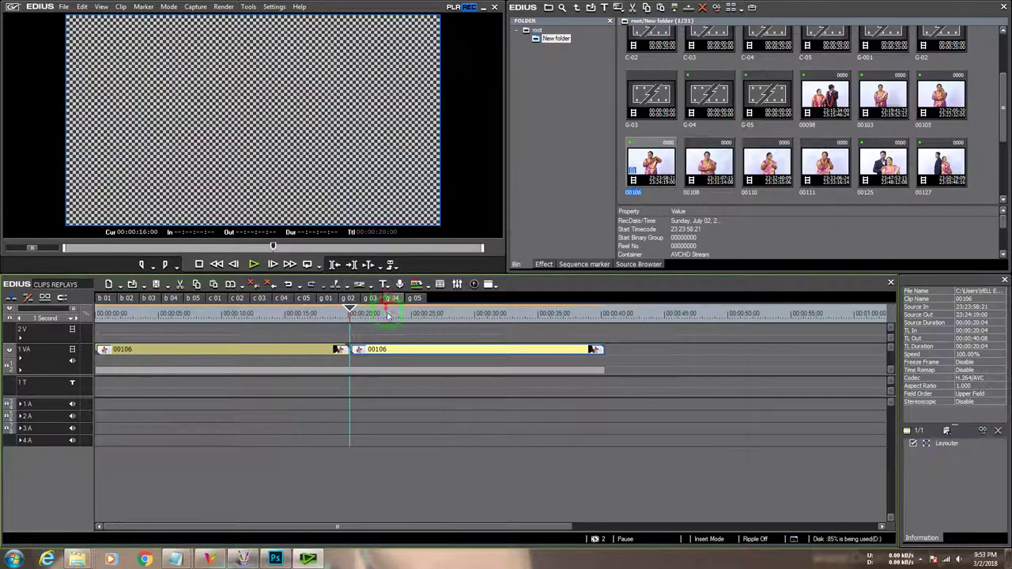
Step: In sequence g 04, add the bride's 00108 clip to track 1VA, ripple delete the G-04 placeholder and select the new clip
key("ctrl+z")
left_click_drag(710, 166, 347, 352)
right_click(342, 351)
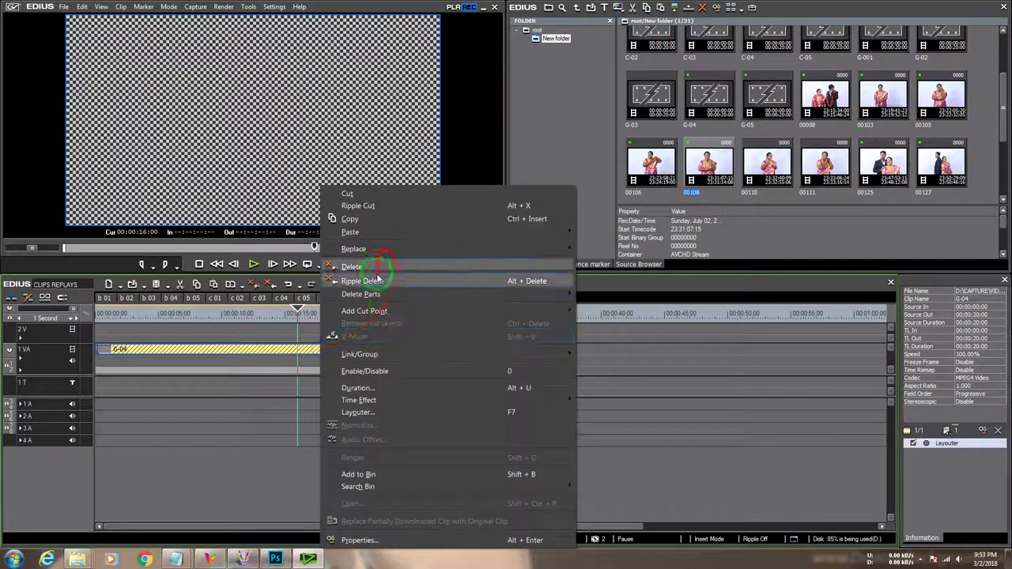
mouse_move(384, 294)
left_click(613, 308)
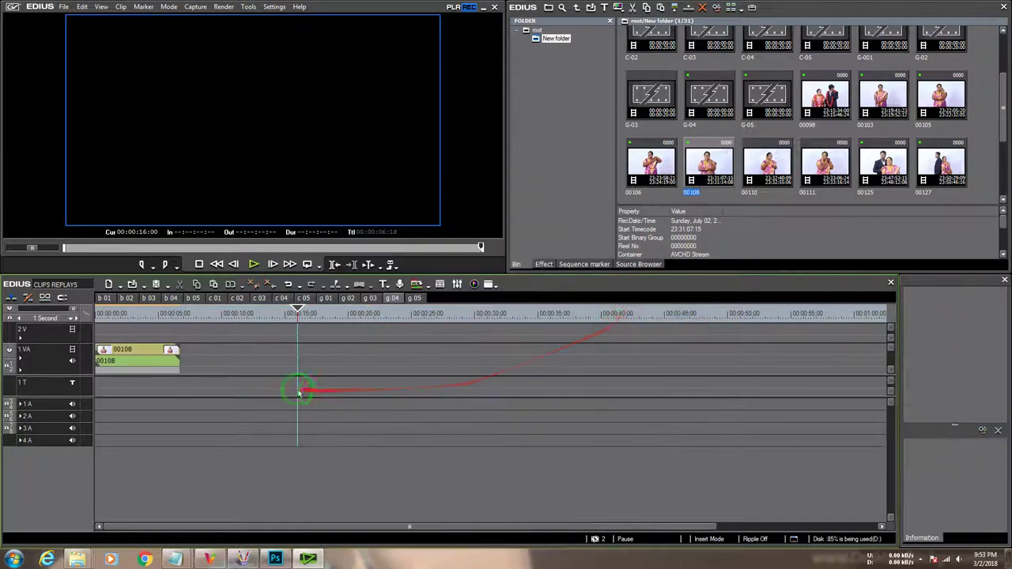
left_click(134, 348)
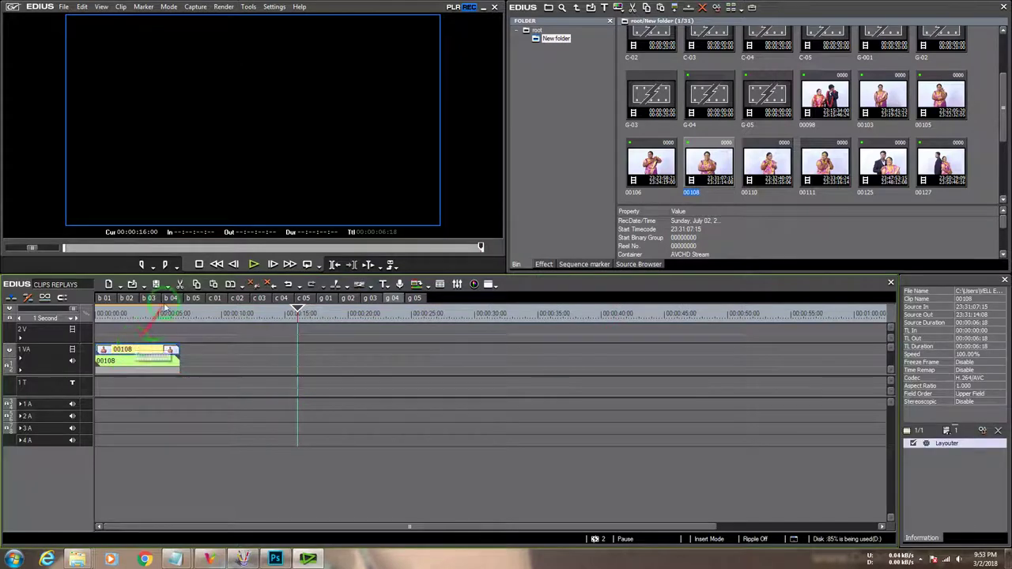
Step: Ripple delete the audio part of the 00108 clip in sequence g 04 and insert three copies of the clip at 00:00:06:18
right_click(127, 350)
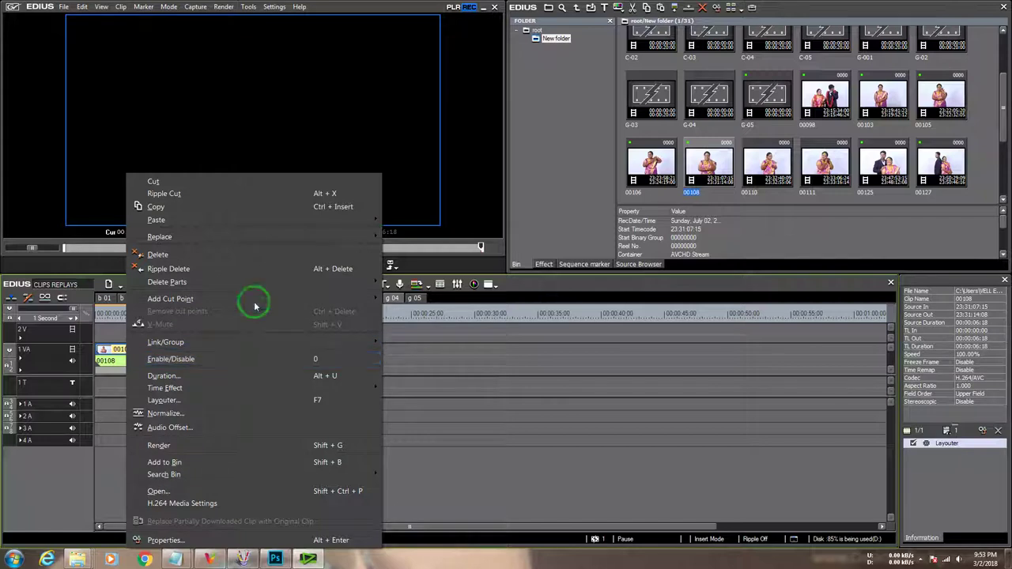
mouse_move(249, 282)
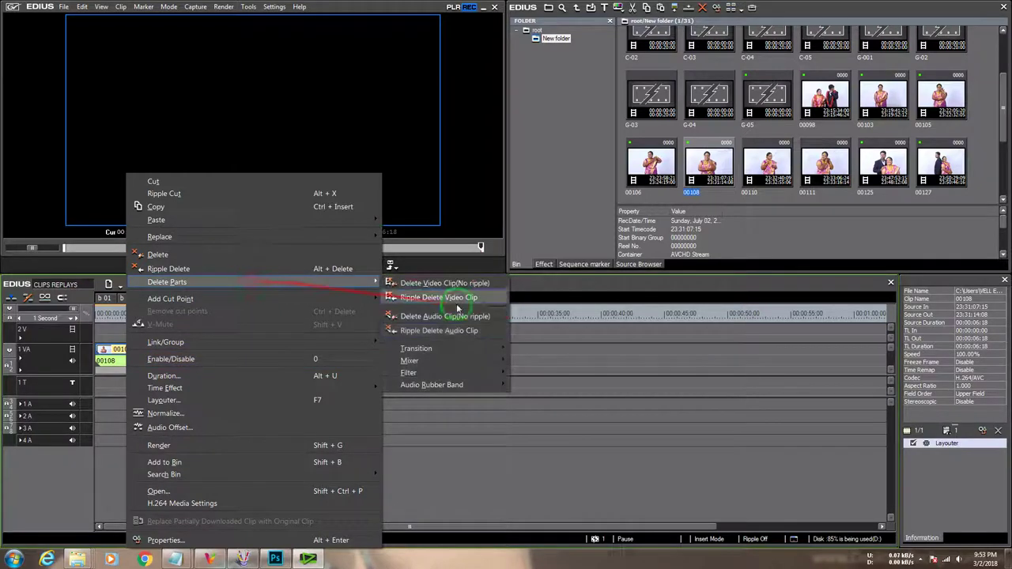
left_click(456, 335)
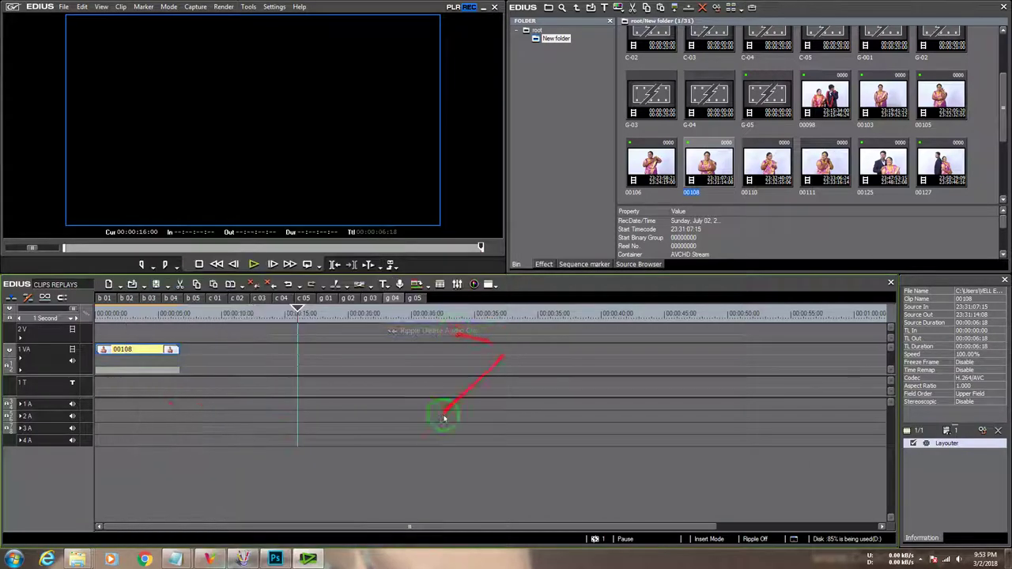
left_click(181, 313)
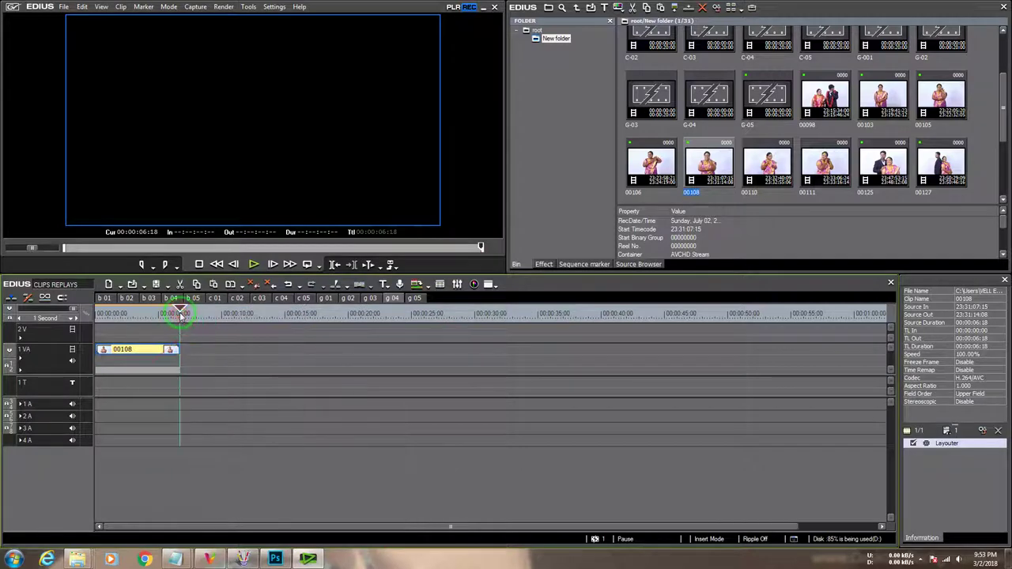
key("ctrl+v")
key("ctrl+v")
key("ctrl+v")
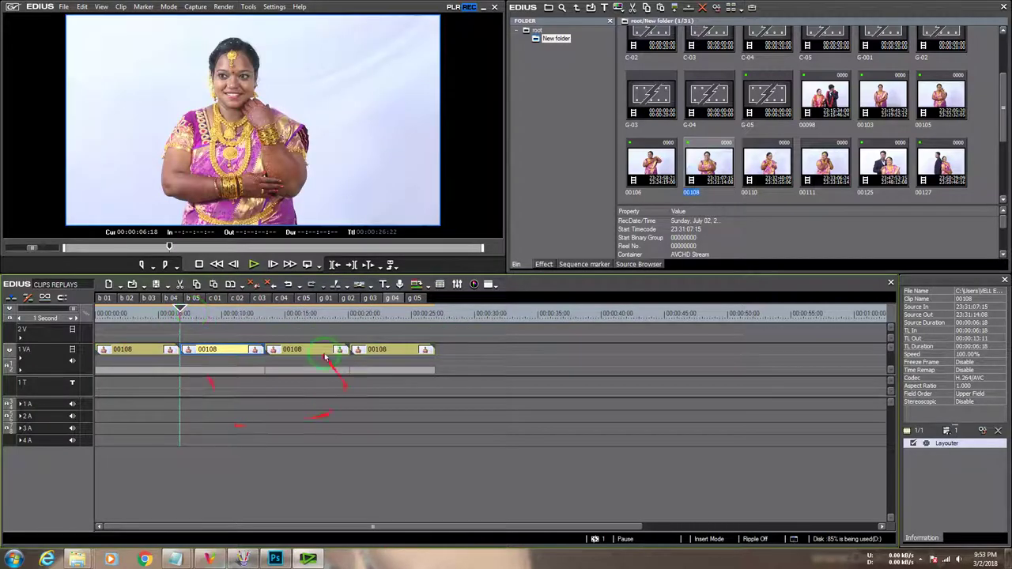
Step: Open sequence g 05, add the bride's 00110 clip to track 1VA and ripple delete the G-05 placeholder
left_click(414, 298)
left_click_drag(766, 166, 347, 358)
right_click(347, 358)
mouse_move(432, 293)
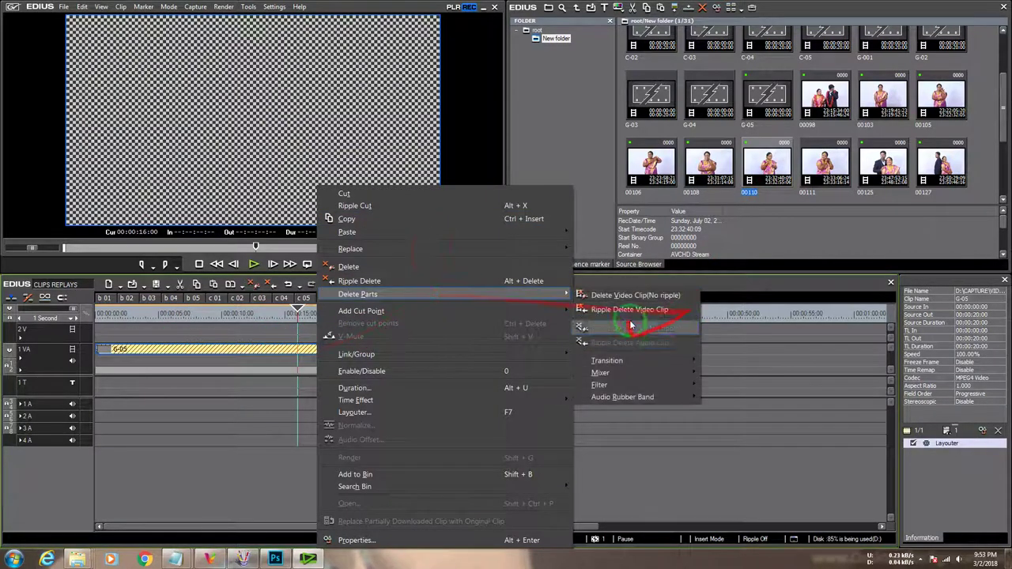
left_click(630, 325)
Step: Ripple delete the audio part of the 00110 clip in sequence g 05
right_click(242, 351)
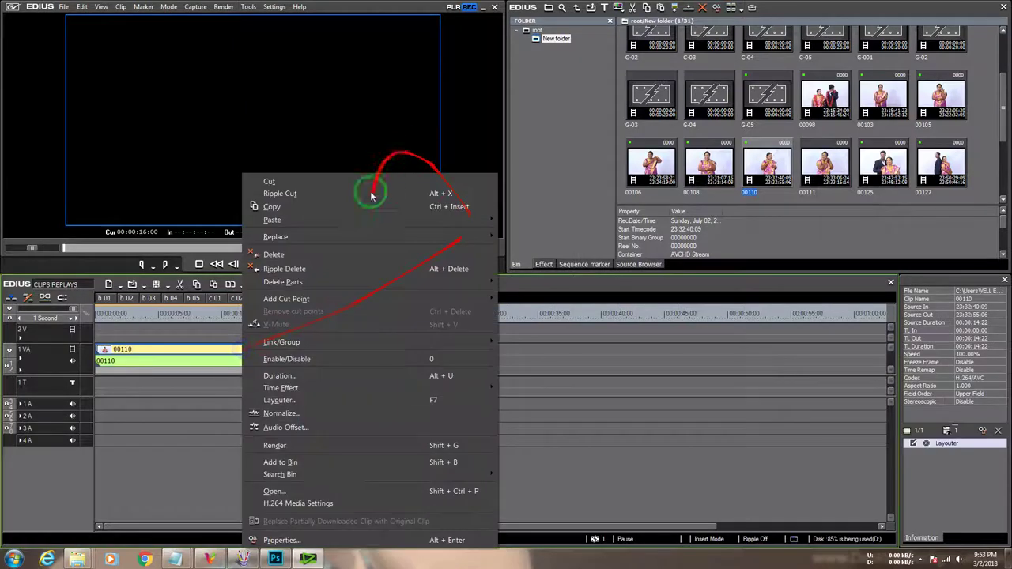
mouse_move(361, 283)
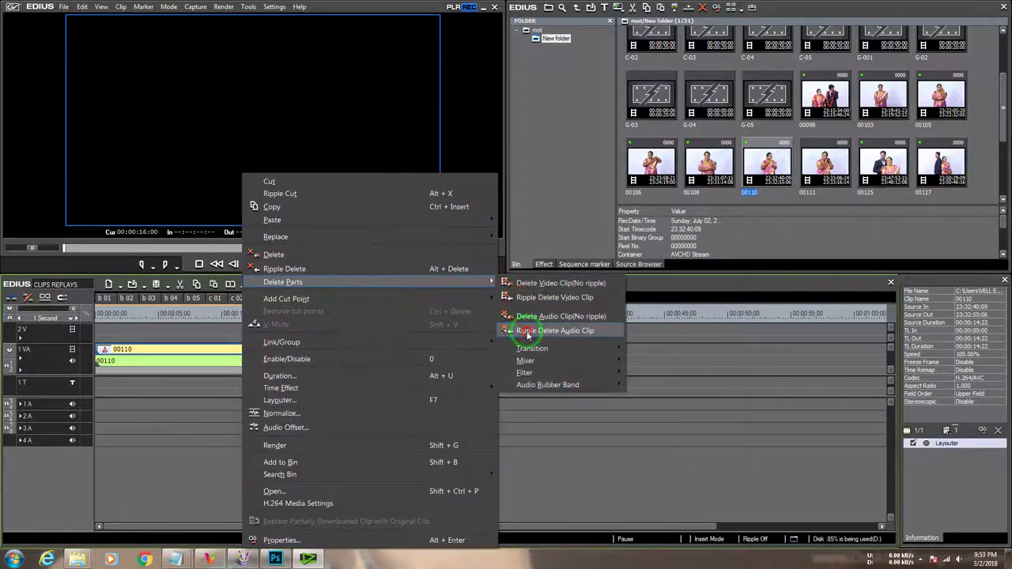
left_click(527, 331)
Step: Insert two copies of the 00110 clip at 00:00:14:22 and delete the last copy
left_click_drag(300, 311, 286, 310)
key("ctrl+v")
key("ctrl+v")
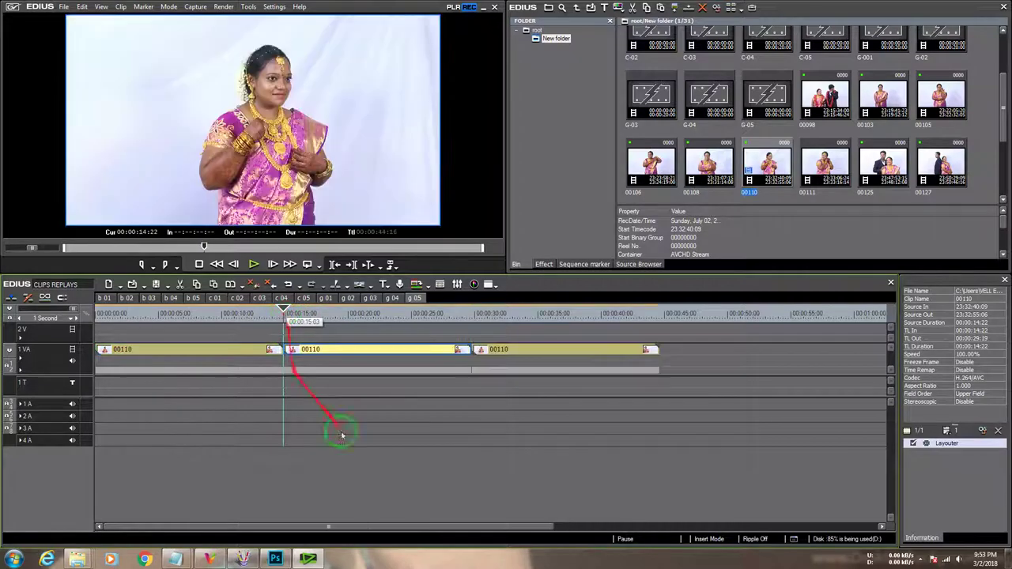
left_click(562, 348)
key("Delete")
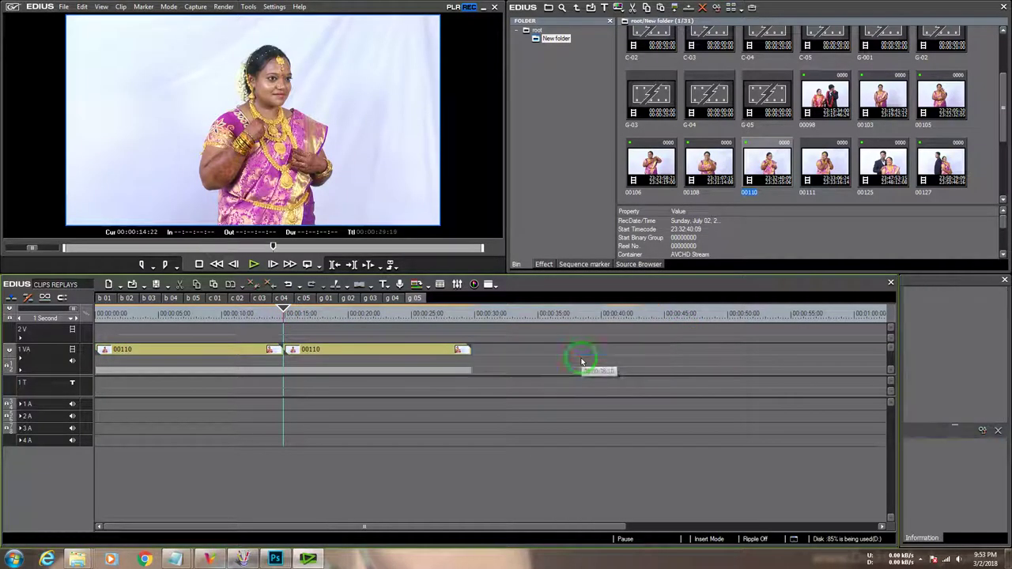
Step: Open the batch export list, enlarge it to show every entry and check all sequences from b 01 to g 05
left_click(63, 7)
left_click(101, 256)
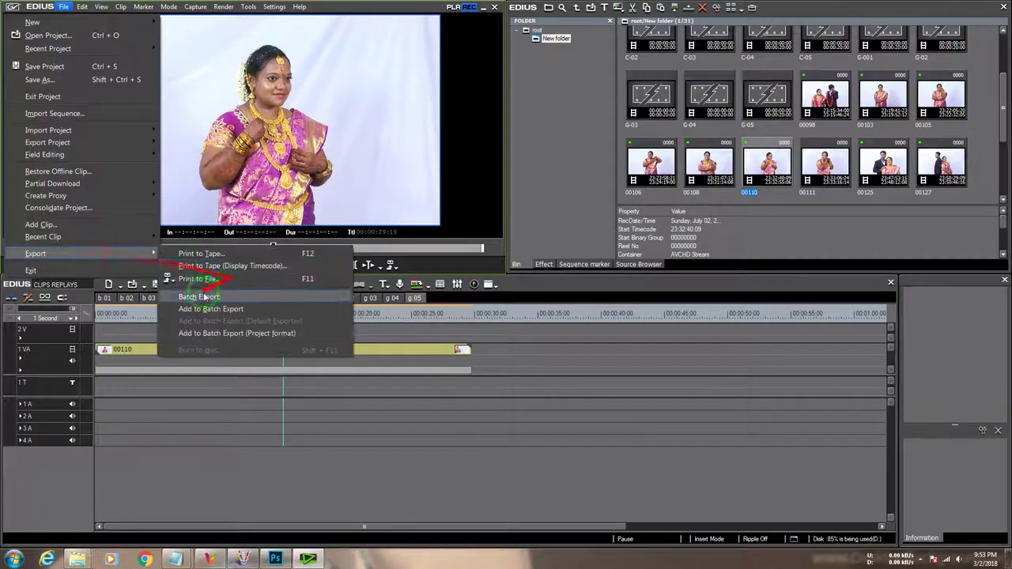
left_click(257, 303)
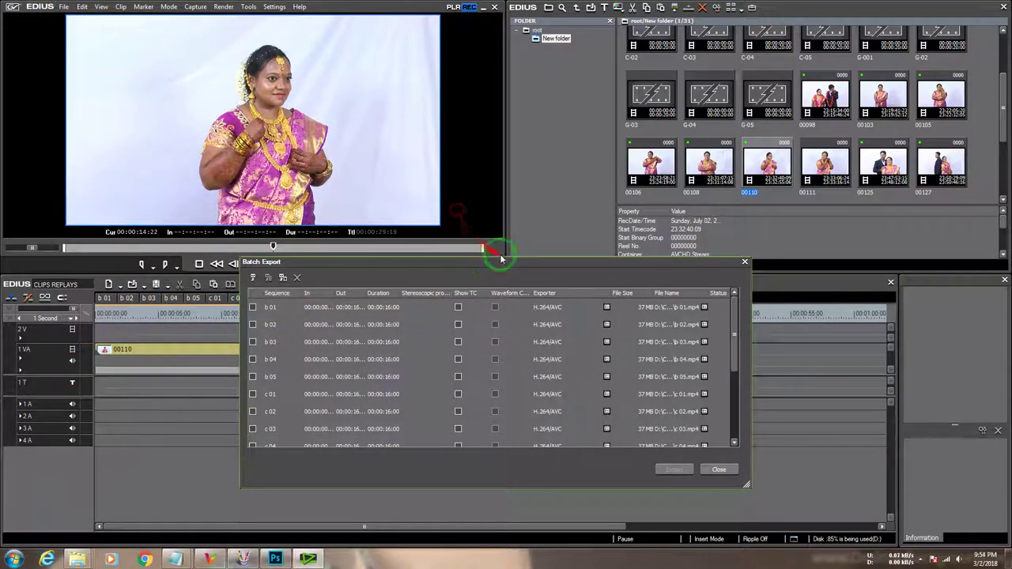
left_click_drag(500, 259, 491, 185)
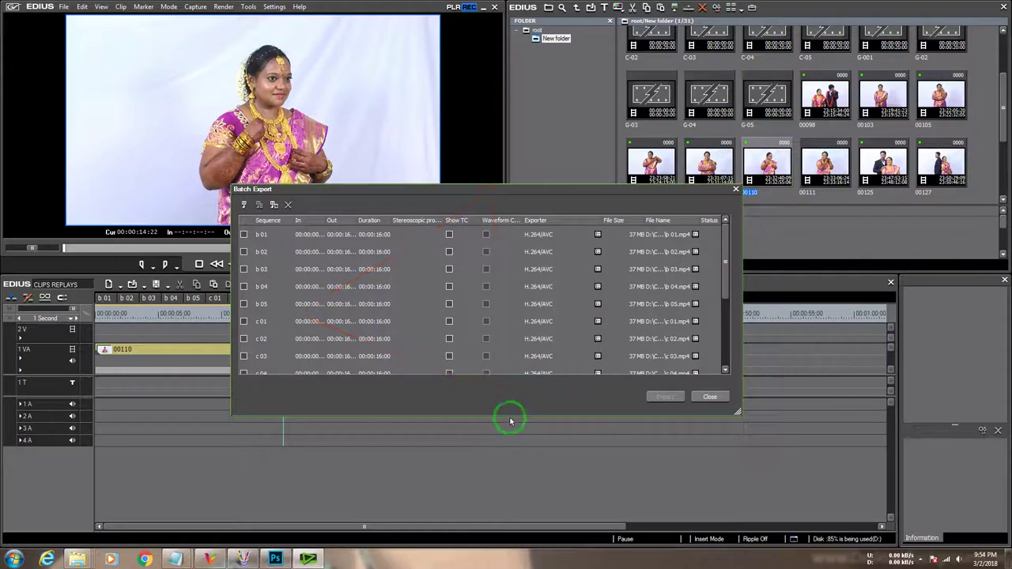
left_click_drag(511, 419, 479, 548)
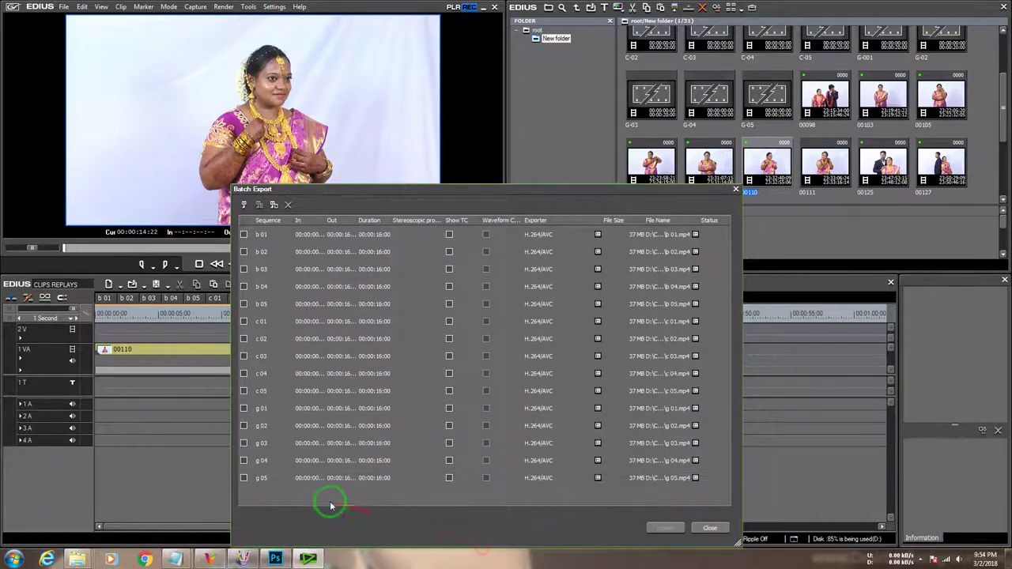
left_click_drag(326, 499, 181, 169)
left_click(244, 235)
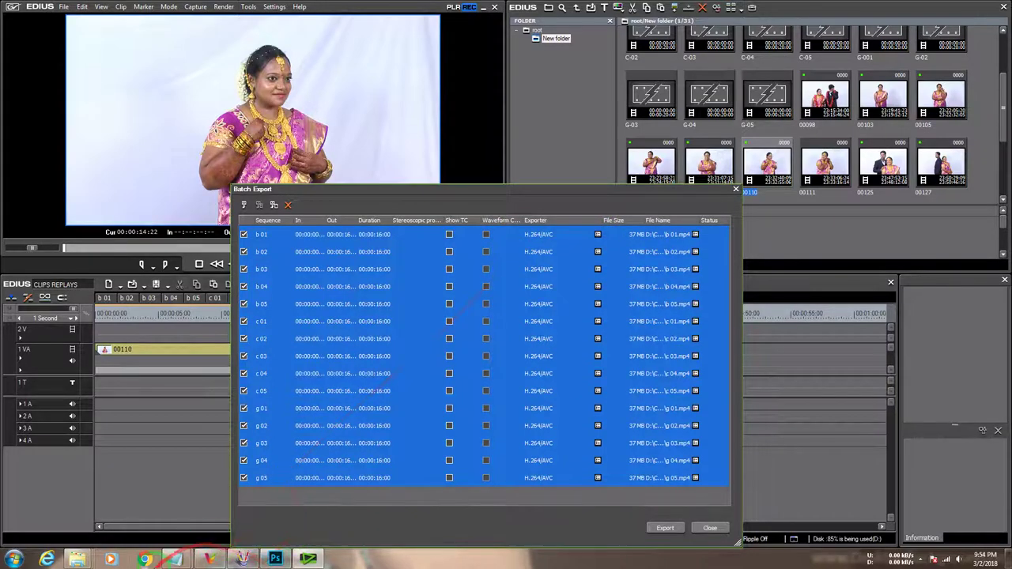
Step: Start the batch export of the checked sequences, agreeing to export over existing files of the same name
left_click_drag(412, 195, 377, 174)
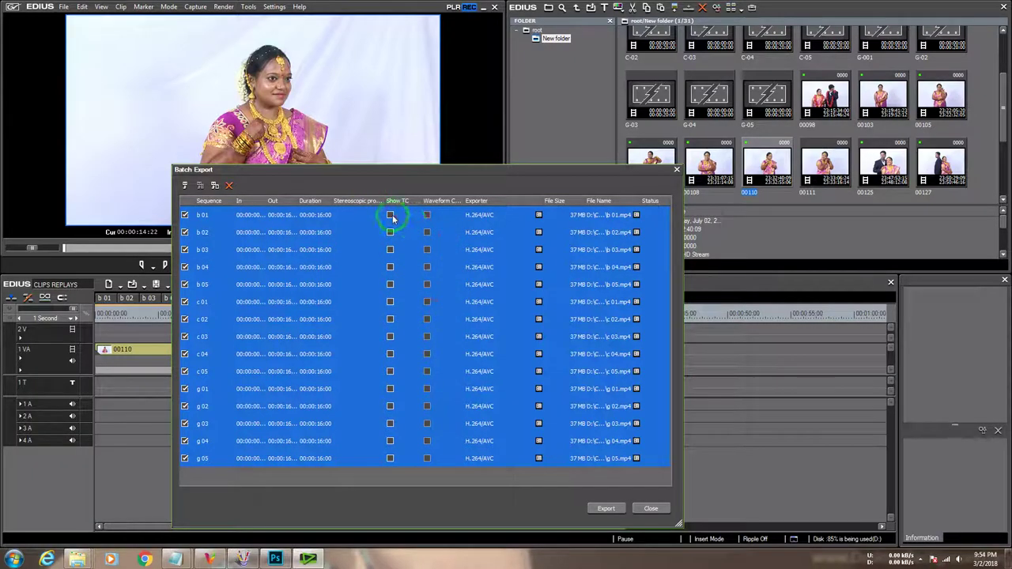
left_click(606, 508)
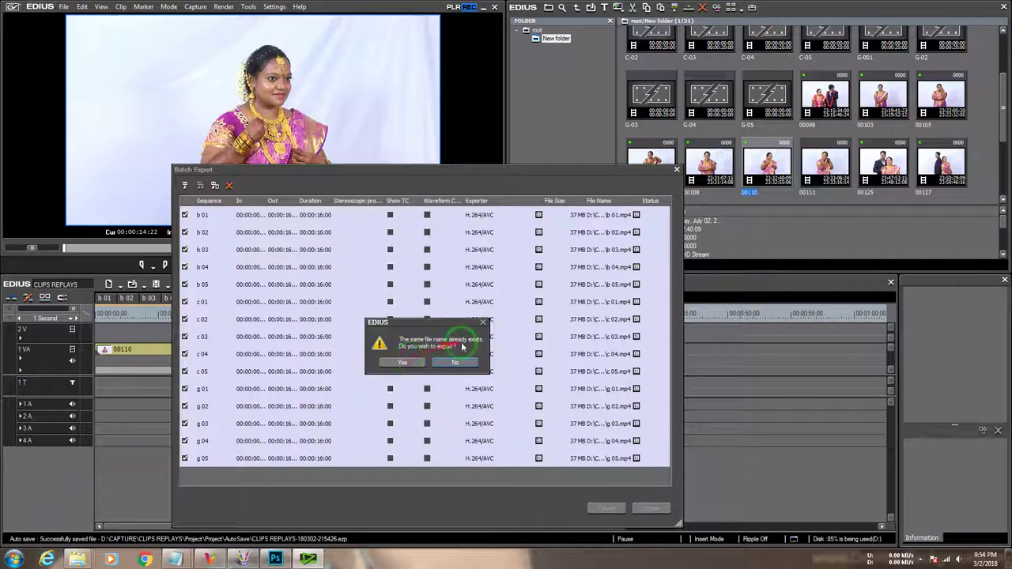
left_click(401, 363)
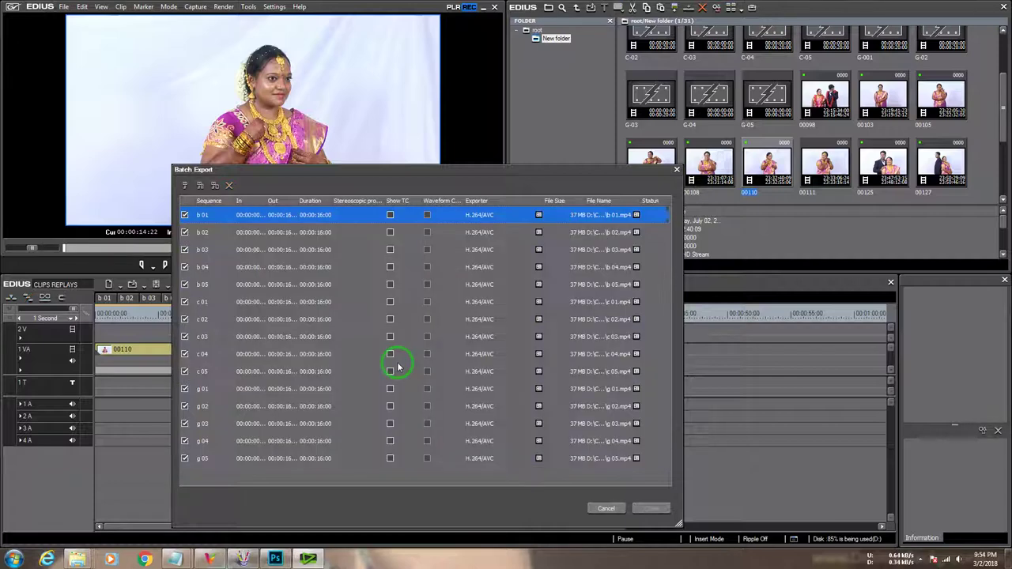
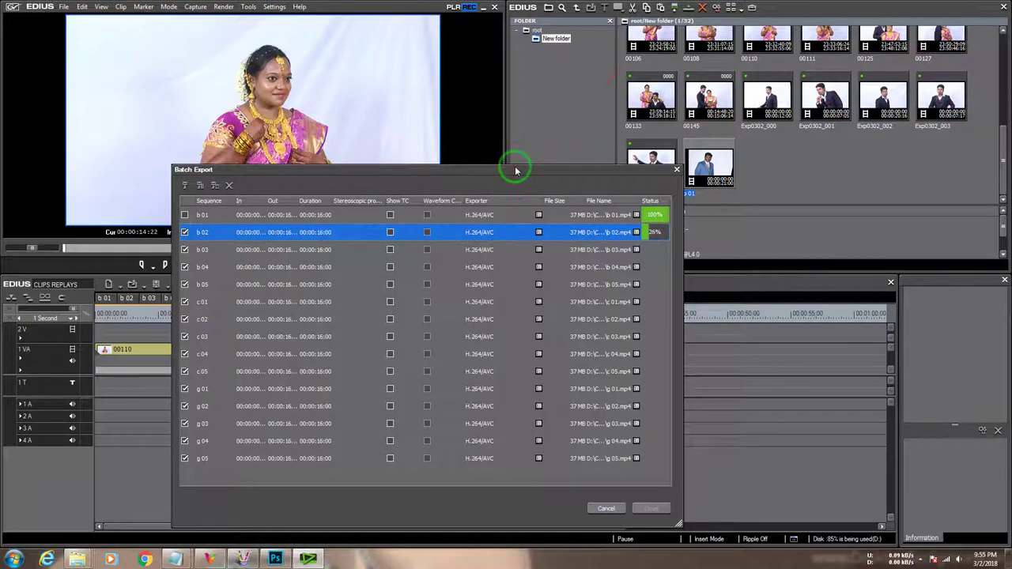
left_click_drag(514, 164, 472, 172)
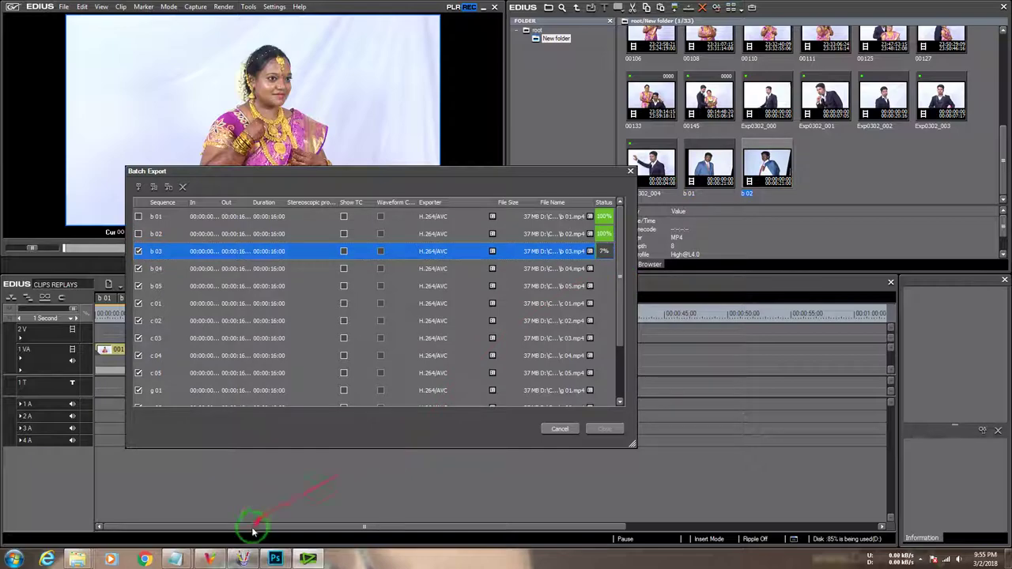
Step: Switch to Vell Editing Point and browse the Tamil Songs, Tamil Titles and English Titles template lists
left_click(209, 559)
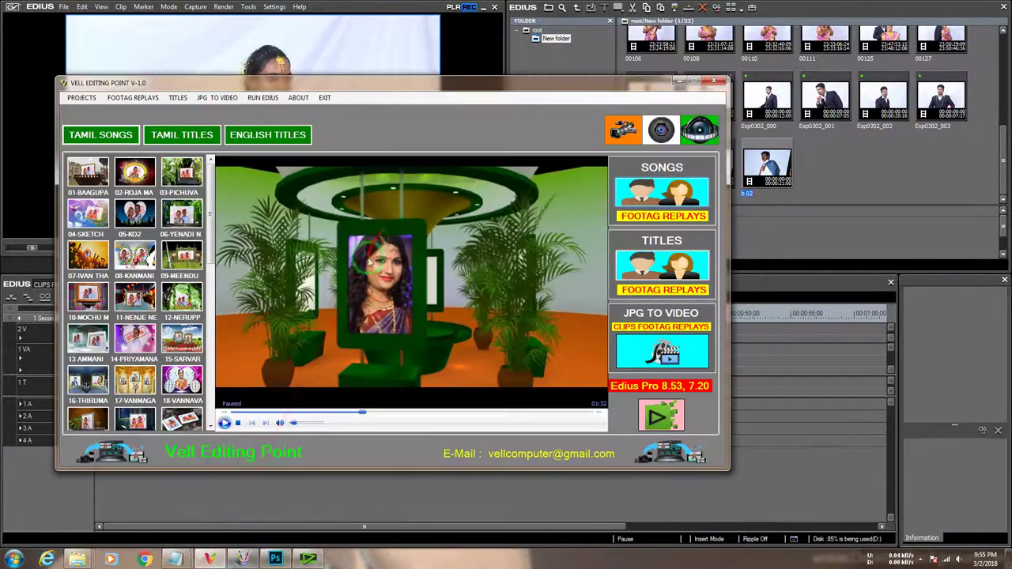
left_click_drag(551, 94, 575, 132)
left_click(337, 144)
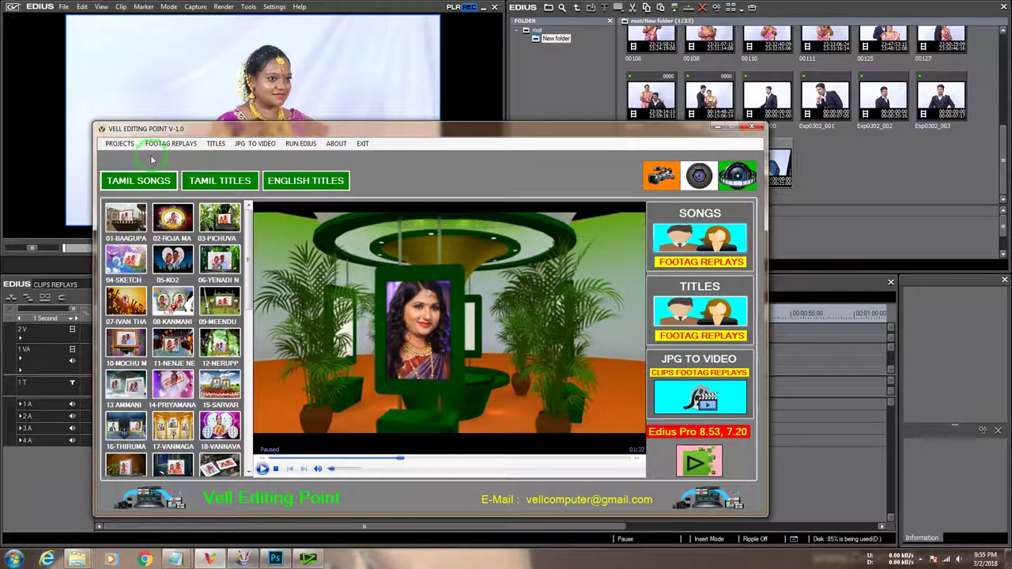
left_click(120, 144)
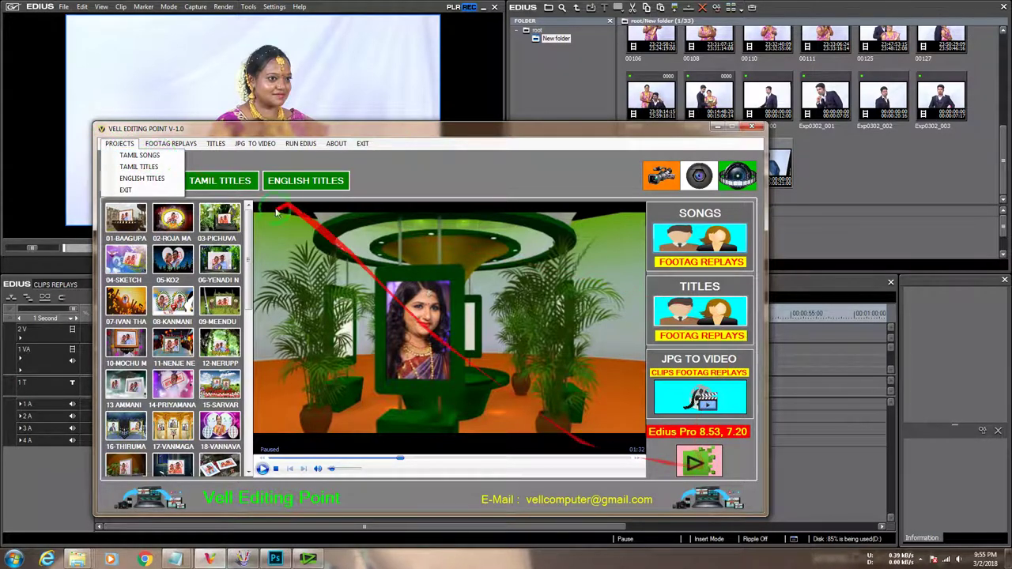
left_click(228, 160)
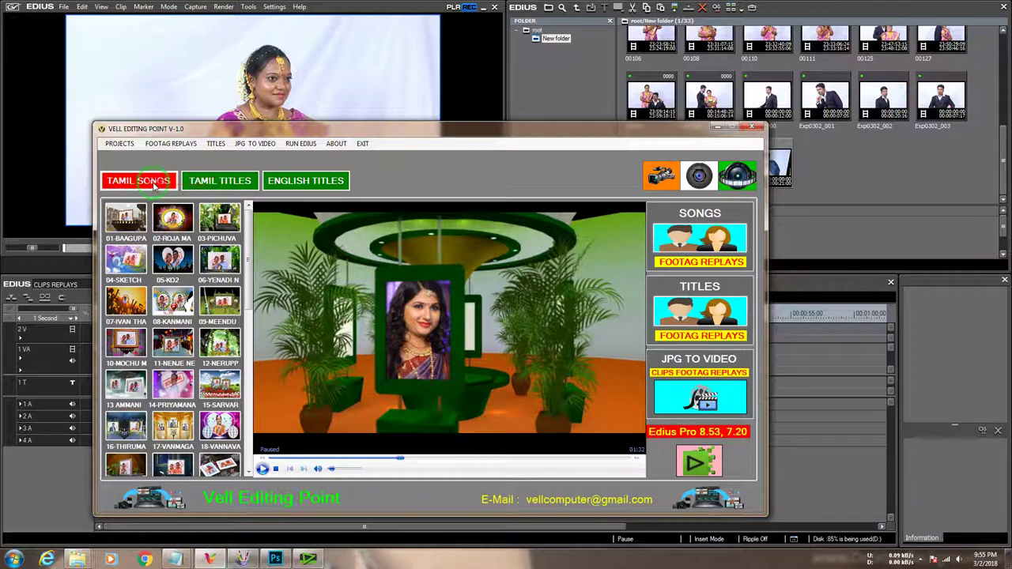
left_click(224, 182)
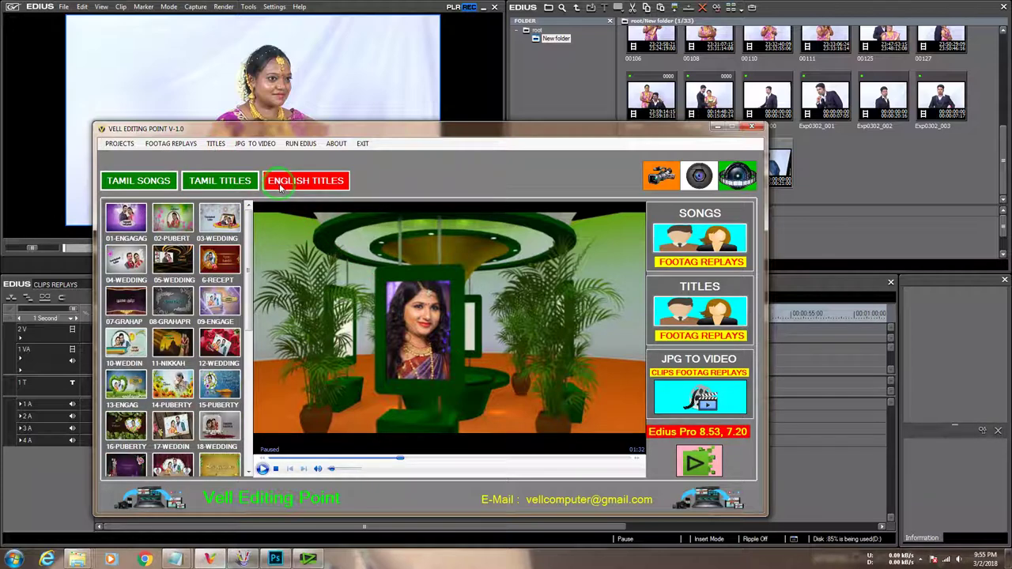
left_click(279, 184)
Step: Display the Tamil Songs, Tamil Titles and English Titles templates again, this time using the project commands
left_click(120, 143)
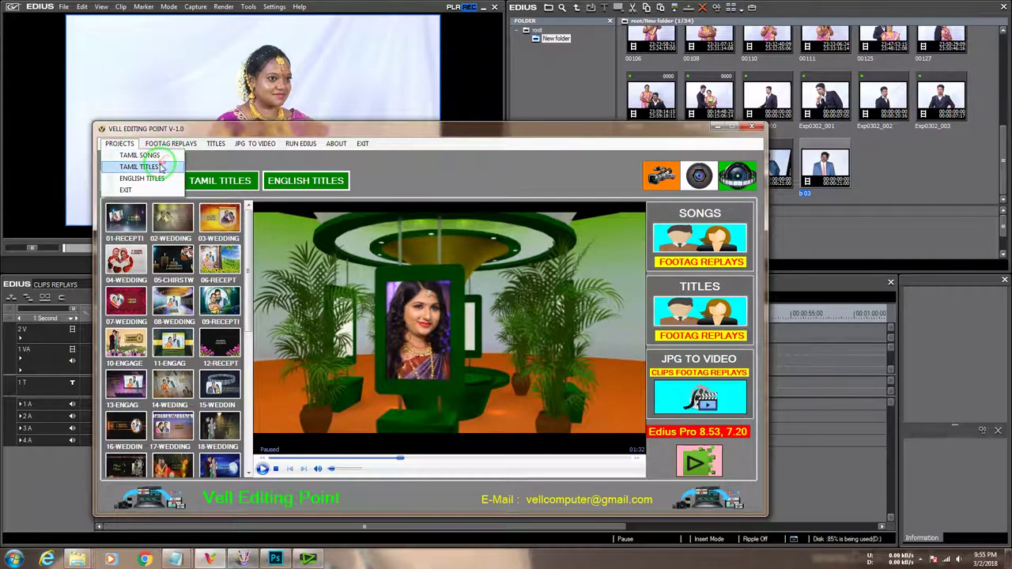
left_click(139, 155)
left_click(119, 144)
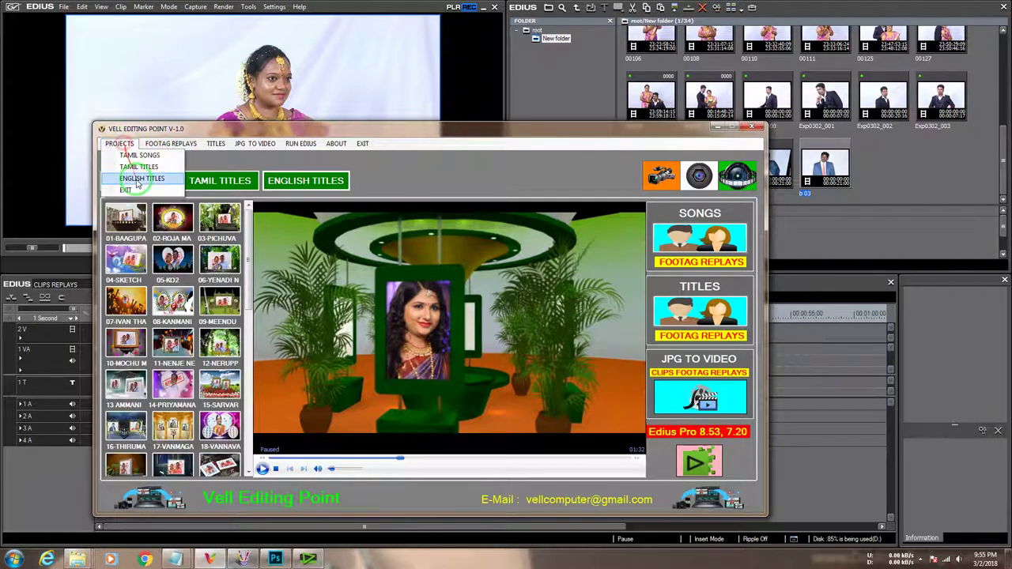
left_click(139, 155)
left_click(116, 144)
left_click(141, 179)
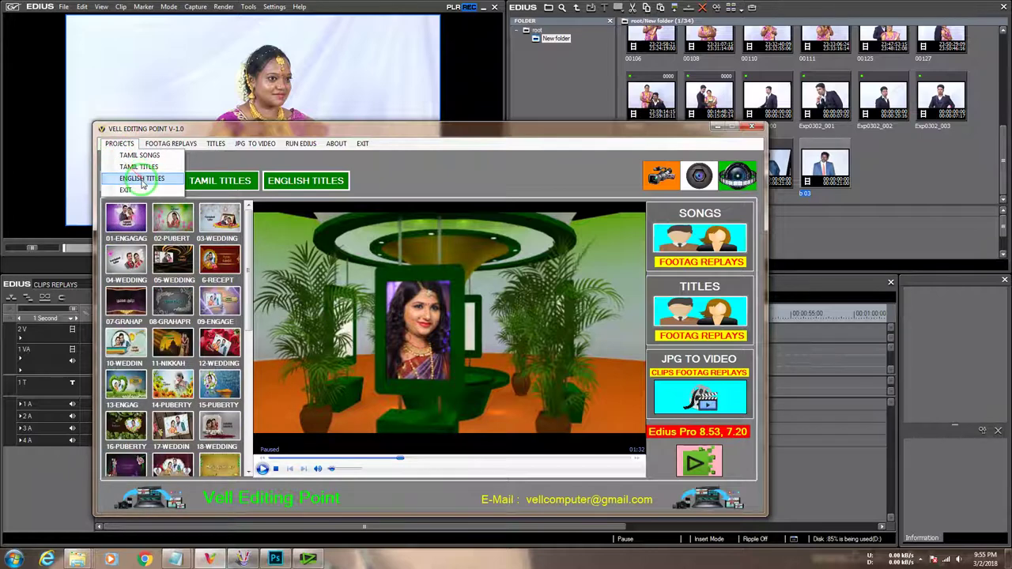
left_click(119, 143)
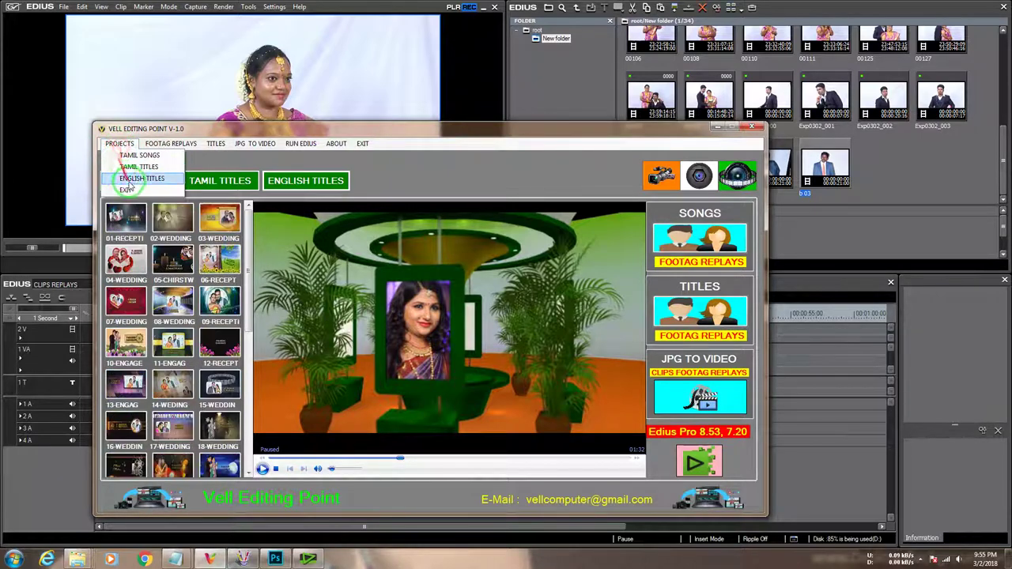
left_click(127, 190)
Step: Review the commands offered for footage replays, titles footage replays and JPG to video clip replays
left_click(170, 144)
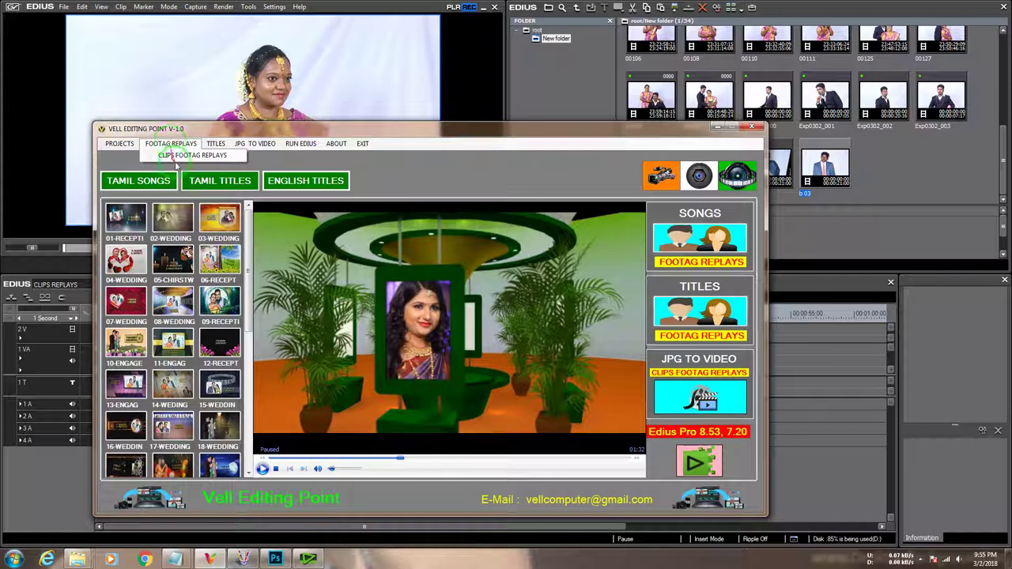
left_click(211, 164)
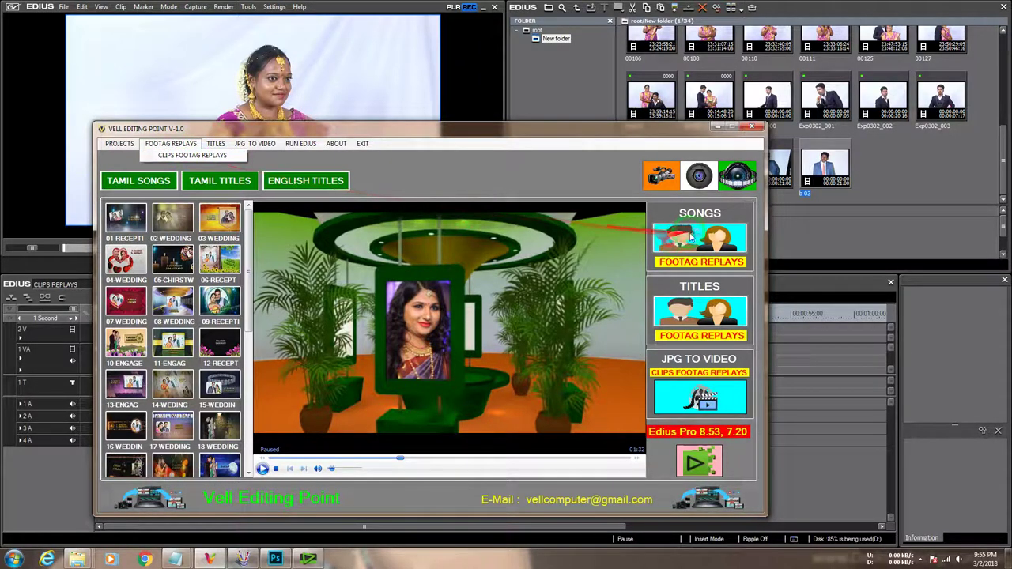
left_click(217, 144)
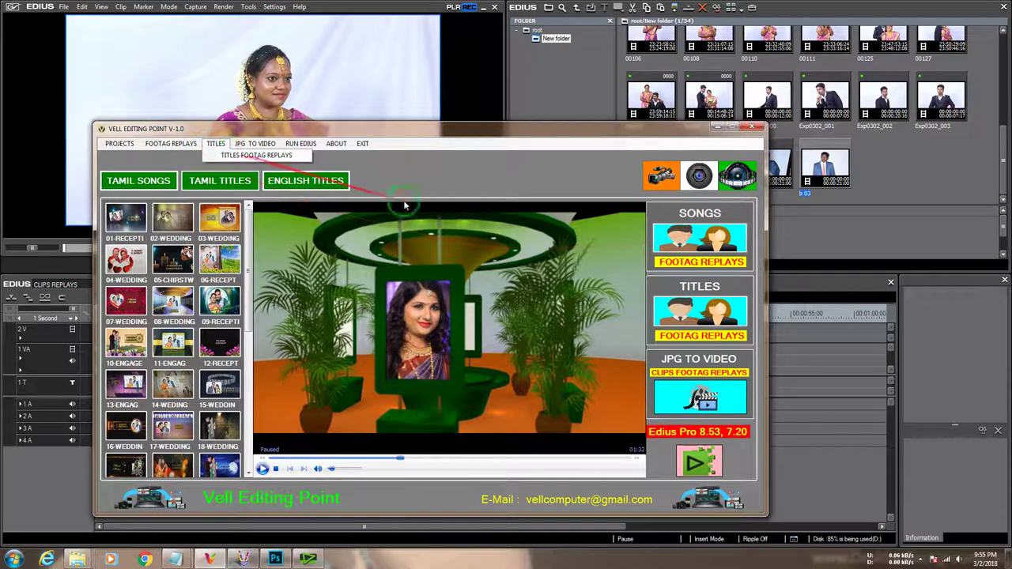
left_click(254, 143)
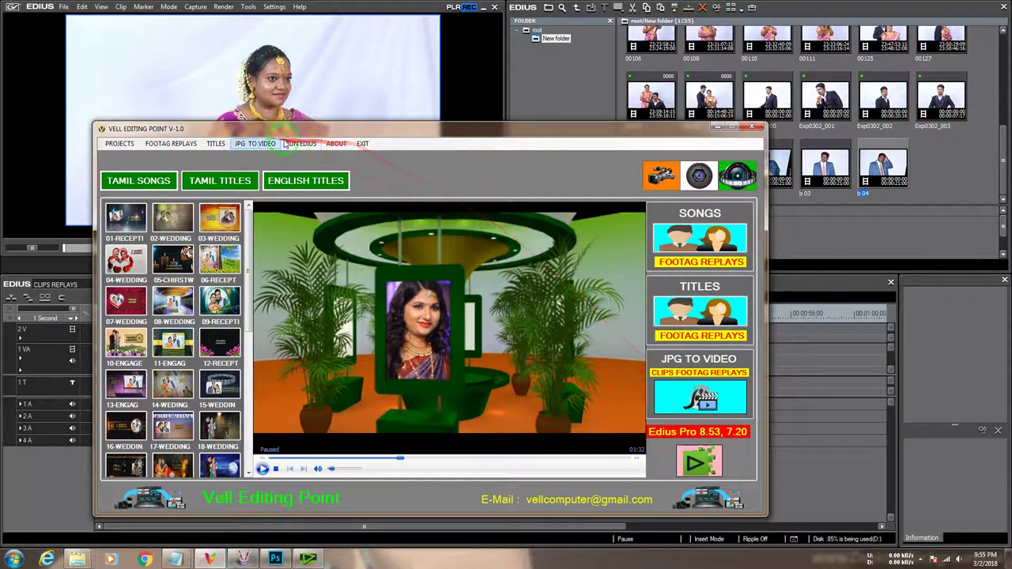
left_click(300, 144)
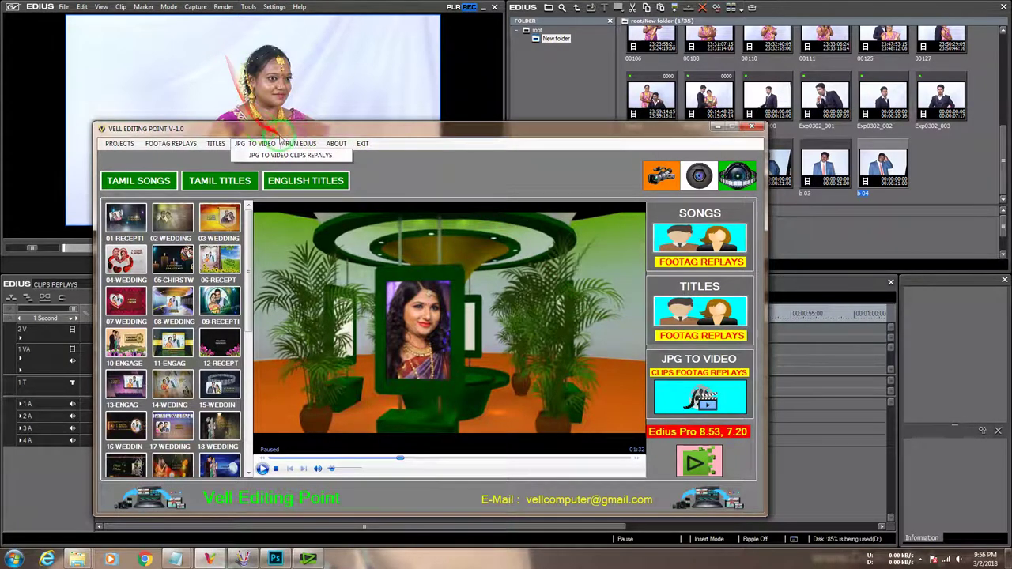
left_click(299, 144)
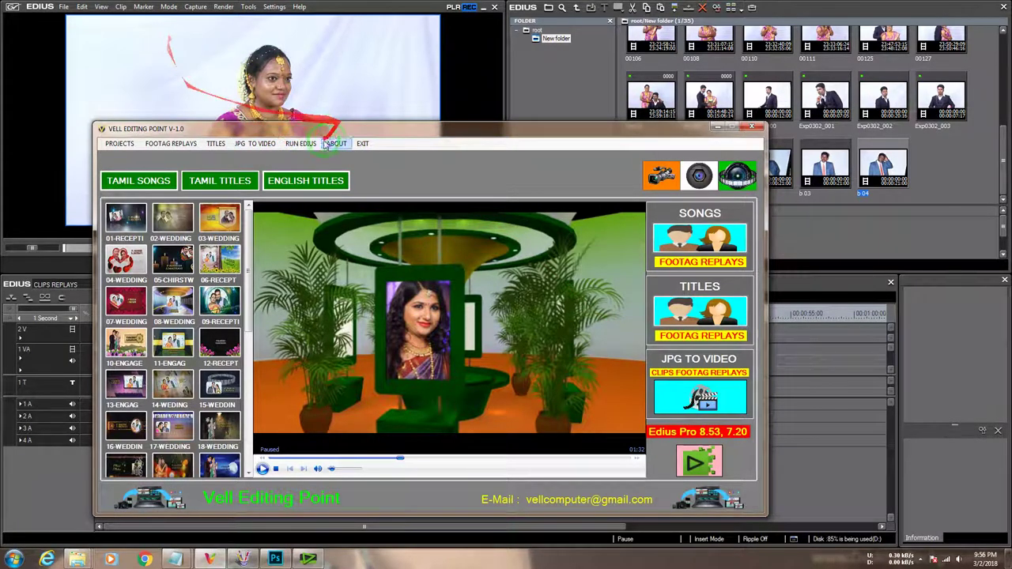
Step: View the About information for Vell Editing Point and close it
left_click(336, 144)
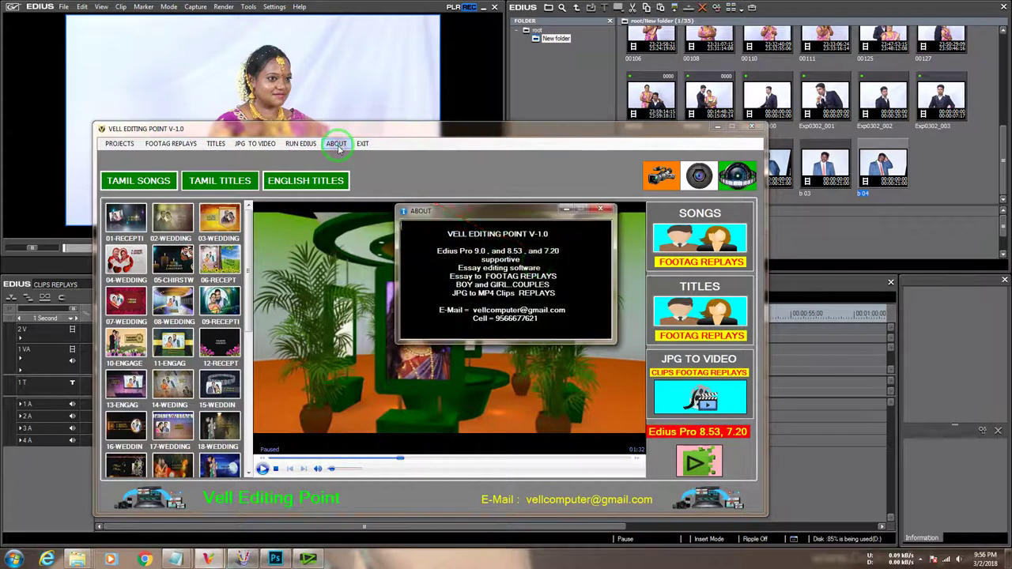
left_click_drag(508, 216, 477, 251)
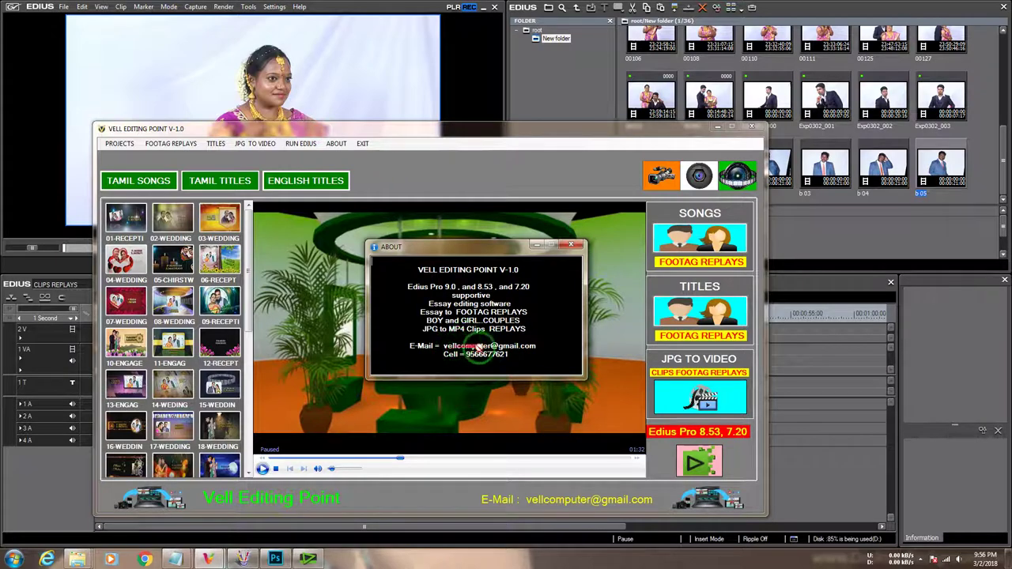
left_click(574, 250)
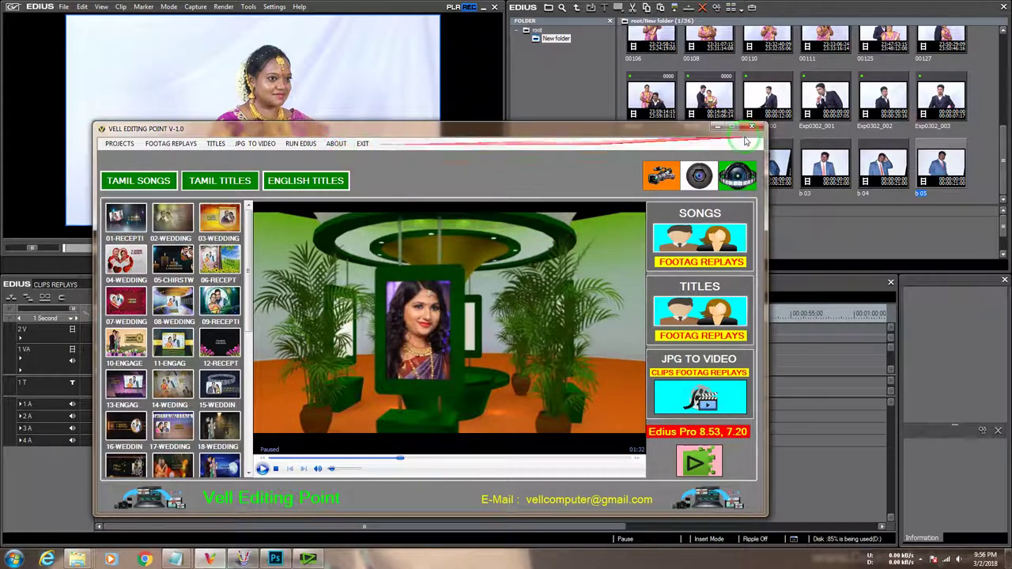
Step: Minimize Vell Editing Point and enlarge the Batch Export dialog to list every sequence from b 01 to g 05
left_click(716, 129)
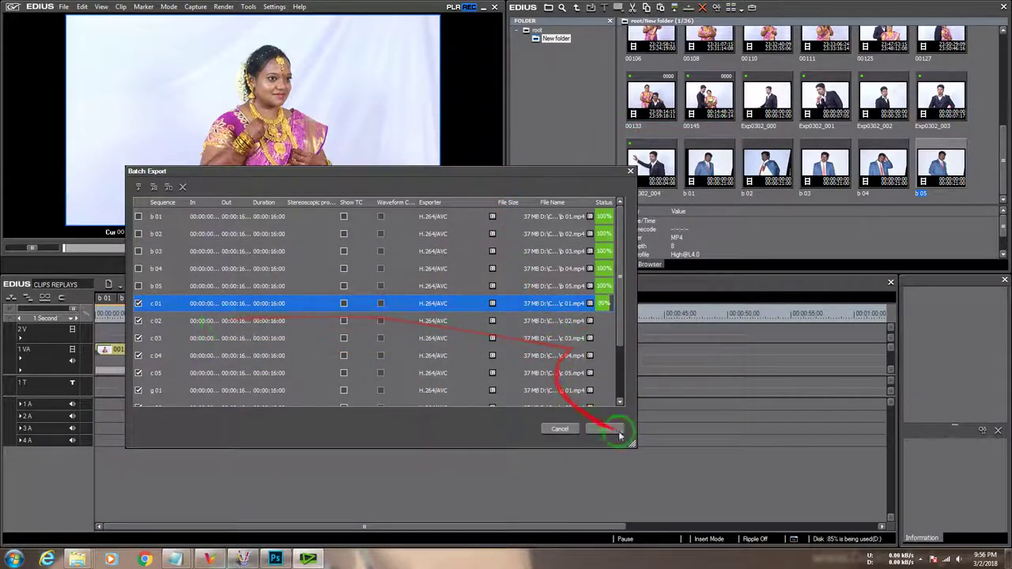
left_click_drag(633, 446, 693, 513)
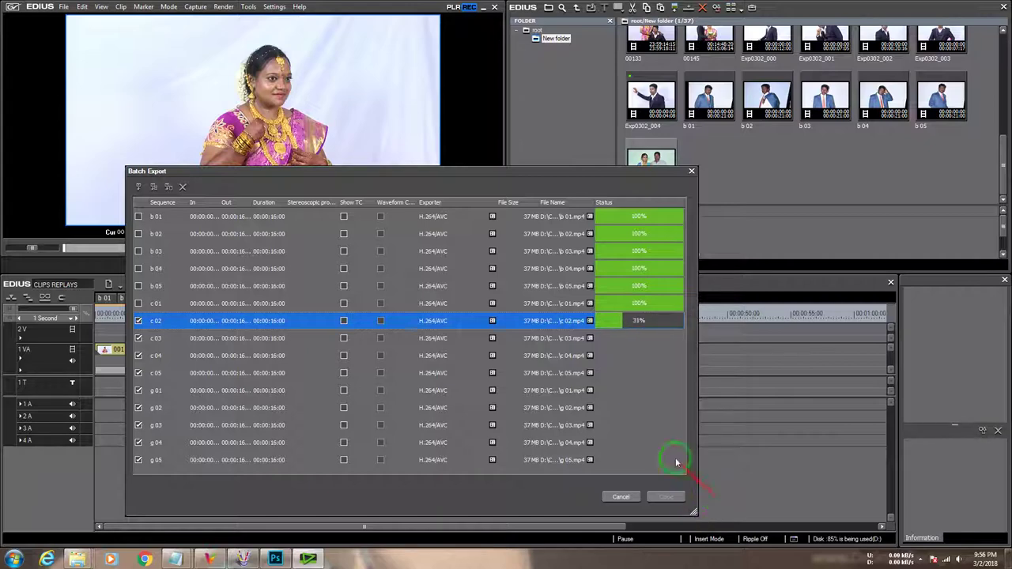
Step: Show the Windows desktop and refresh it
left_click(1009, 559)
right_click(533, 232)
left_click(563, 266)
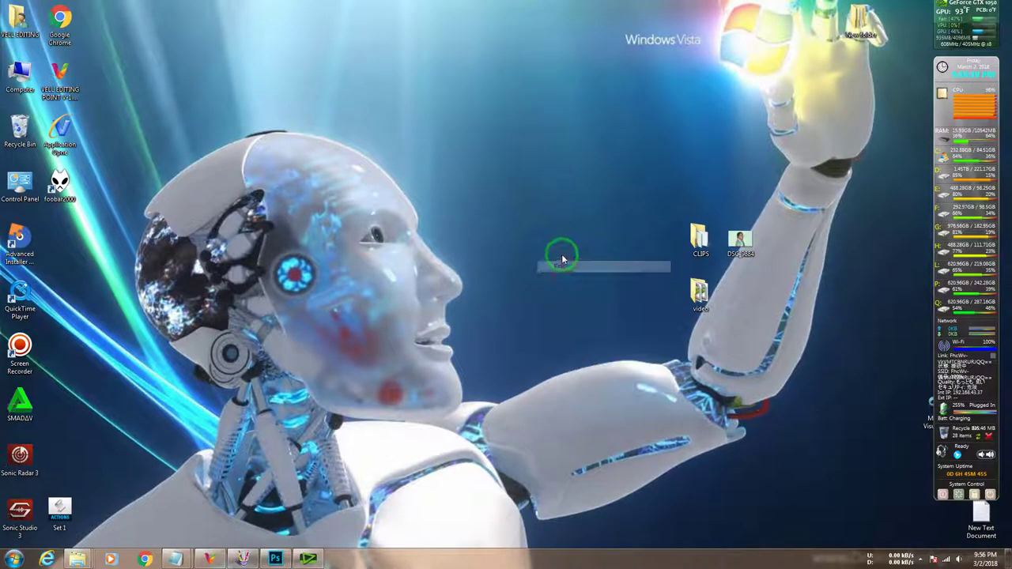
right_click(561, 188)
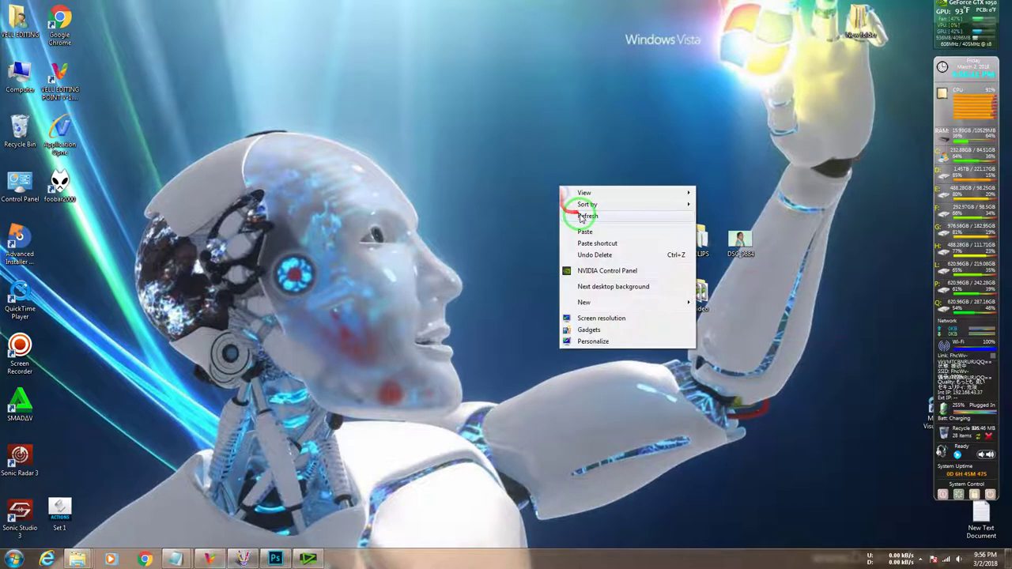
left_click(583, 216)
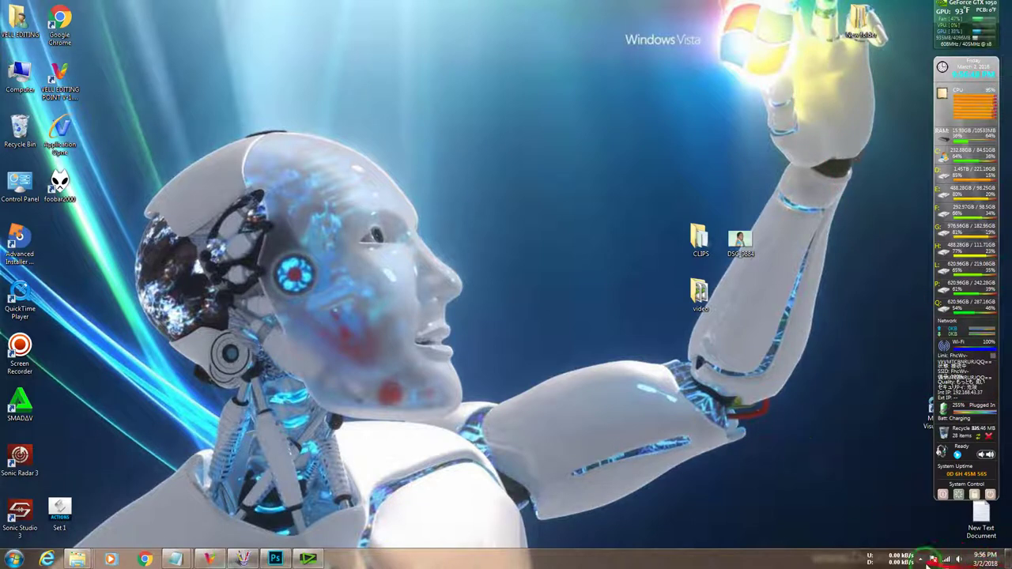
Step: Bring up Corsair Link and put off its software update for now
left_click(921, 559)
left_click(911, 473)
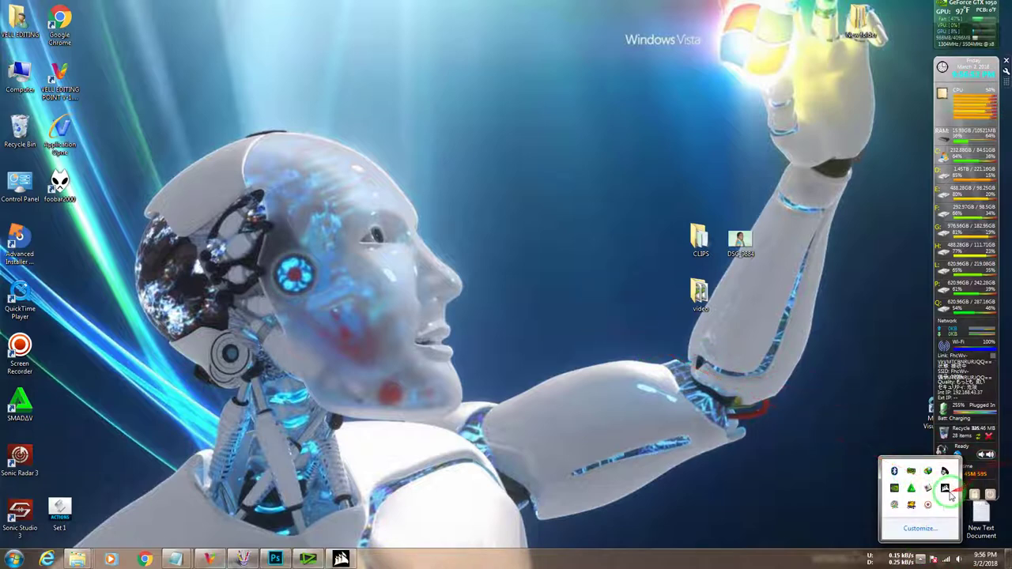
left_click(944, 488)
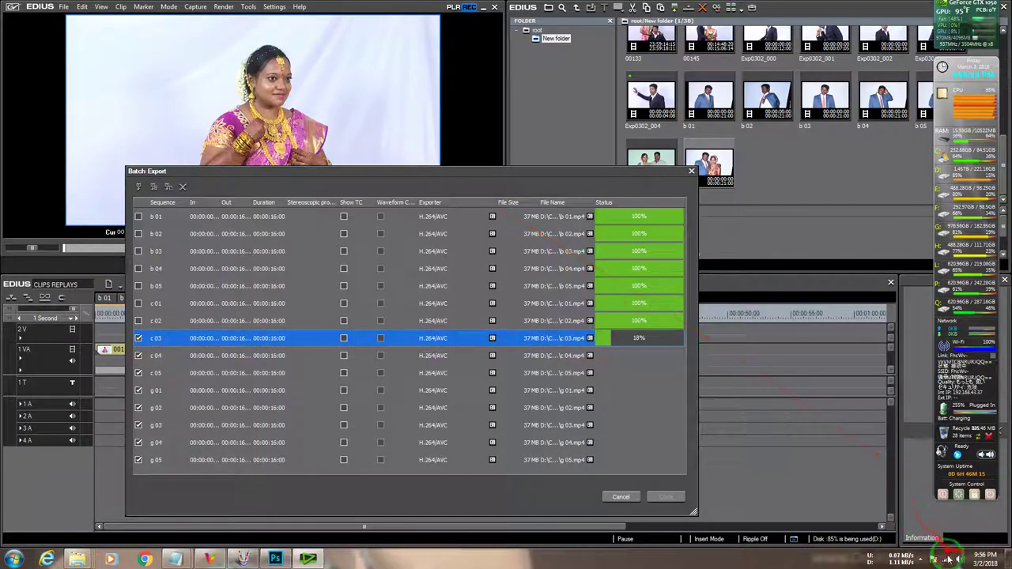
left_click(921, 559)
left_click(943, 491)
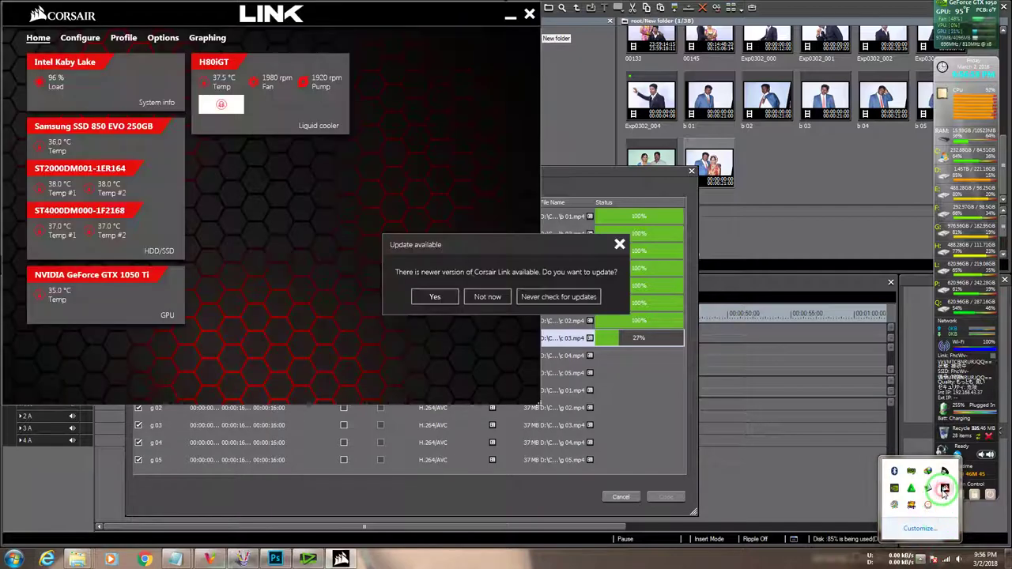
left_click(492, 303)
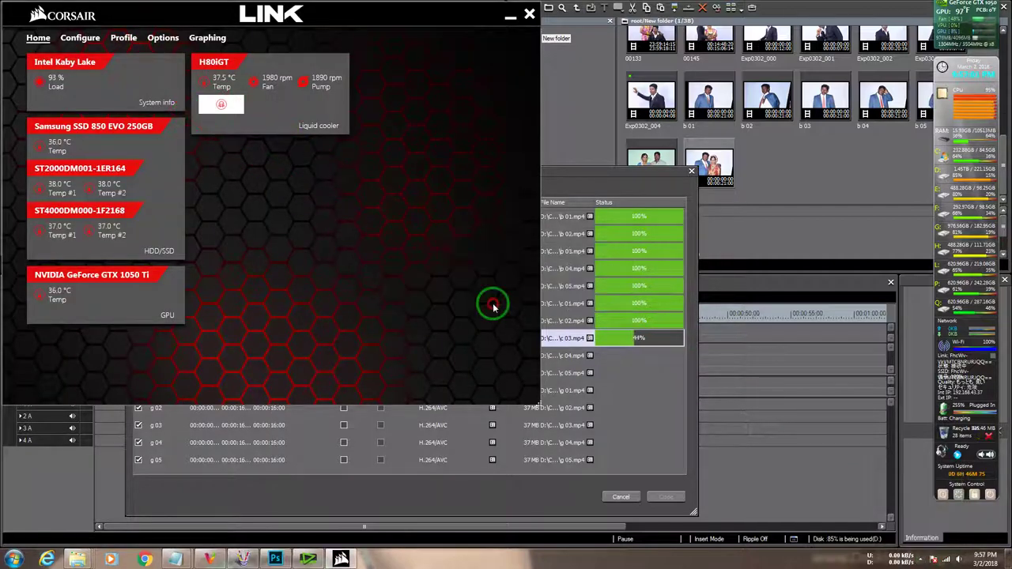
Step: Check the hardware readings and profile choices in Corsair Link, and close its window
left_click(124, 38)
left_click(121, 57)
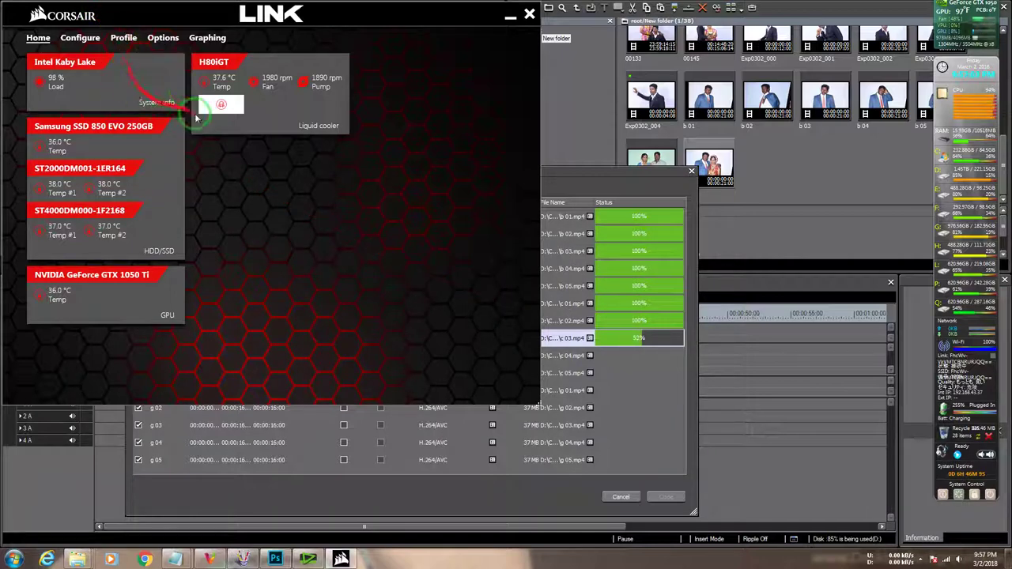
left_click(123, 37)
left_click(128, 56)
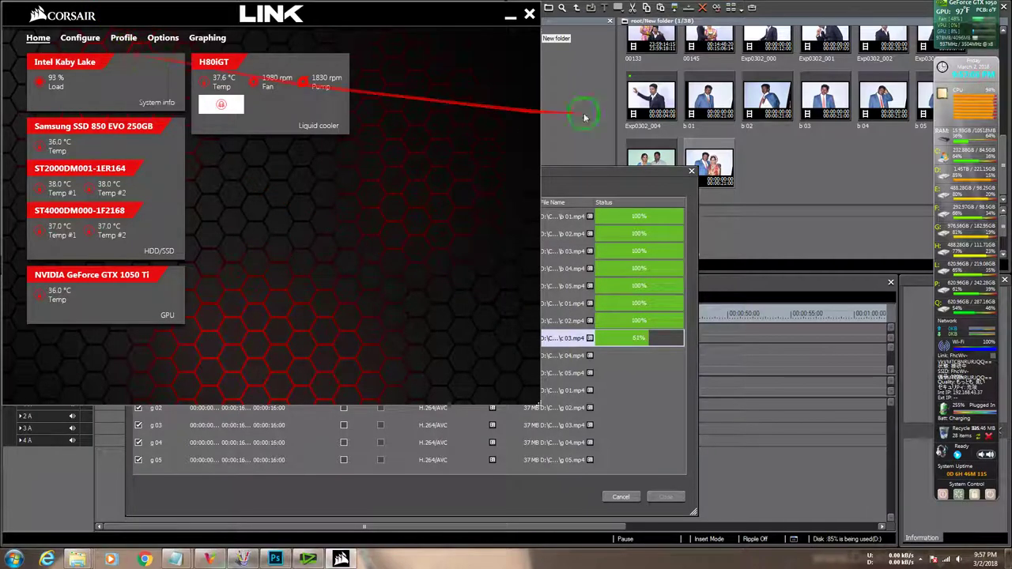
left_click(529, 15)
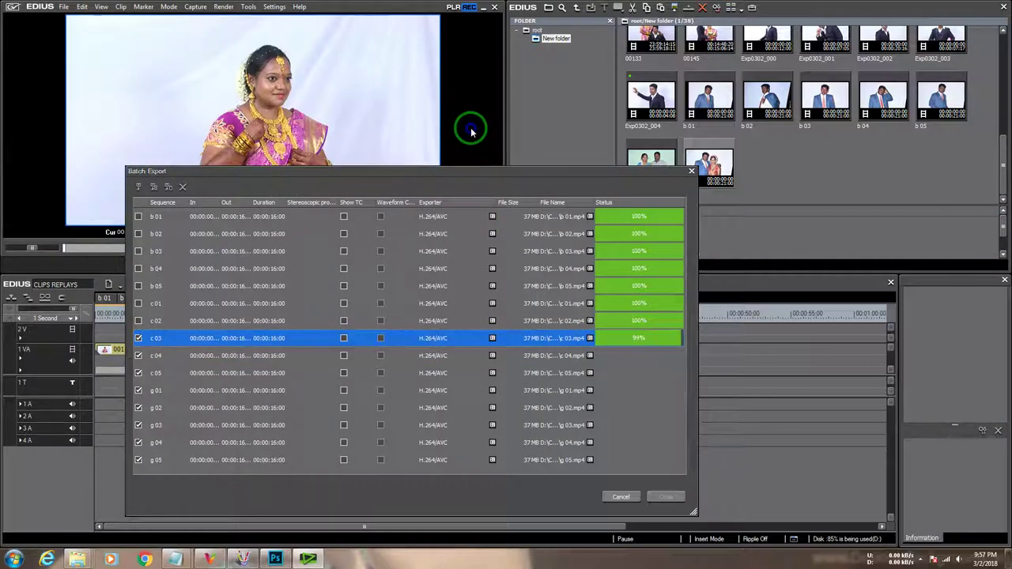
Step: Move the Batch Export dialog slightly higher over the preview and check the export progress
left_click_drag(466, 175, 460, 161)
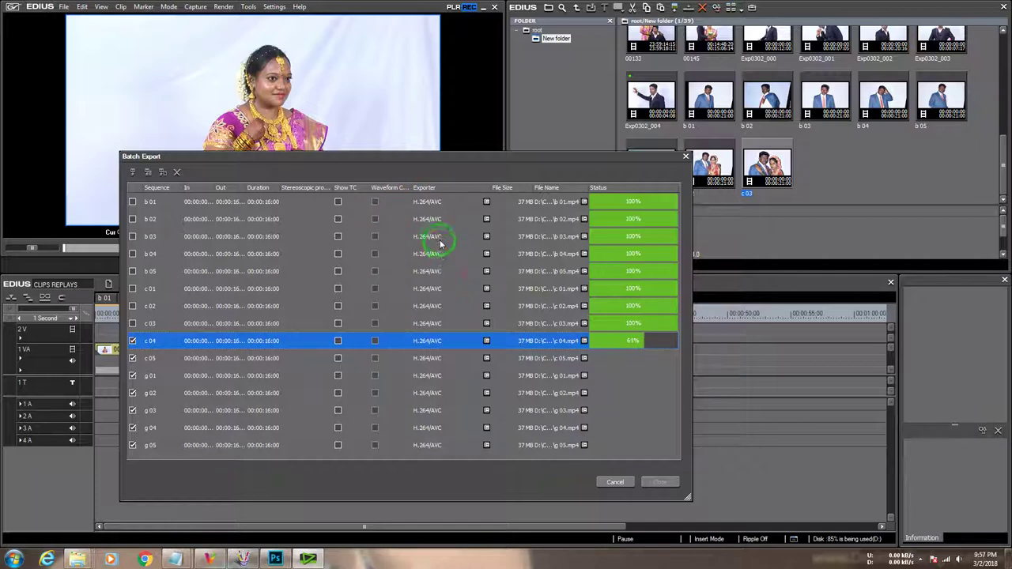
left_click_drag(497, 160, 519, 152)
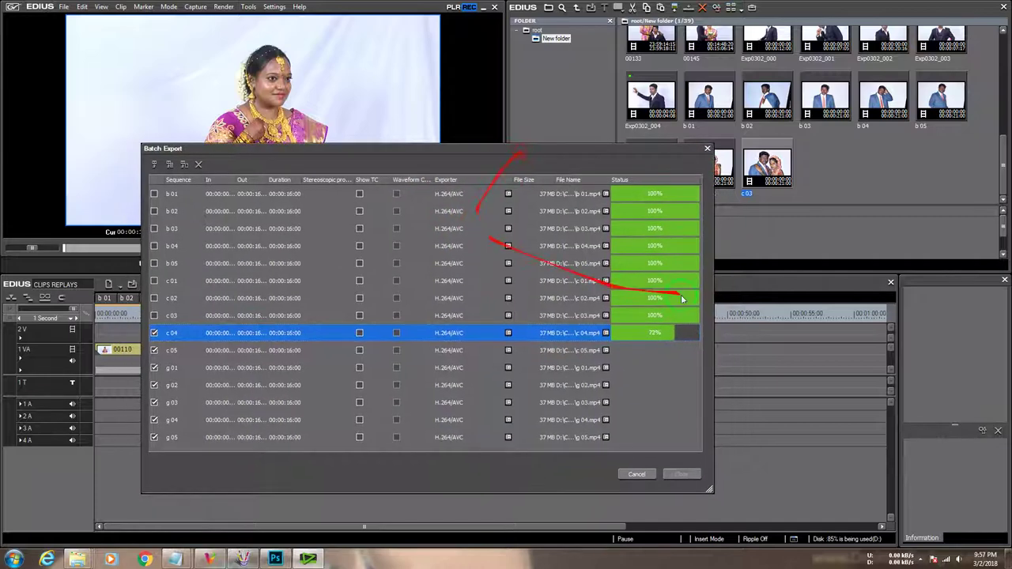
Step: View the computer's basic system properties from the desktop and close them
left_click(1010, 558)
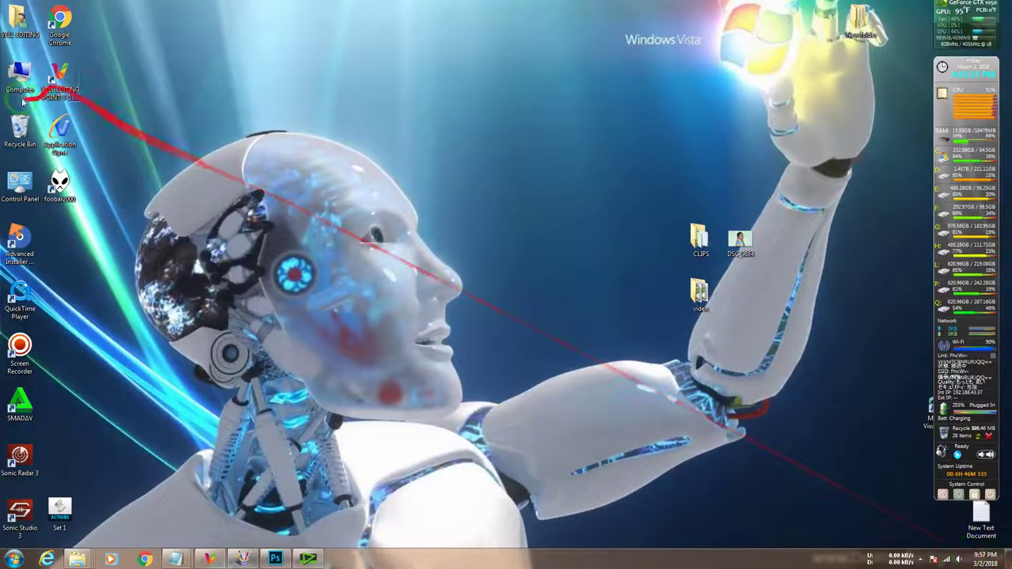
left_click_drag(130, 187, 9, 79)
right_click(16, 76)
left_click(47, 171)
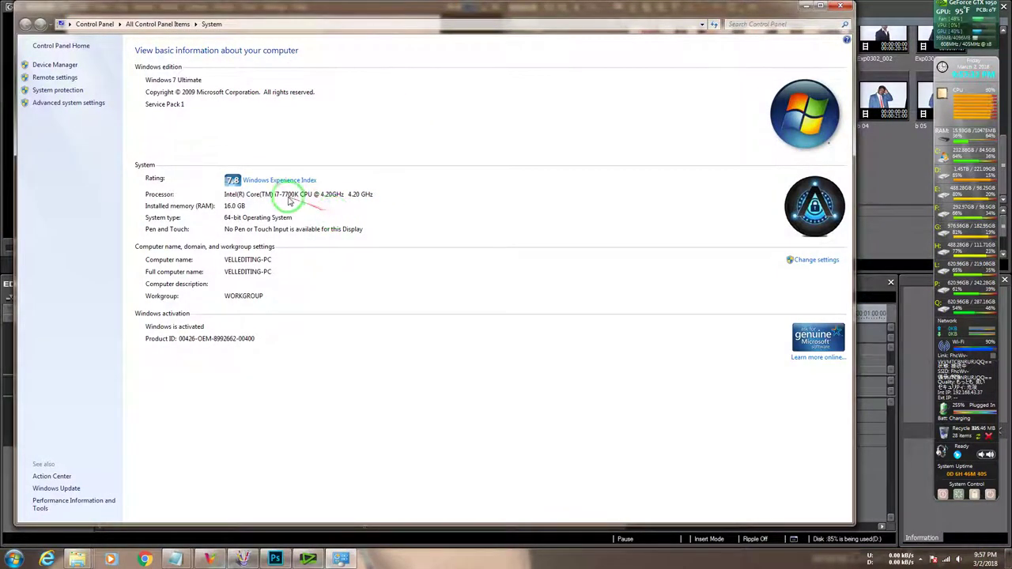
left_click(841, 7)
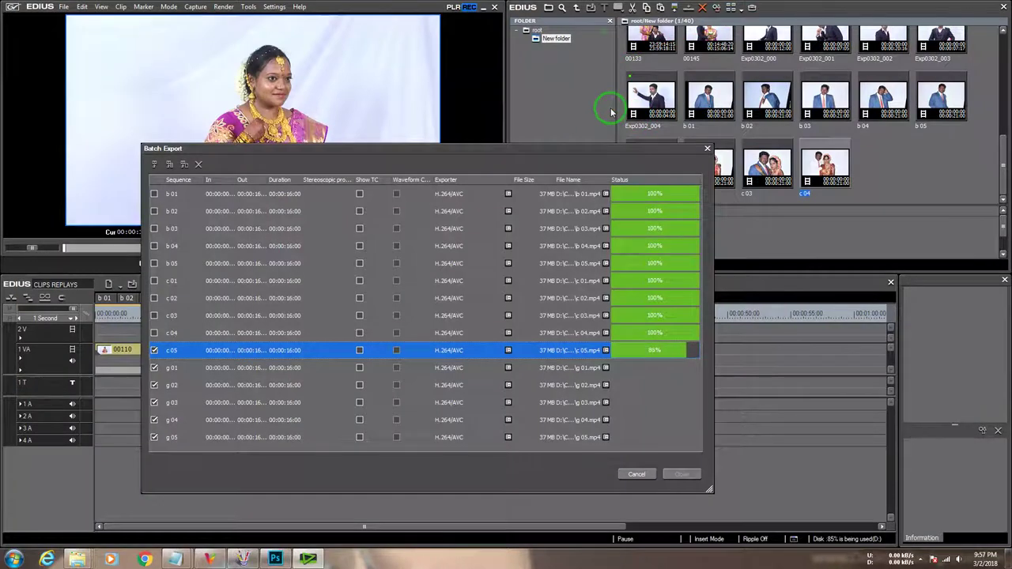
Step: Bring up the Multimedia Application launcher briefly and minimize it again
left_click(241, 550)
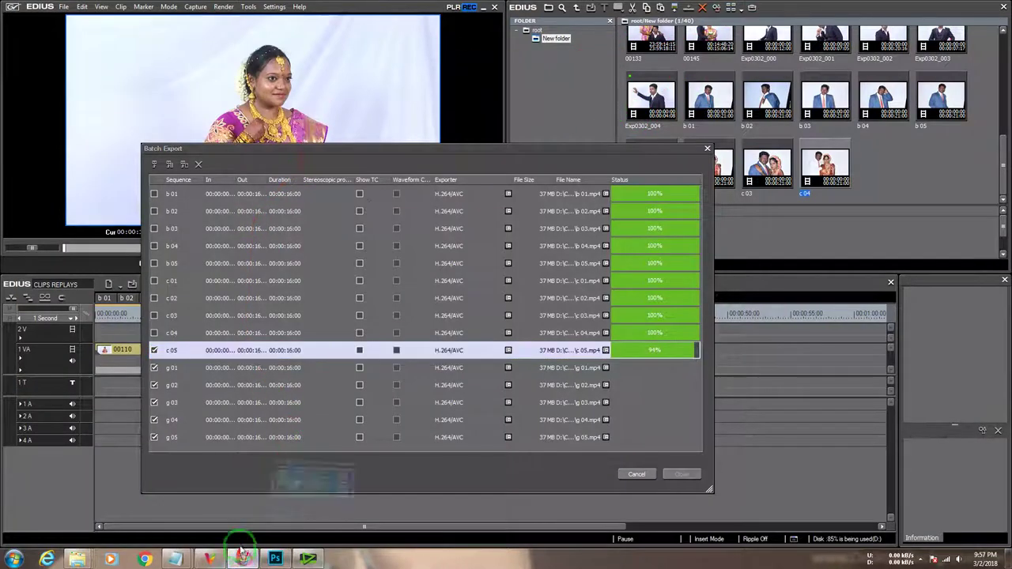
left_click(589, 211)
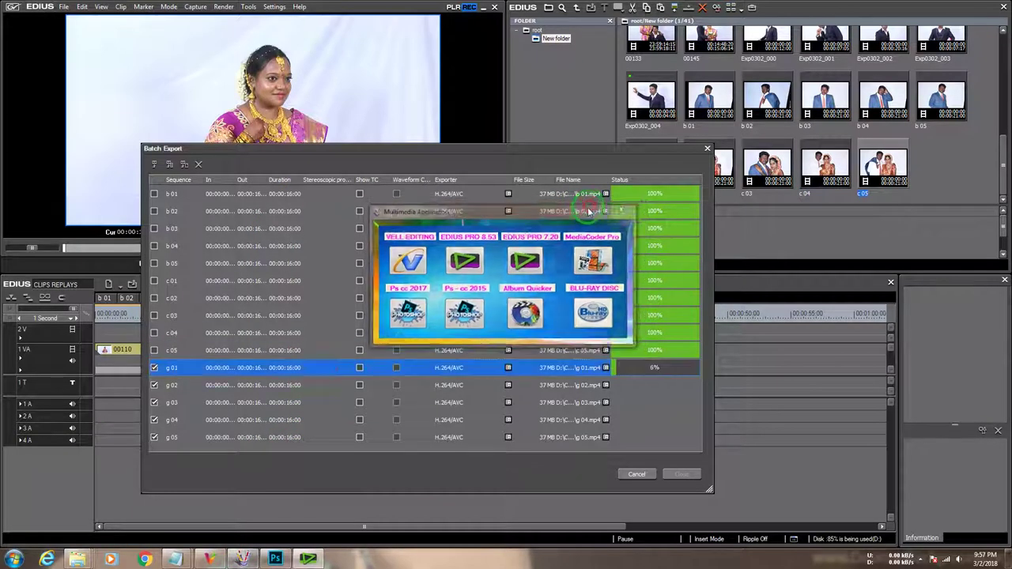
Step: Switch to Vell Editing Point and preview the 37-WEDDIN and 27-WEDDING title templates, skipping ahead in each
left_click(209, 559)
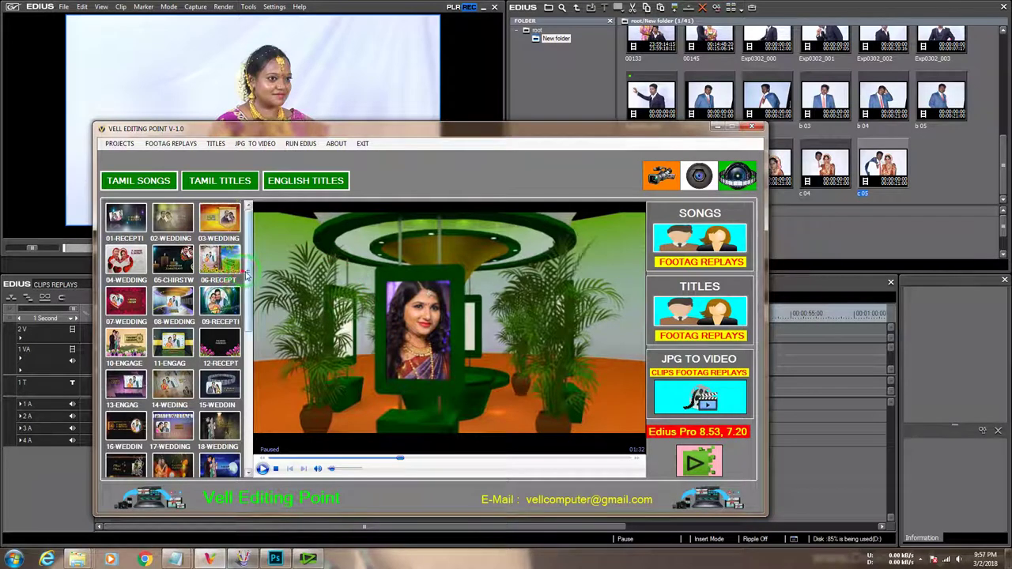
left_click_drag(249, 237, 245, 412)
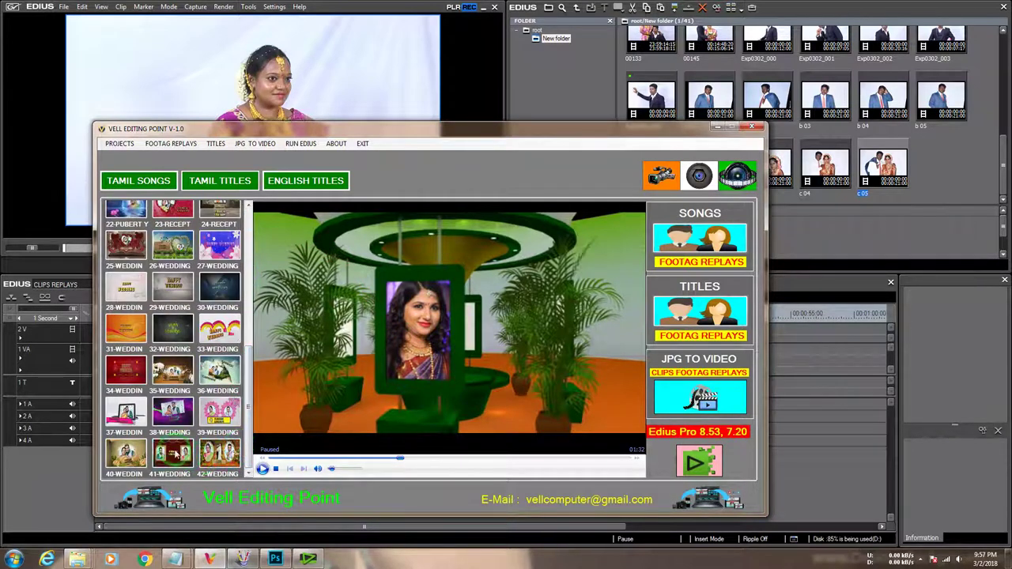
left_click(126, 408)
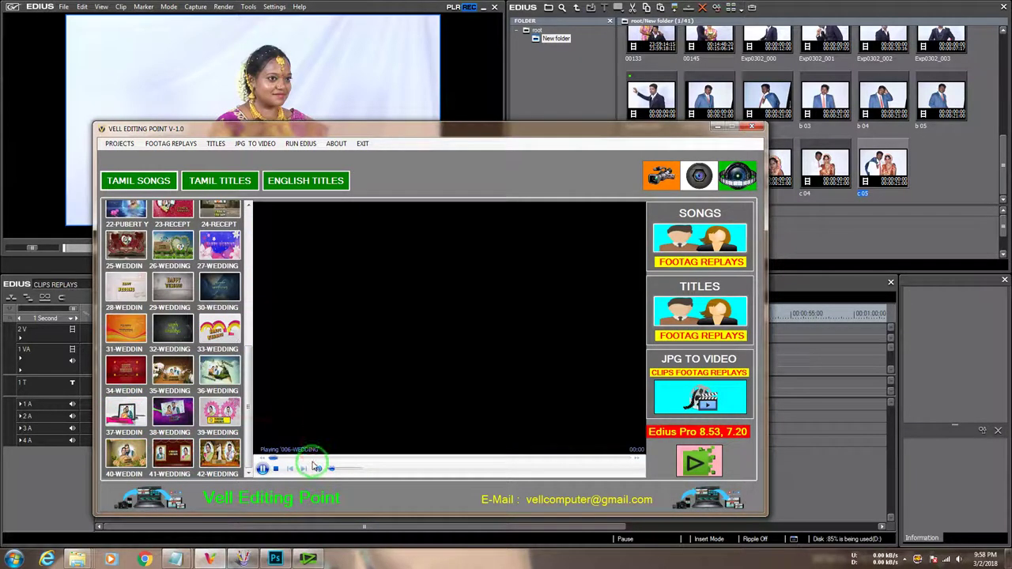
left_click_drag(345, 458, 355, 461)
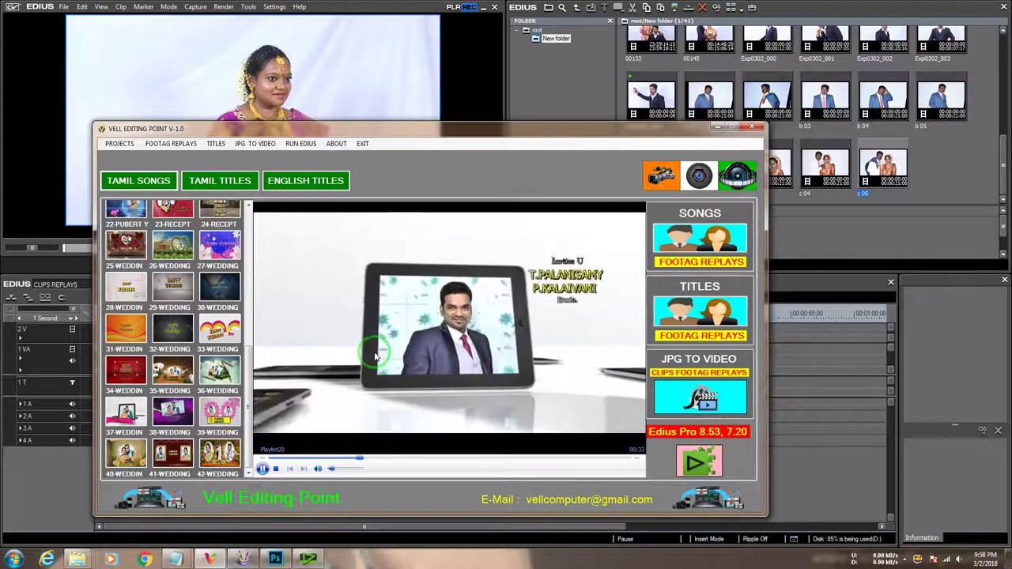
left_click(218, 250)
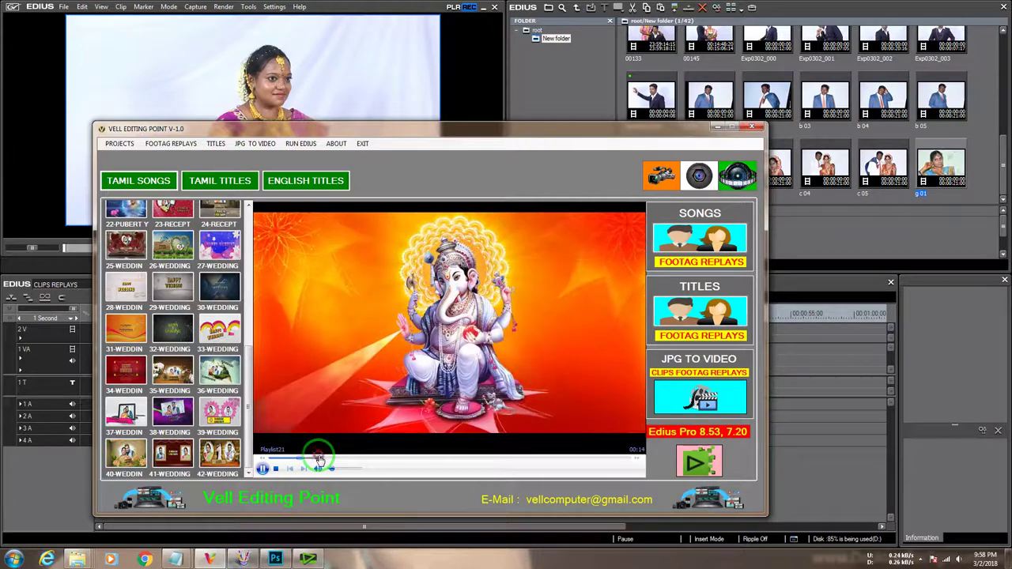
left_click_drag(333, 461, 366, 459)
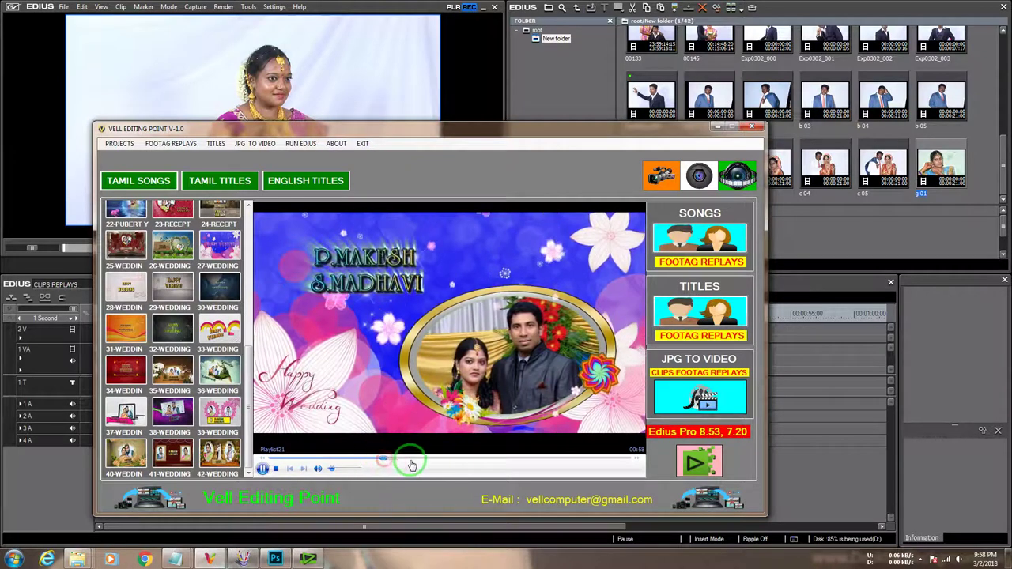
Step: List the Tamil Songs templates and preview 01-BAAGUPA, skipping ahead in the video
left_click(131, 180)
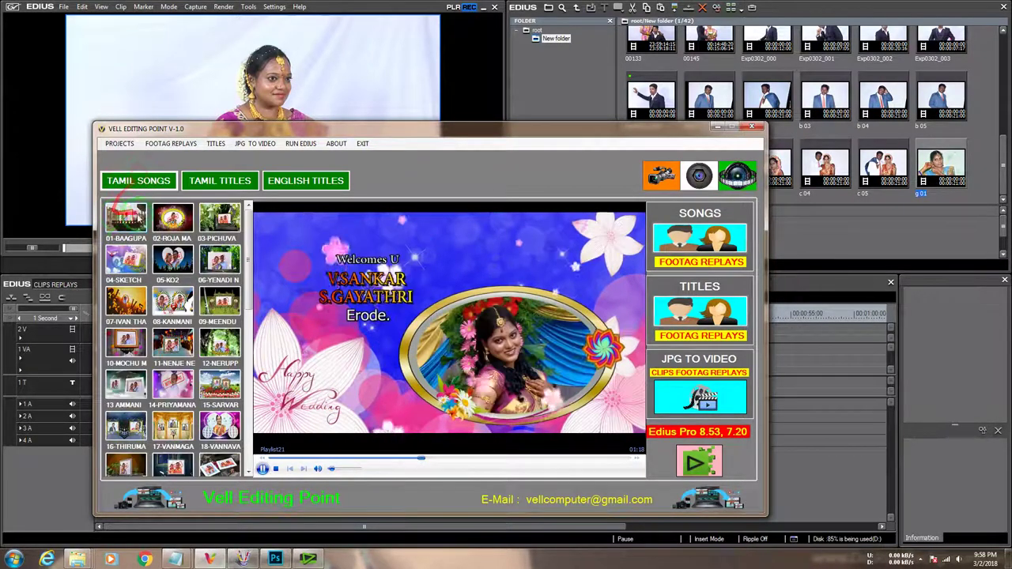
left_click(433, 439)
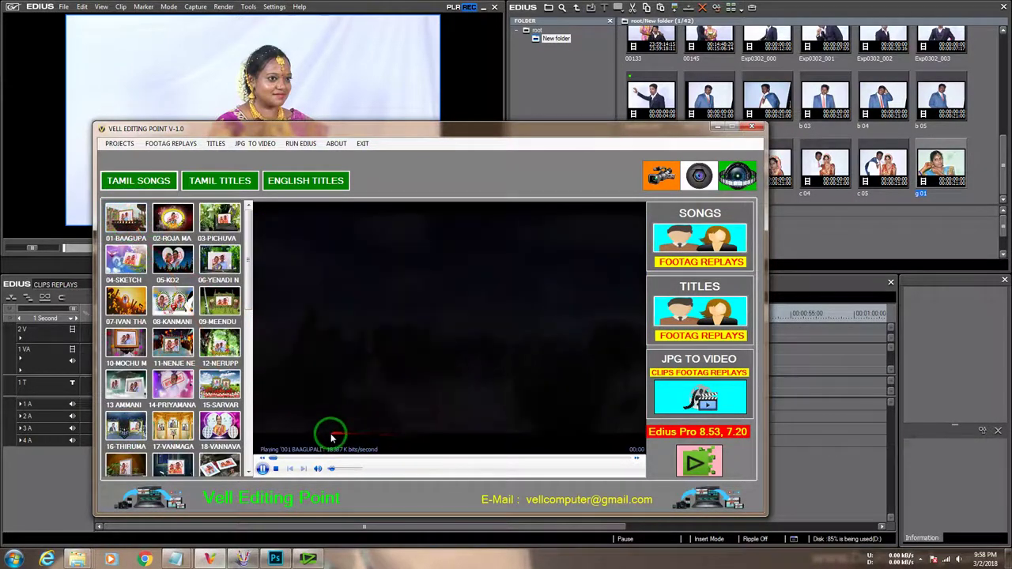
left_click(308, 459)
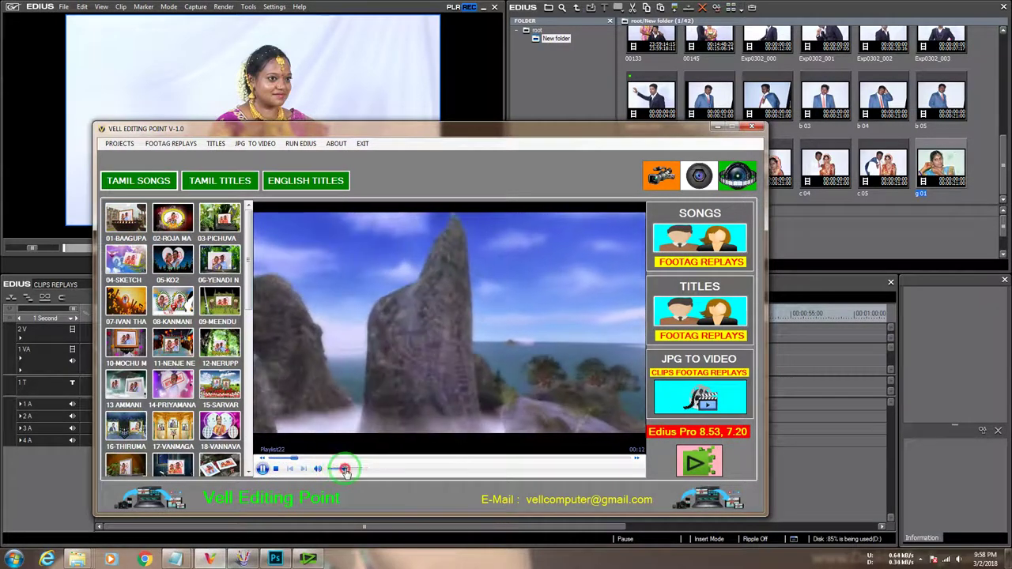
left_click(309, 457)
Step: Watch the 01-BAAGUPA template preview at full screen, skipping ahead several times, and return to the template list
double_click(446, 348)
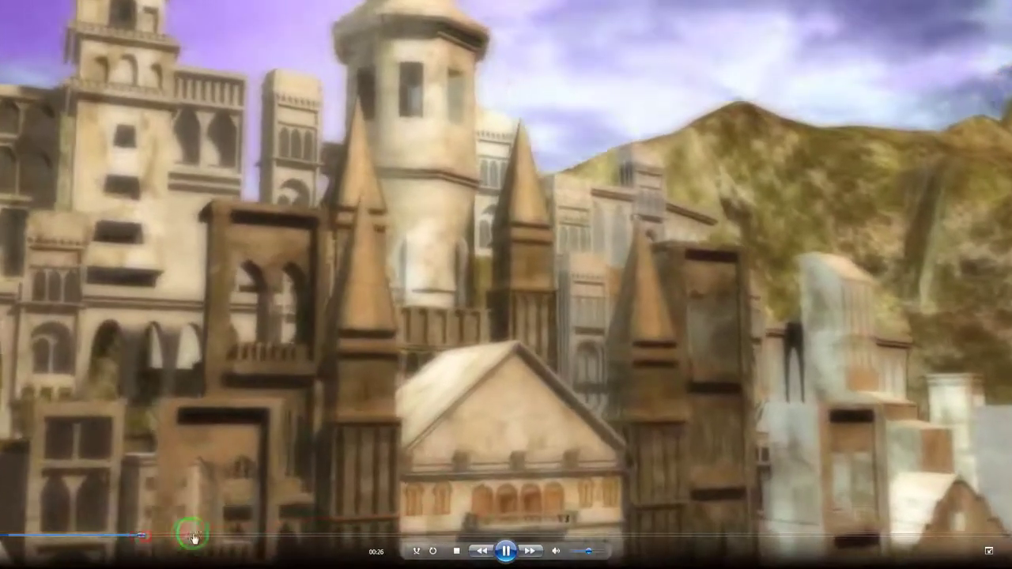
left_click(197, 536)
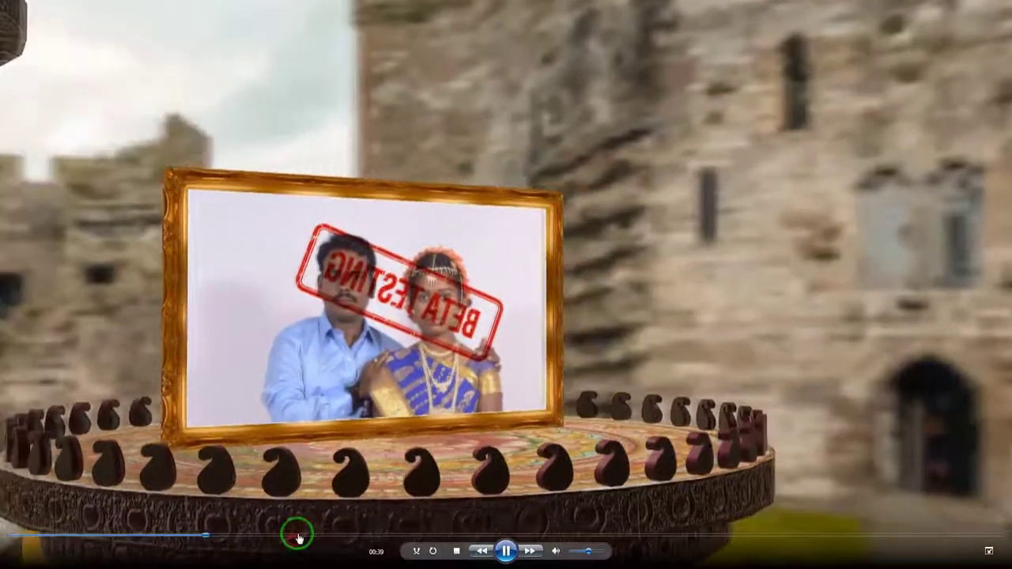
left_click(301, 535)
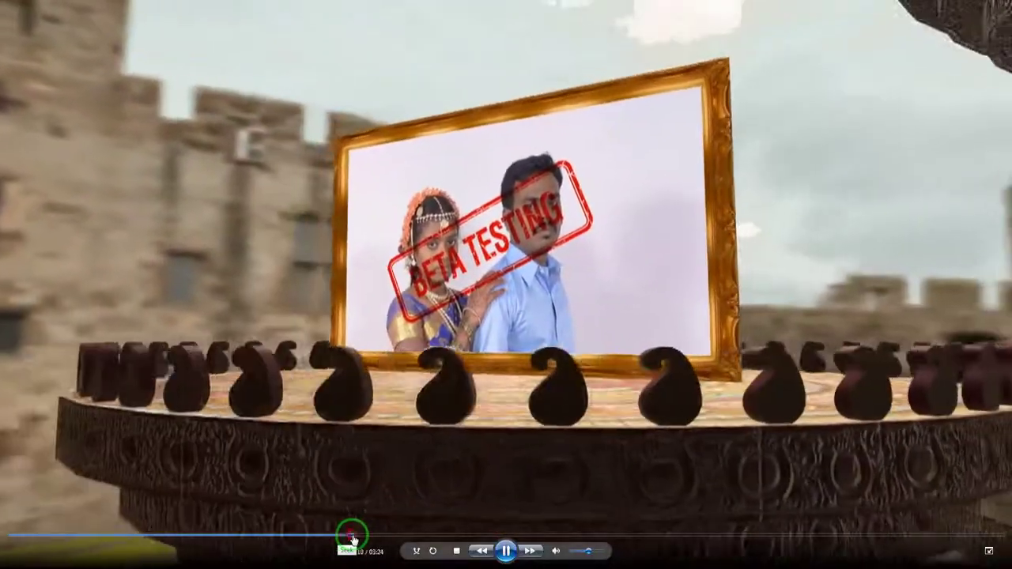
left_click(358, 535)
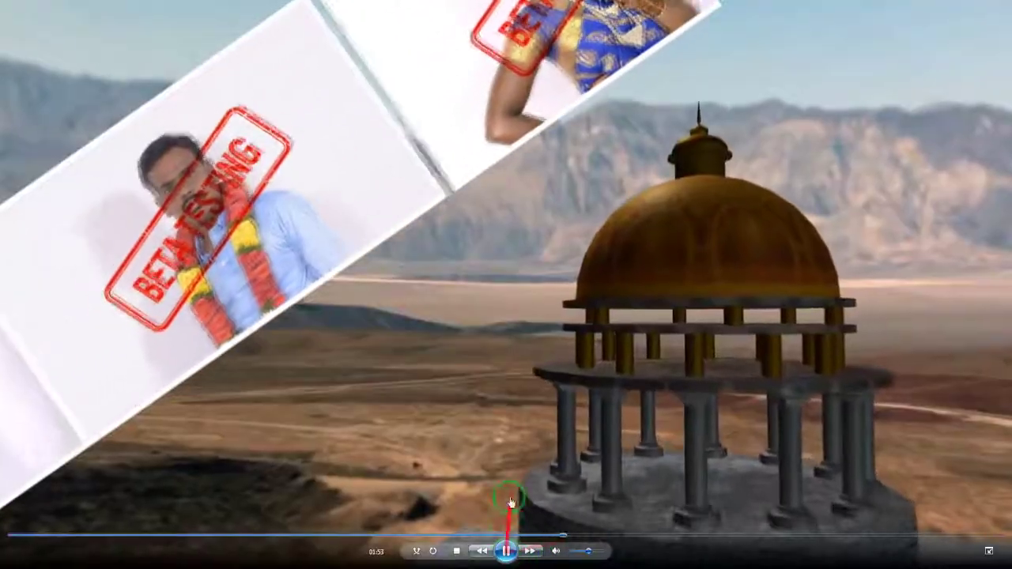
double_click(499, 408)
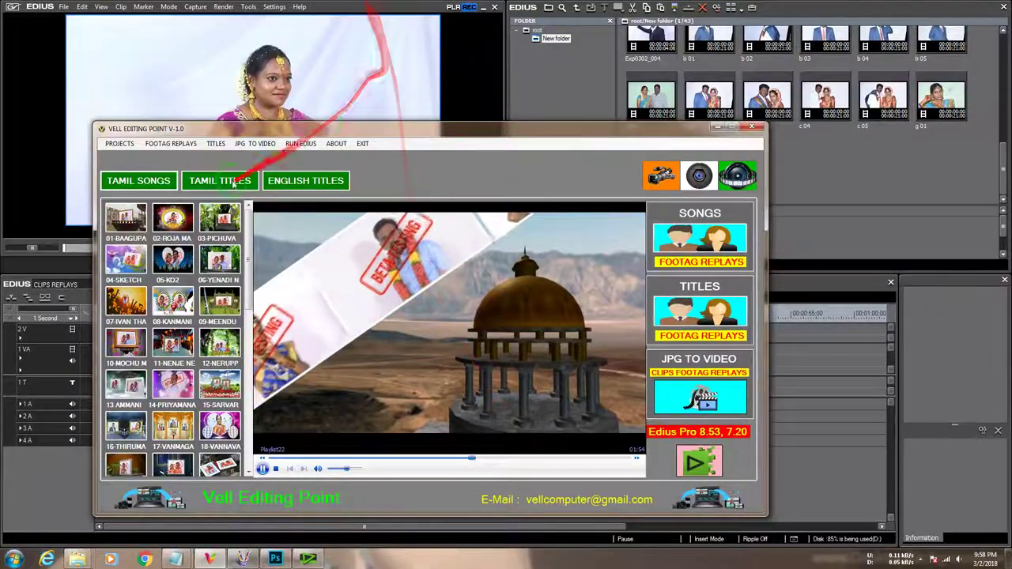
Step: Preview another Tamil song template at full screen, skip ahead through its video, and leave full screen
double_click(430, 351)
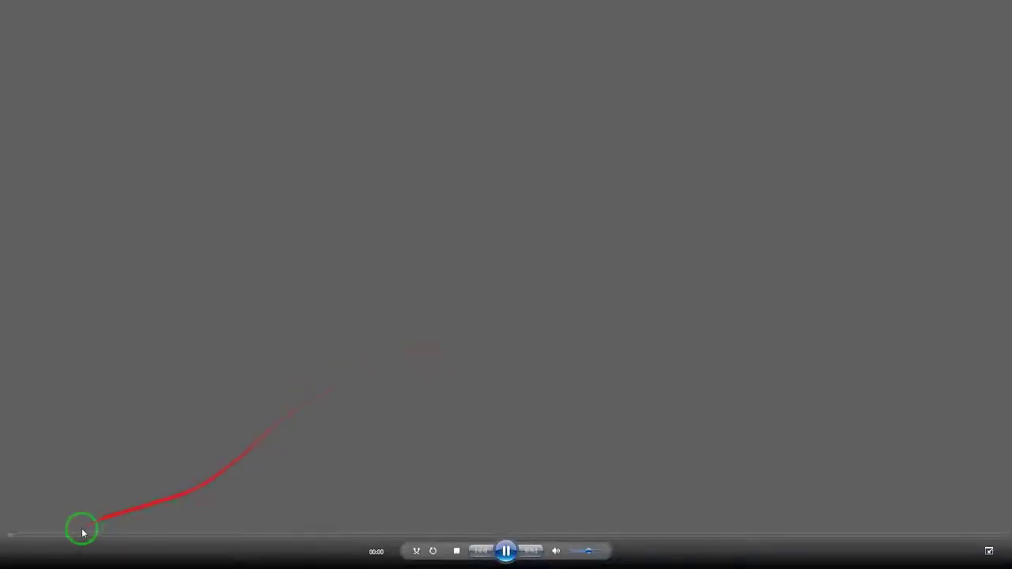
left_click(80, 535)
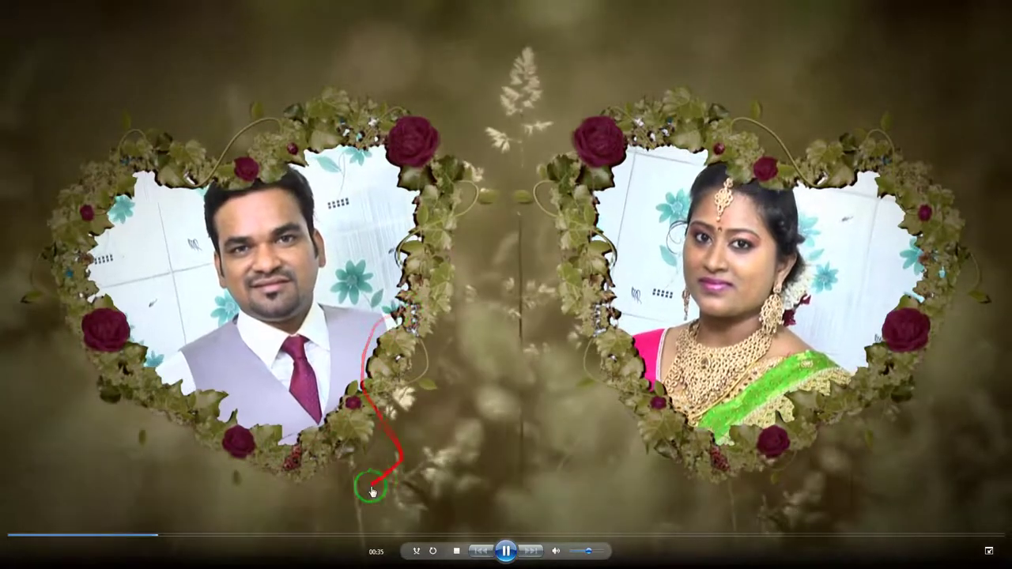
left_click(341, 536)
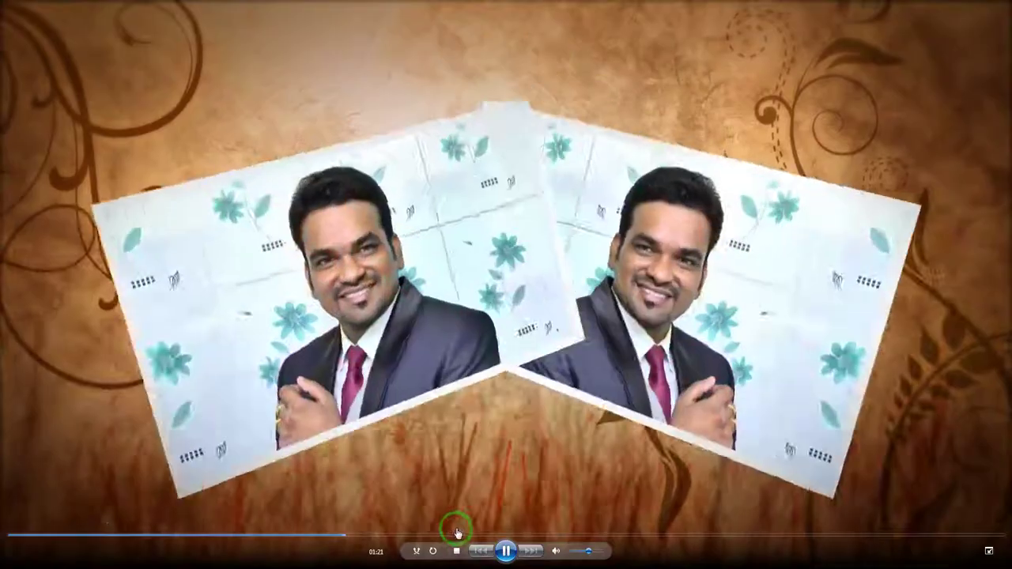
double_click(508, 350)
Step: Preview the 03-PICHUVA song template at full screen, skip ahead in the video, and leave full screen
left_click(210, 223)
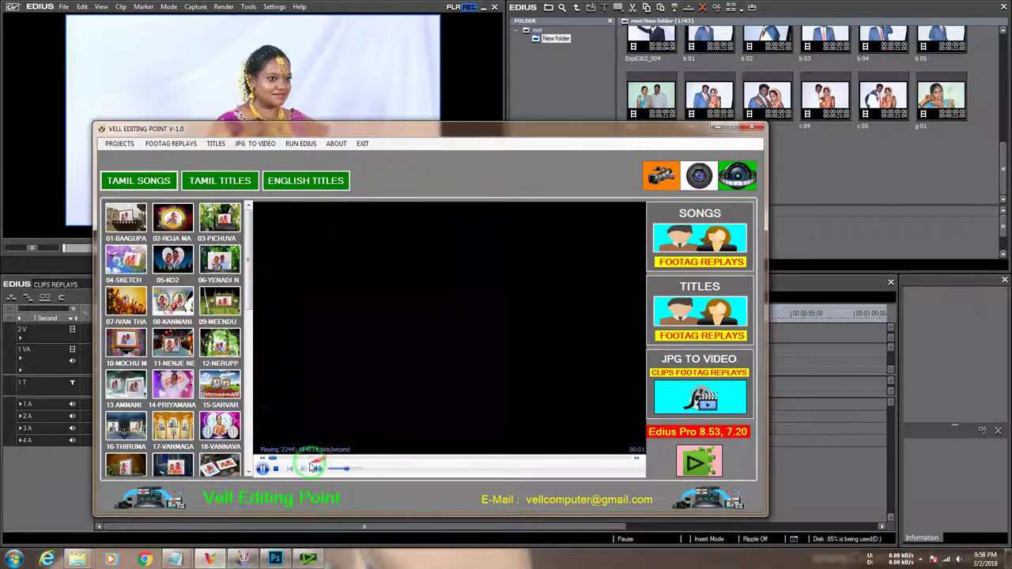
double_click(390, 268)
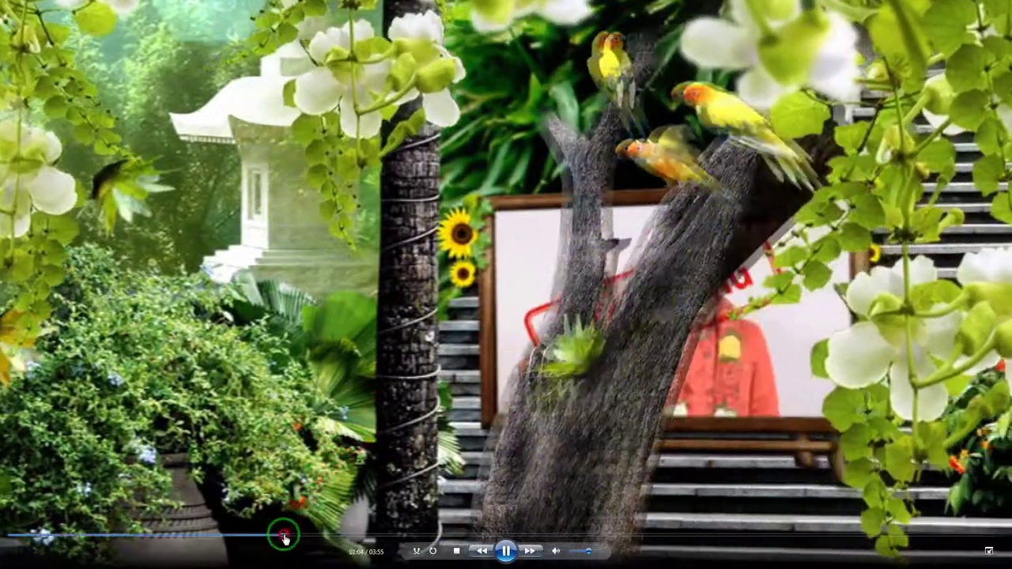
left_click(287, 535)
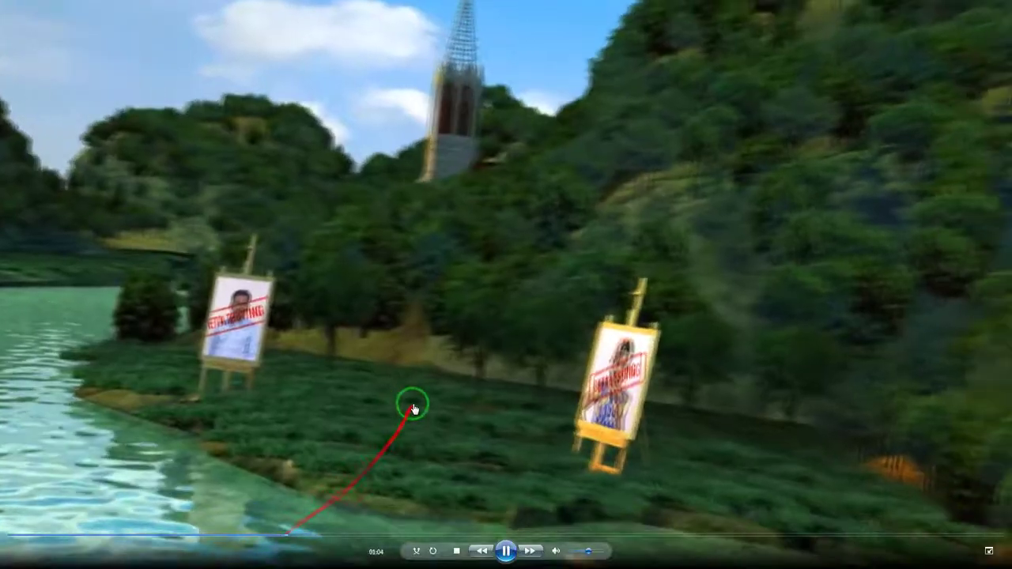
double_click(413, 408)
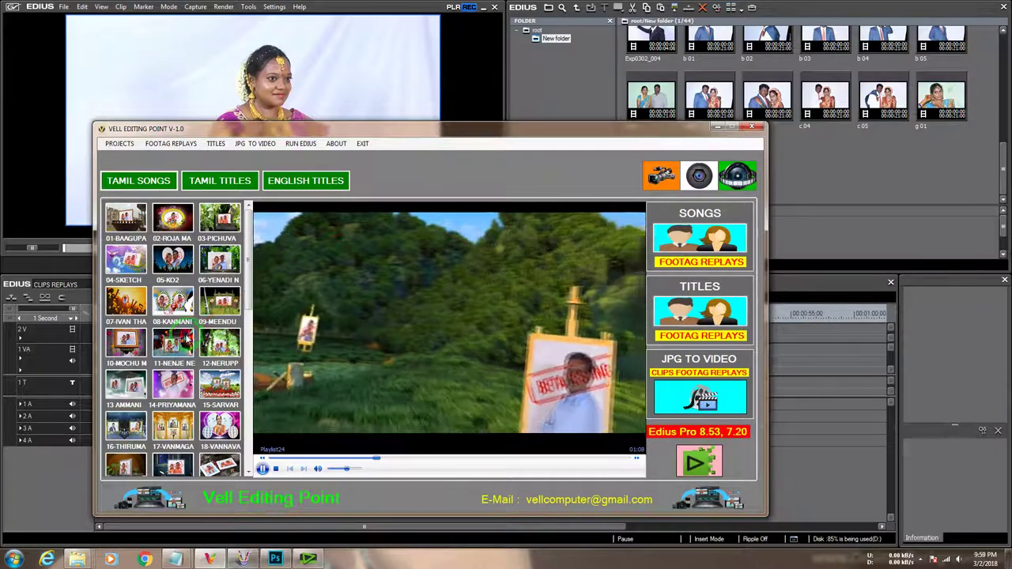
Step: Preview the 11-NENJE NE song template in the launcher's player, skipping ahead through the video
left_click(240, 358)
left_click(312, 460)
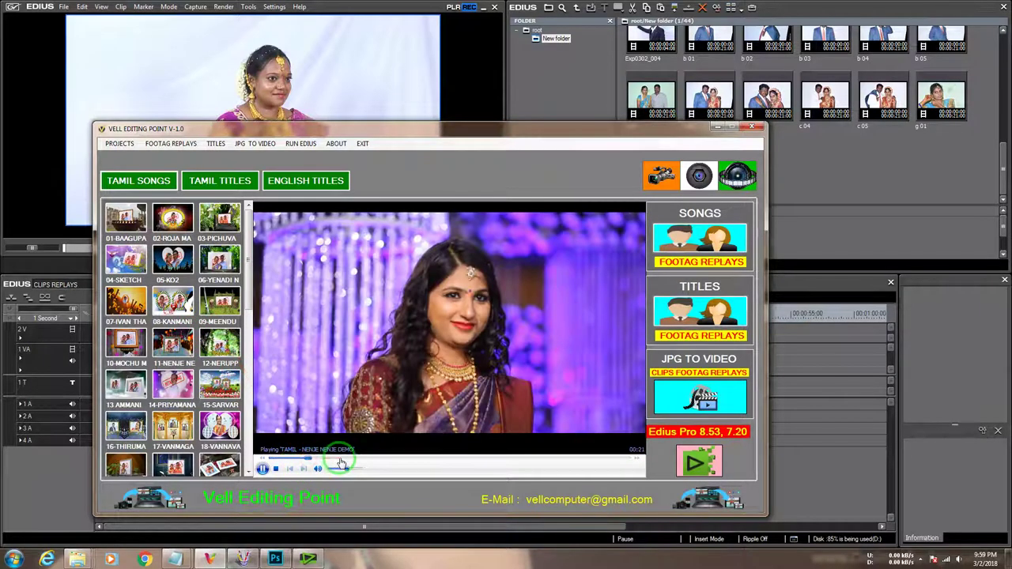
left_click_drag(342, 462, 402, 461)
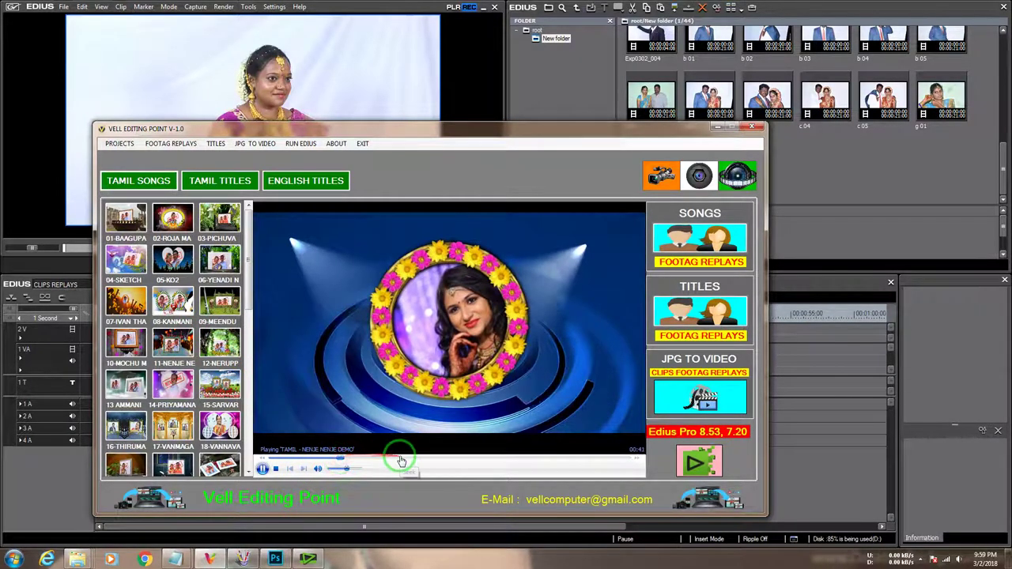
left_click(402, 461)
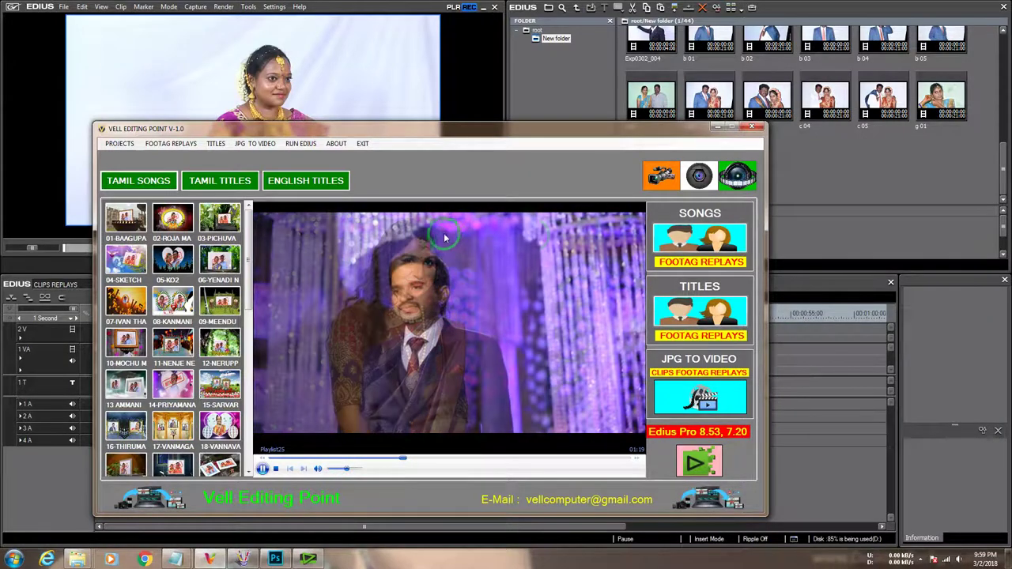
left_click_drag(444, 232, 446, 303)
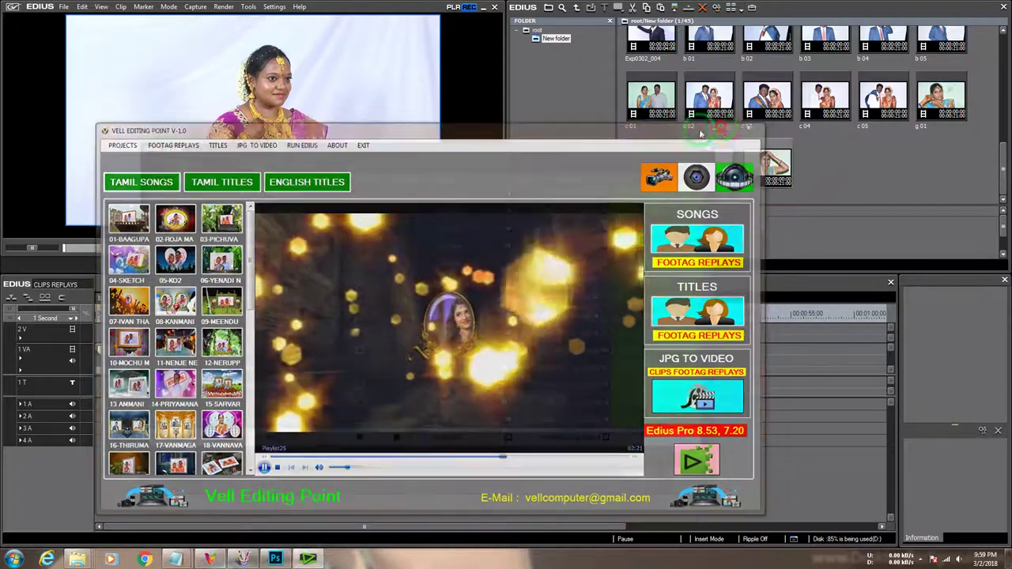
Step: Check the batch export progress in EDIUS, pause the template preview, and minimize Vell Editing Point to return to the export
left_click(716, 128)
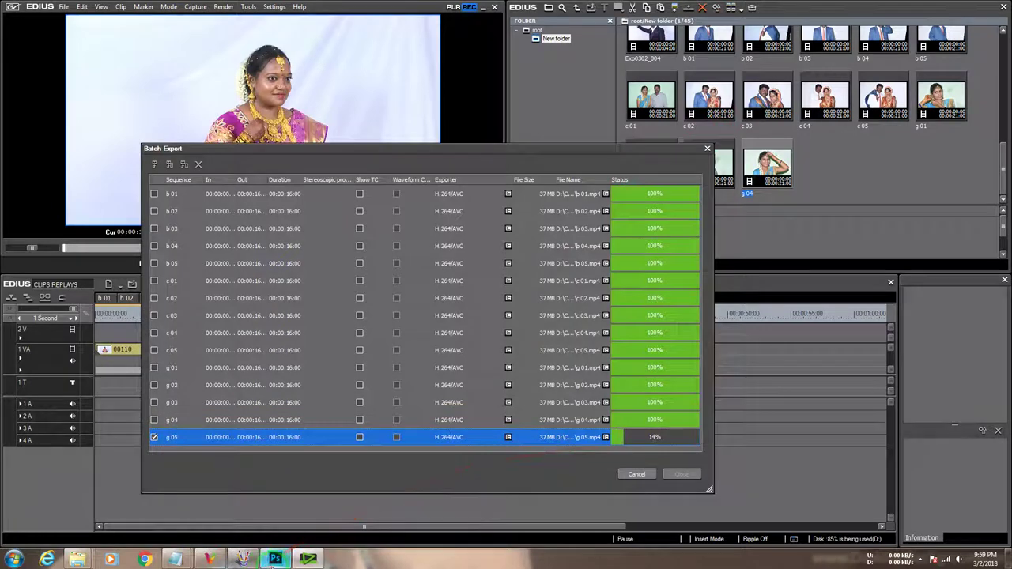
left_click(226, 558)
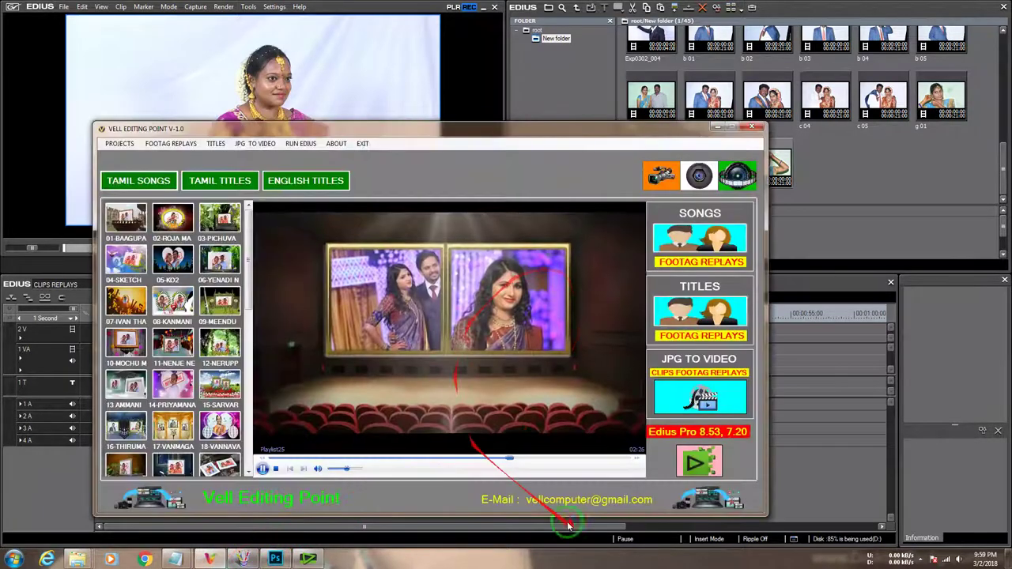
left_click(263, 468)
left_click(264, 468)
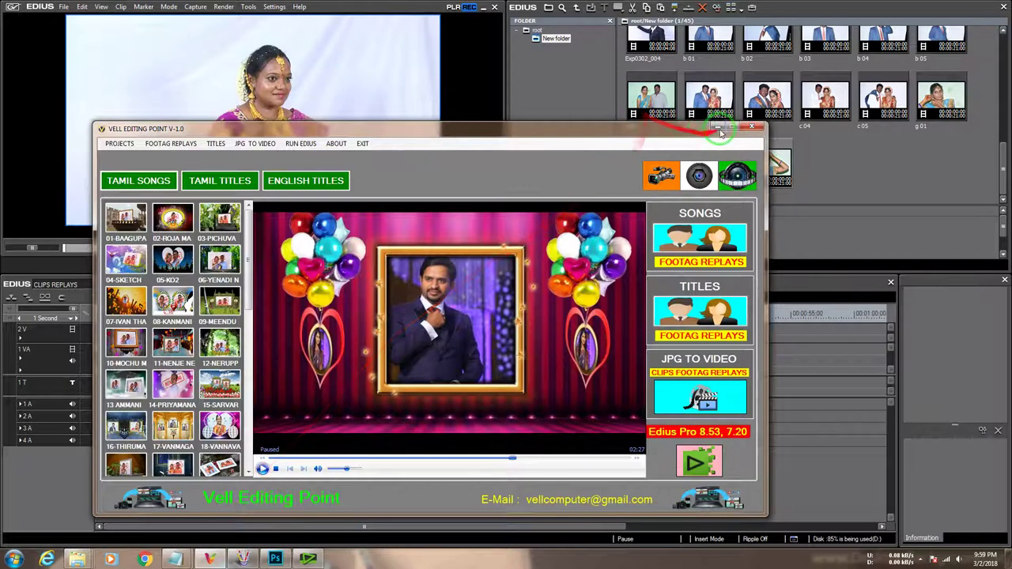
left_click(716, 127)
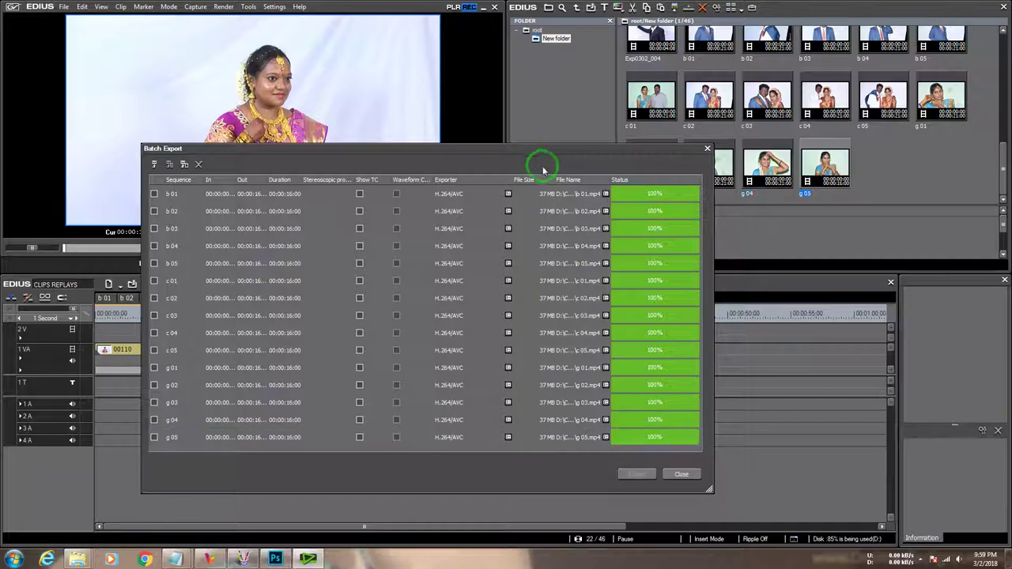
Step: Close the Batch Export dialog and exit EDIUS without saving the CLIPS REPLAYS project
left_click(681, 475)
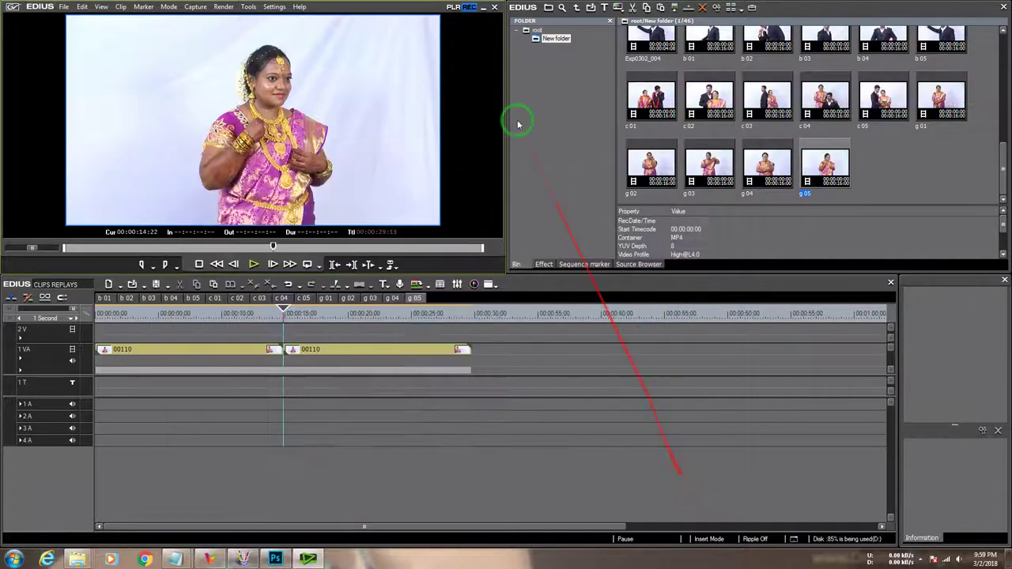
left_click(494, 7)
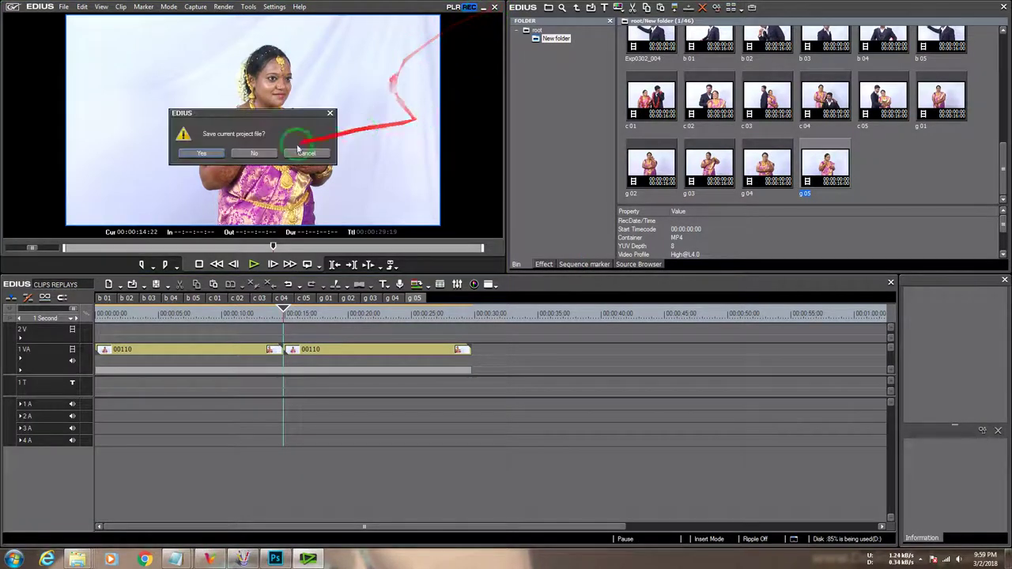
left_click(255, 156)
Step: Refresh the desktop, return to Vell Editing Point, preview the 09-MEENDU song template, and launch its project in EDIUS
right_click(304, 288)
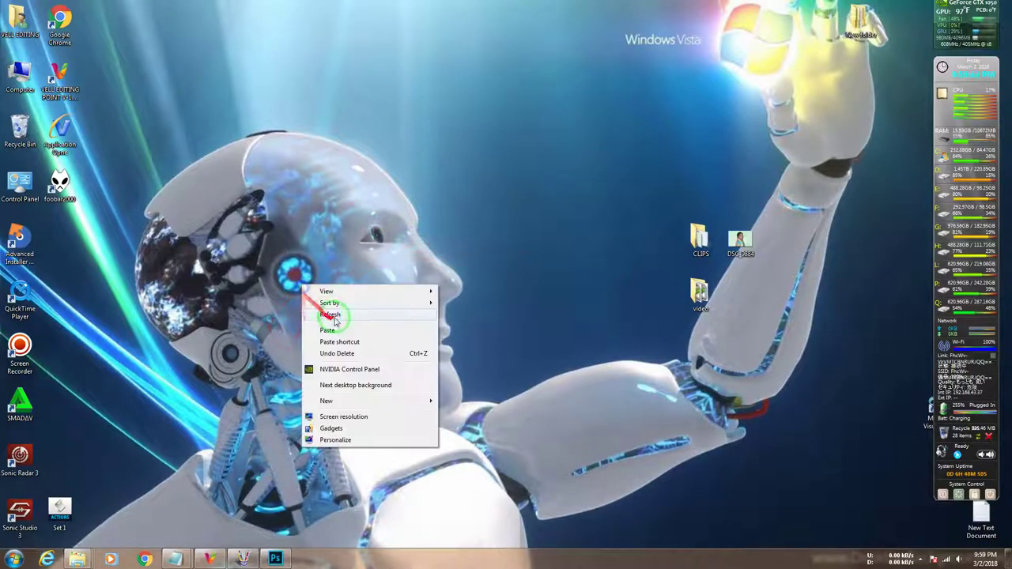
left_click(330, 315)
left_click(212, 560)
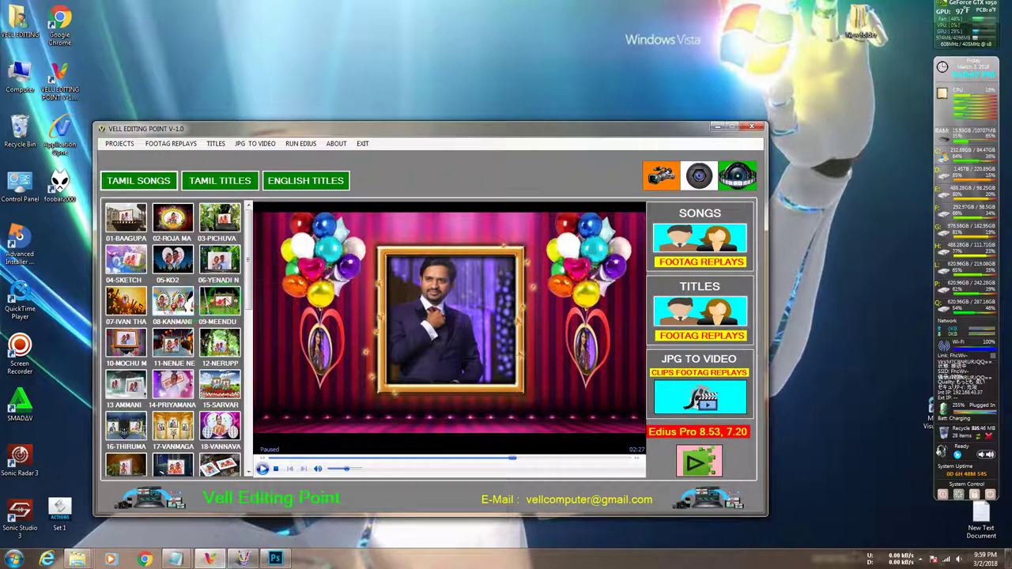
left_click(225, 300)
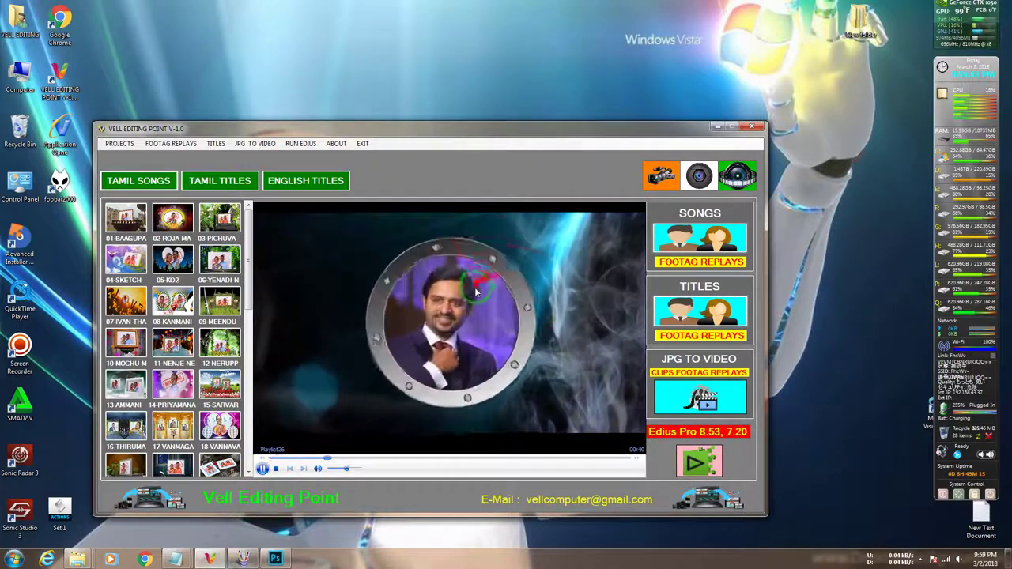
left_click(690, 458)
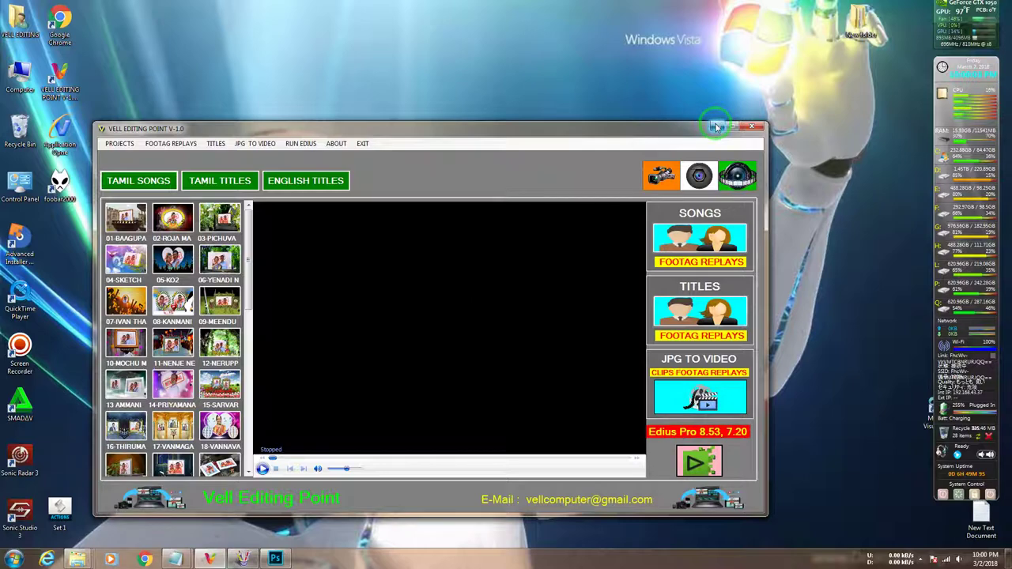
left_click_drag(684, 133, 758, 361)
right_click(533, 191)
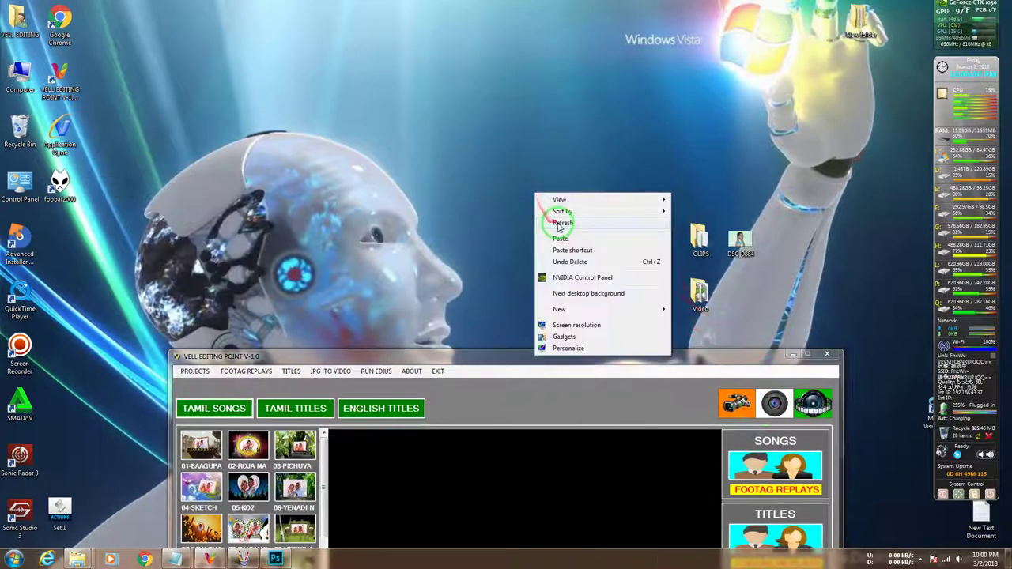
left_click(555, 228)
left_click_drag(616, 372, 572, 194)
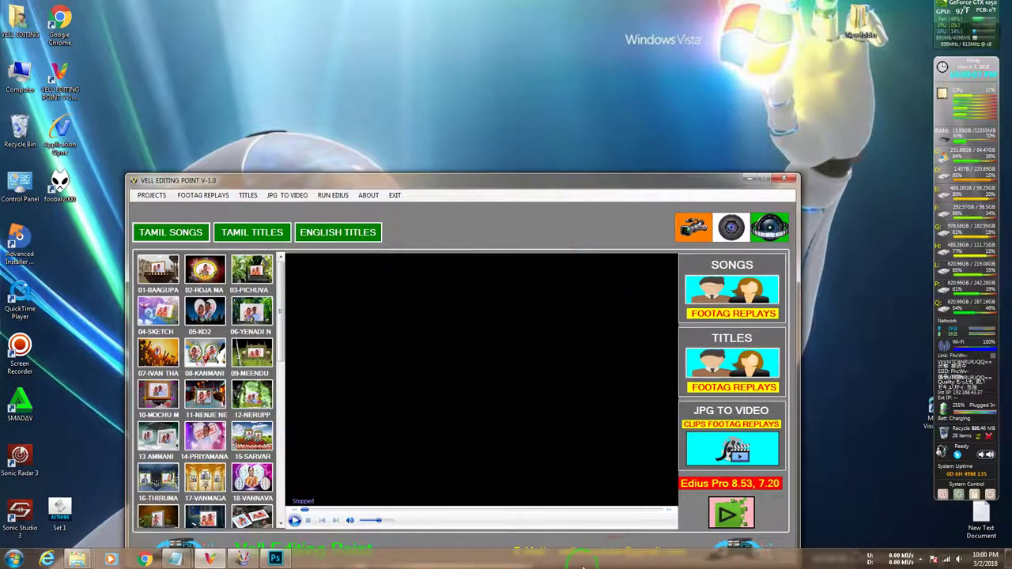
Step: Open Windows Task Manager, look through the list of running processes, and close it
right_click(585, 560)
left_click(612, 531)
left_click(269, 358)
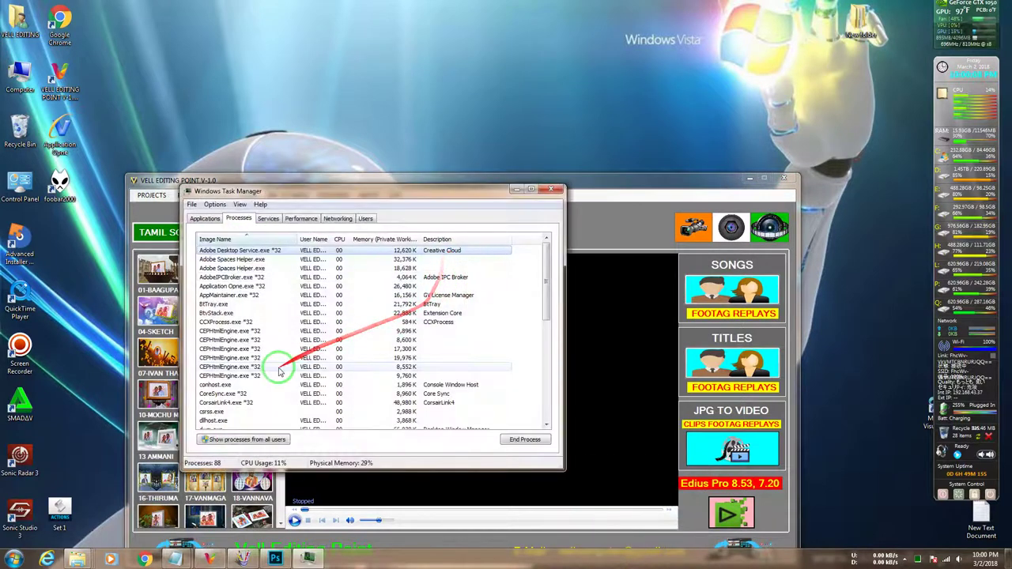
scroll(261, 364, "down", 7)
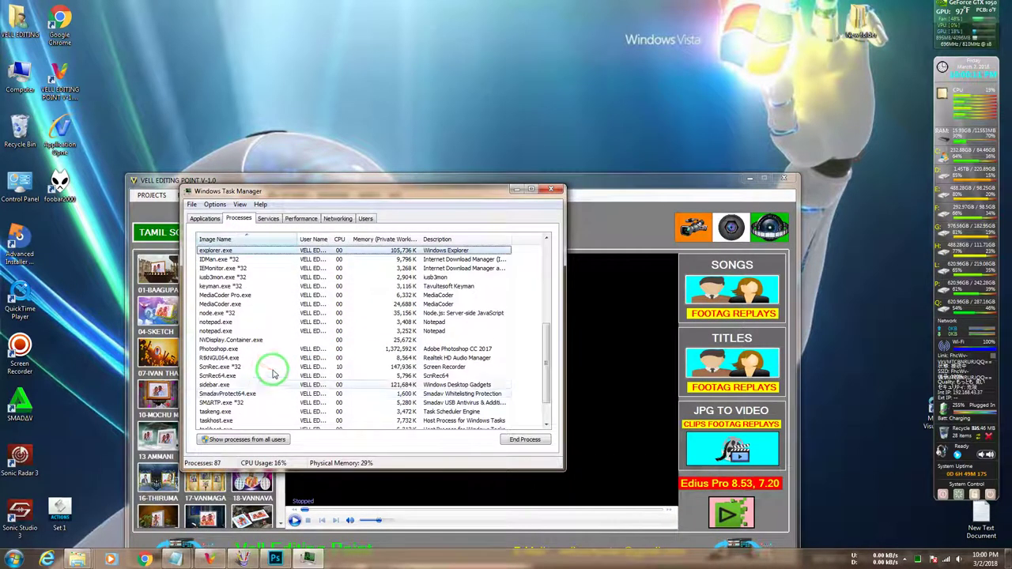
left_click(259, 250)
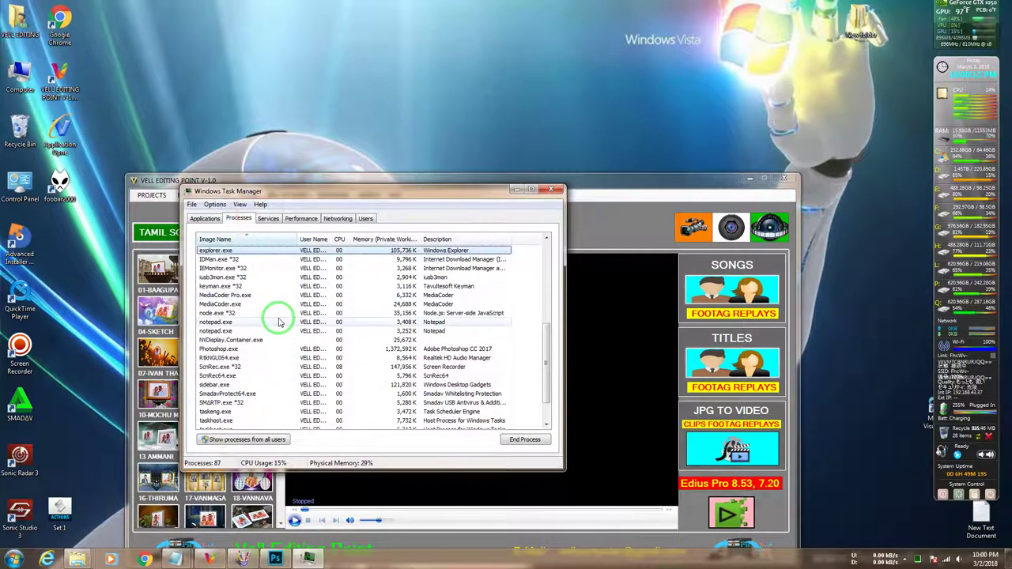
scroll(279, 322, "up", 5)
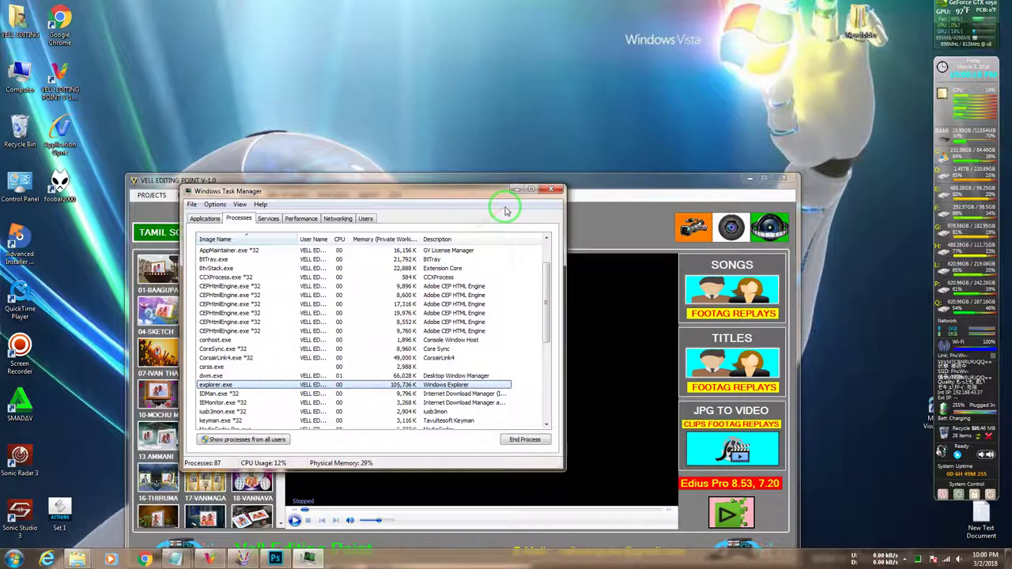
left_click(552, 190)
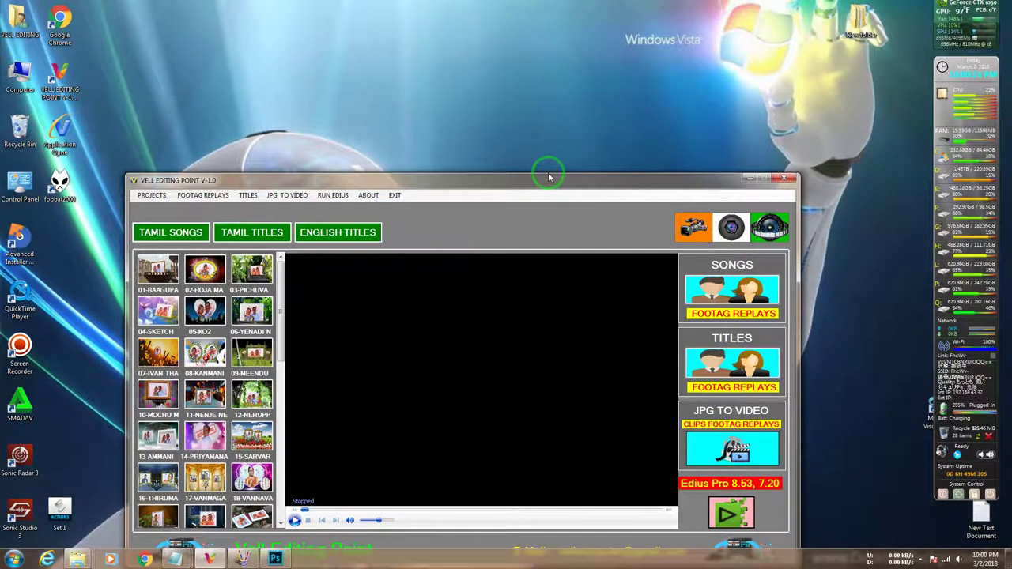
left_click_drag(550, 178, 508, 97)
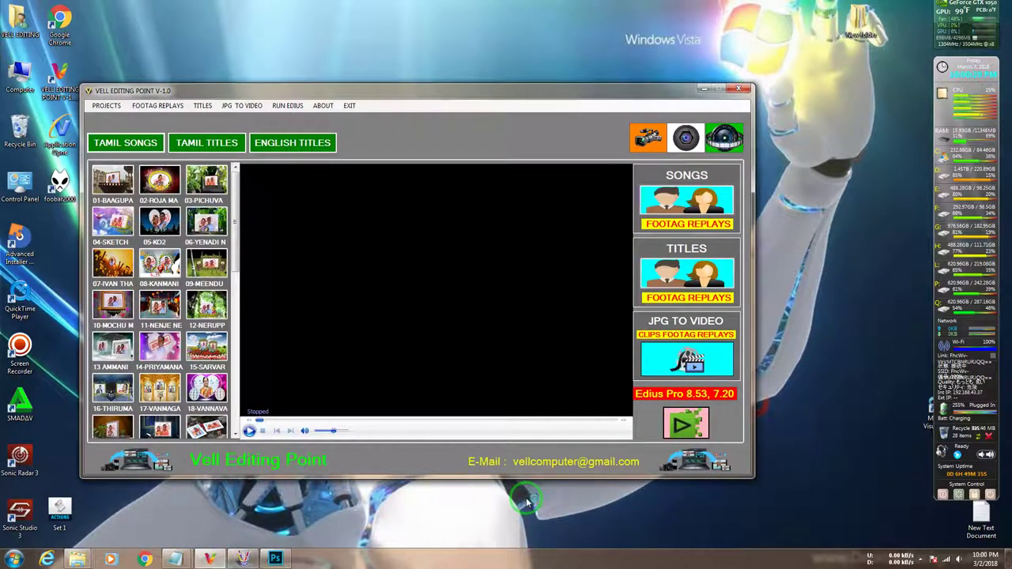
left_click_drag(607, 95, 654, 194)
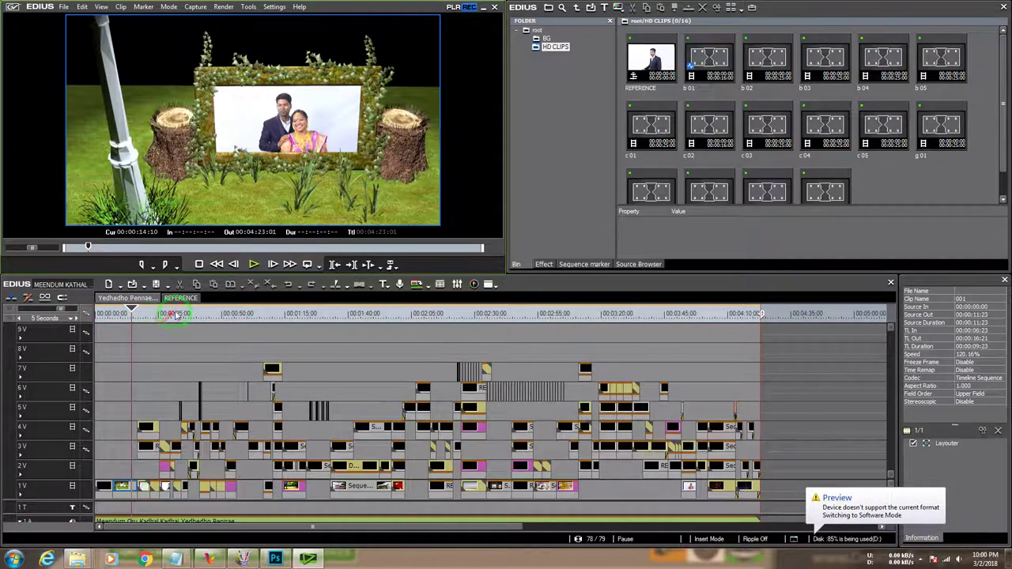
Step: Switch to Photoshop to view the open portrait document, and minimize it to return to EDIUS
mouse_move(275, 559)
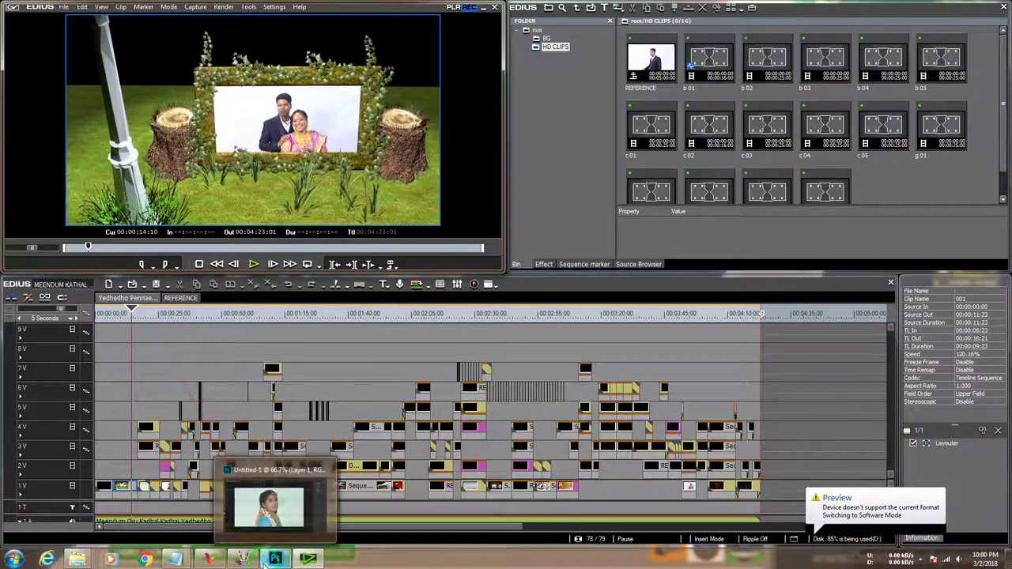
left_click(282, 522)
left_click(985, 10)
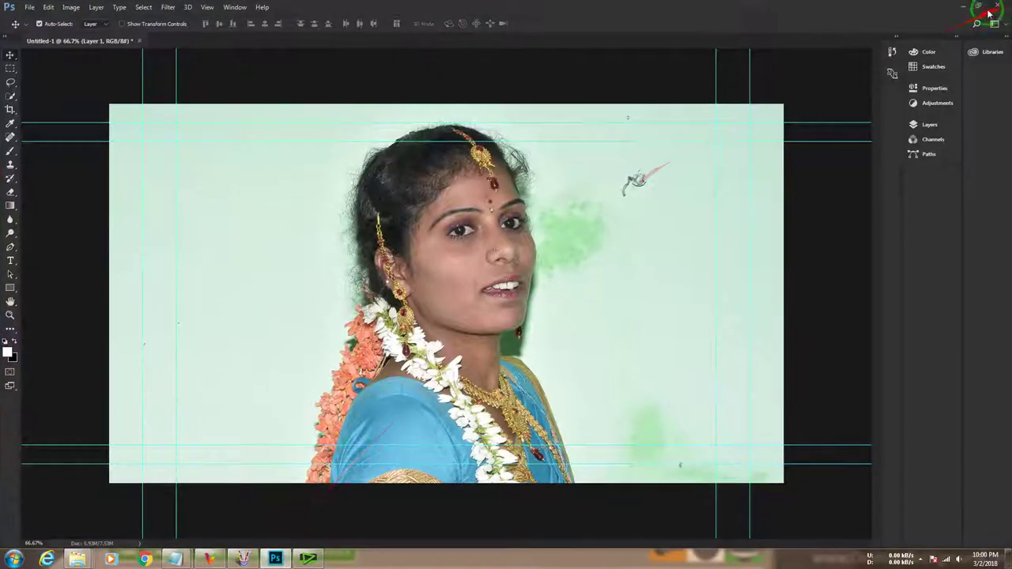
left_click(963, 7)
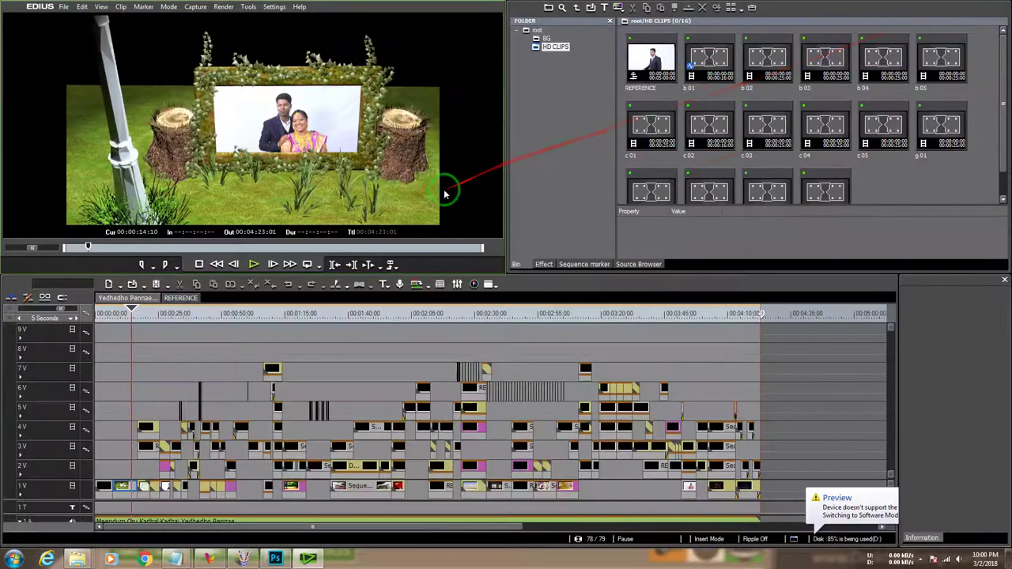
Step: Move the playhead back near the start of the MEENDUM KATHAL timeline and play the sequence
left_click(906, 436)
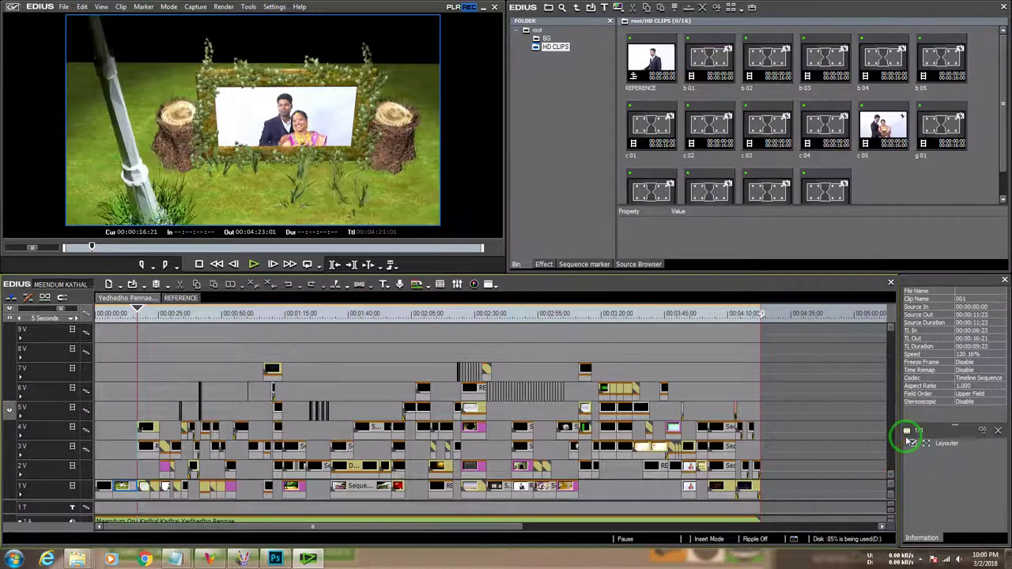
left_click_drag(241, 329, 101, 332)
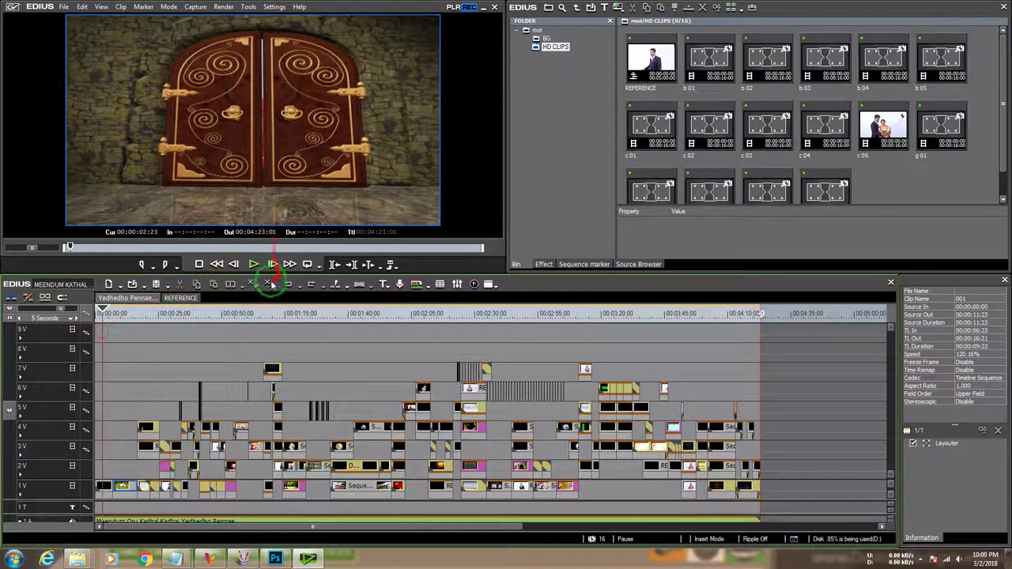
left_click(125, 324)
left_click(253, 264)
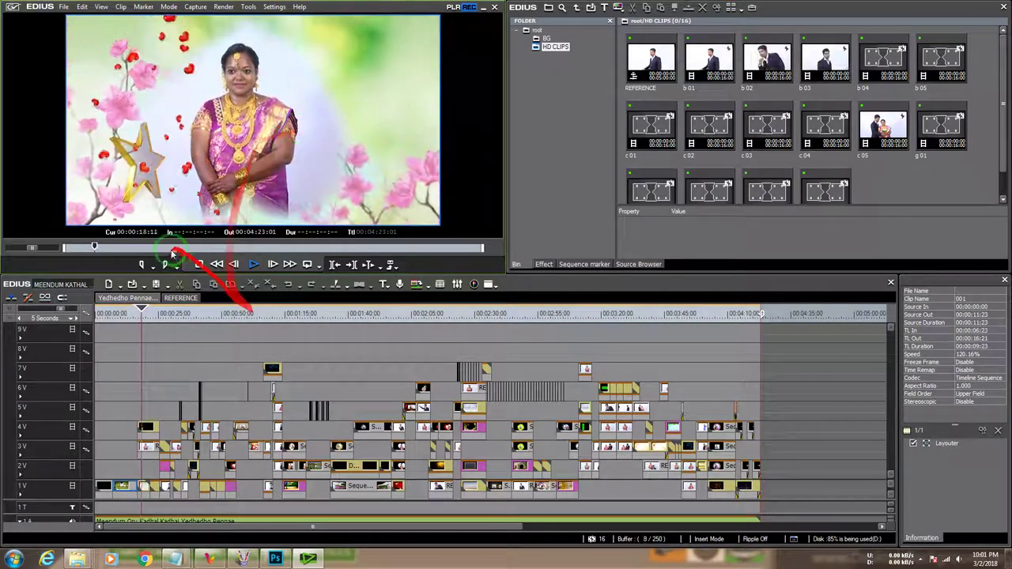
Step: Jump to about 00:00:58 on the timeline and play the sequence from there
left_click(242, 315)
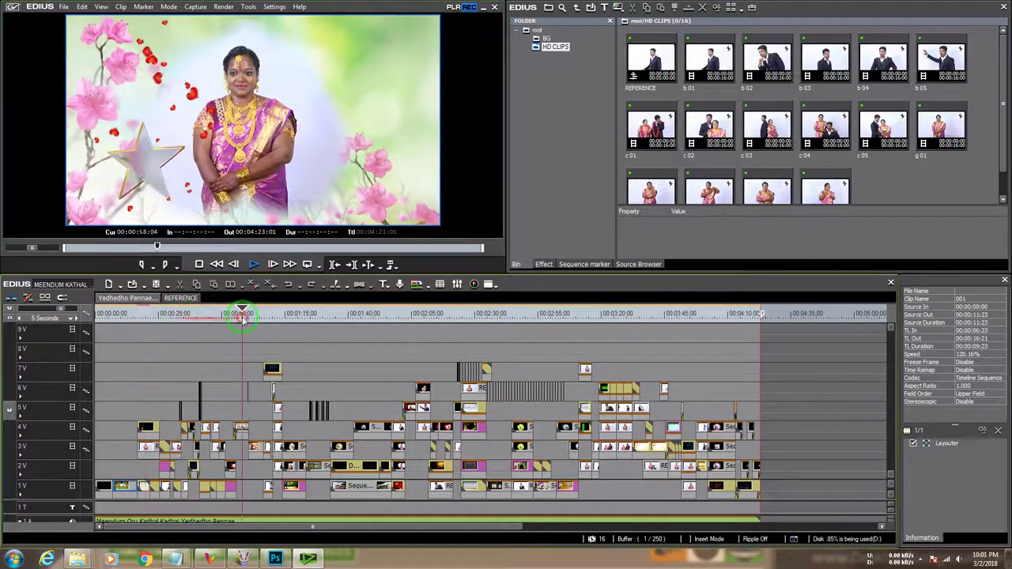
left_click(253, 266)
left_click(289, 288)
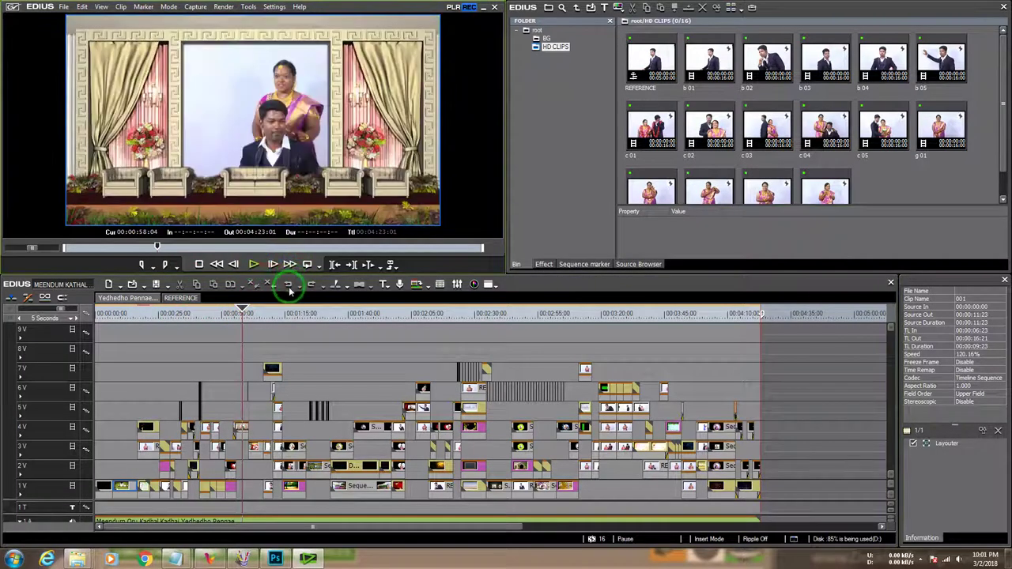
left_click(253, 266)
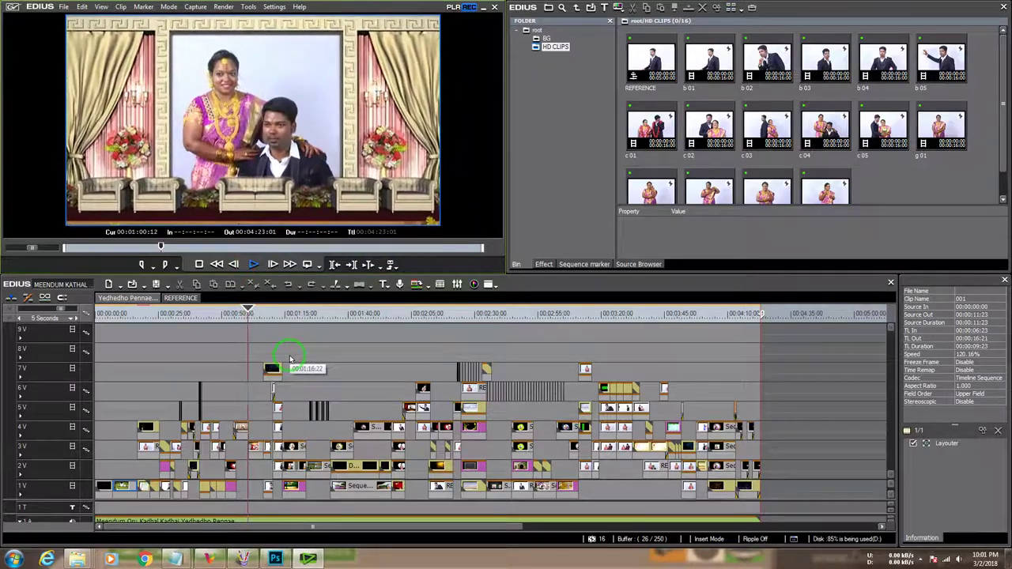
Step: View the playing sequence in full screen, return to the normal layout, and pause playback
double_click(307, 185)
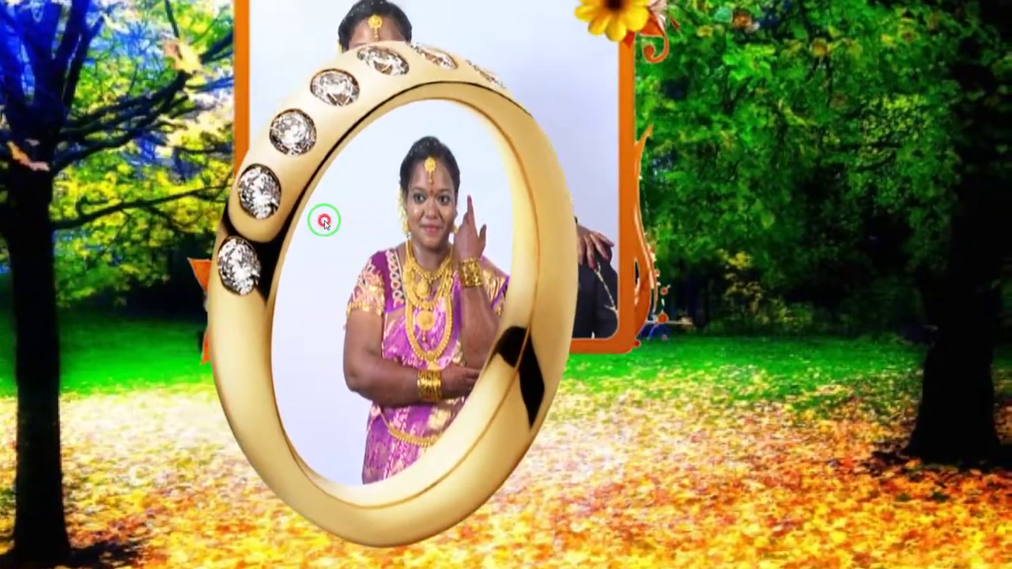
left_click(273, 271)
key("space")
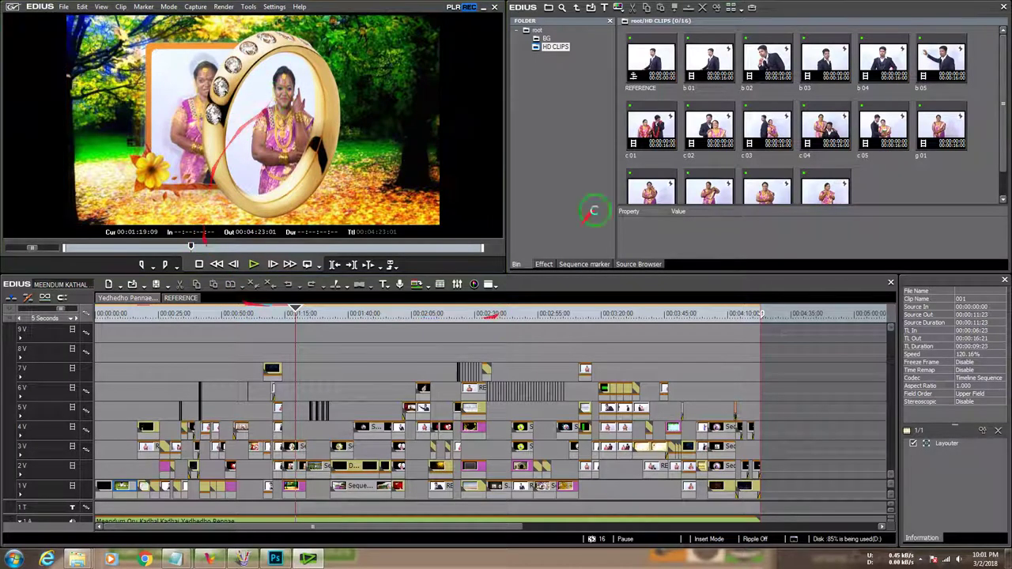
Step: Open the Print to File export options, look through the exporter presets, and cancel without exporting
key("F11")
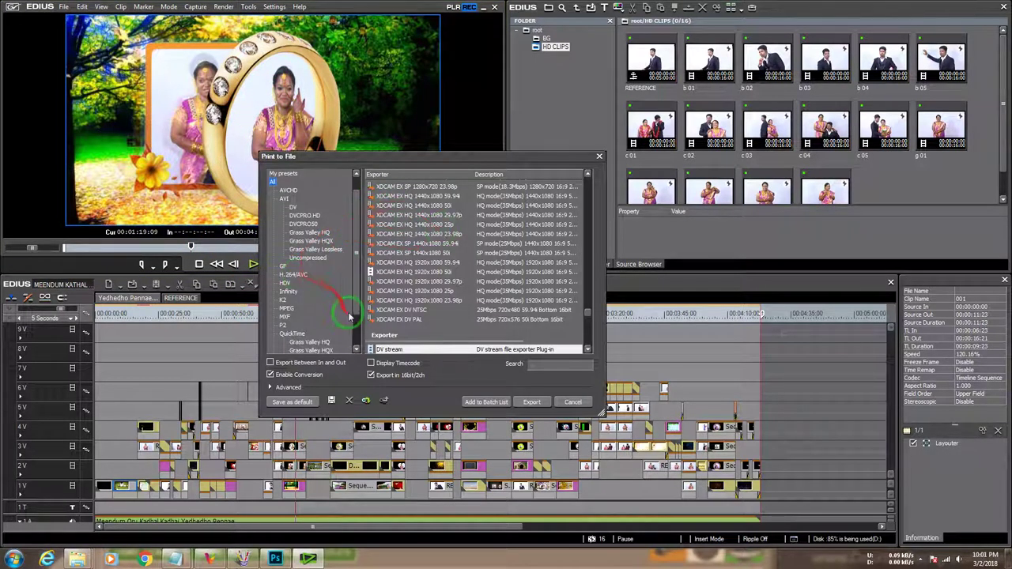
scroll(356, 332, "down", 2)
left_click(572, 403)
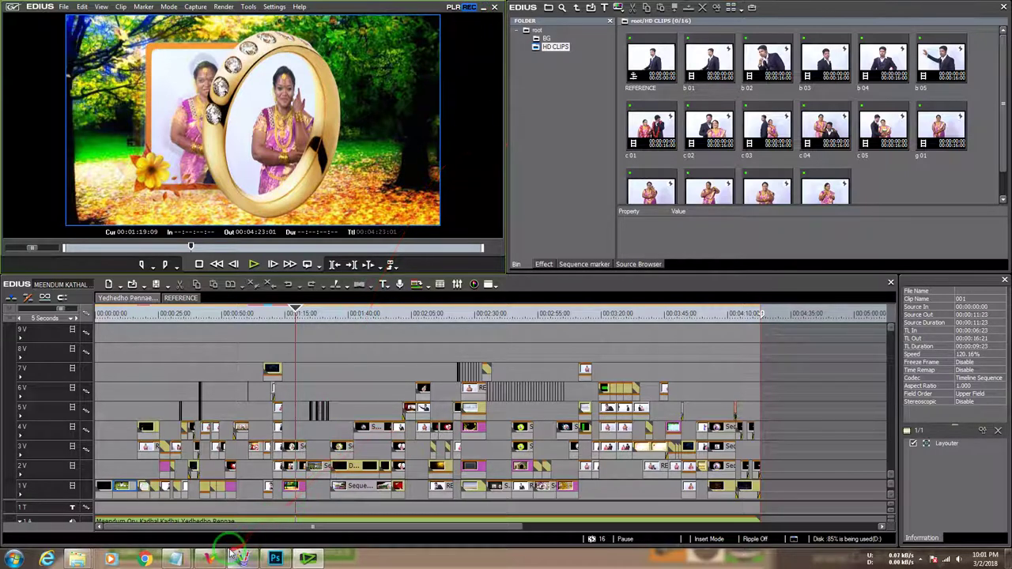
Step: Minimize EDIUS, refresh the desktop, and move the Vell Editing Point window up so it is fully visible
left_click(207, 559)
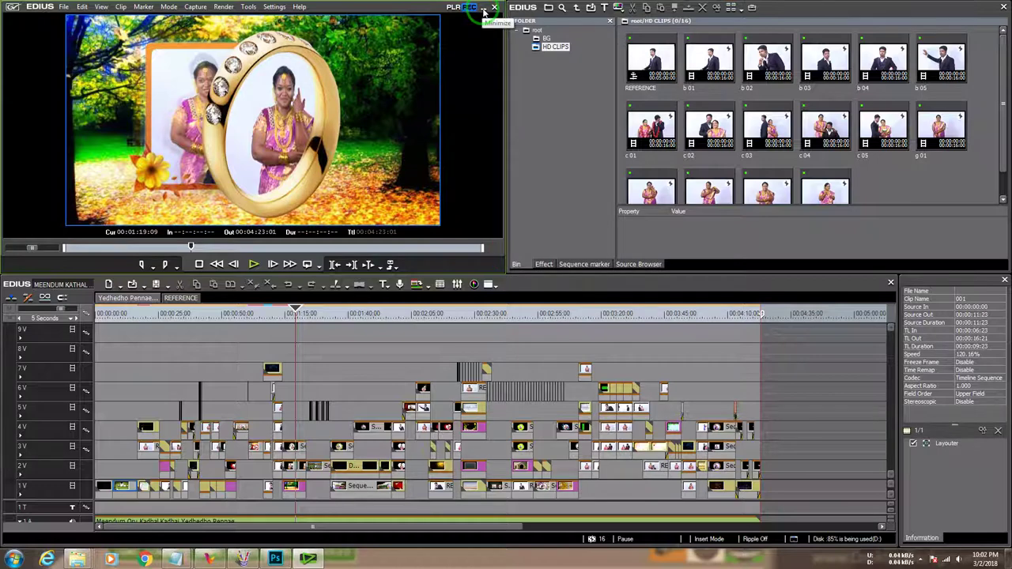
left_click(483, 11)
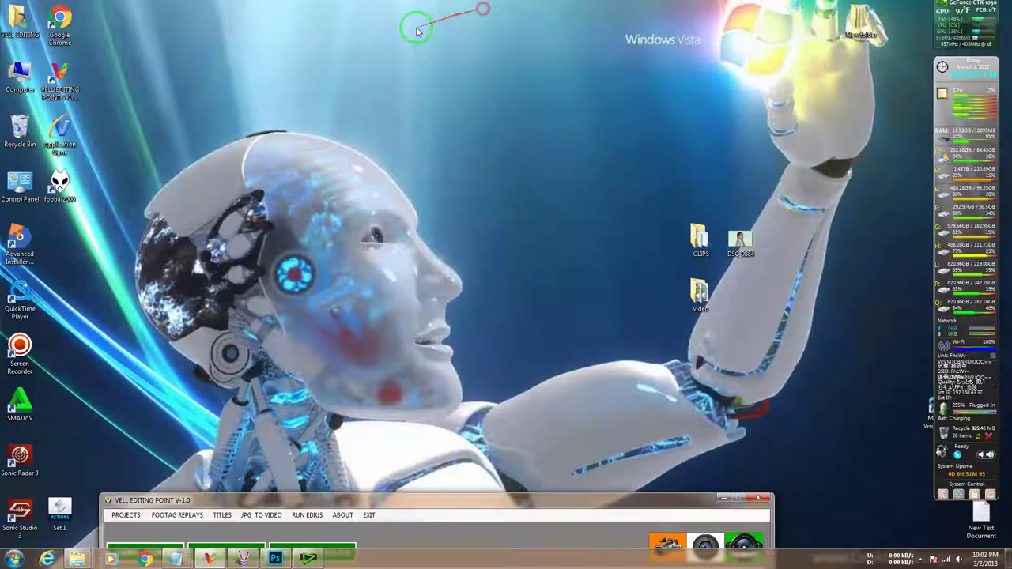
right_click(419, 198)
left_click(429, 227)
left_click_drag(454, 501, 467, 127)
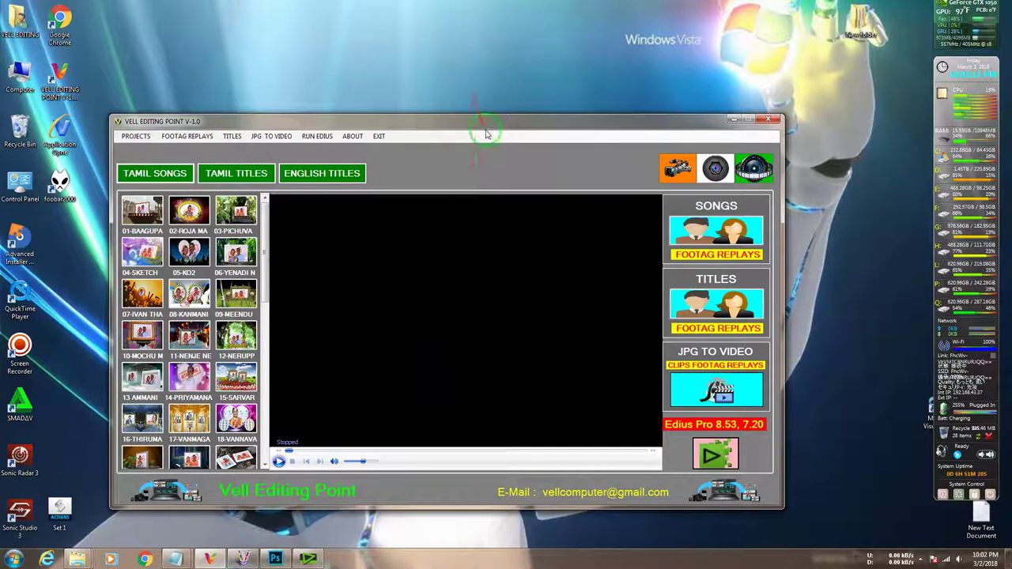
left_click_drag(484, 125, 449, 90)
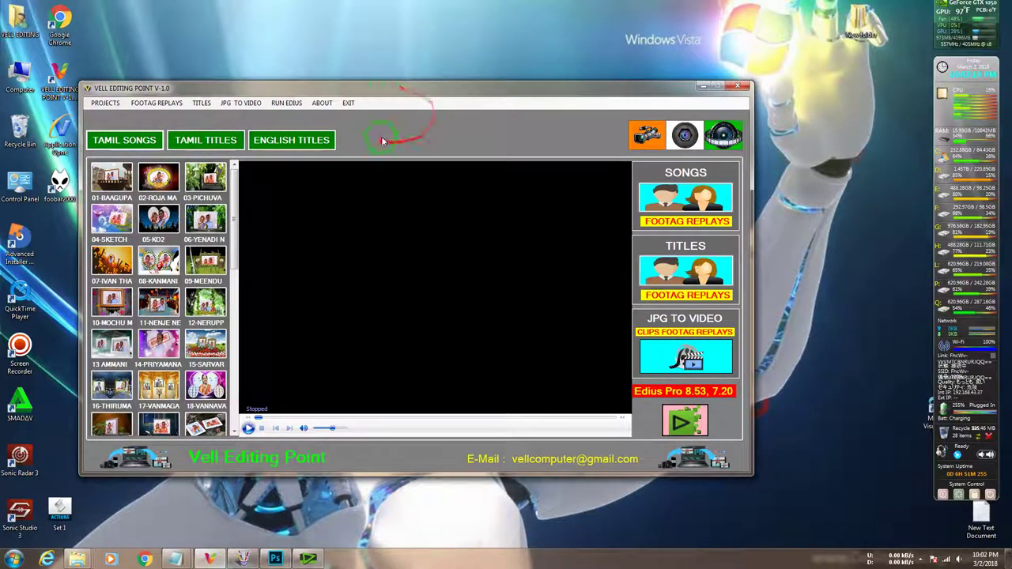
Step: View the About information of Vell Editing Point, close it, and shift the main window slightly
left_click(331, 103)
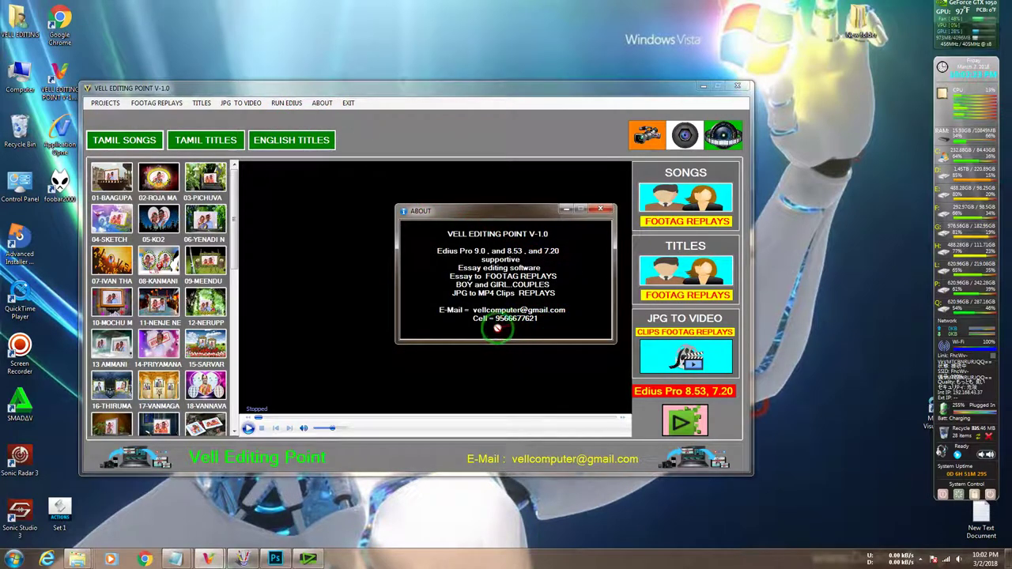
left_click(605, 208)
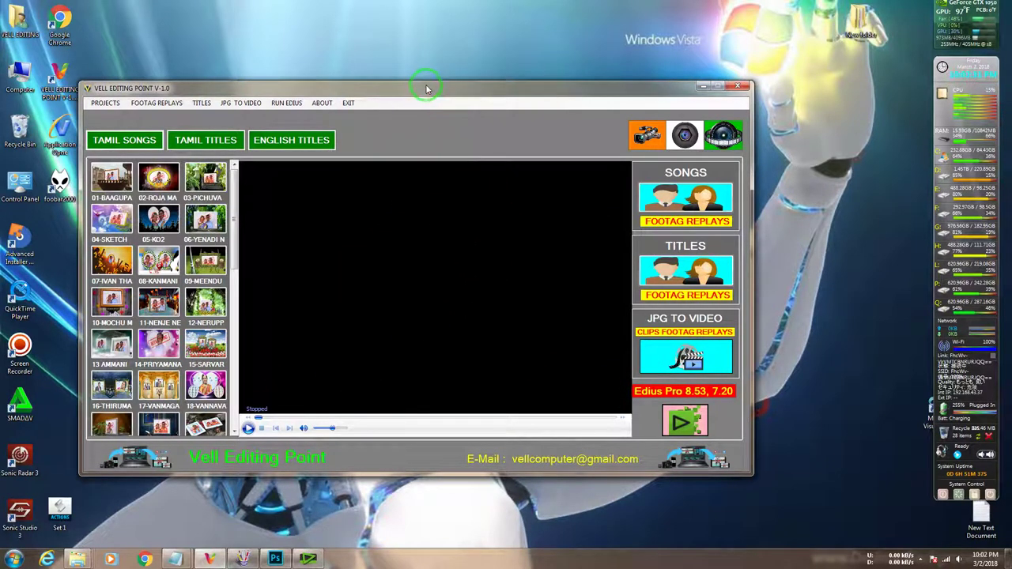
mouse_move(425, 89)
left_mouse_down()
mouse_move(451, 87)
mouse_move(449, 111)
mouse_move(437, 92)
left_mouse_up()
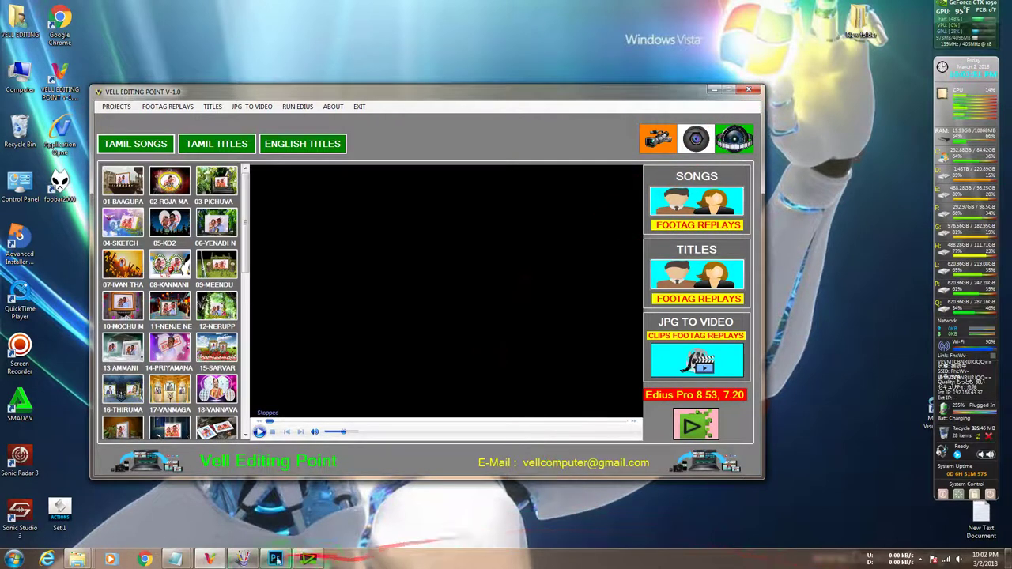
left_click(919, 559)
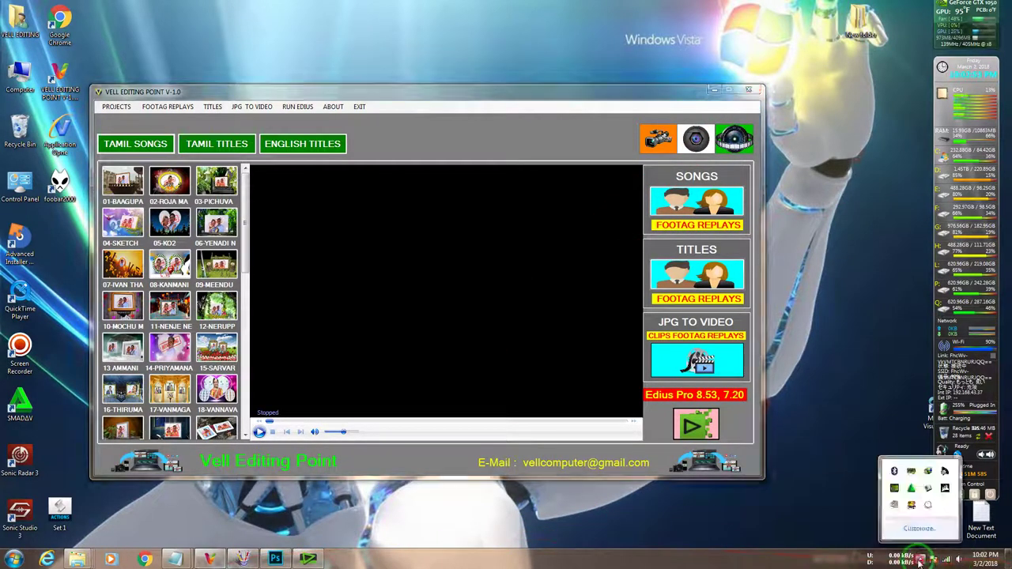
left_click(929, 504)
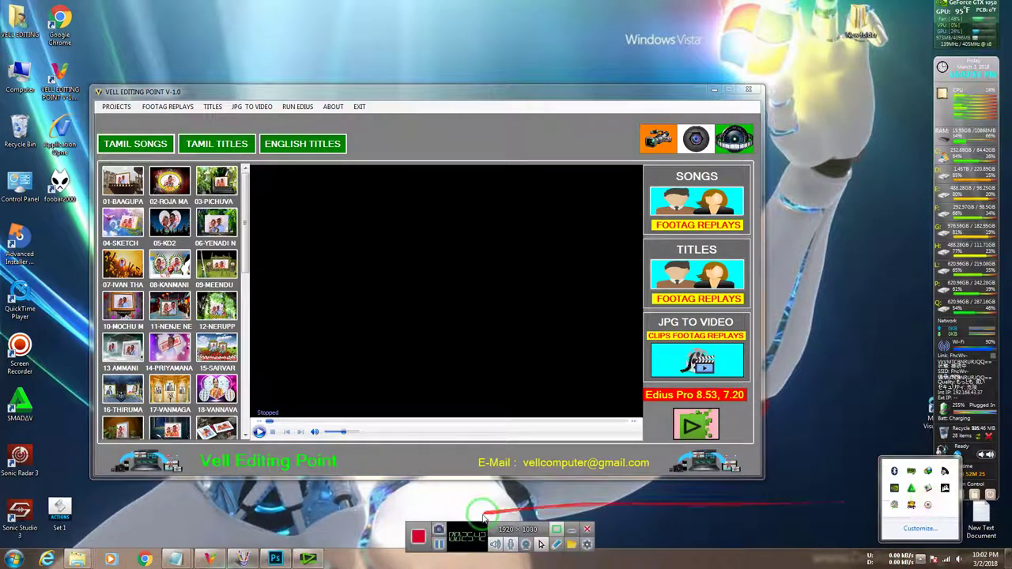